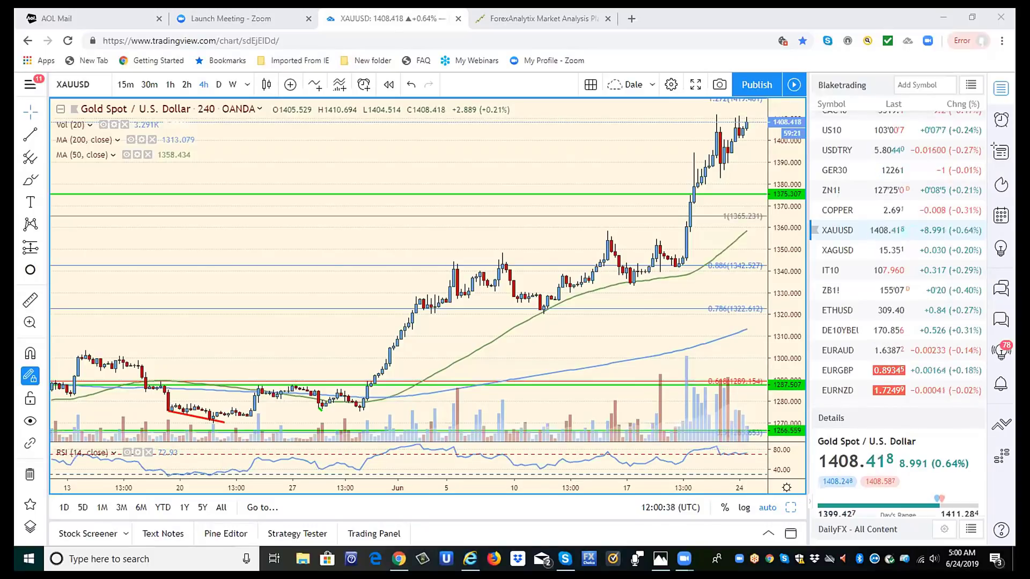
Put gold on 1-hour candles, then switch to the XAGUSD silver chart.
left_click(168, 84)
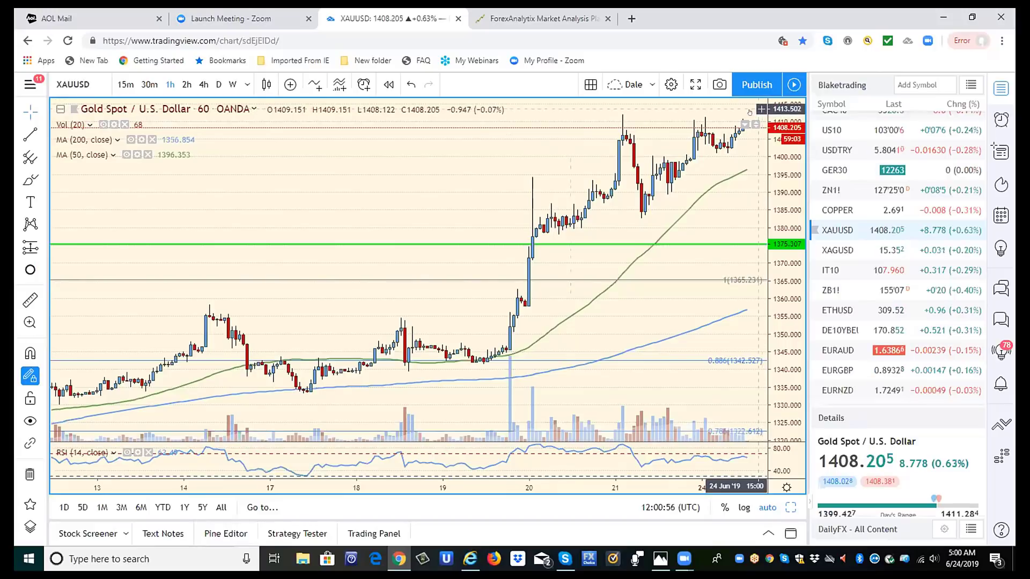
left_click(825, 252)
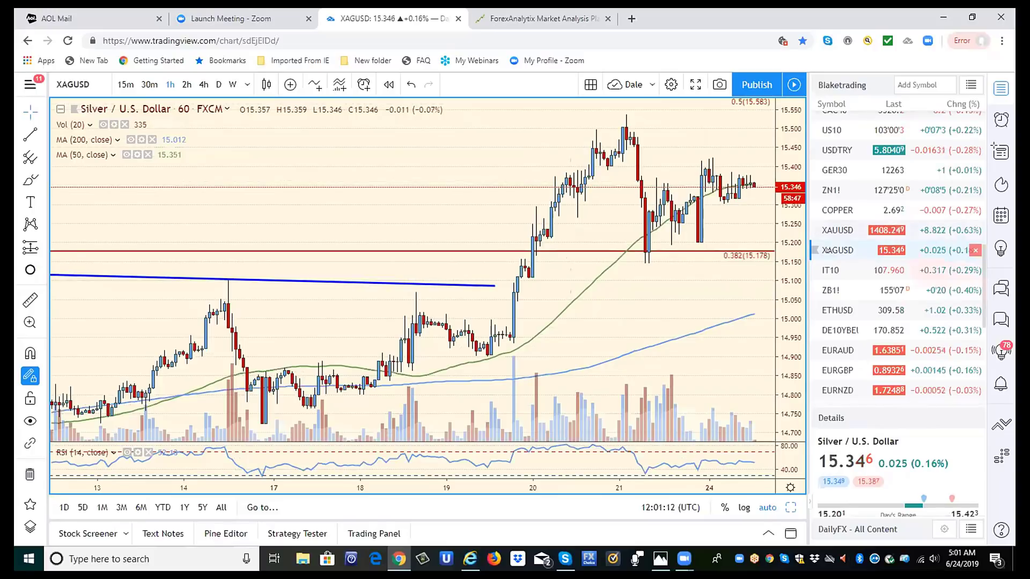
Flip between XAUUSD and XAGUSD in the watchlist, ending on the gold hourly chart.
left_click(828, 231)
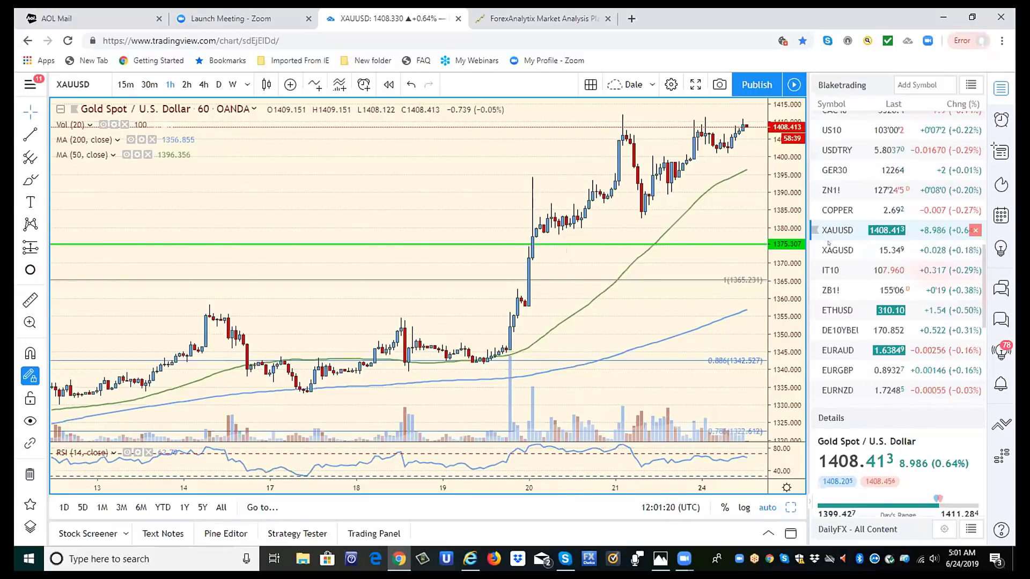
left_click(829, 251)
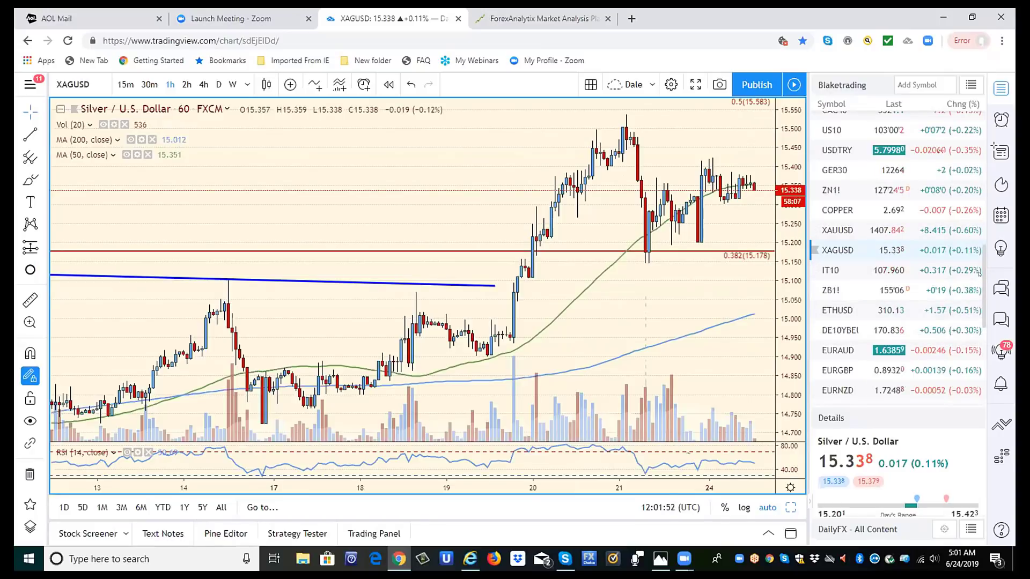
left_click(838, 230)
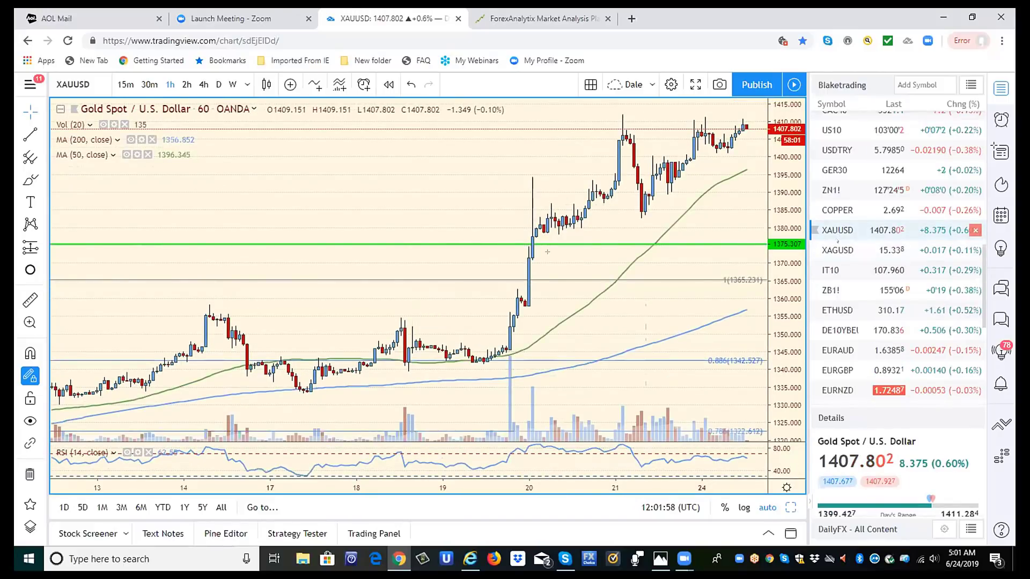
Show XAUUSD on weekly candles with its Fibonacci levels and support lines.
left_click(231, 84)
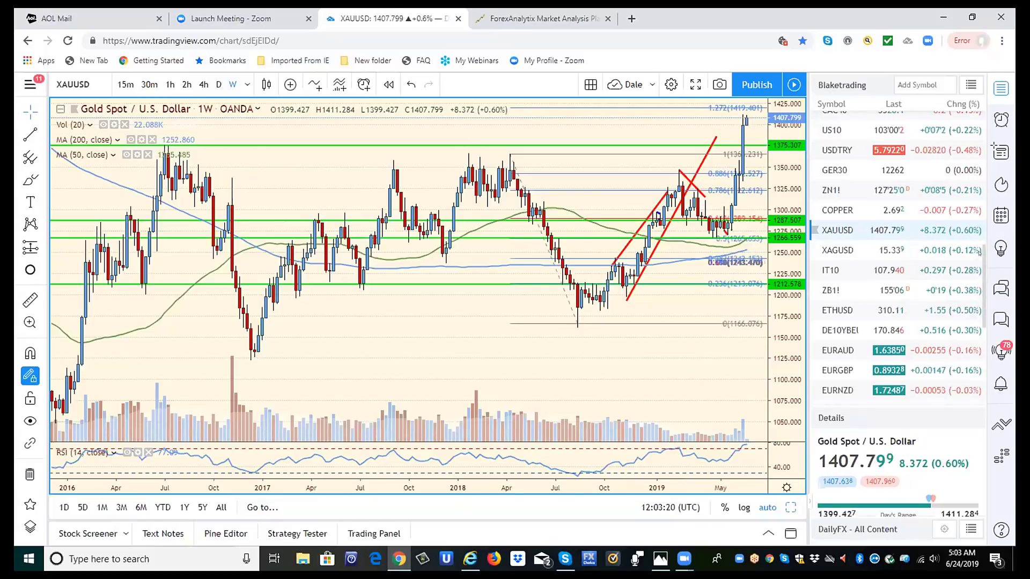
left_click_drag(979, 253, 986, 131)
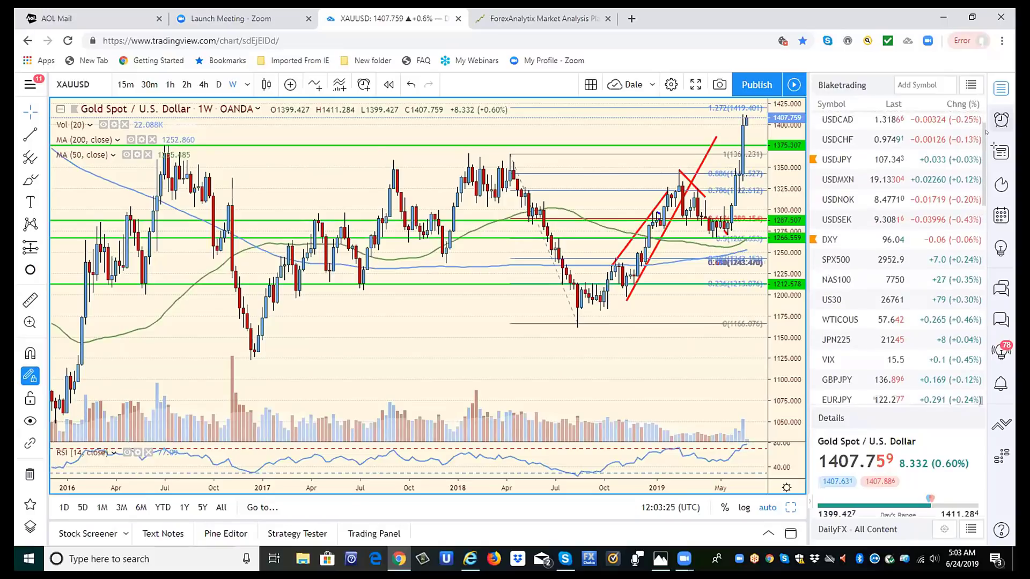
Review USDJPY on 2-hour candles and the DXY chart, then open US10Y.
left_click(835, 160)
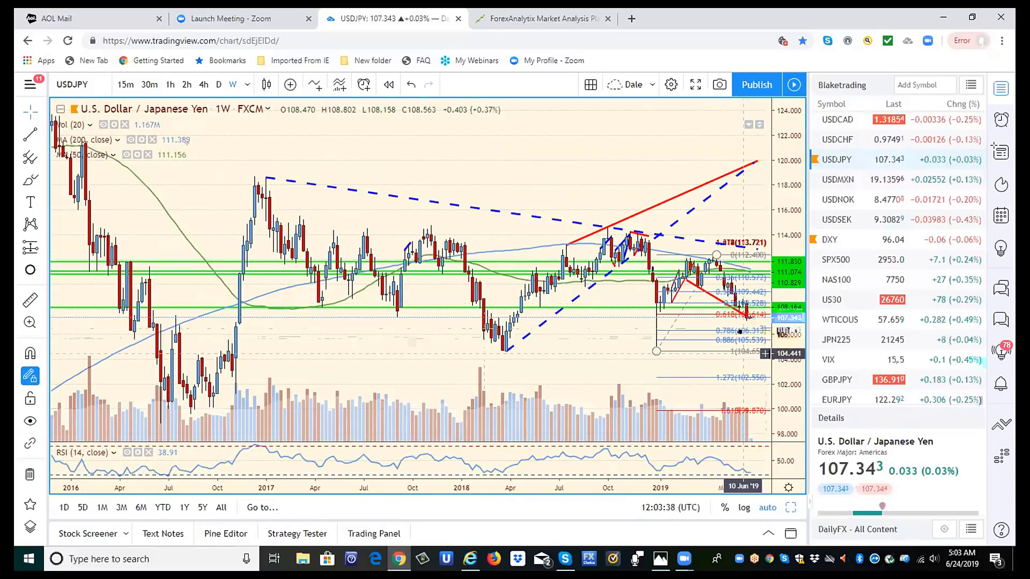
left_click(186, 84)
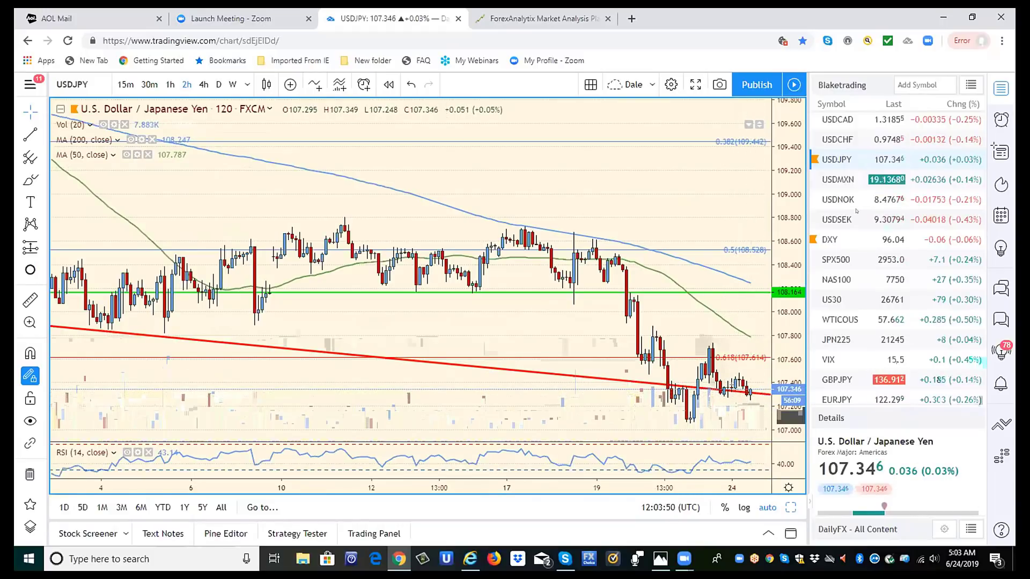
left_click(835, 240)
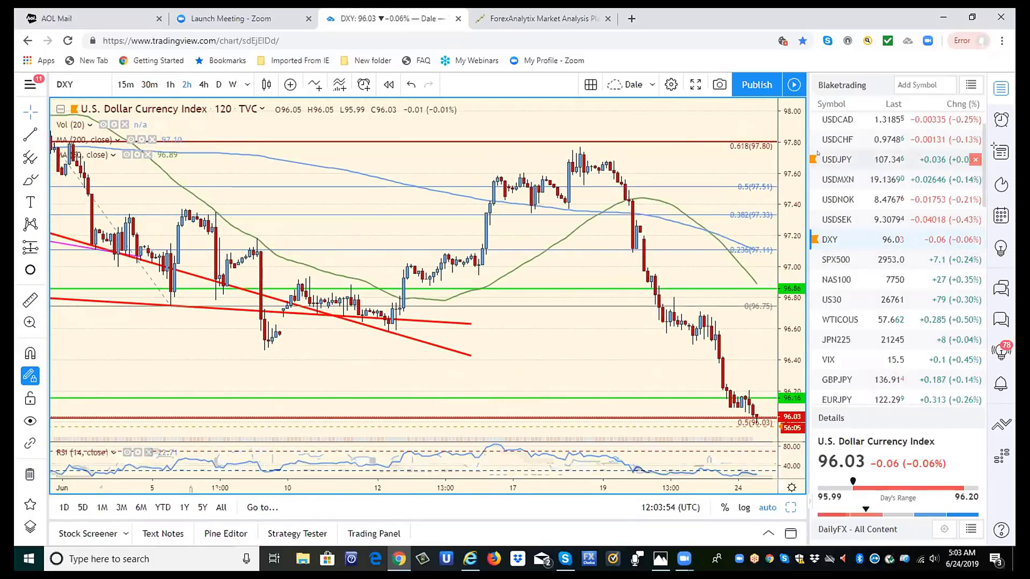
left_click(835, 160)
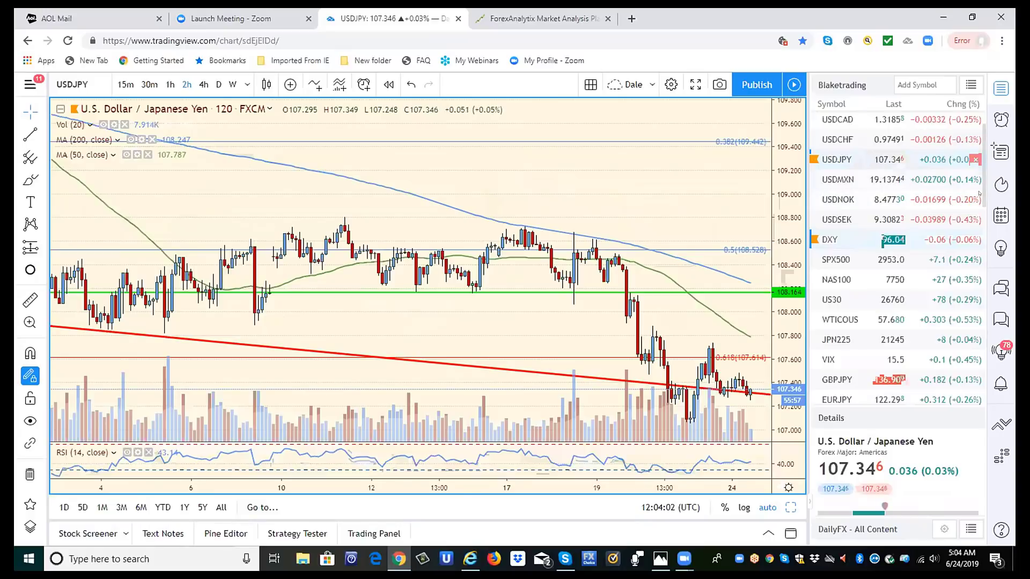
left_click_drag(979, 201, 997, 363)
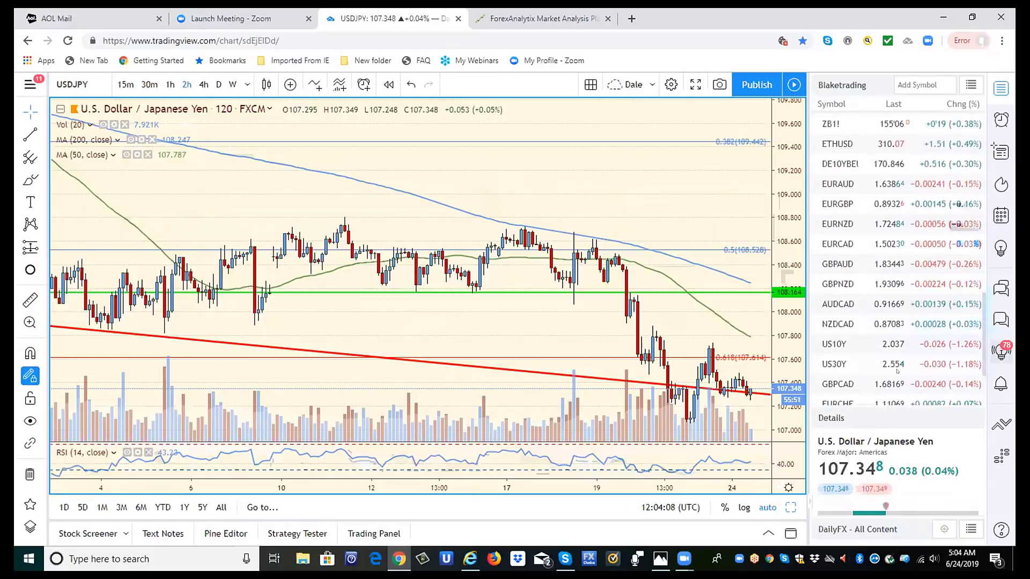
left_click(834, 344)
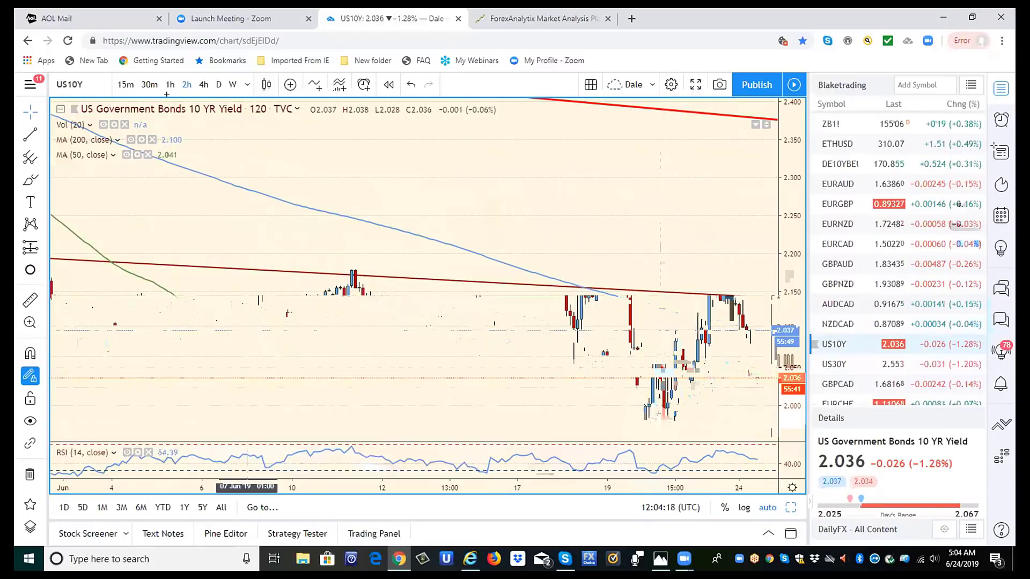
Set the yield chart to 1-hour candles and open the US30Y chart.
left_click(170, 85)
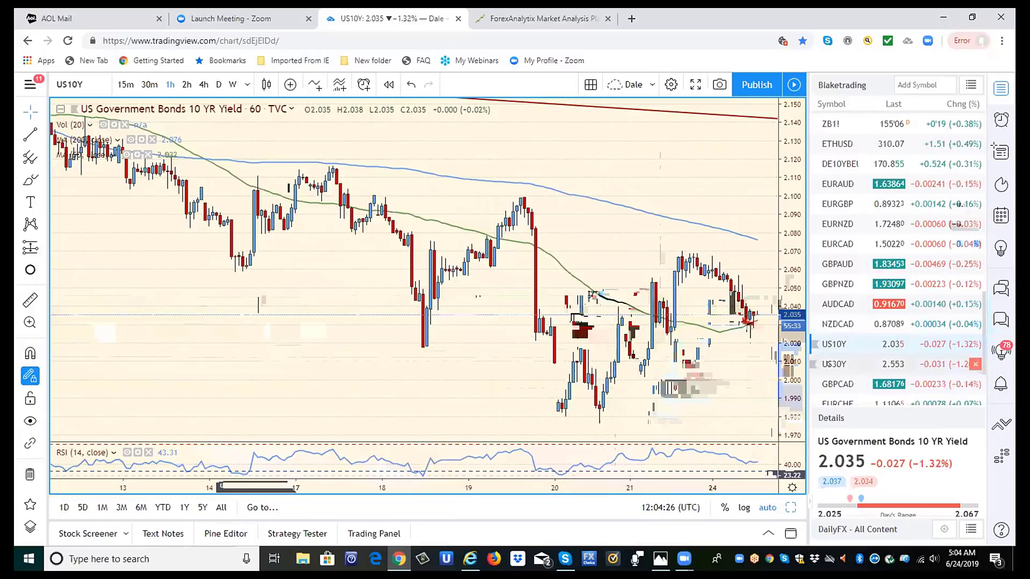
left_click(831, 364)
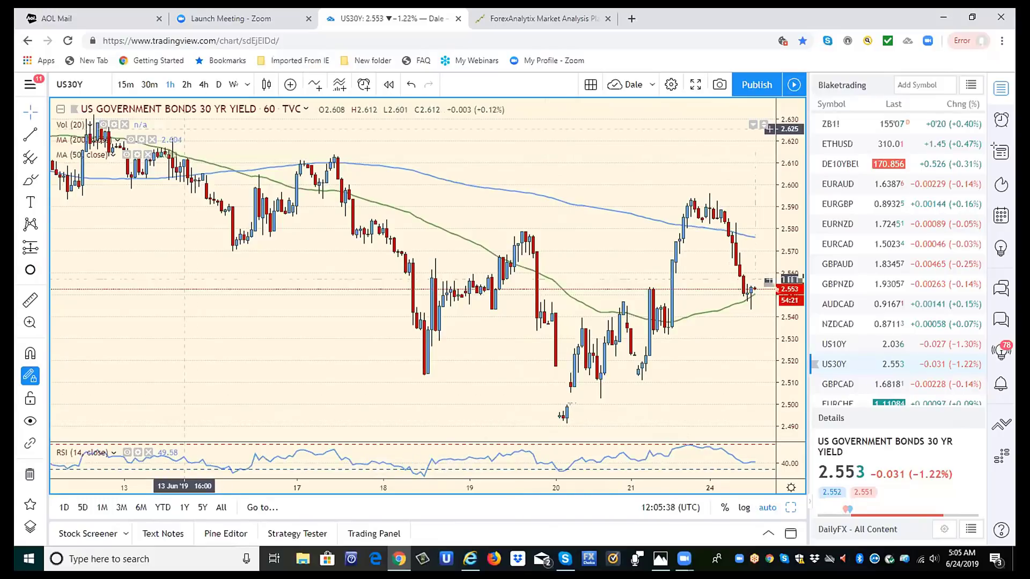
On weekly US30Y, draw a Fib Retracement to the November 2018 high, then view daily bars.
left_click(234, 87)
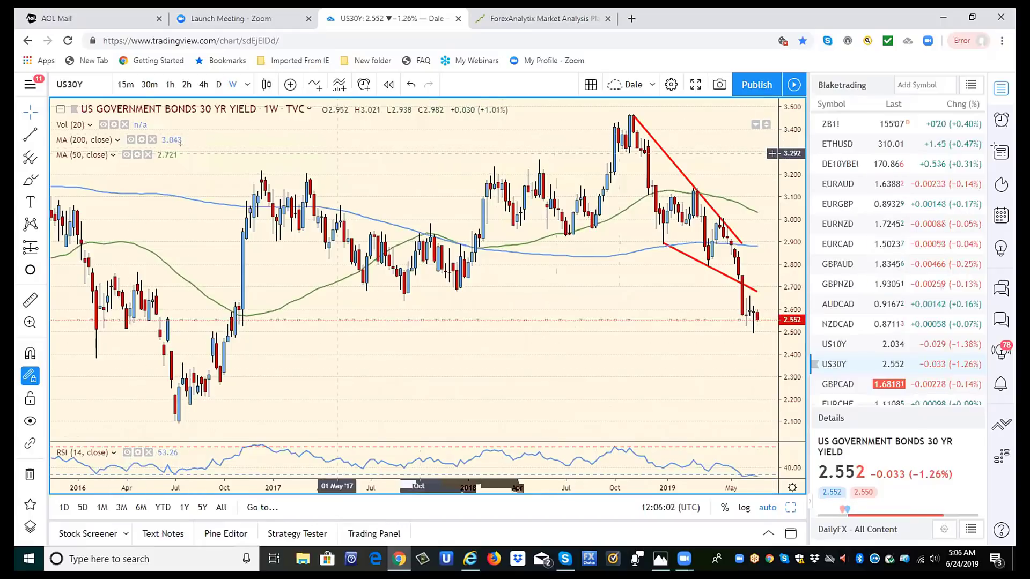
left_click(38, 154)
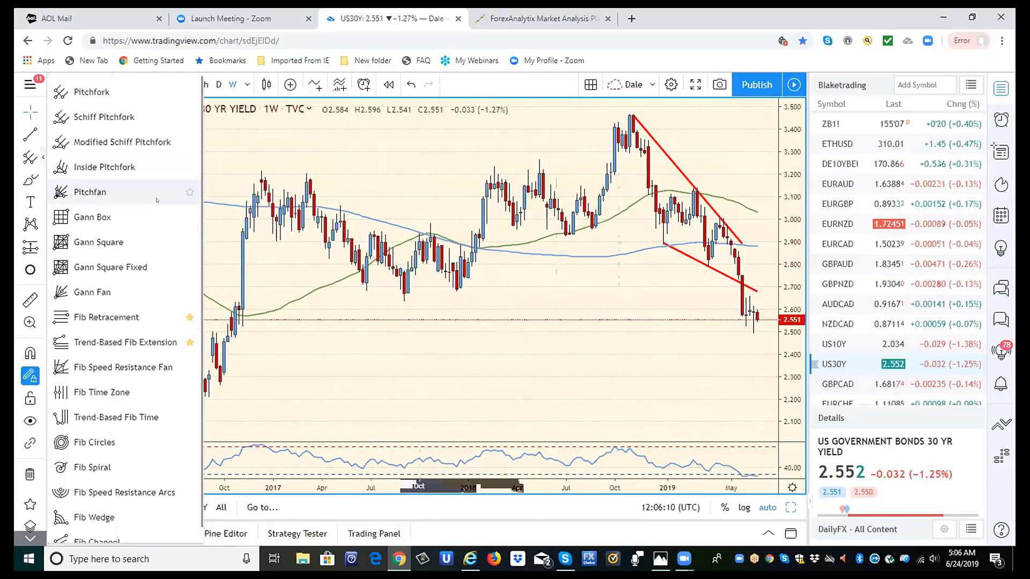
left_click(97, 316)
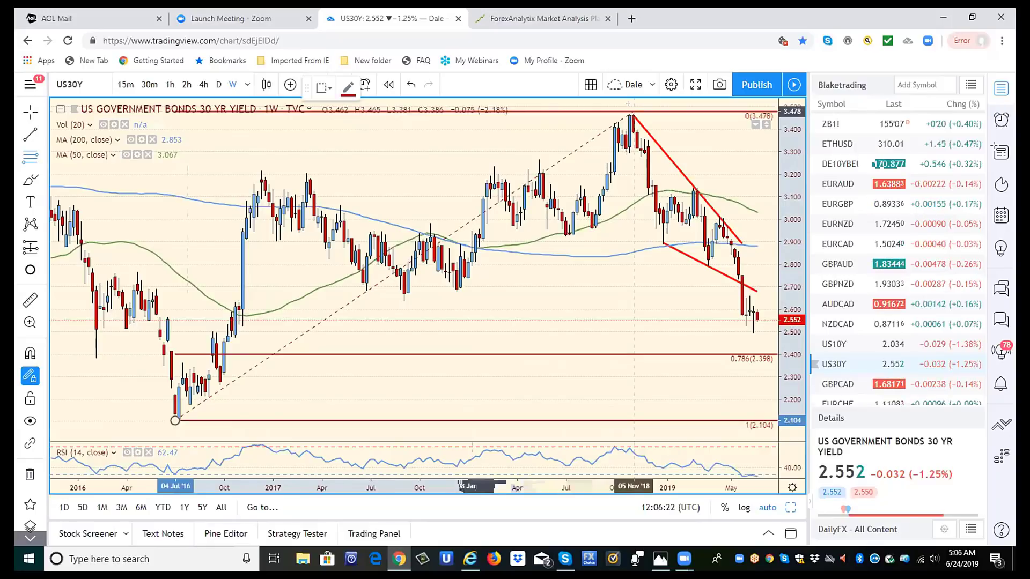
left_click(633, 110)
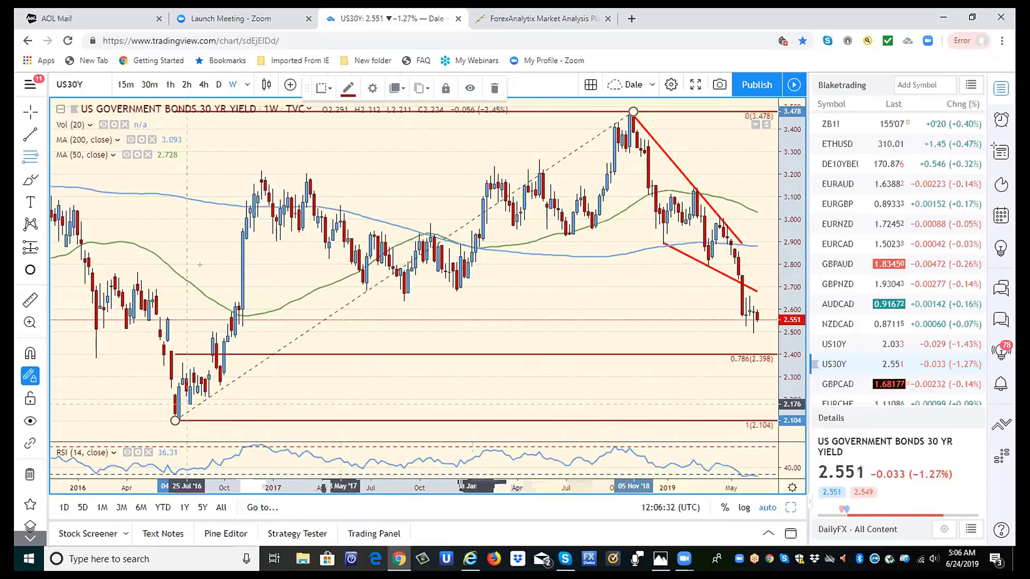
left_click(217, 85)
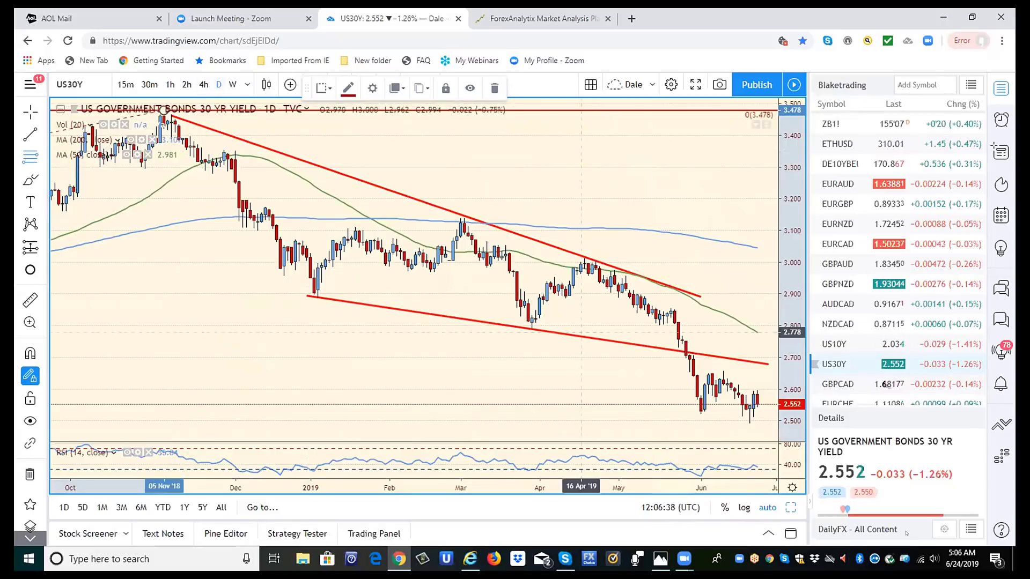
Open US10Y on weekly candles to see its Fibonacci levels and descending channel.
left_click(838, 344)
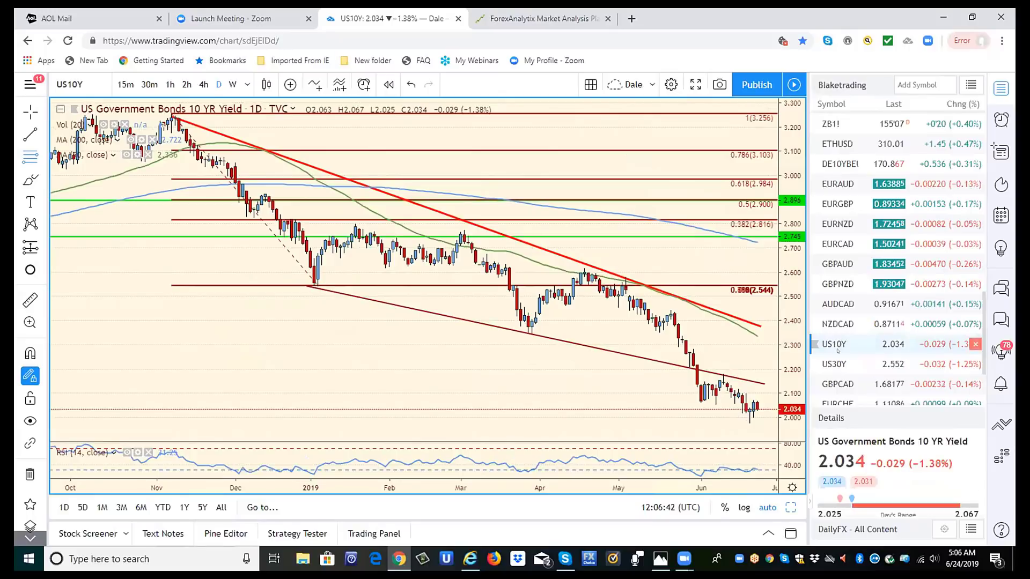
left_click(232, 85)
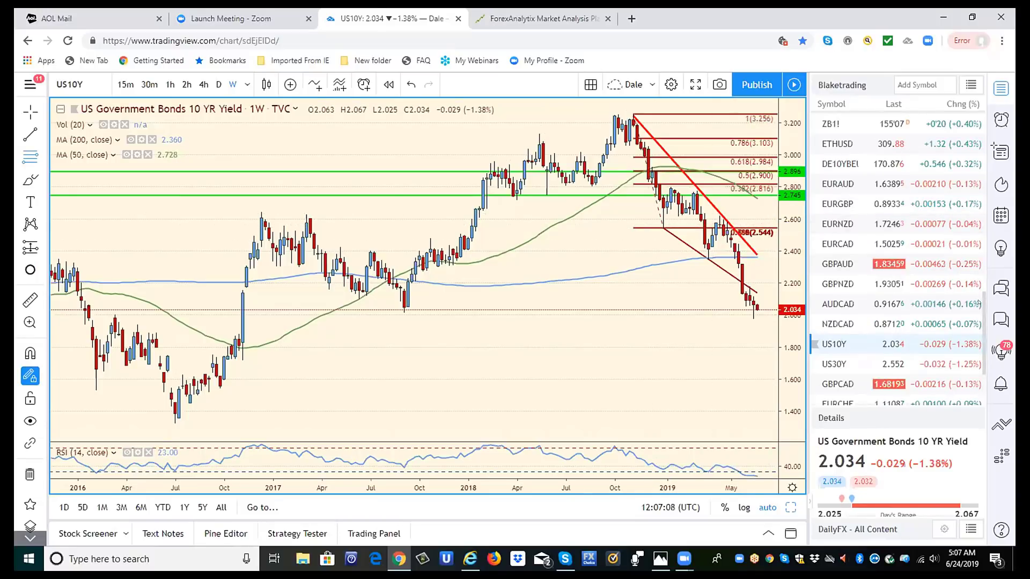
scroll(977, 304, "up", 2)
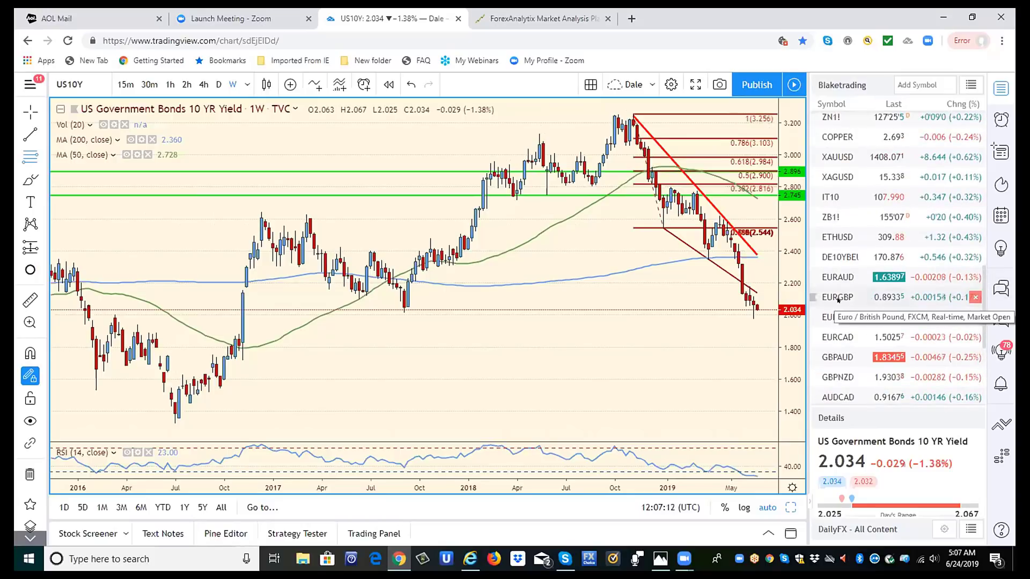
Open EURGBP, check it on 1-hour bars, then settle on 4-hour bars.
left_click(838, 297)
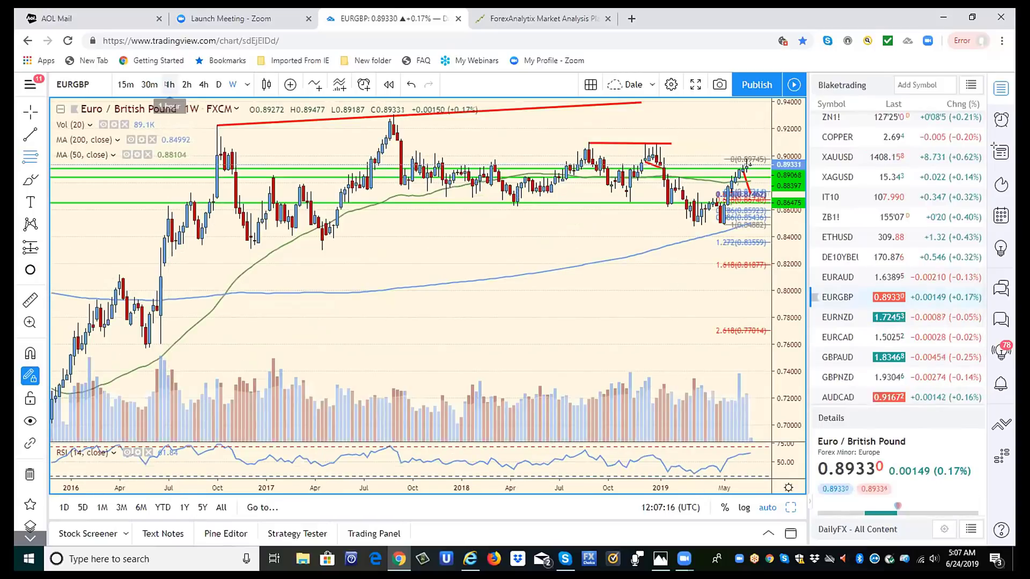
left_click(169, 84)
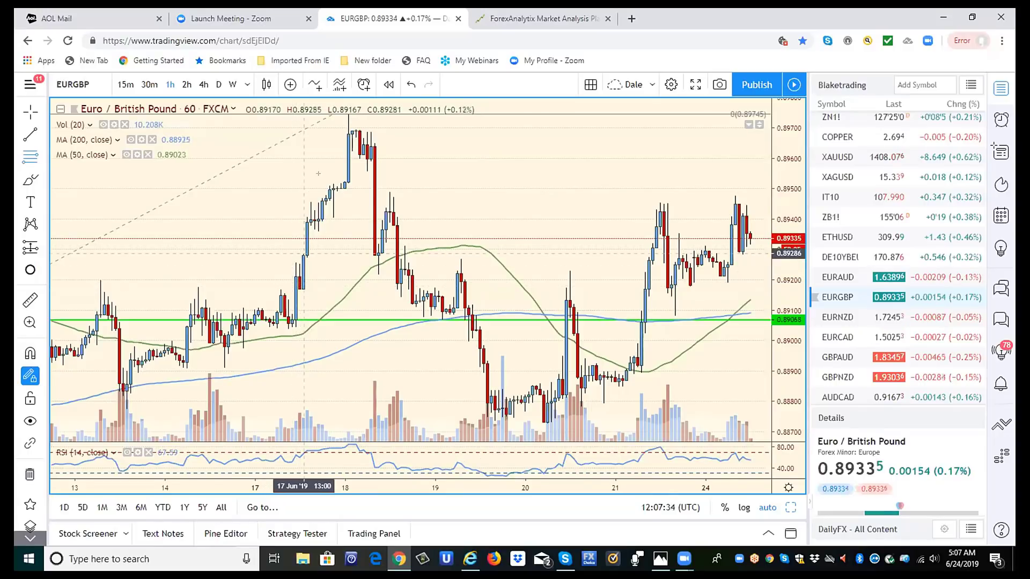
left_click(203, 84)
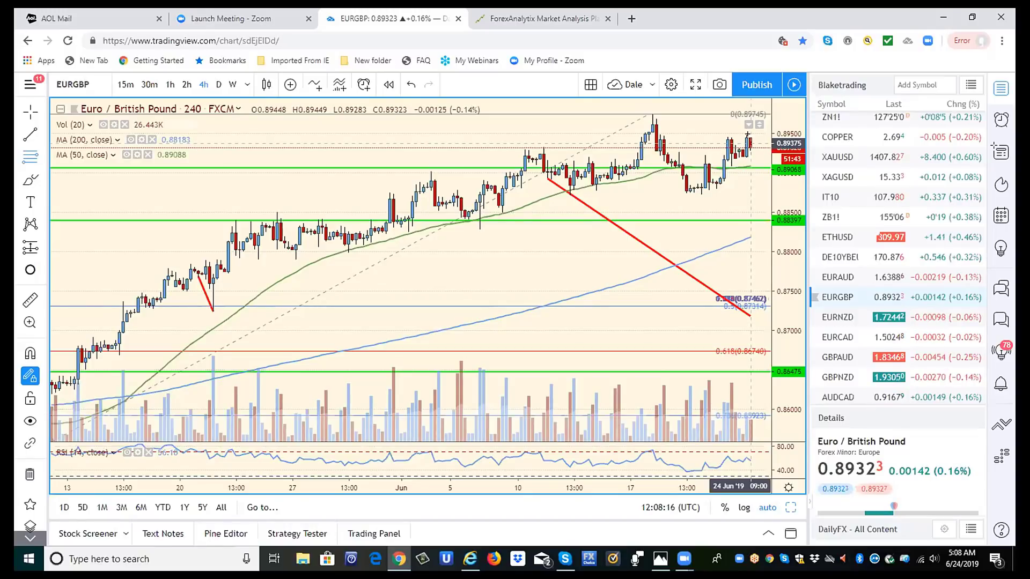
left_click(497, 20)
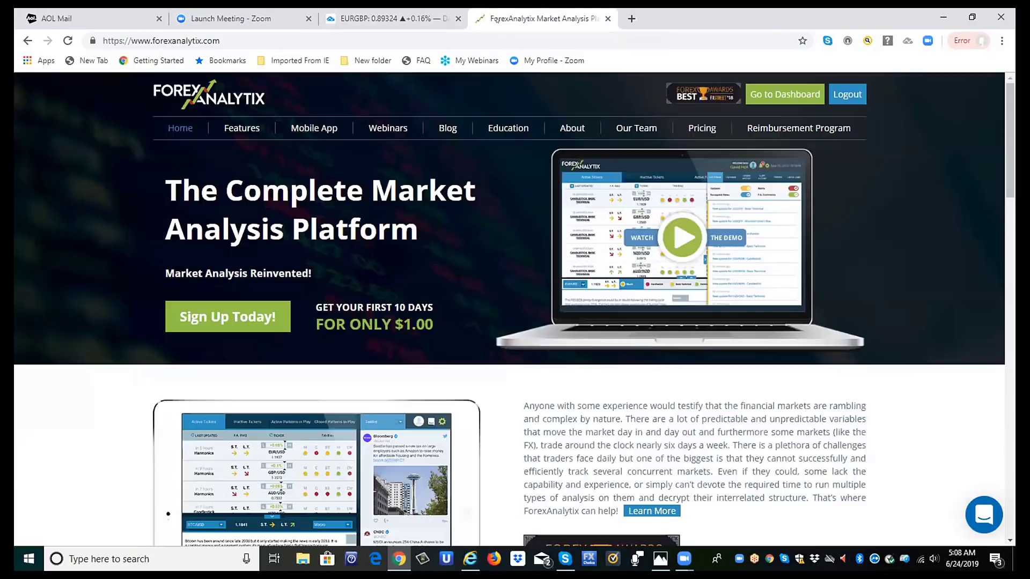
left_click(629, 126)
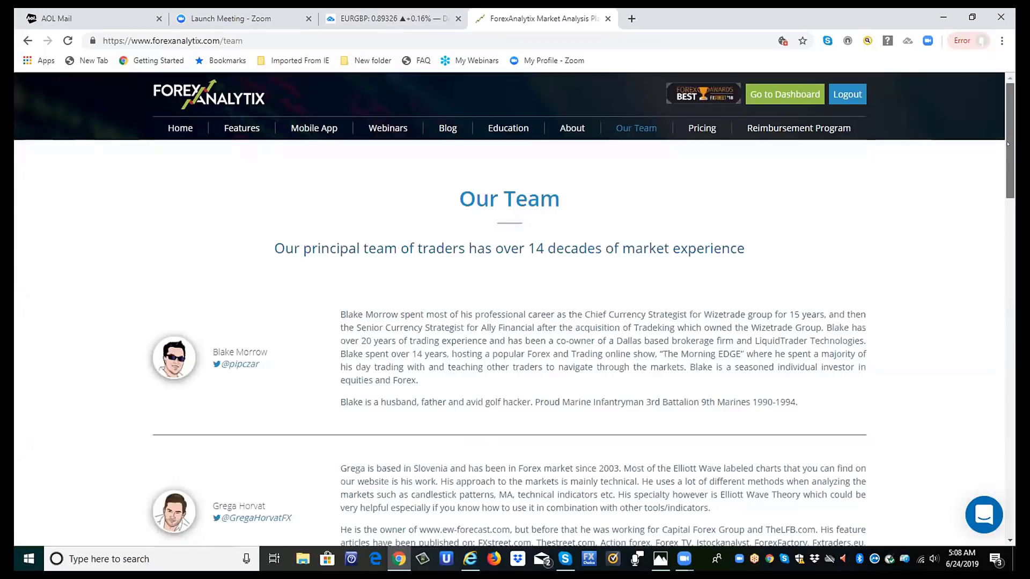
left_click_drag(1007, 143, 1008, 221)
scroll(1007, 227, "down", 5)
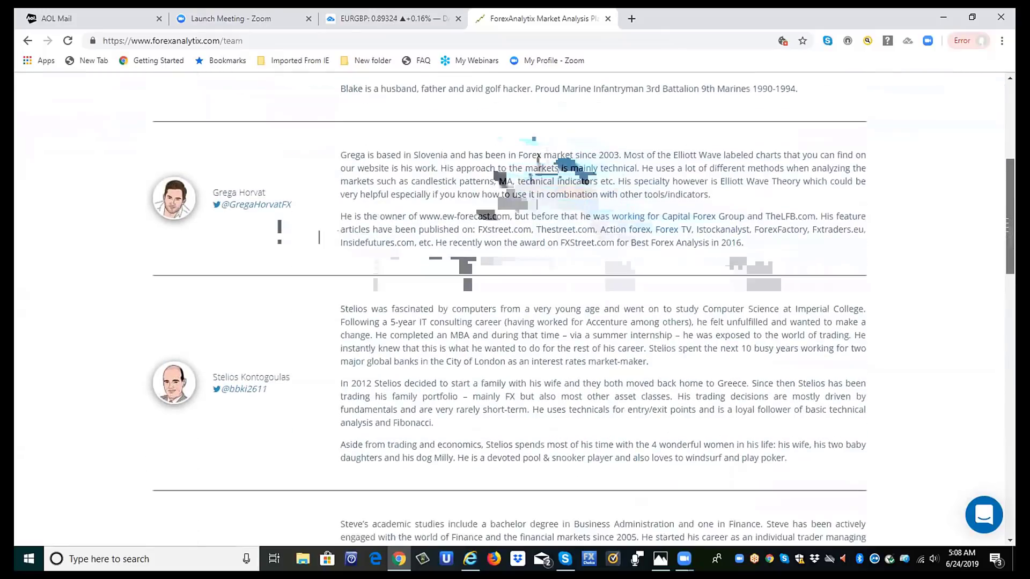
scroll(1007, 228, "down", 4)
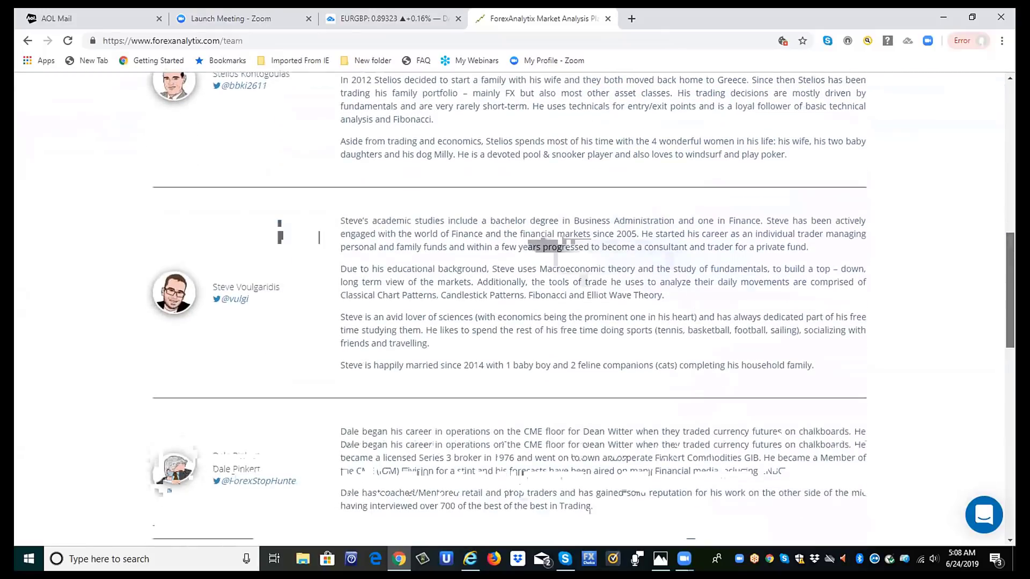
left_click_drag(1008, 341, 1009, 233)
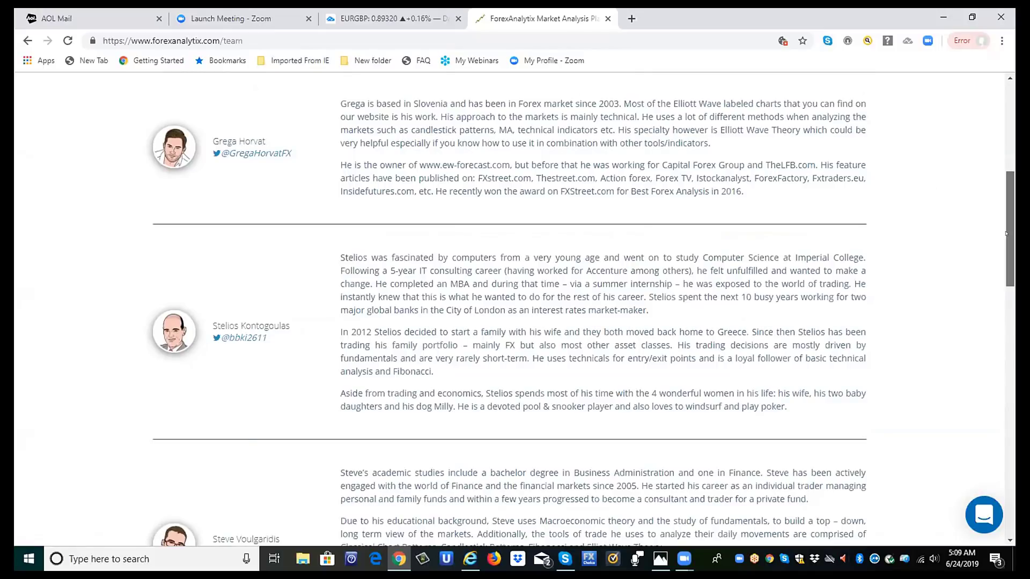
left_click_drag(1007, 248, 1007, 146)
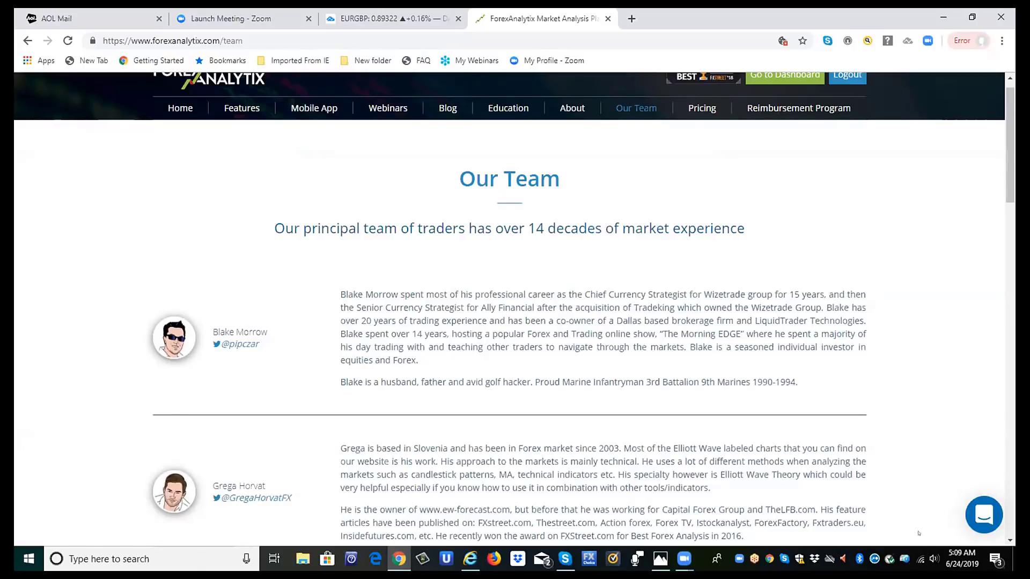
scroll(1007, 534, "down", 6)
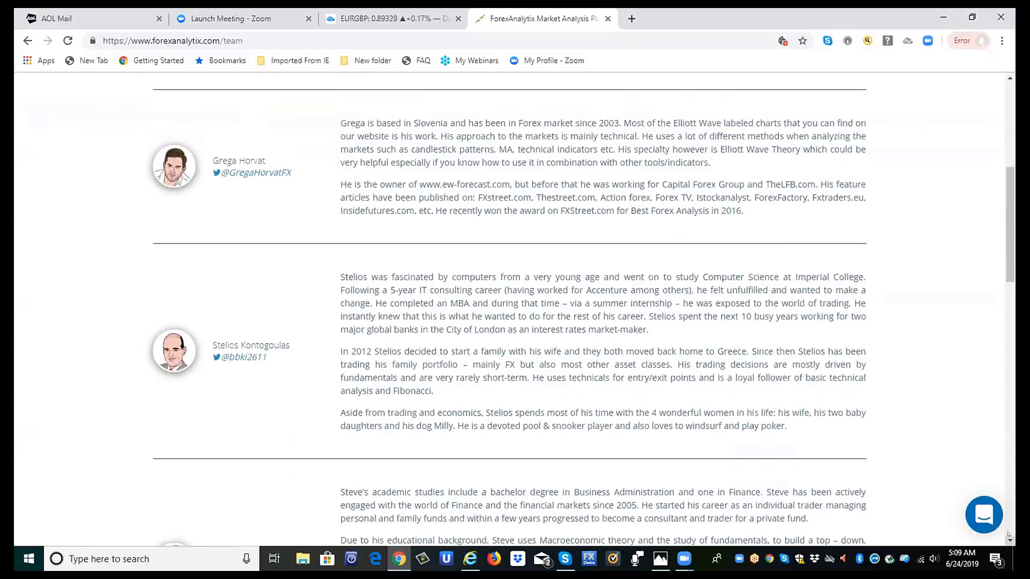
scroll(1008, 535, "down", 4)
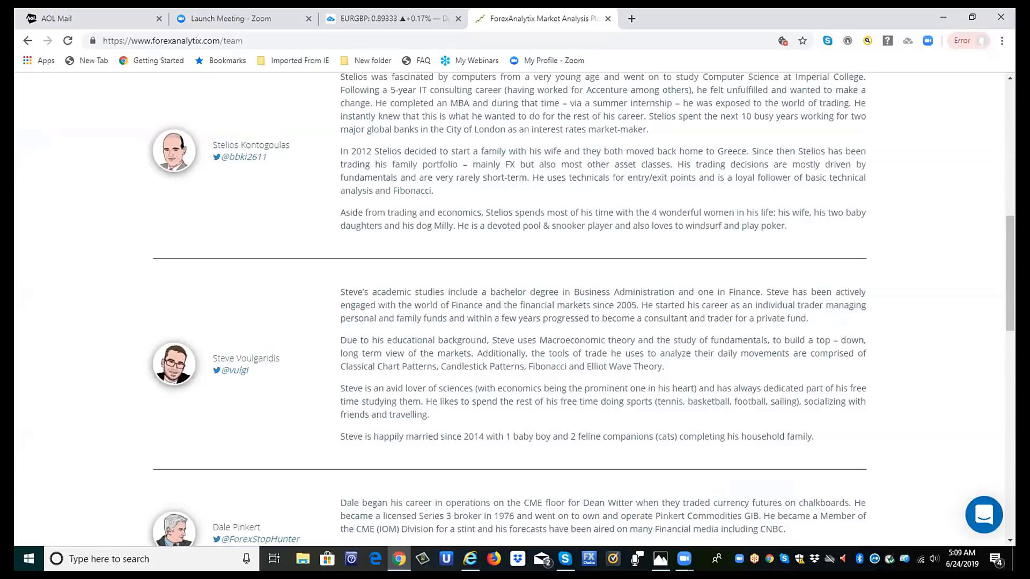
scroll(285, 331, "down", 4)
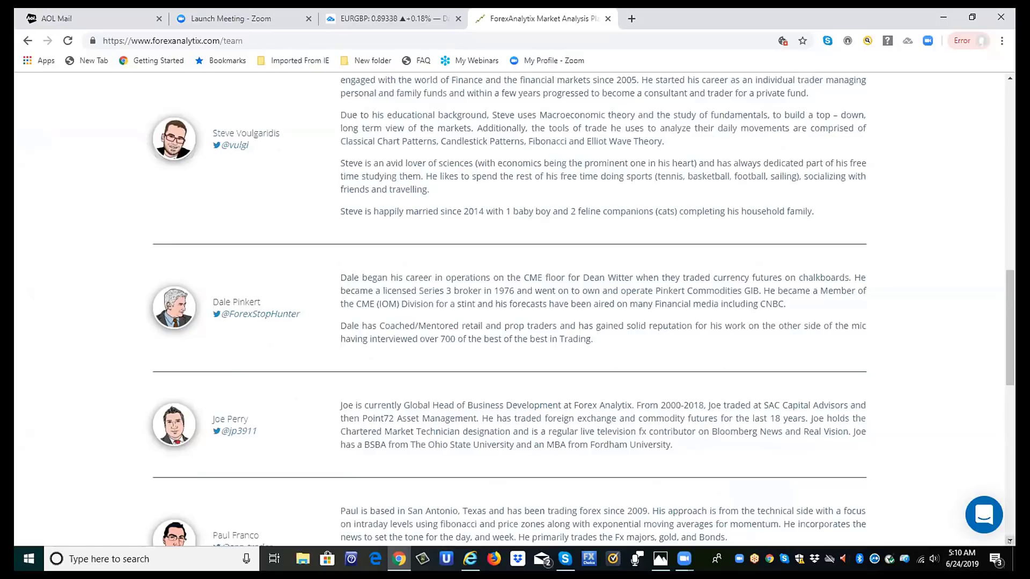
scroll(1008, 541, "down", 3)
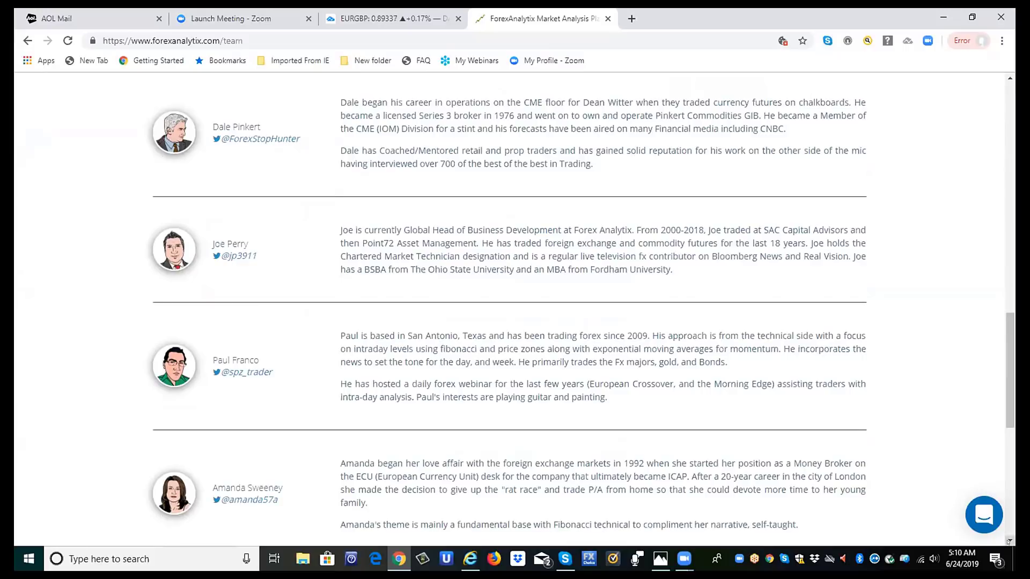
scroll(1009, 542, "down", 4)
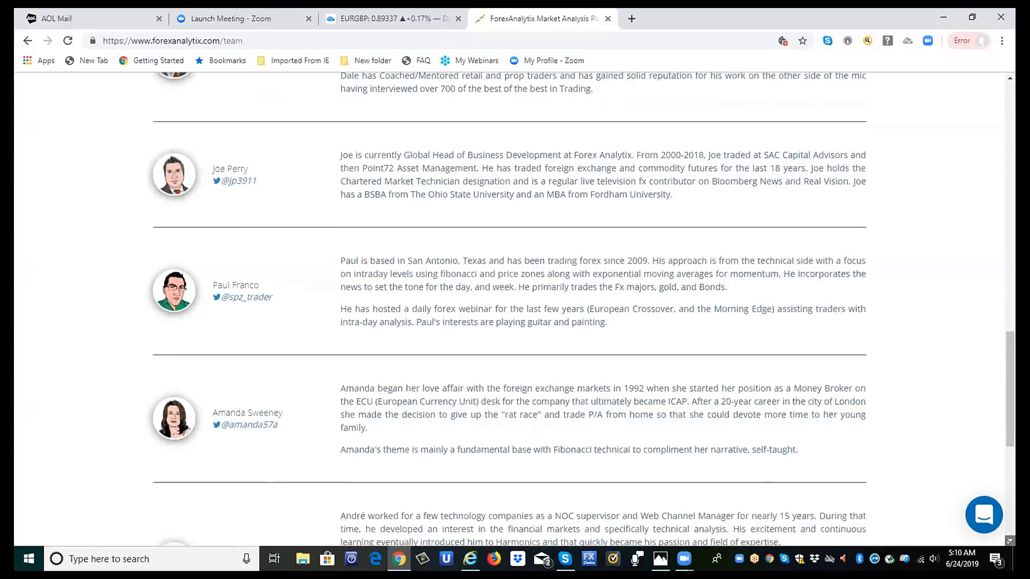
scroll(1009, 541, "down", 2)
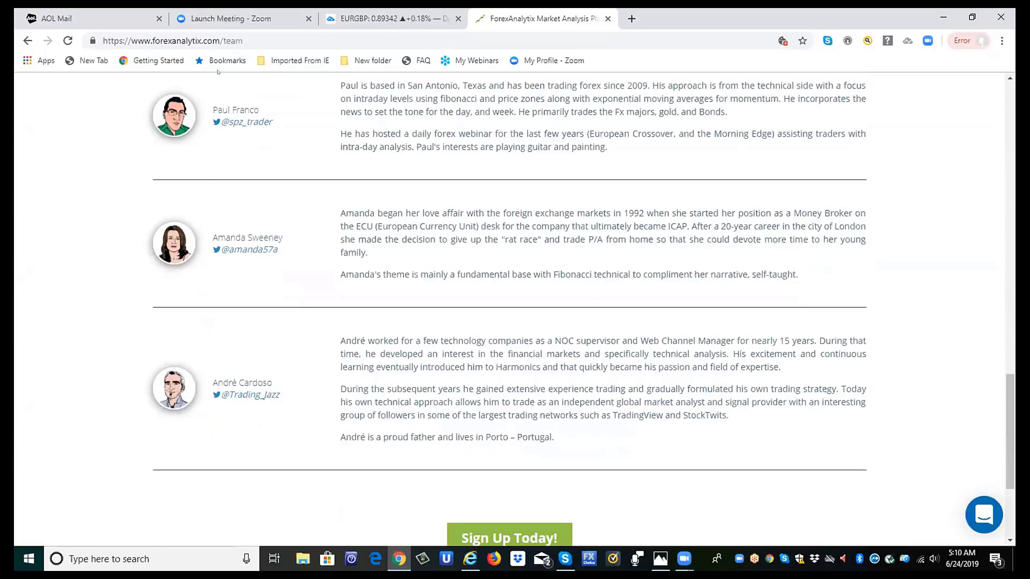
left_click(1008, 79)
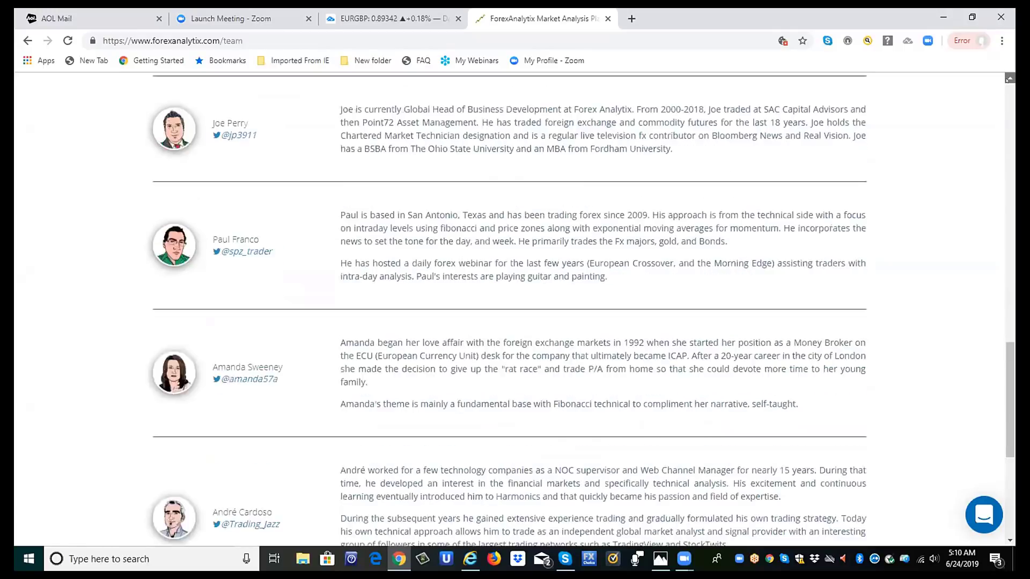
scroll(1008, 79, "up", 10)
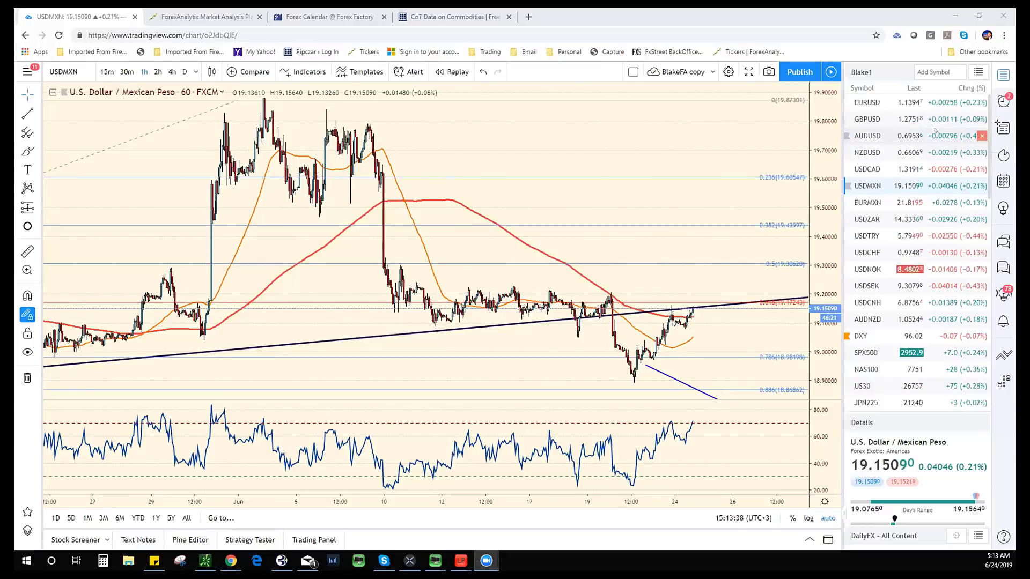
Switch to the 'CoT Data on Commodities' tab showing the Gold COT Report.
left_click(450, 16)
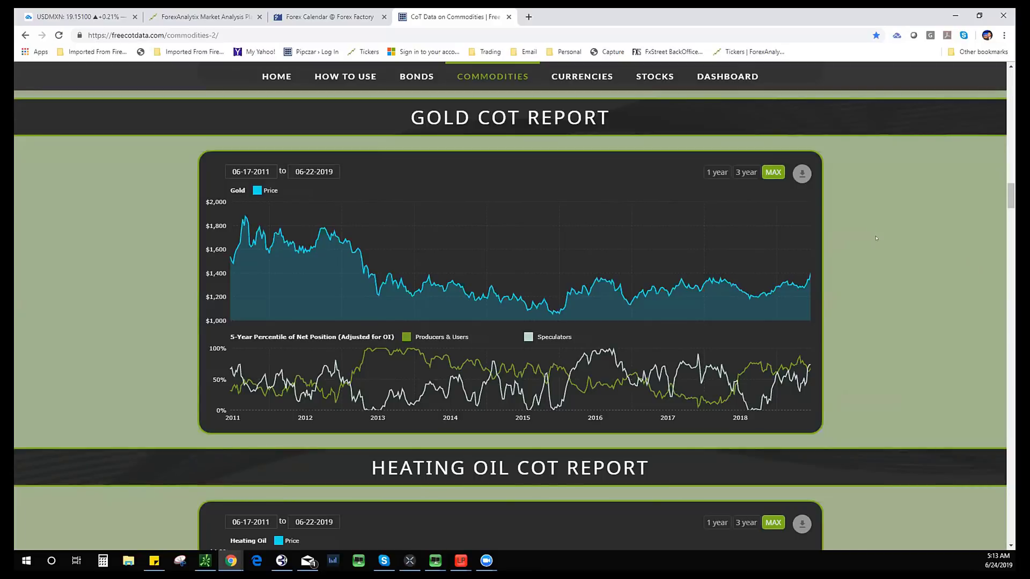
Hide and re-show the Speculators line on the Gold COT chart, then go back to USDMXN.
left_click(528, 337)
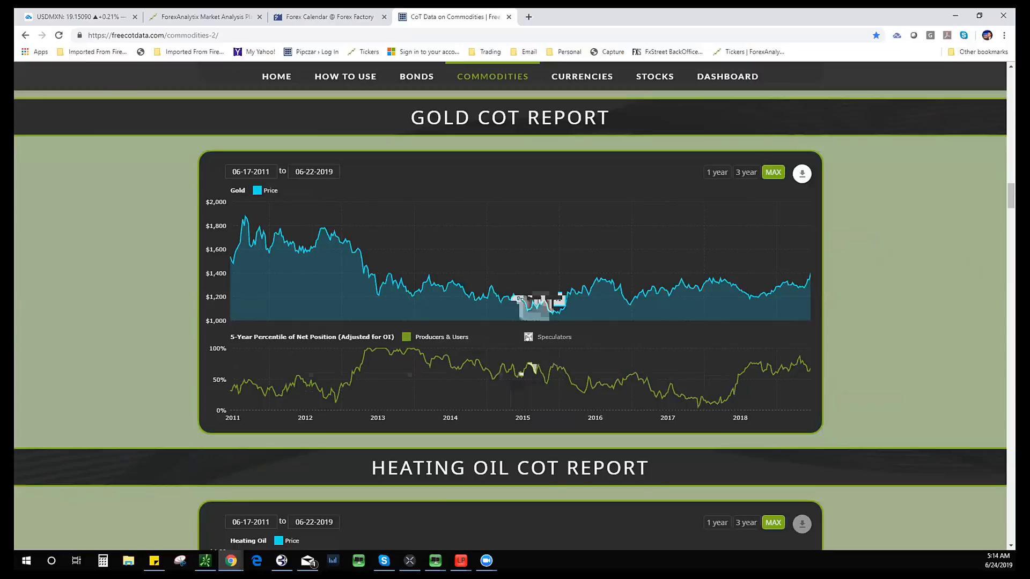
left_click(528, 337)
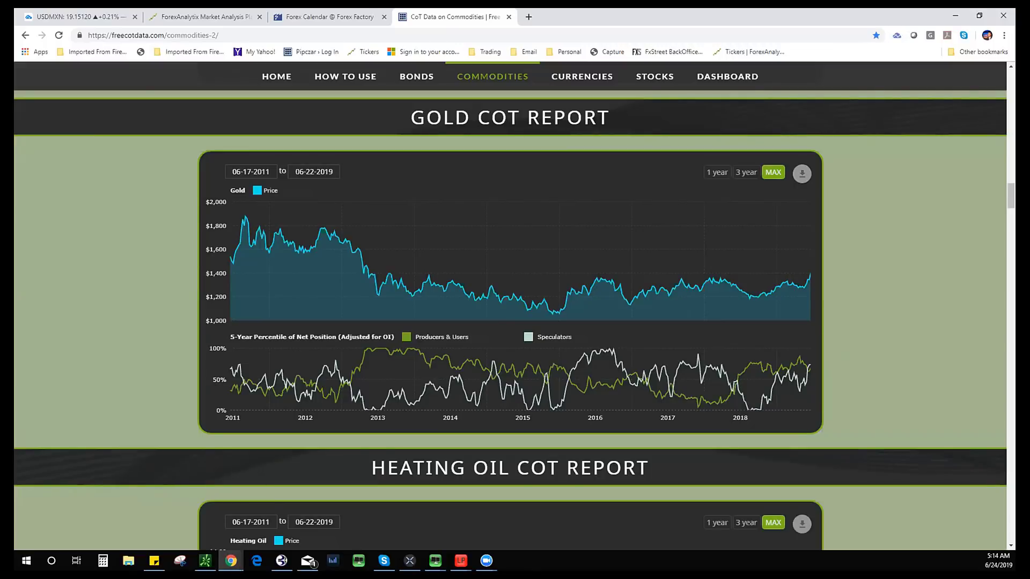
left_click(81, 16)
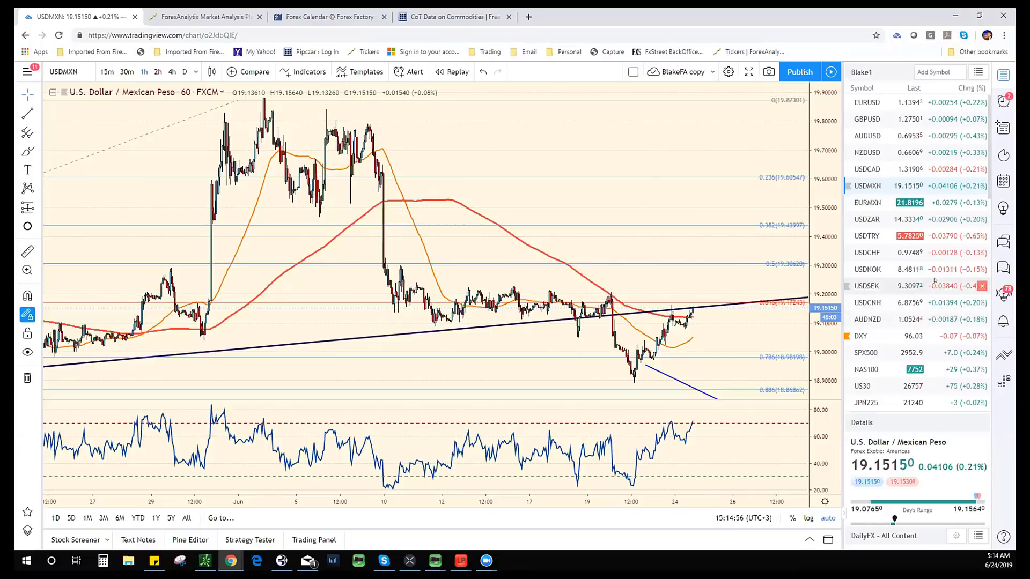
Load the XAUUSD Gold Spot / U.S. Dollar chart from lower in the watchlist.
scroll(933, 294, "down", 5)
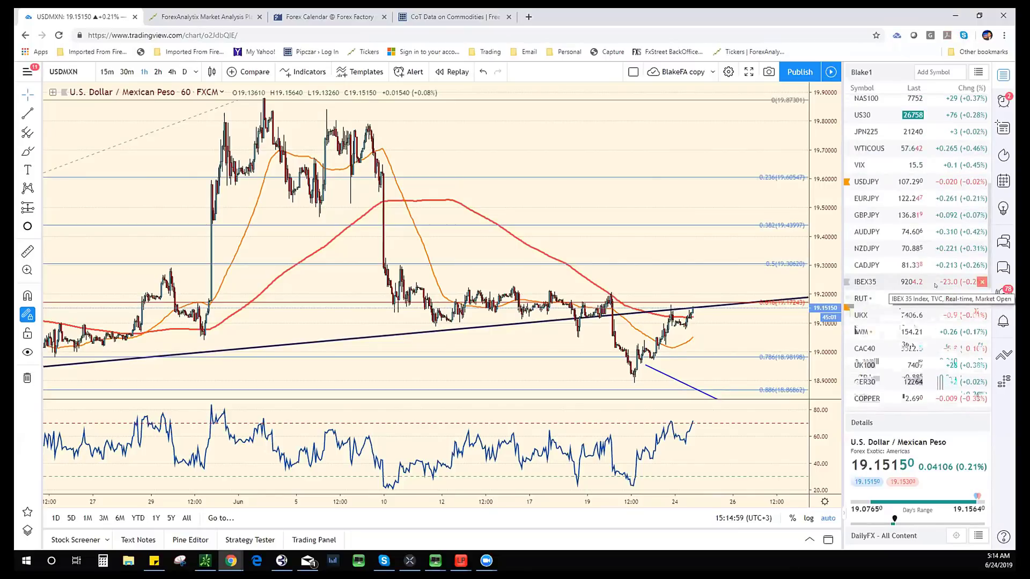
scroll(917, 311, "down", 2)
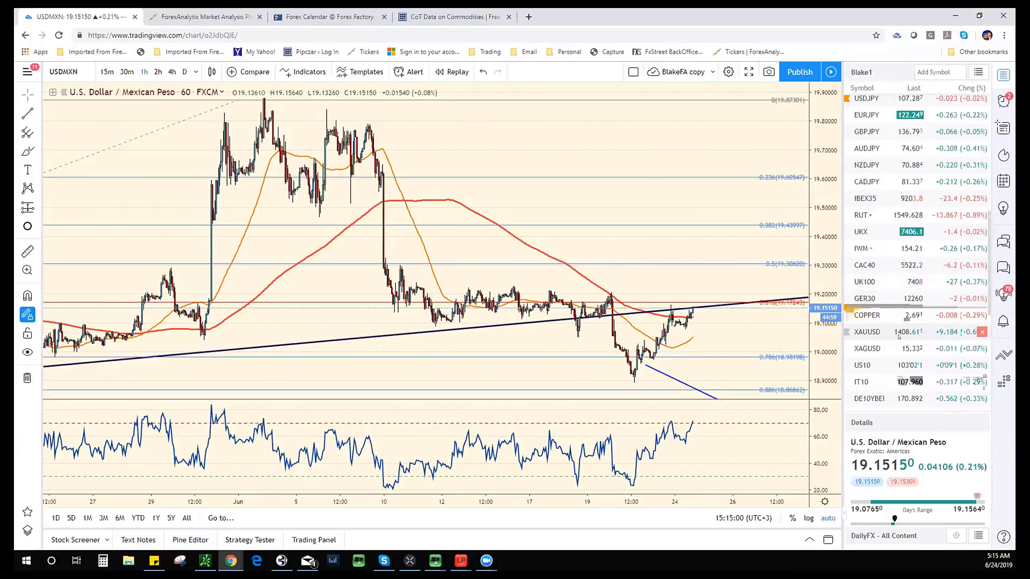
left_click(899, 333)
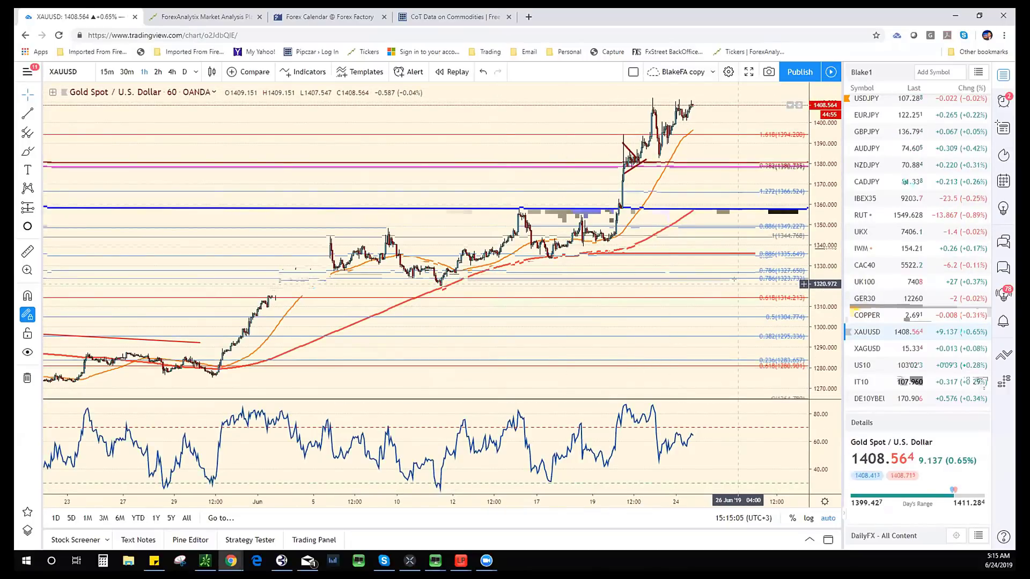
Extend gold's short rising red trendline up to the right.
left_click(631, 154)
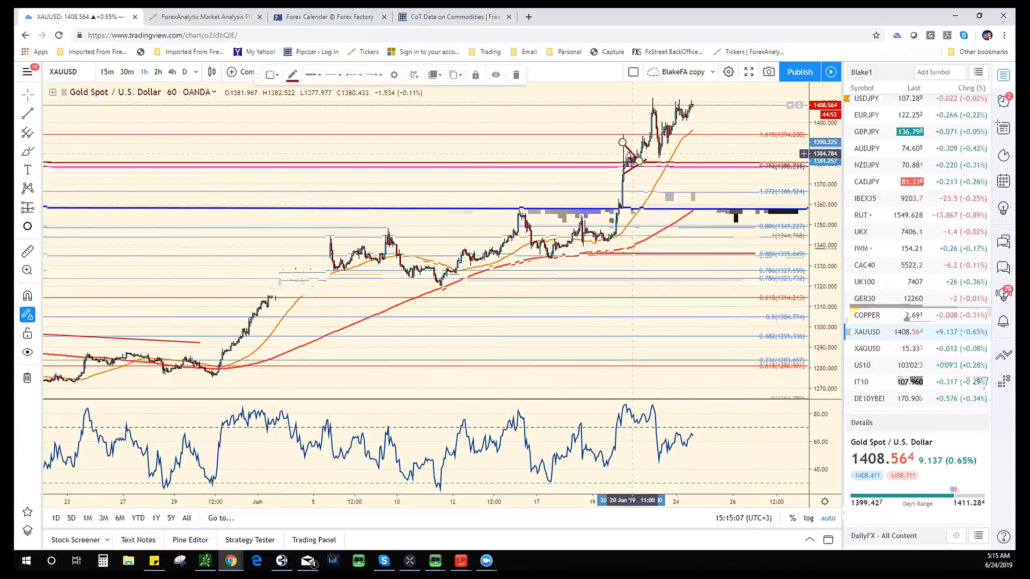
key("Escape")
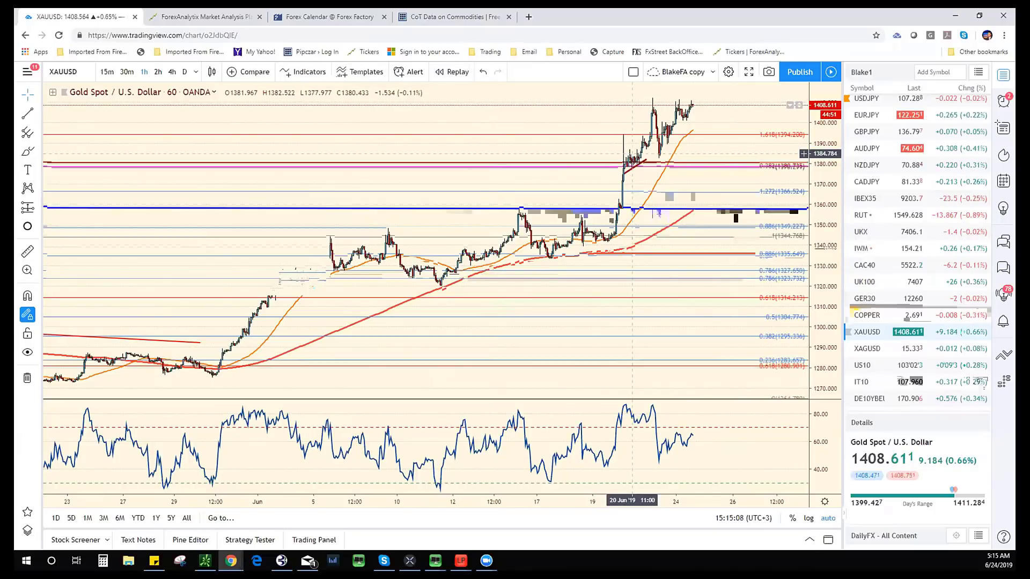
left_click_drag(646, 162, 720, 125)
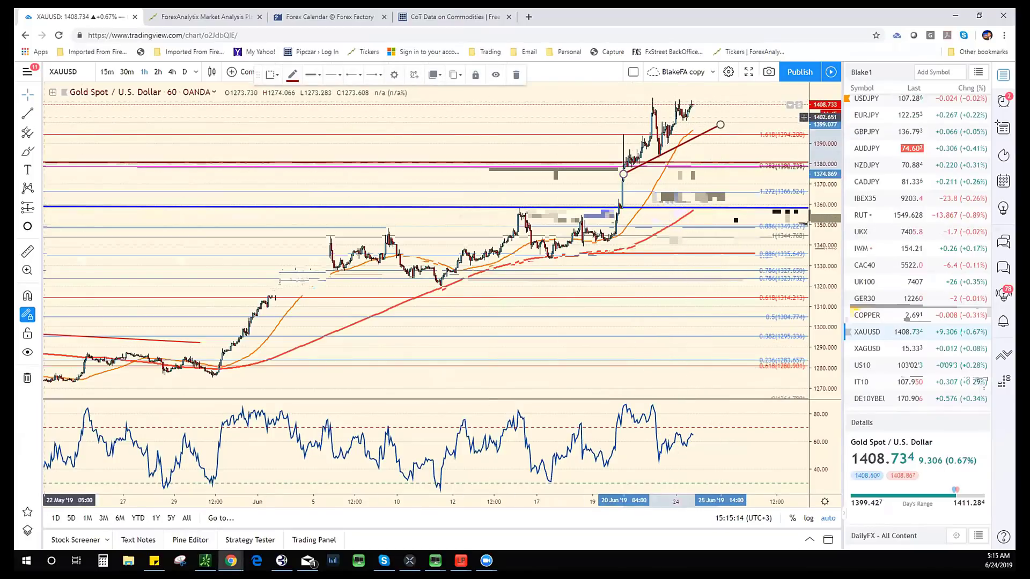
Draw trend lines: a flat top at the highs near 1412 and a projected drop toward 1380.
left_click(736, 113)
left_click(648, 97)
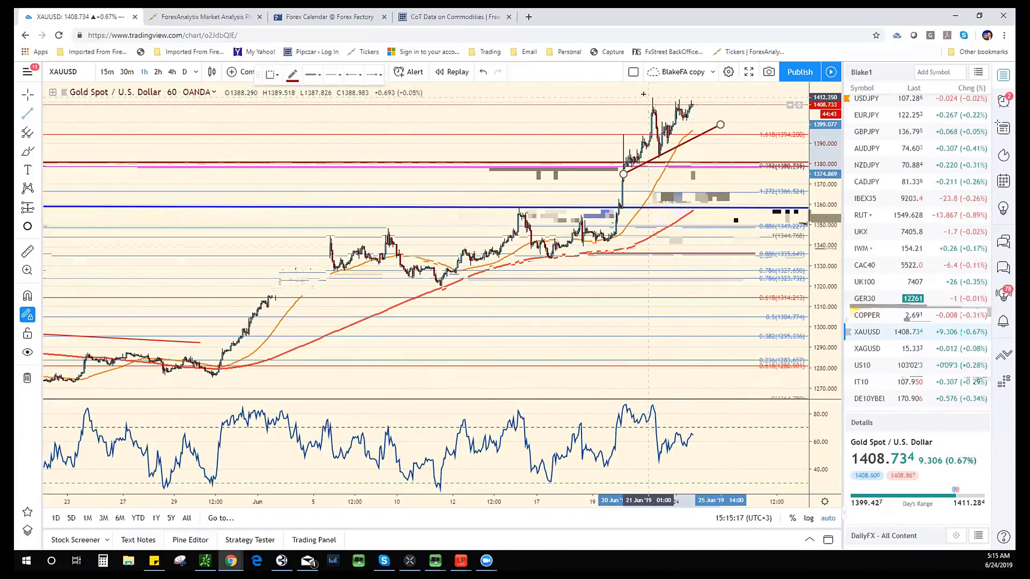
left_click(722, 97)
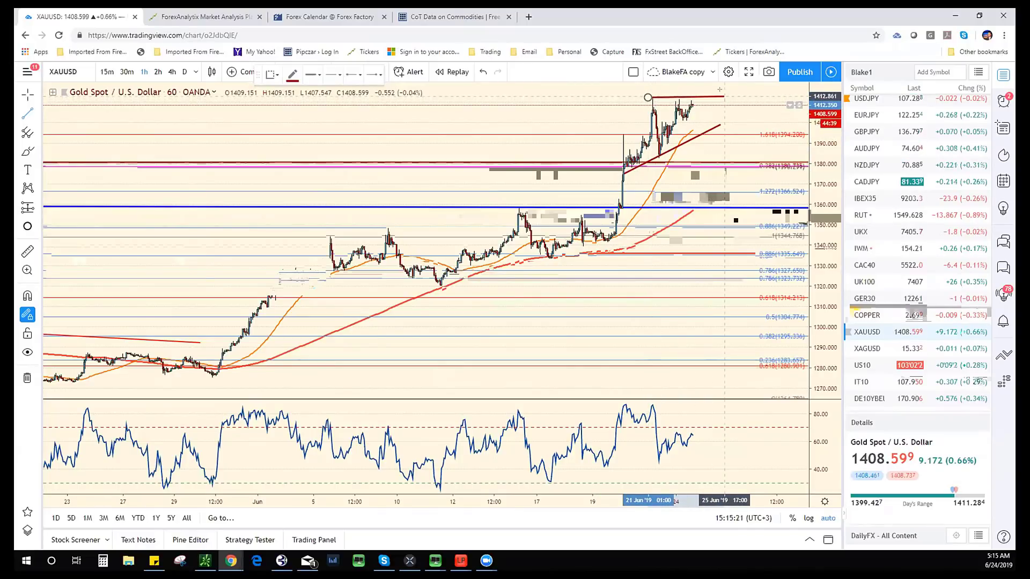
left_click(724, 96)
left_click(697, 107)
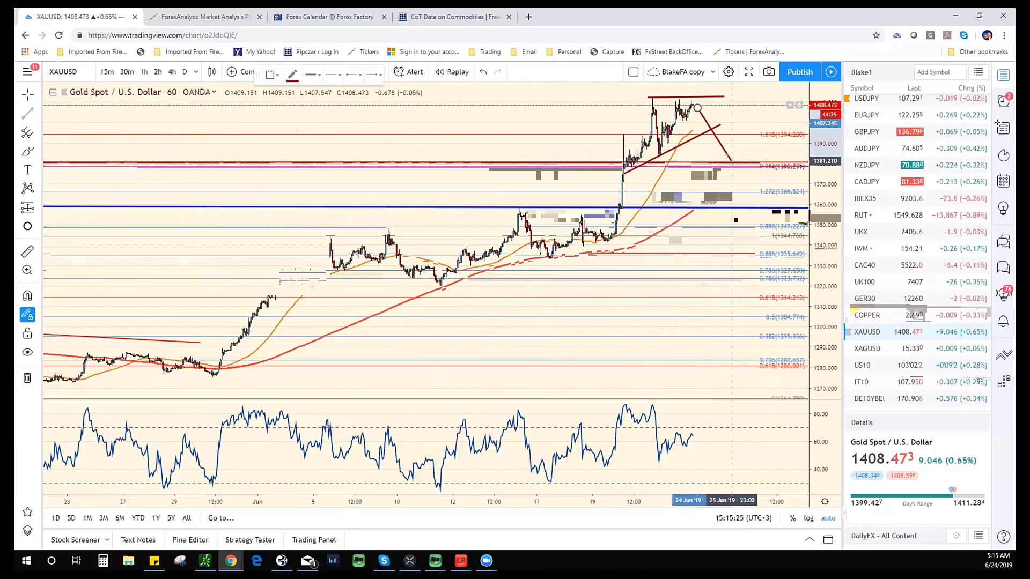
left_click(731, 161)
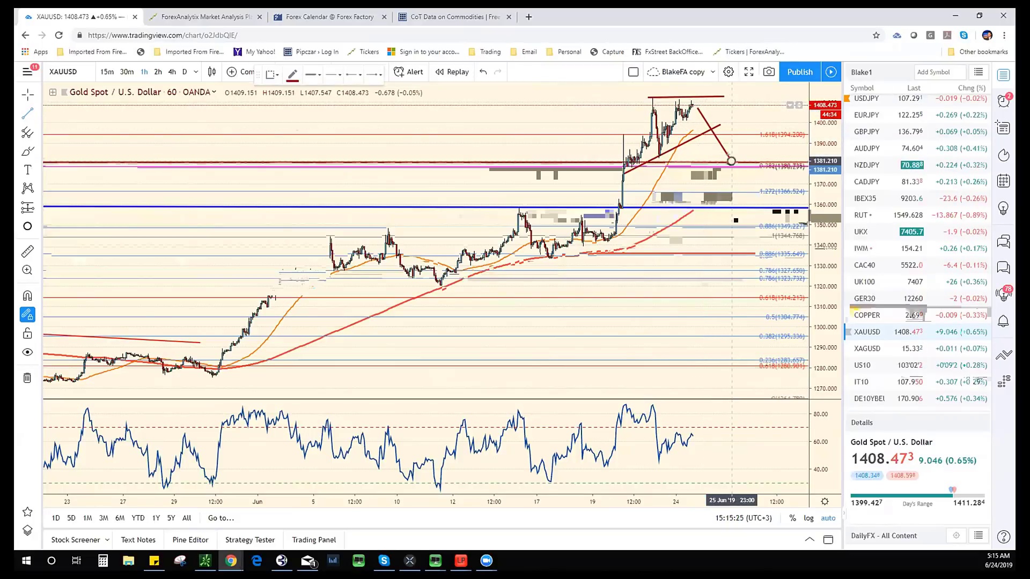
double_click(754, 139)
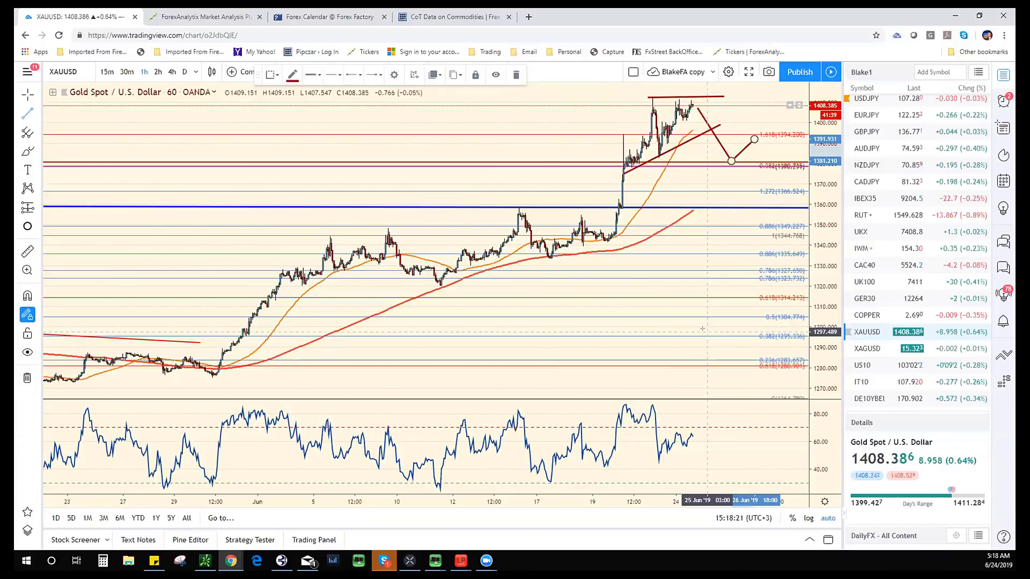
scroll(952, 246, "up", 6)
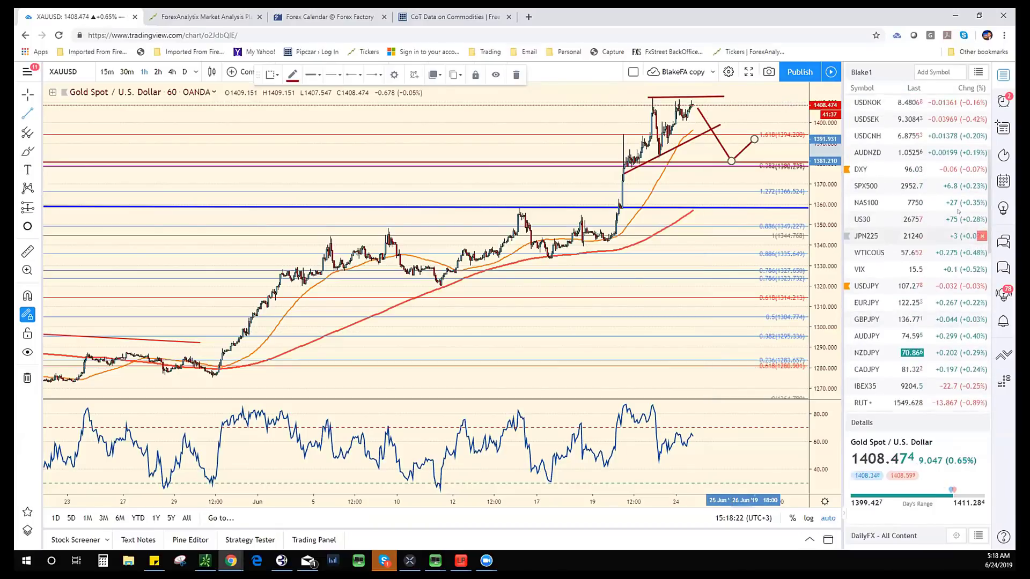
scroll(958, 211, "up", 3)
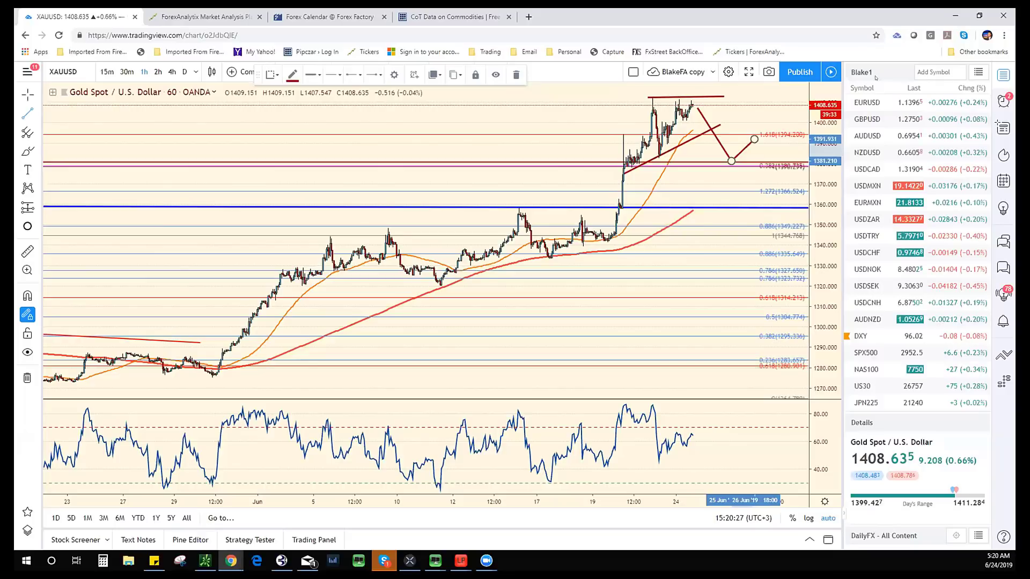
Load EURUSD, zoom out and show it on daily candles spanning 2018–2019.
left_click(885, 105)
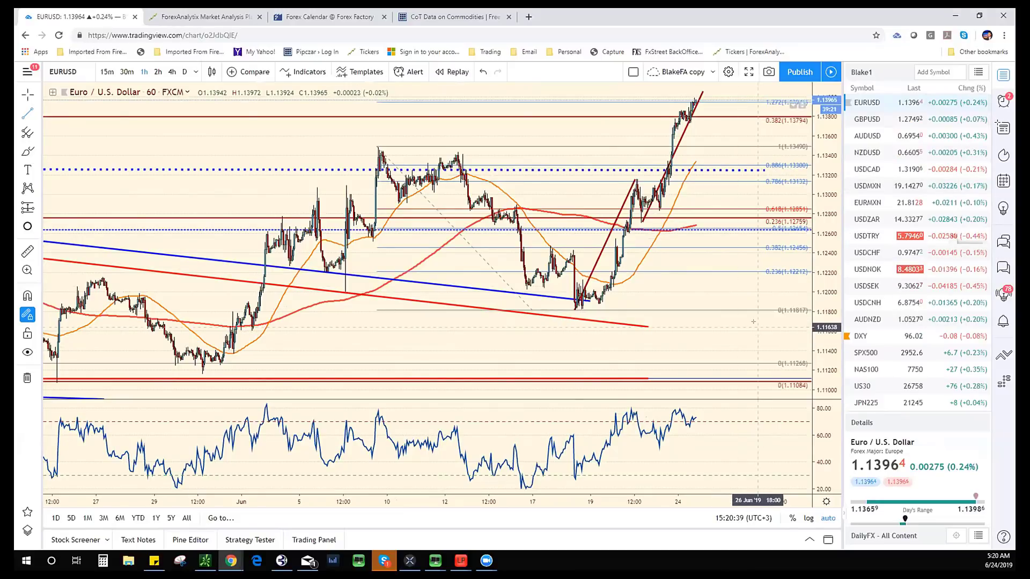
scroll(767, 105, "down", 2)
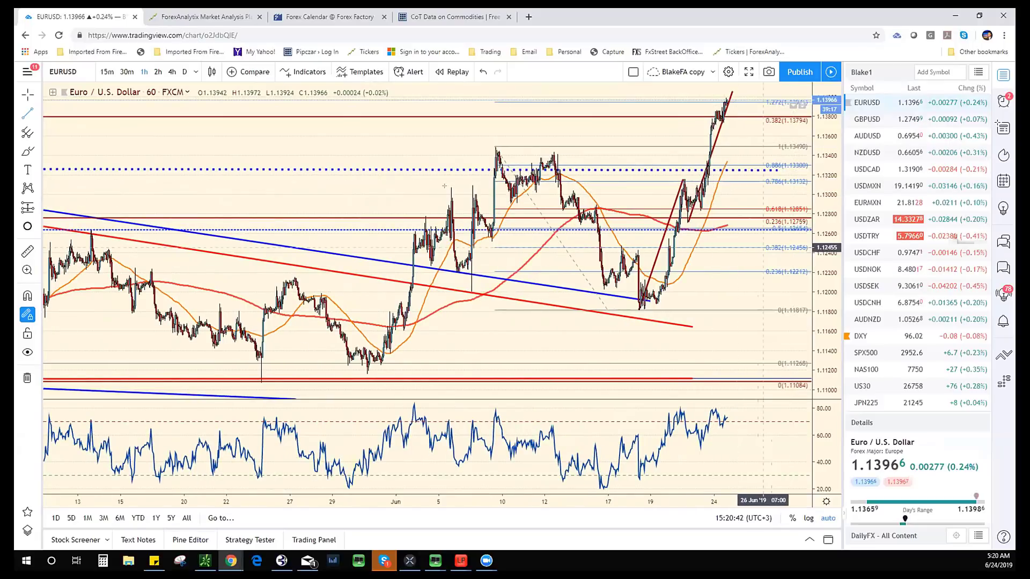
left_click(184, 71)
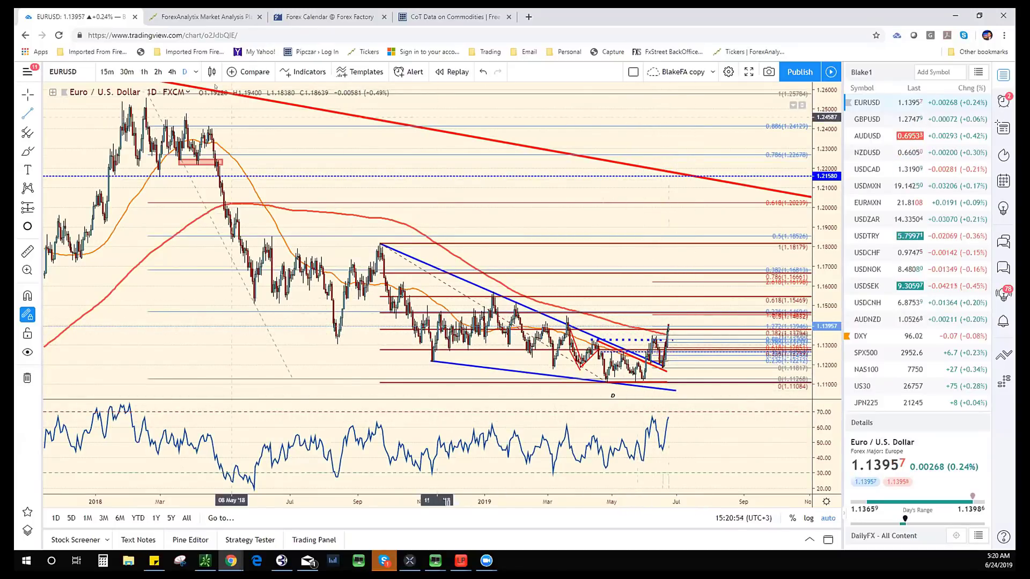
Show EURUSD on 4-hour bars and move the red trend line to start at the 19 Jun low.
left_click(172, 72)
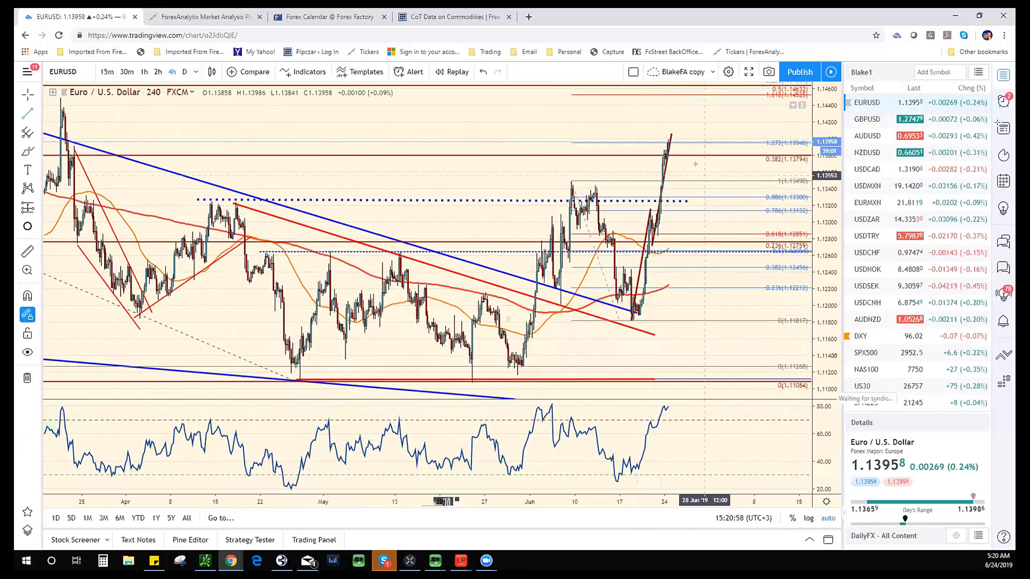
scroll(562, 265, "up", 3)
scroll(562, 265, "up", 3)
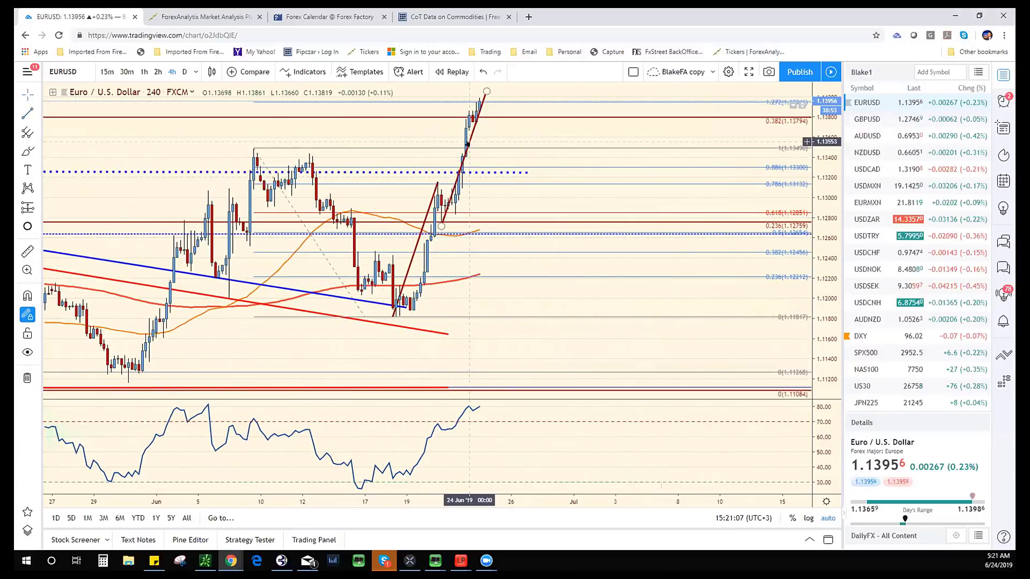
mouse_move(468, 144)
left_mouse_down()
mouse_move(399, 247)
mouse_move(422, 224)
mouse_move(435, 228)
mouse_move(477, 168)
mouse_move(483, 129)
mouse_move(463, 149)
left_mouse_up()
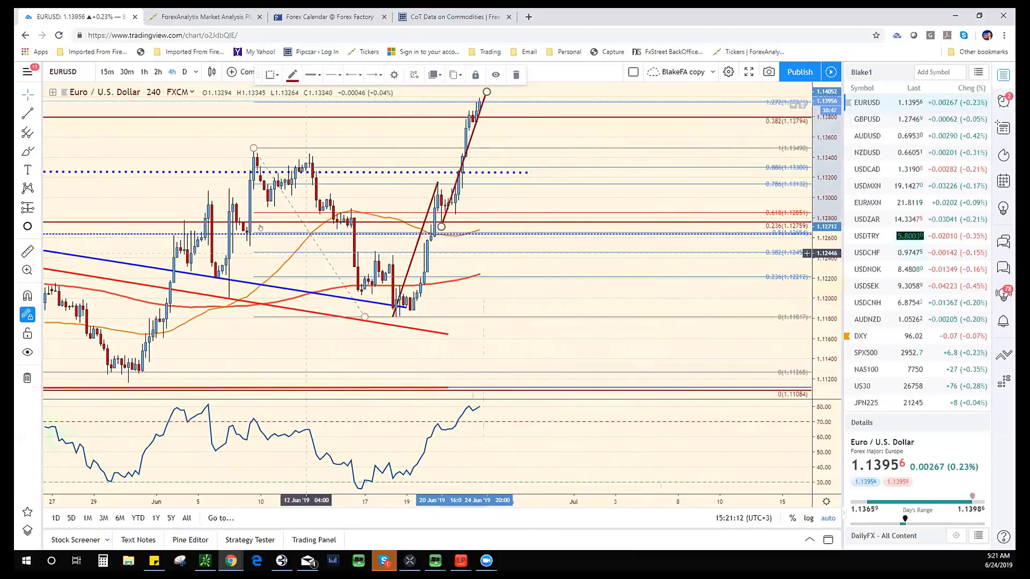
Set the 60-minute timeframe and load the USDCAD chart from the watchlist.
type("60")
key("Return")
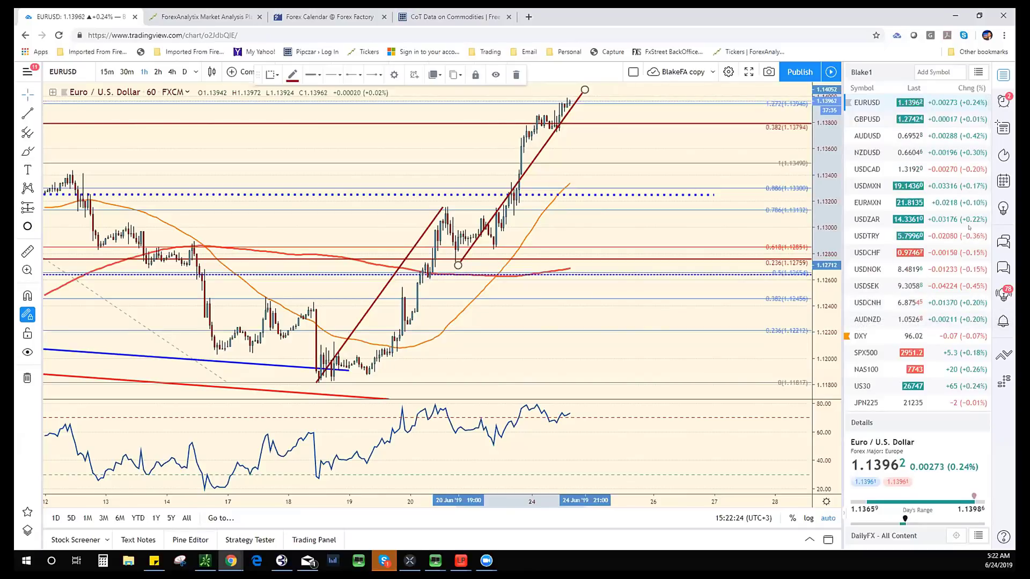
left_click(912, 169)
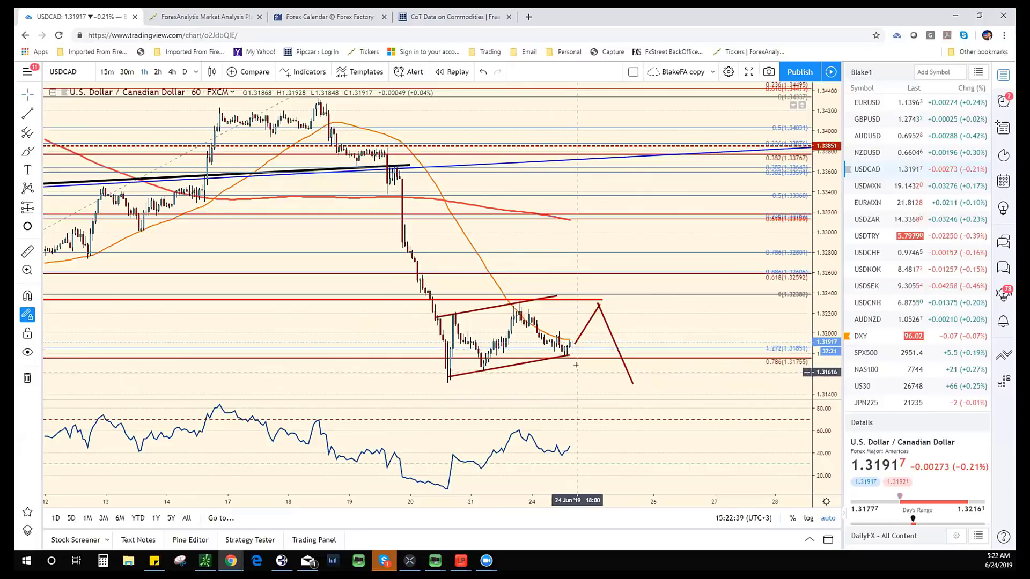
Zoom the USDCAD hourly chart out to late May and back to the wedge.
scroll(576, 364, "down", 5)
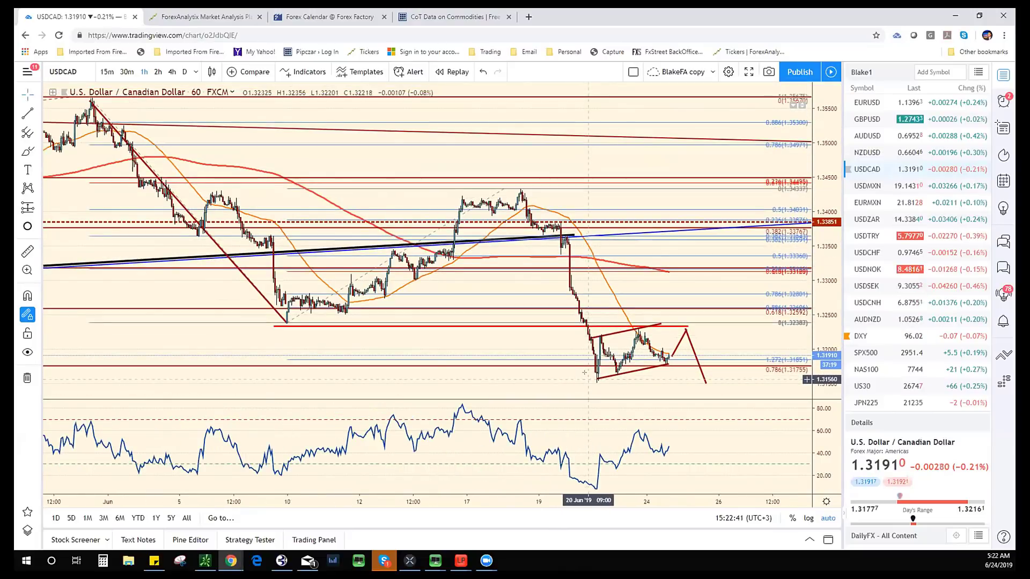
scroll(584, 372, "up", 3)
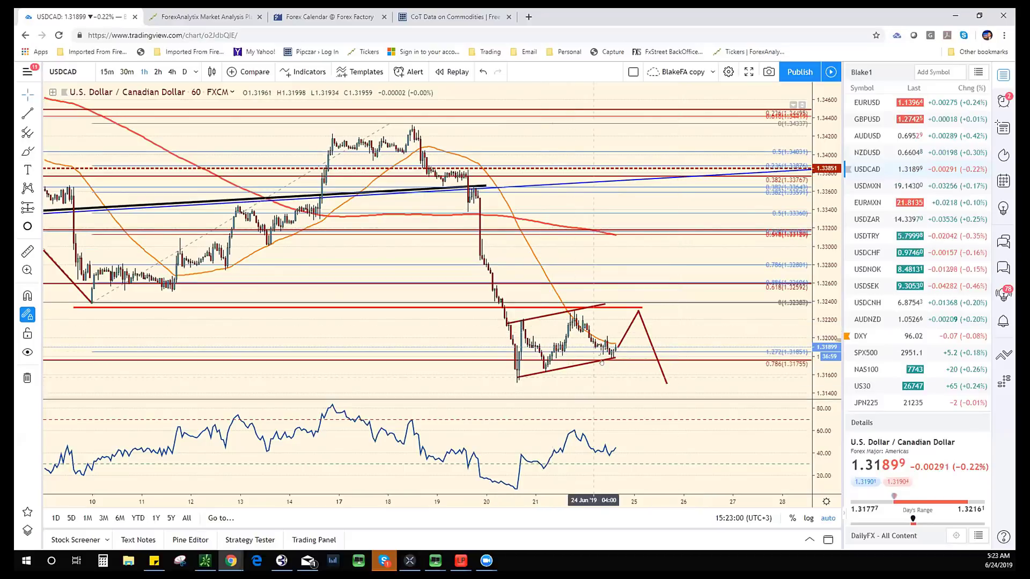
scroll(603, 363, "down", 3)
scroll(603, 363, "down", 1)
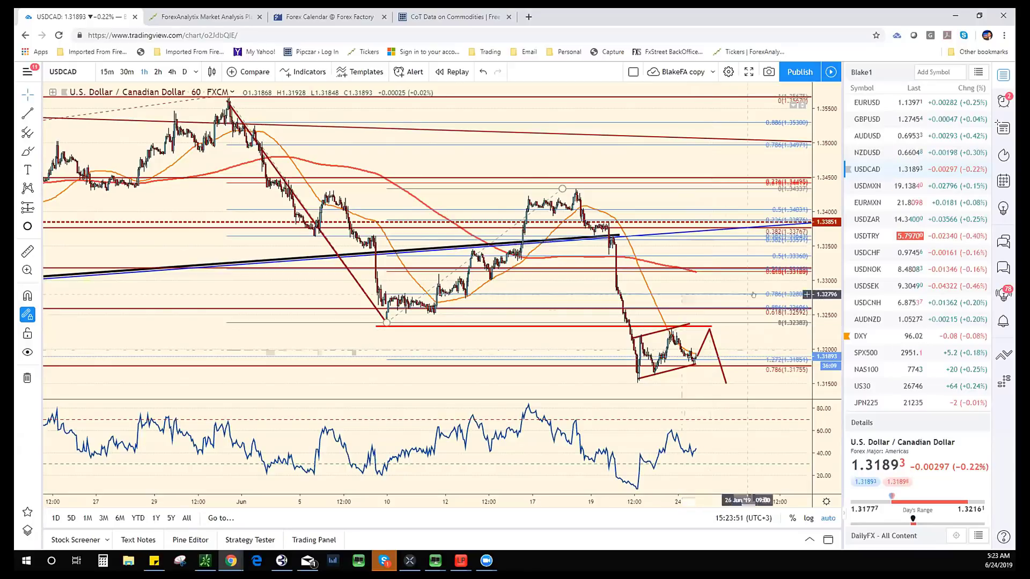
Open the WTICOUSD West Texas Oil hourly chart from the watchlist.
scroll(916, 337, "down", 2)
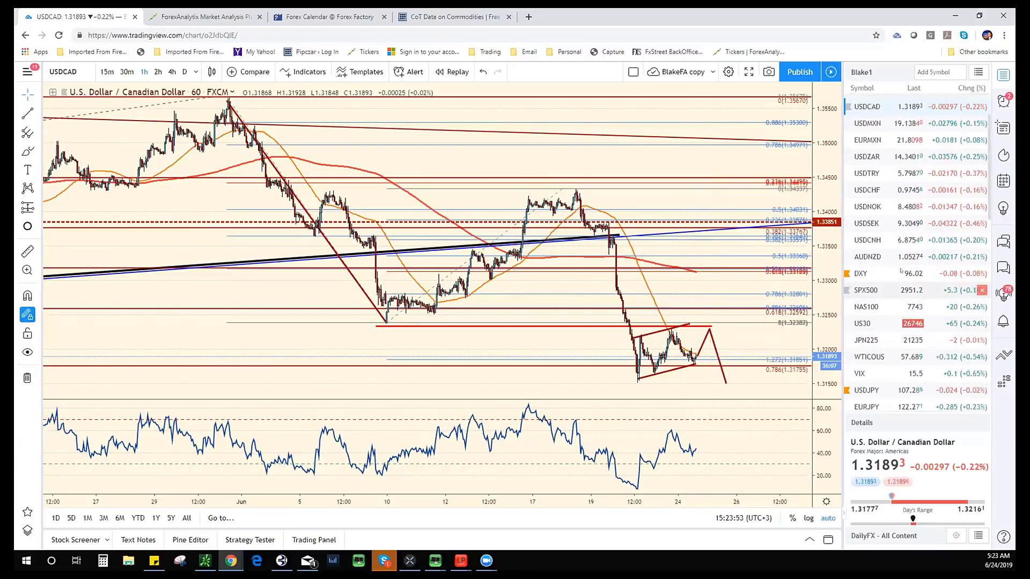
scroll(916, 322, "down", 1)
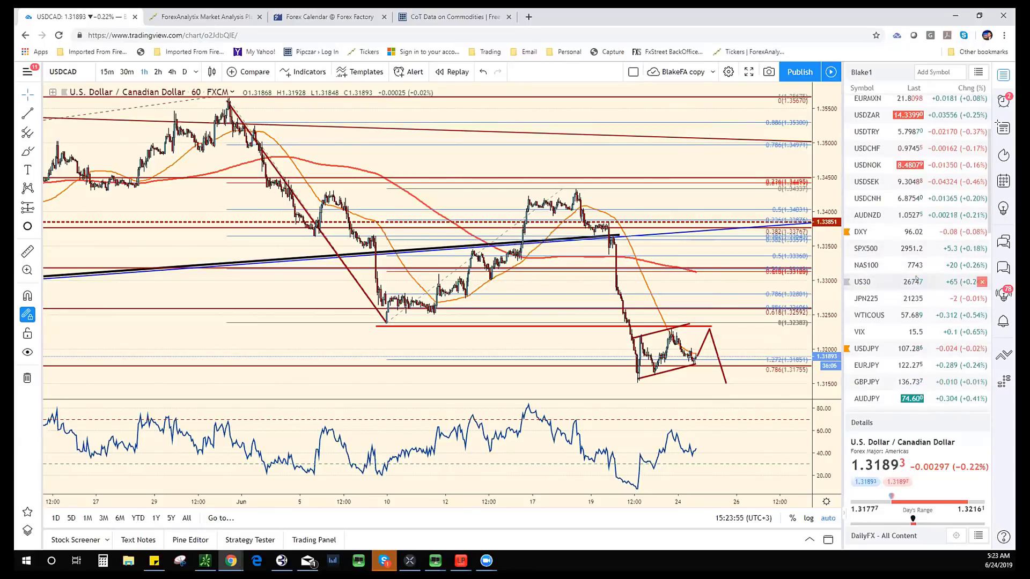
scroll(890, 284, "up", 1)
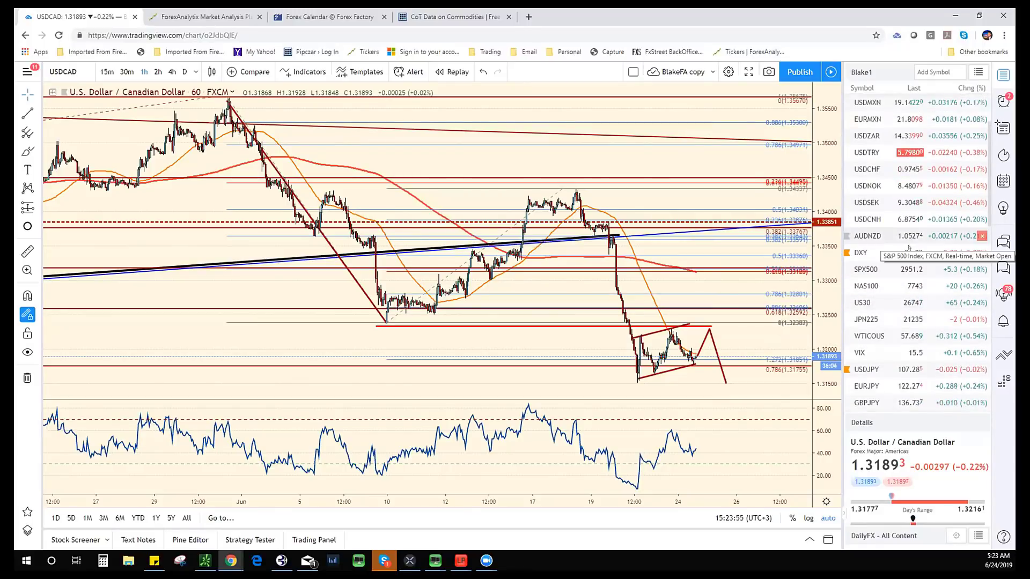
left_click(869, 336)
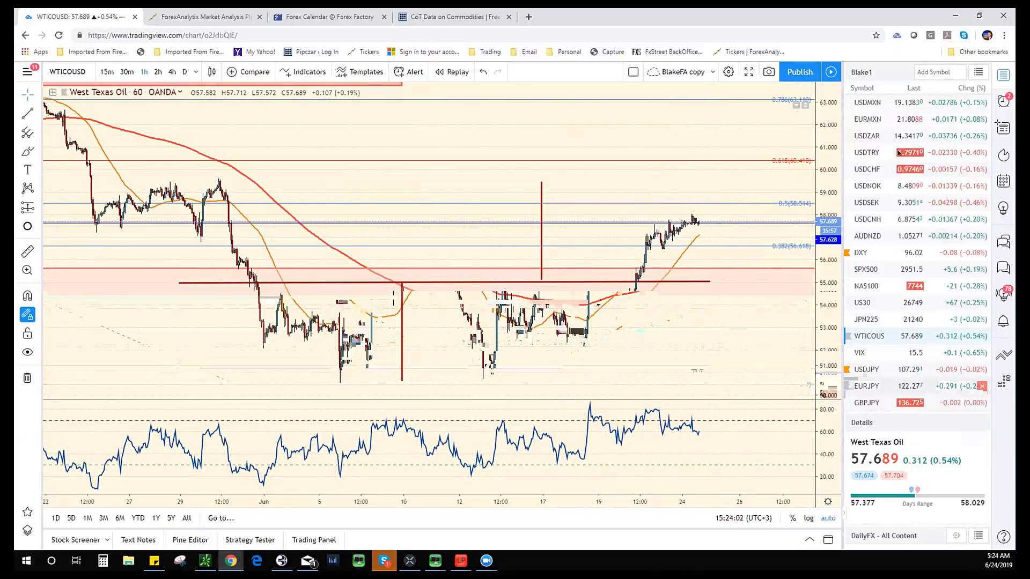
Go back to the USDCAD hourly chart from the top of the watchlist.
scroll(916, 178, "up", 2)
left_click(916, 175)
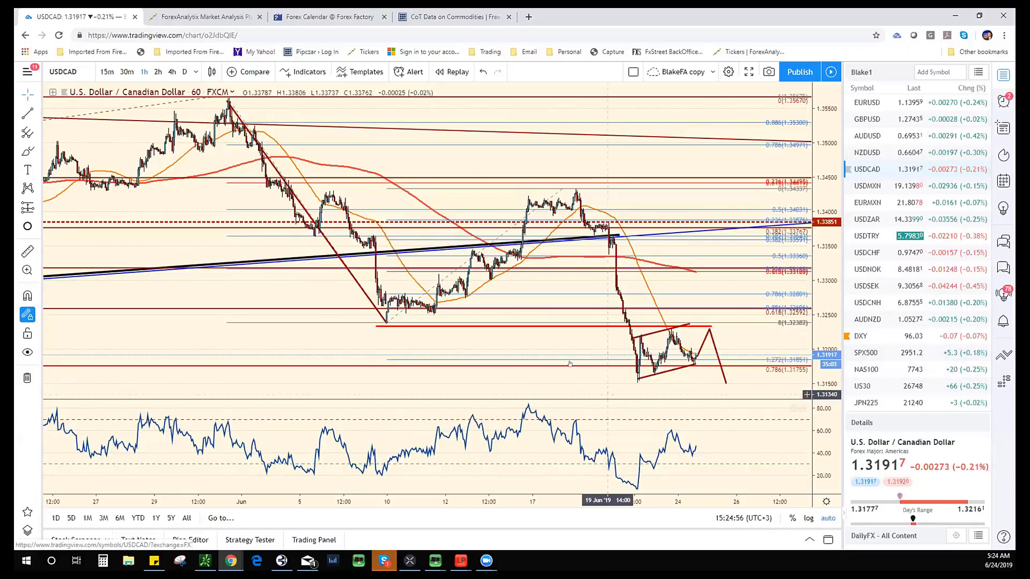
Zoom and pan the USDCAD chart, then switch to the ForexAnalytix dashboard tab.
scroll(567, 364, "down", 3)
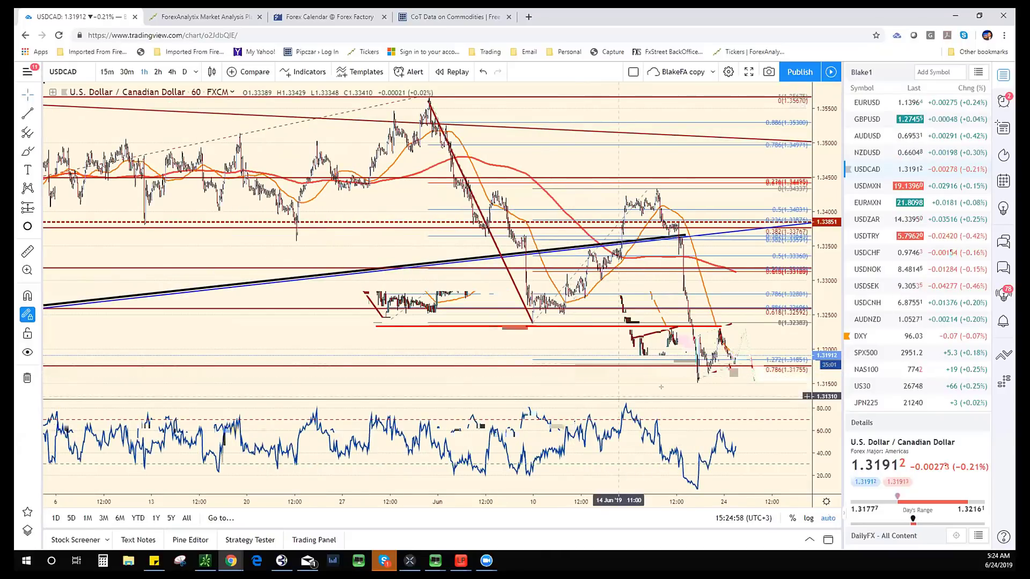
scroll(680, 349, "up", 3)
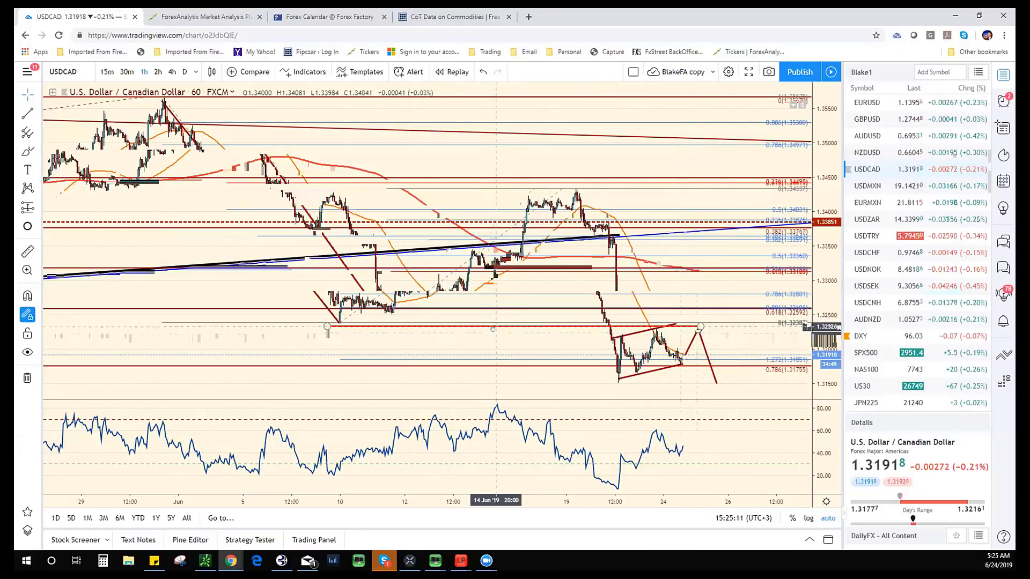
left_click_drag(497, 325, 518, 324)
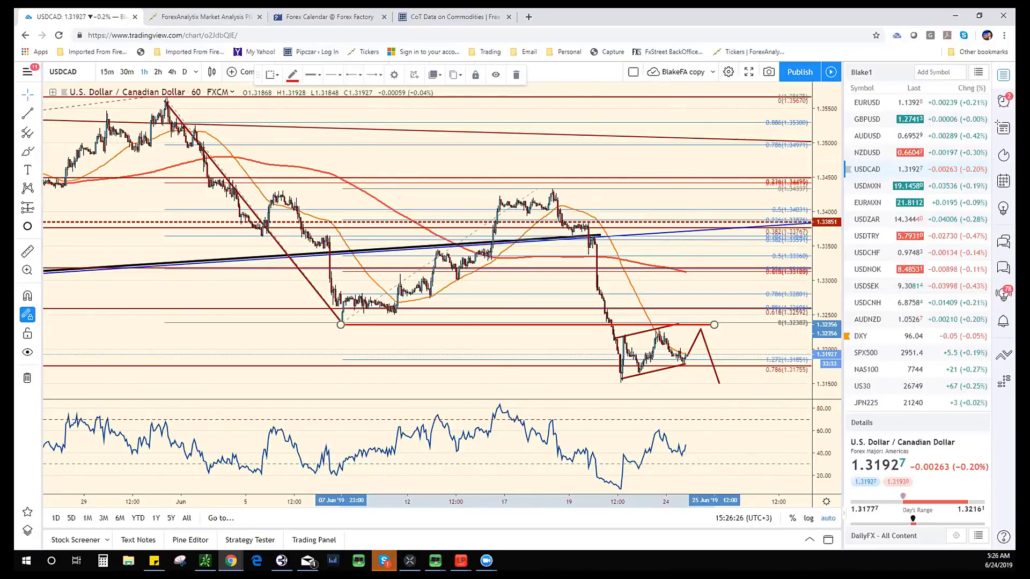
left_click(191, 14)
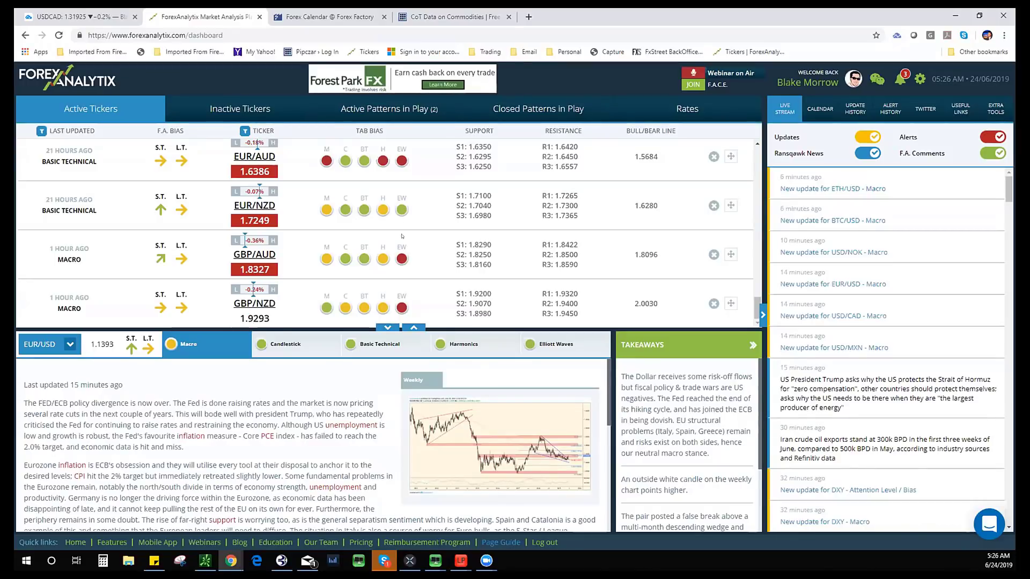
Scroll ForexAnalytix's Active Tickers to the top, then return to TradingView's USDCAD chart.
scroll(419, 246, "up", 15)
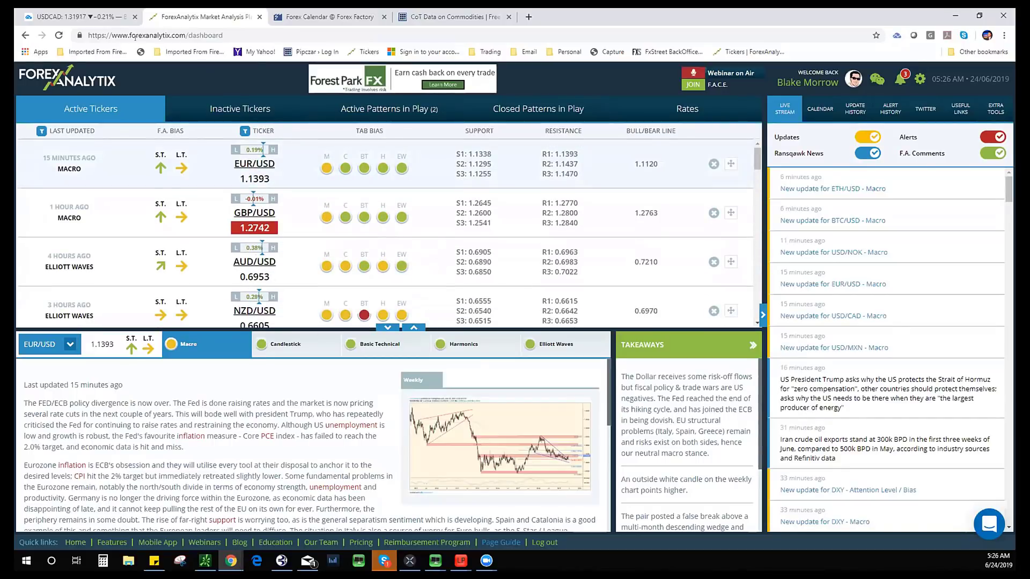
left_click(75, 17)
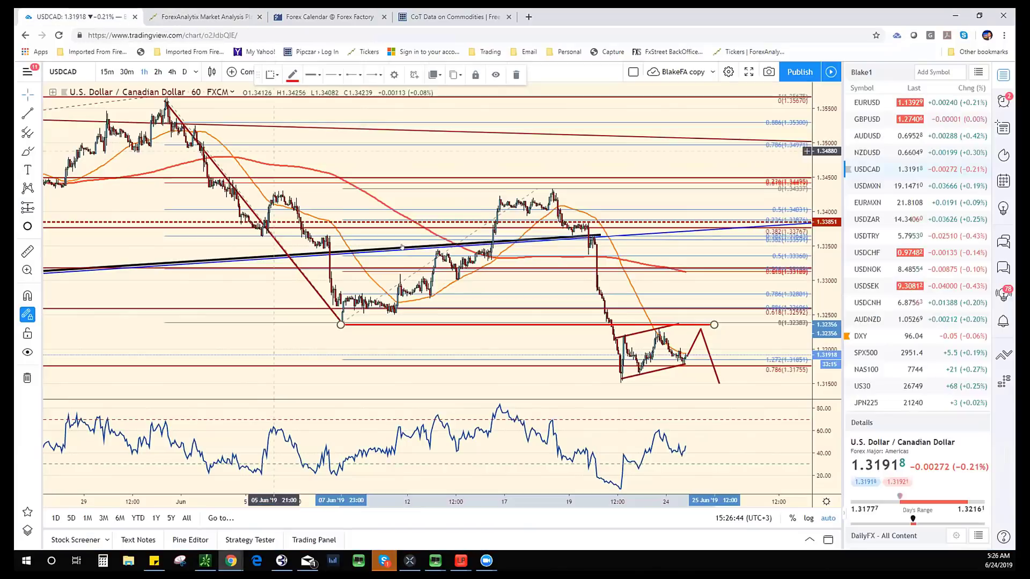
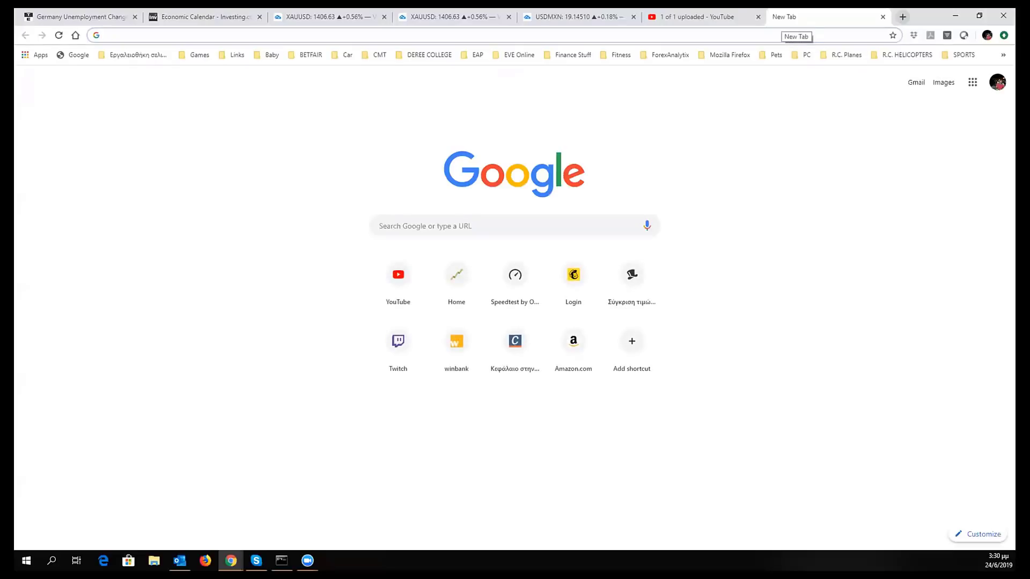
Go to forexanalytix.com from the 'fore' address-bar suggestion, reaching the Reimbursement Program page.
type("fore")
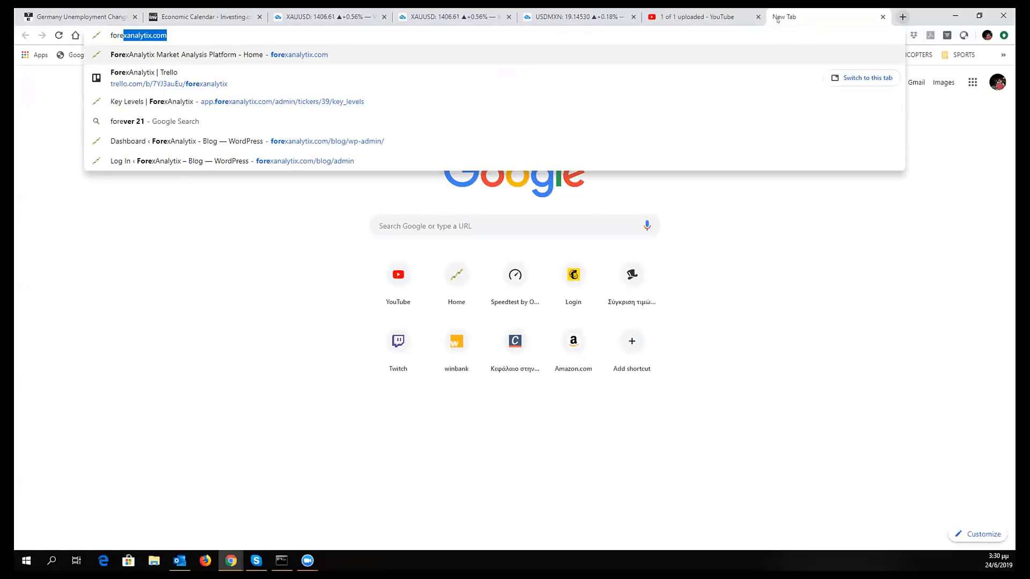
key("Return")
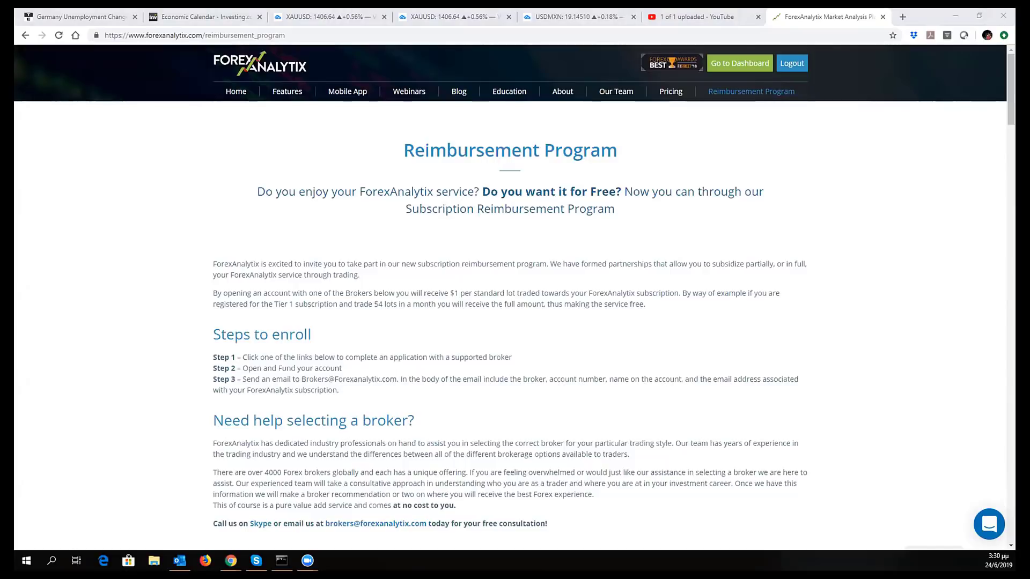
left_click(617, 343)
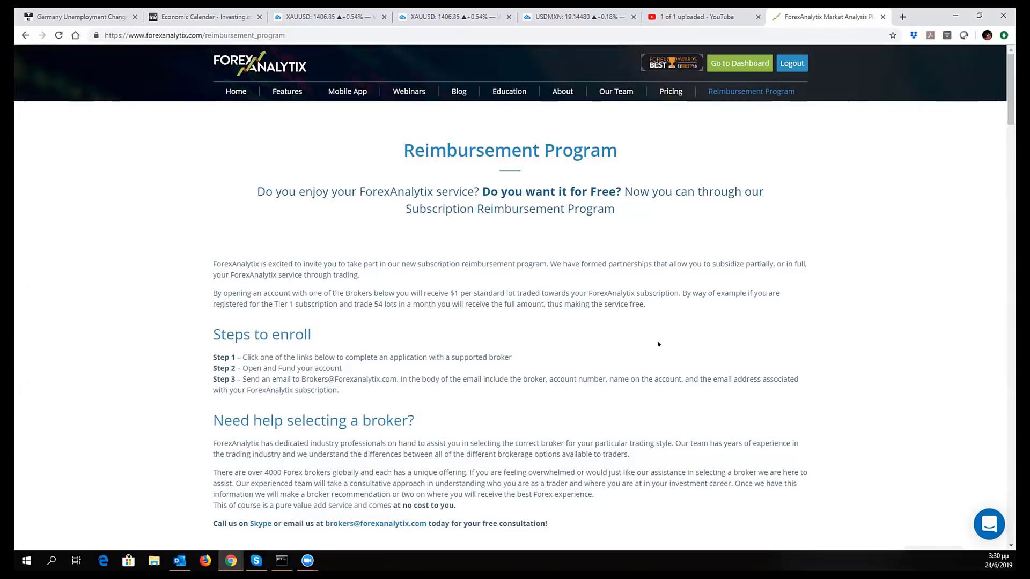
scroll(618, 336, "down", 1)
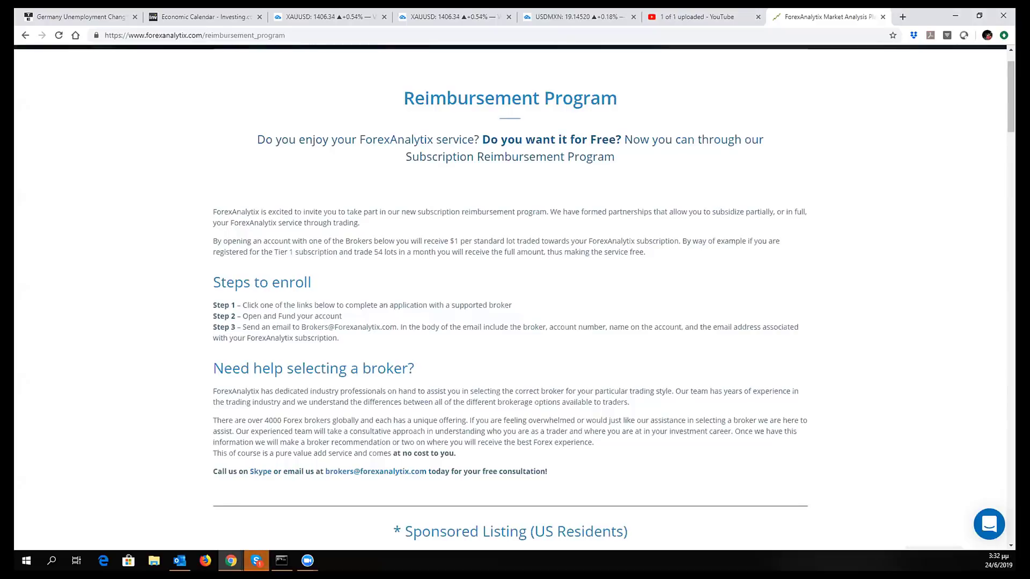
key("super+d")
key("super+d")
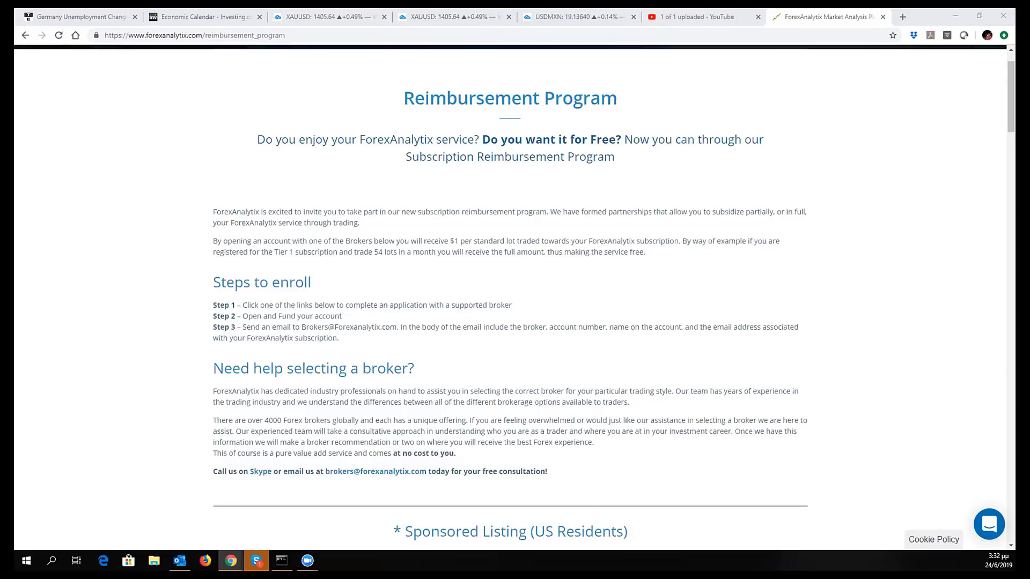
left_click(834, 338)
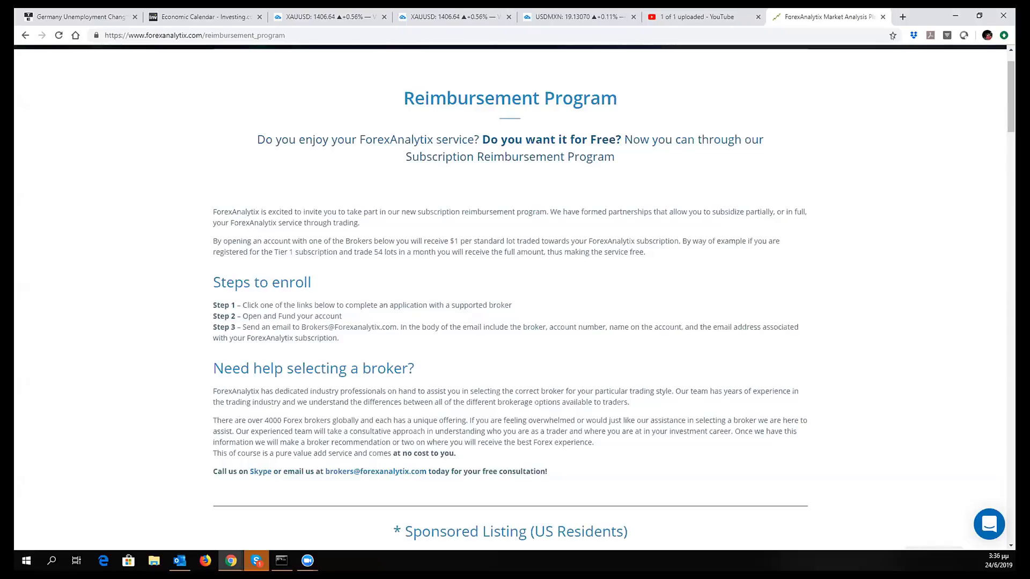
Close the ForexAnalytix tab and review the XAUUSD daily chart zoomed out to 2016 and back.
key("ctrl+w")
left_click(306, 21)
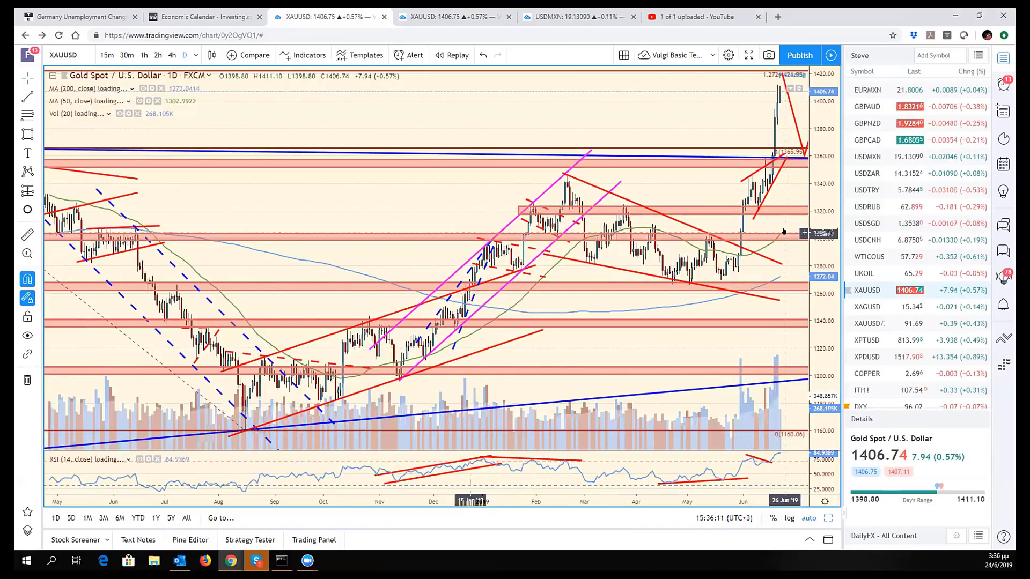
scroll(784, 232, "right", 3)
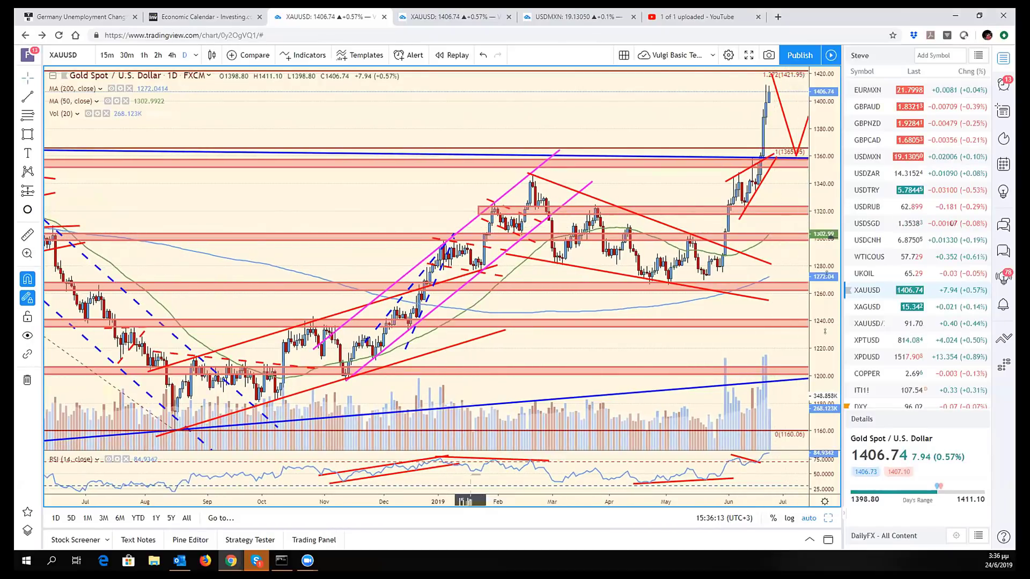
scroll(826, 202, "down", 5)
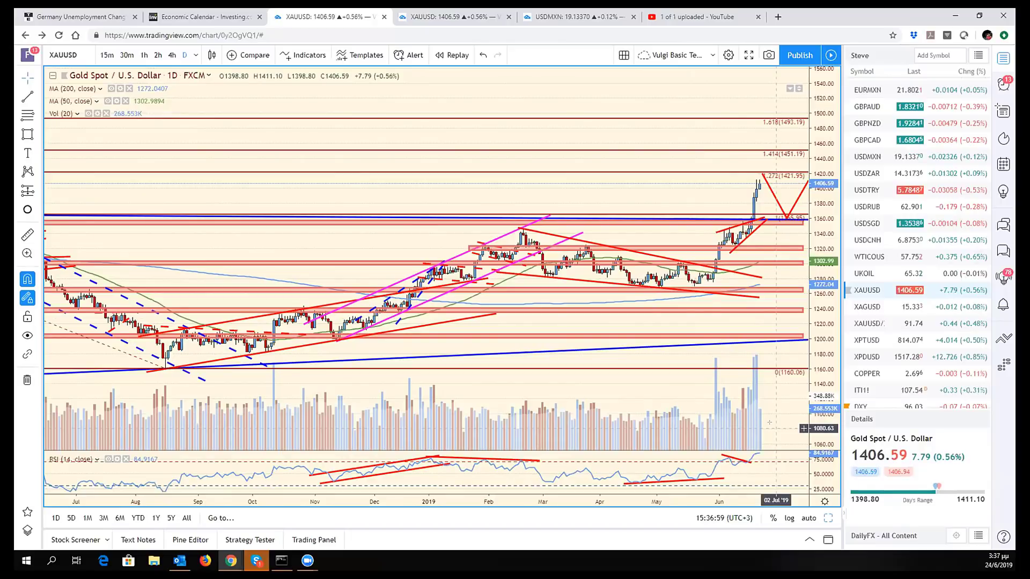
scroll(730, 327, "down", 3)
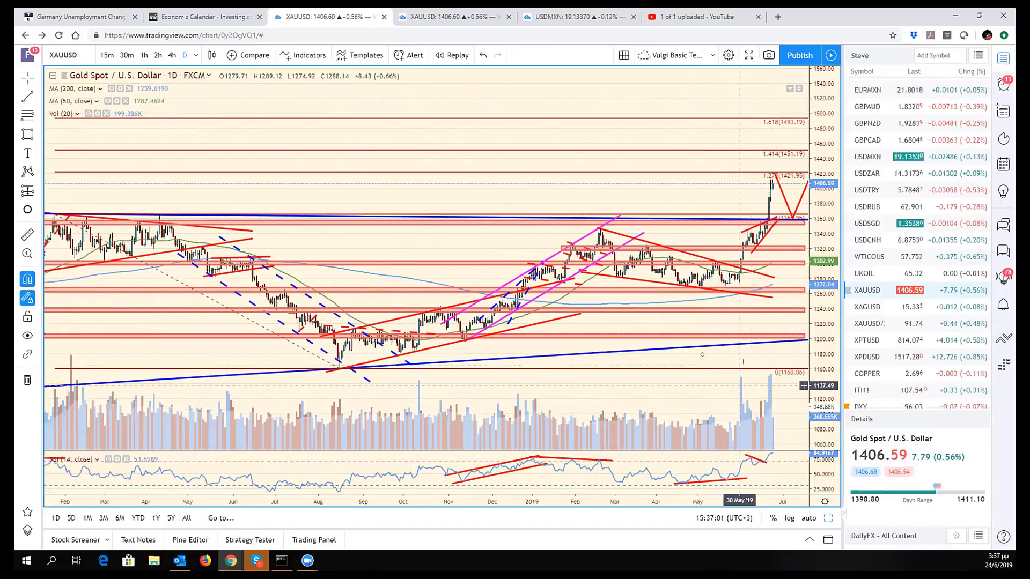
scroll(718, 346, "down", 3)
scroll(701, 354, "down", 4)
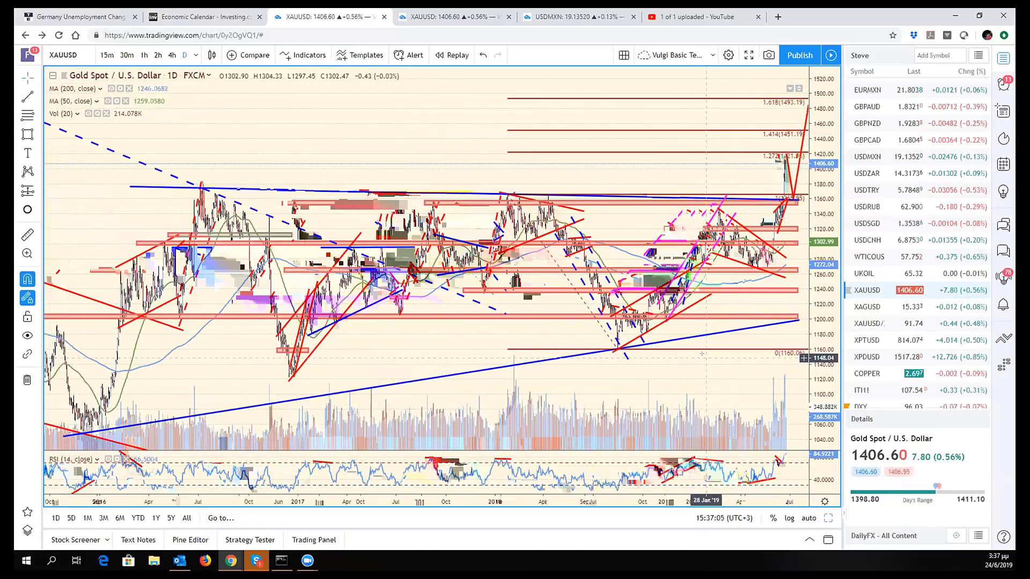
scroll(701, 354, "up", 5)
scroll(702, 354, "up", 2)
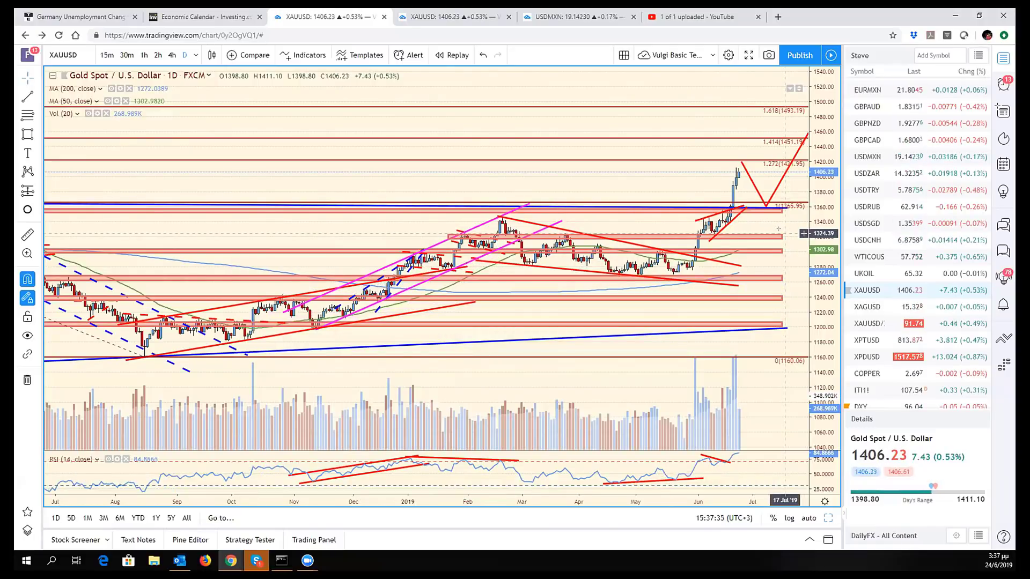
scroll(696, 301, "down", 3)
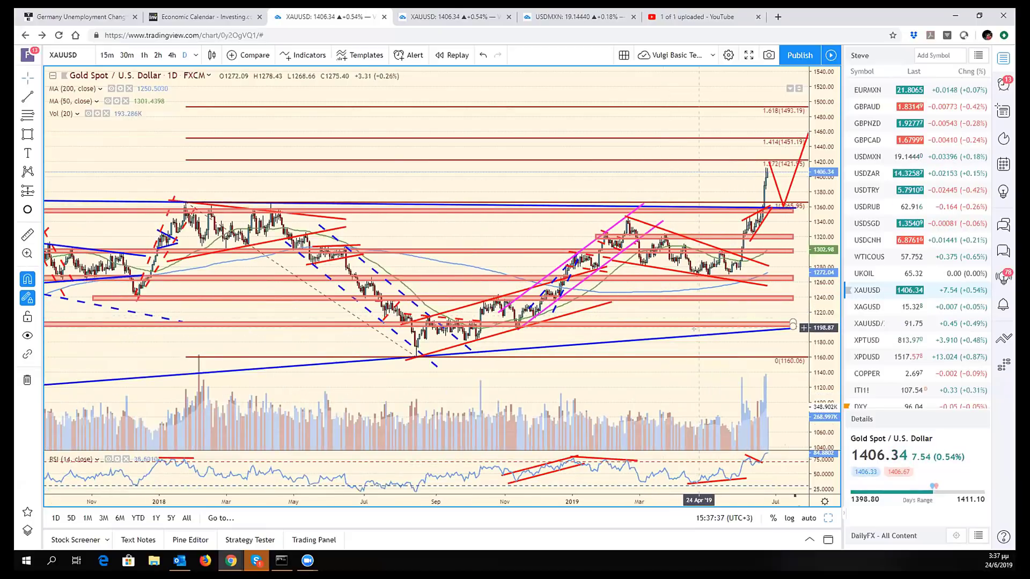
scroll(694, 329, "up", 3)
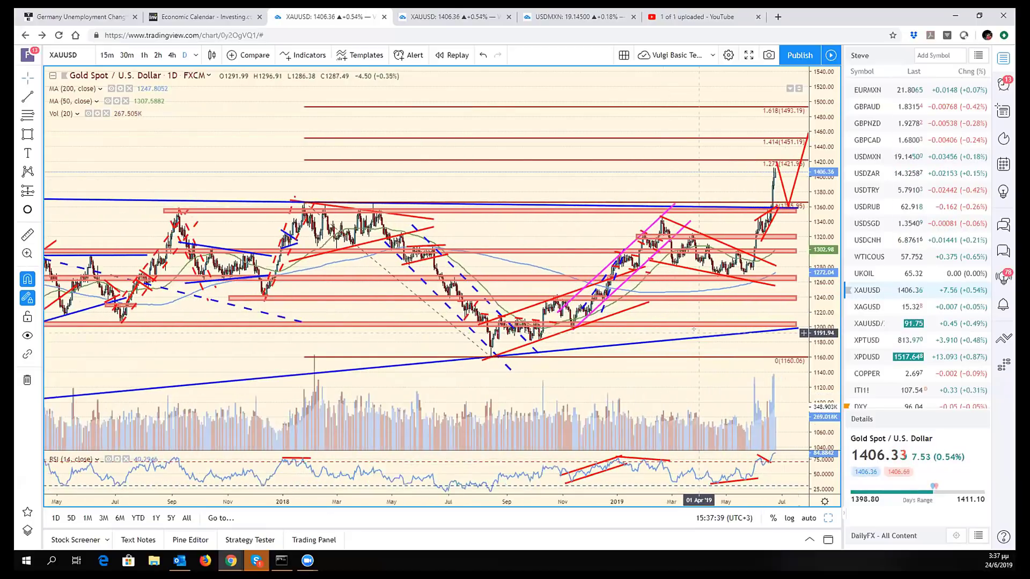
scroll(600, 308, "down", 5)
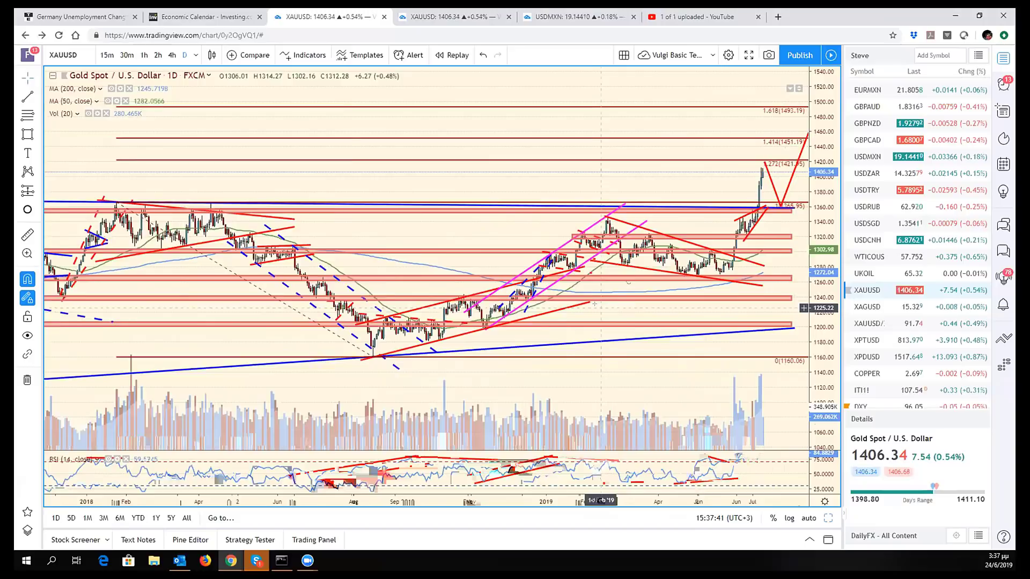
scroll(600, 308, "up", 1)
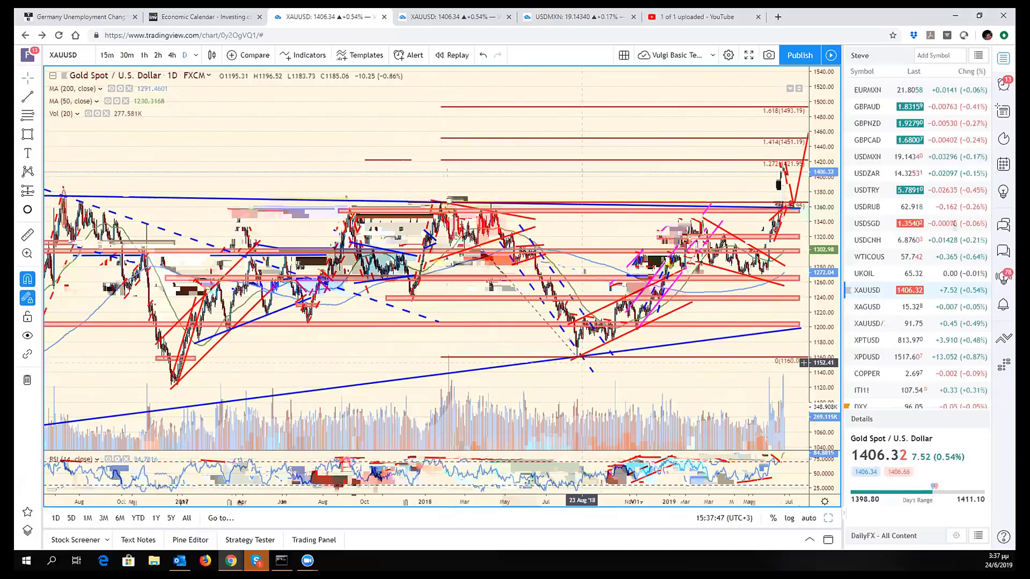
scroll(744, 273, "up", 5)
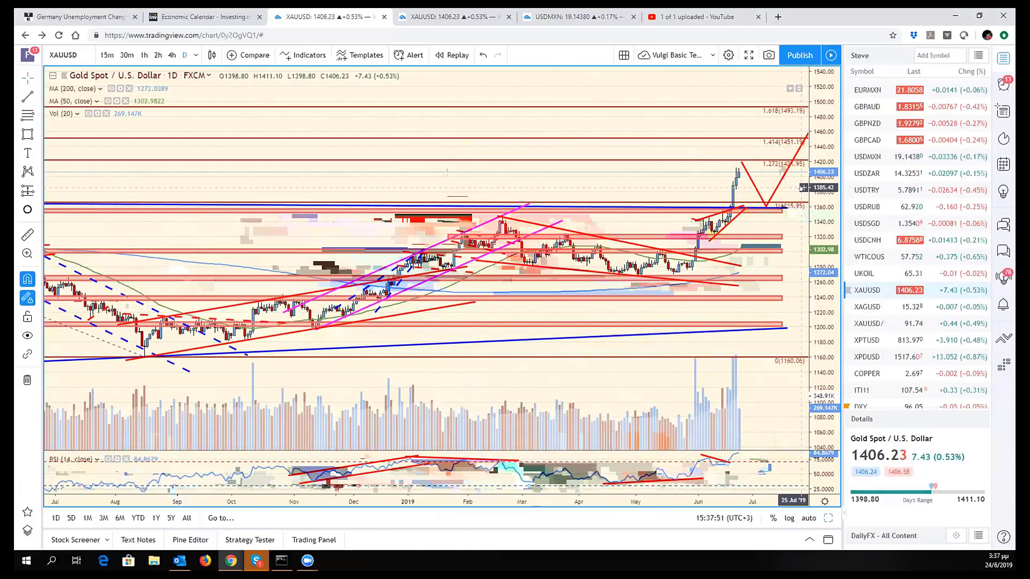
left_click_drag(797, 188, 781, 198)
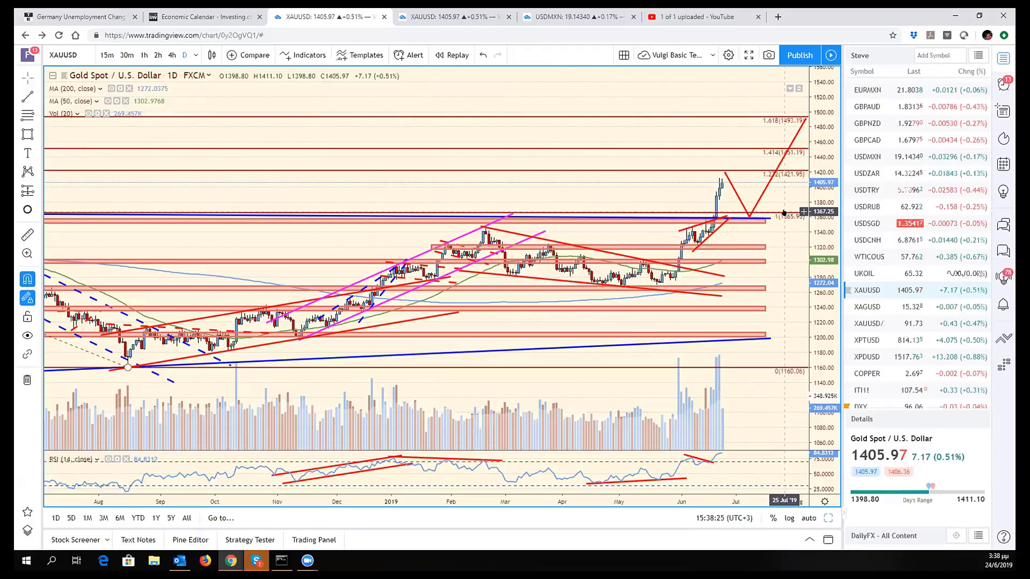
Switch to XAGUSD and compress its price scale to reveal the outer zones.
left_click(875, 306)
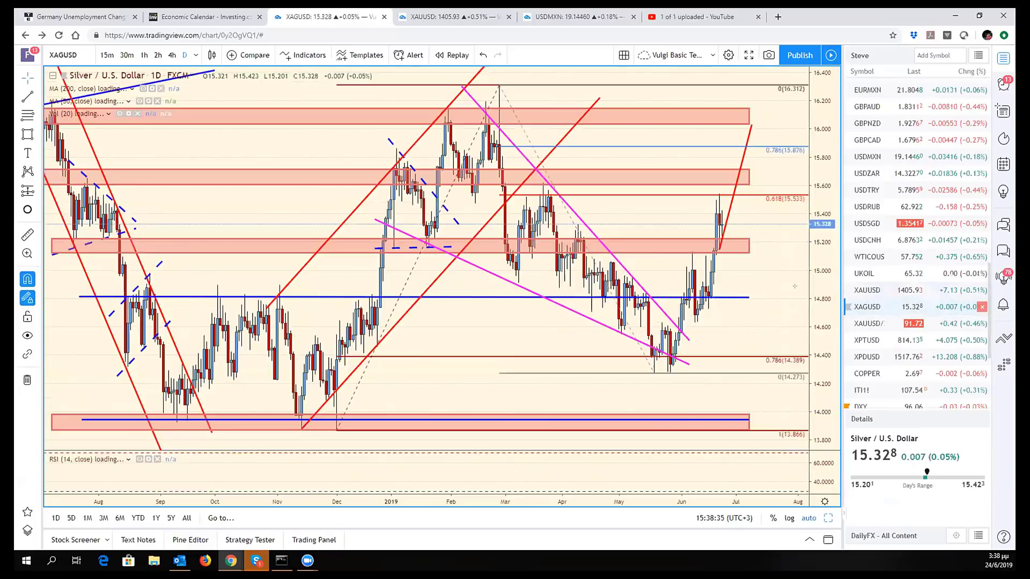
left_click_drag(815, 240, 819, 365)
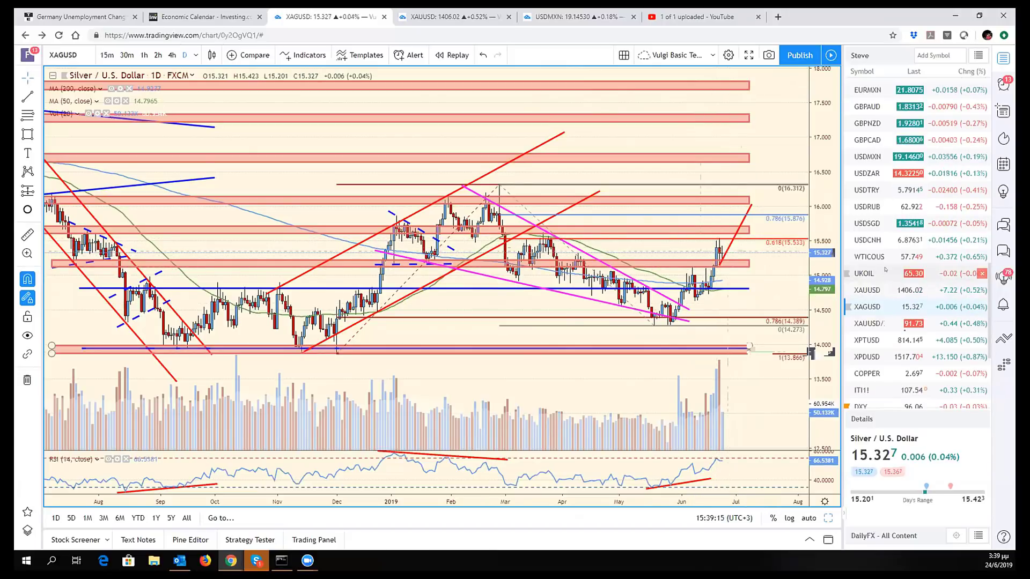
Switch to the XAUUSD/XAGUSD ratio chart, zoom out and back, and autoscale its price axis.
left_click(879, 323)
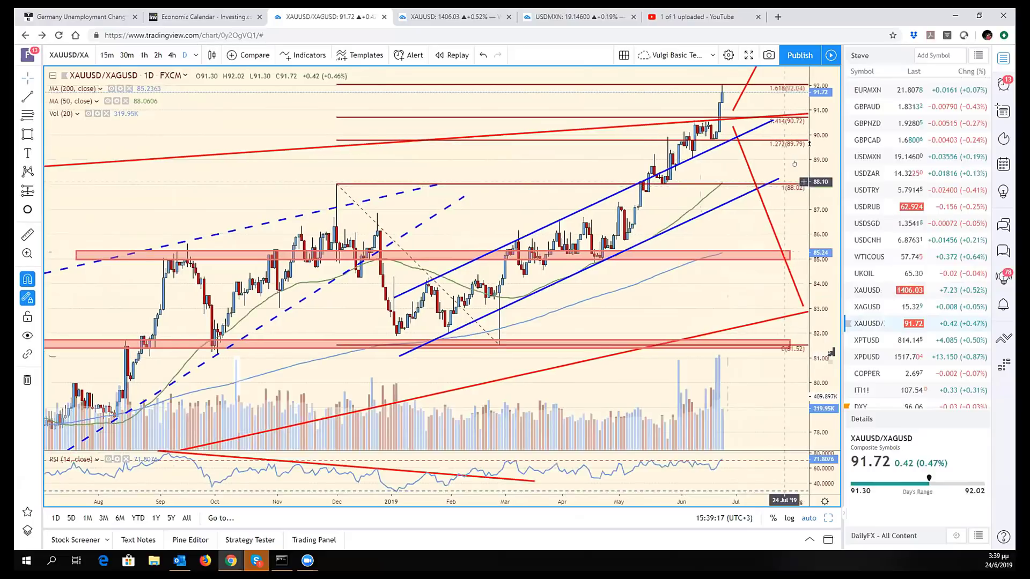
scroll(795, 354, "down", 5)
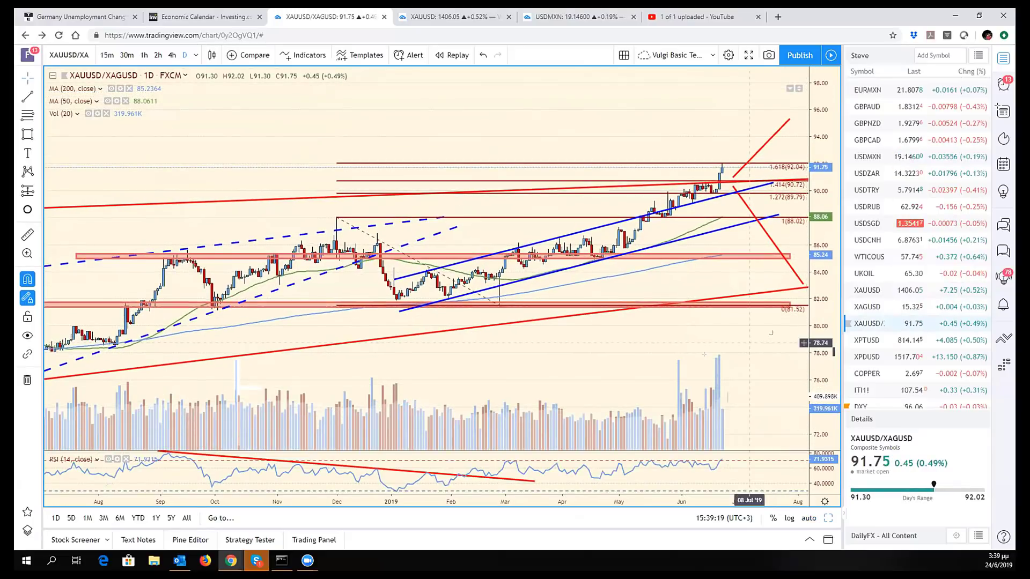
scroll(703, 354, "down", 6)
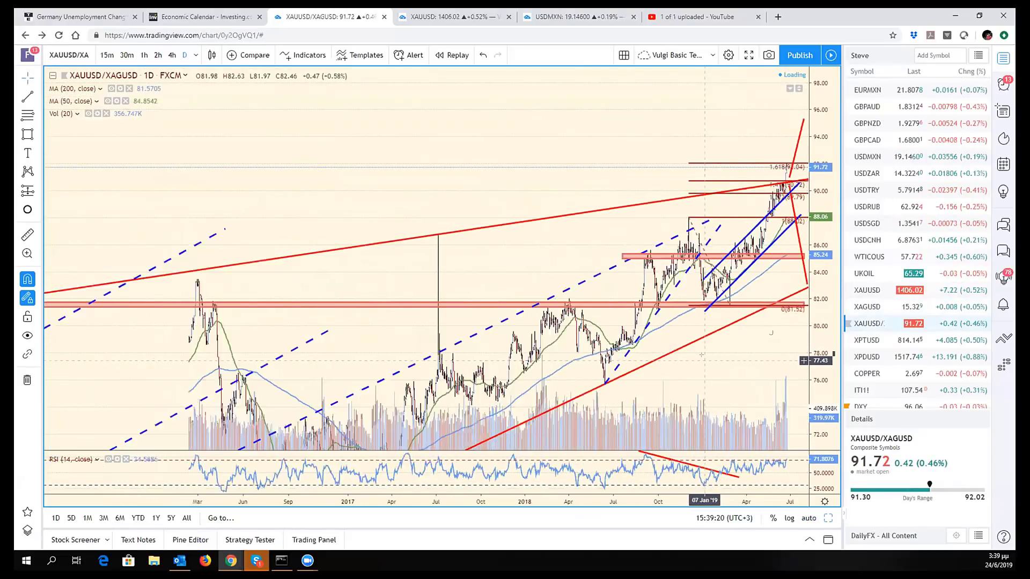
scroll(701, 355, "up", 8)
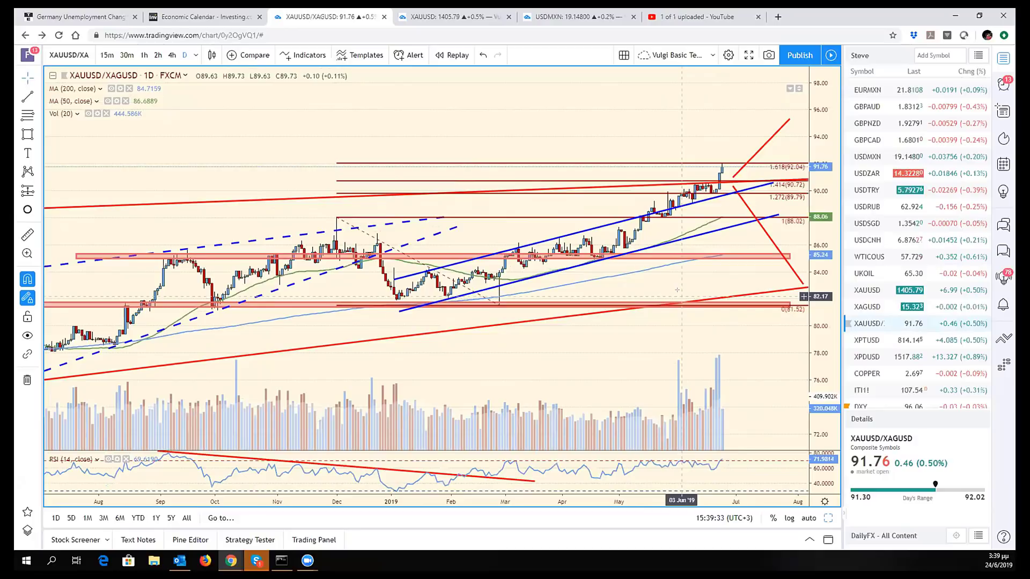
scroll(779, 388, "left", 3)
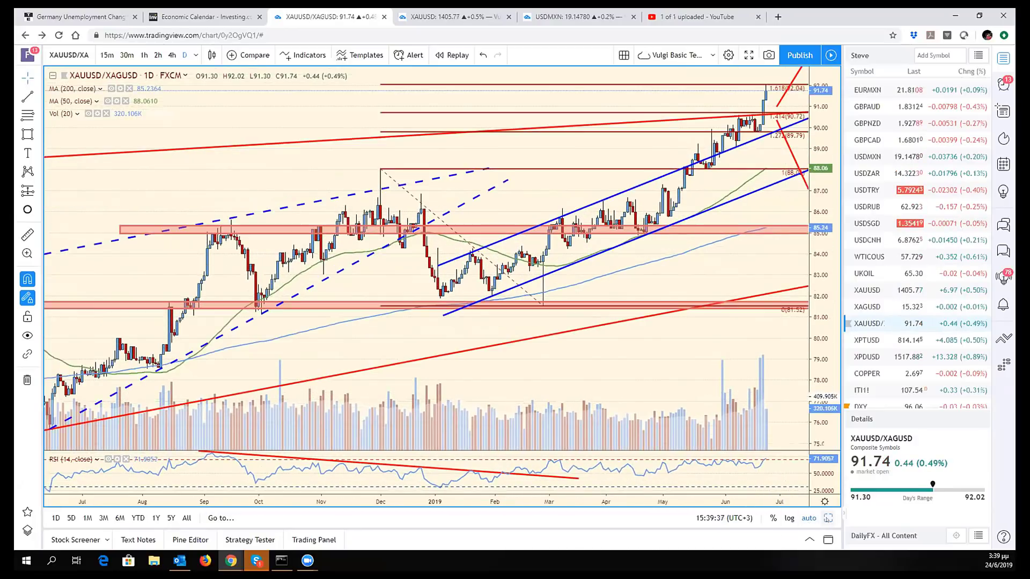
left_click(808, 518)
From the grid, maximize the XPDUSD Palladium chart, then switch it to COPPER.
key("alt+Return")
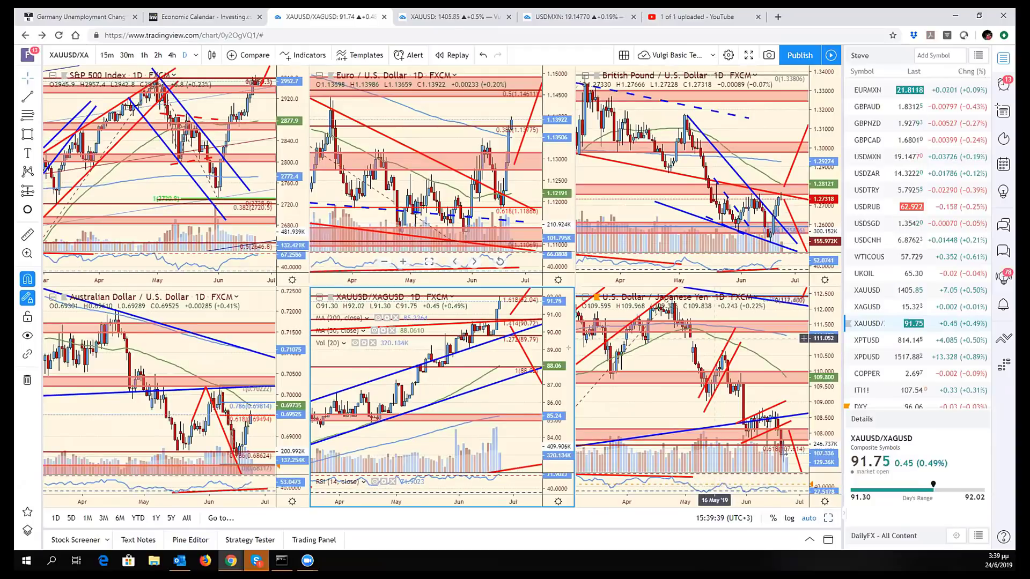
left_click(883, 356)
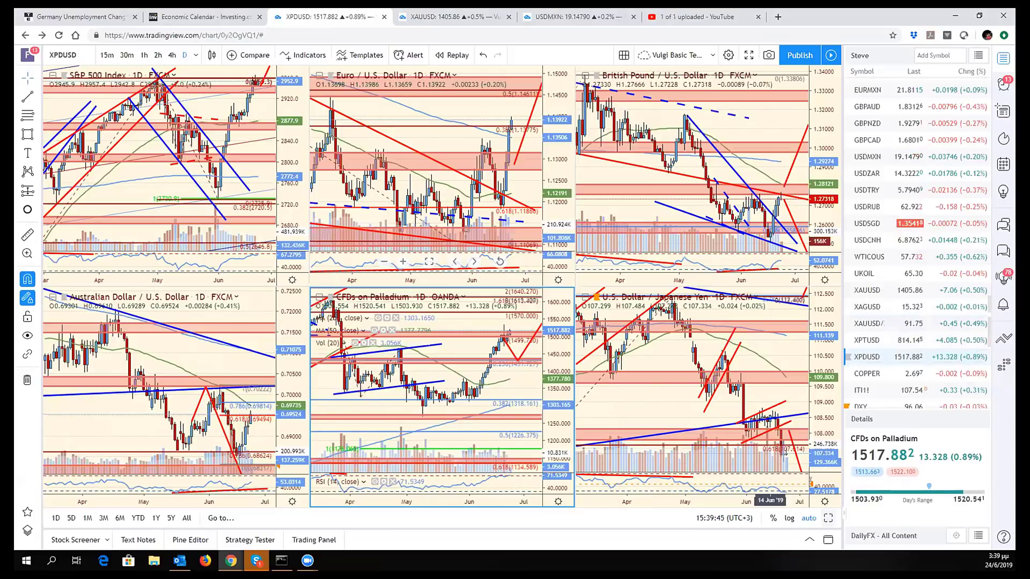
key("alt+Return")
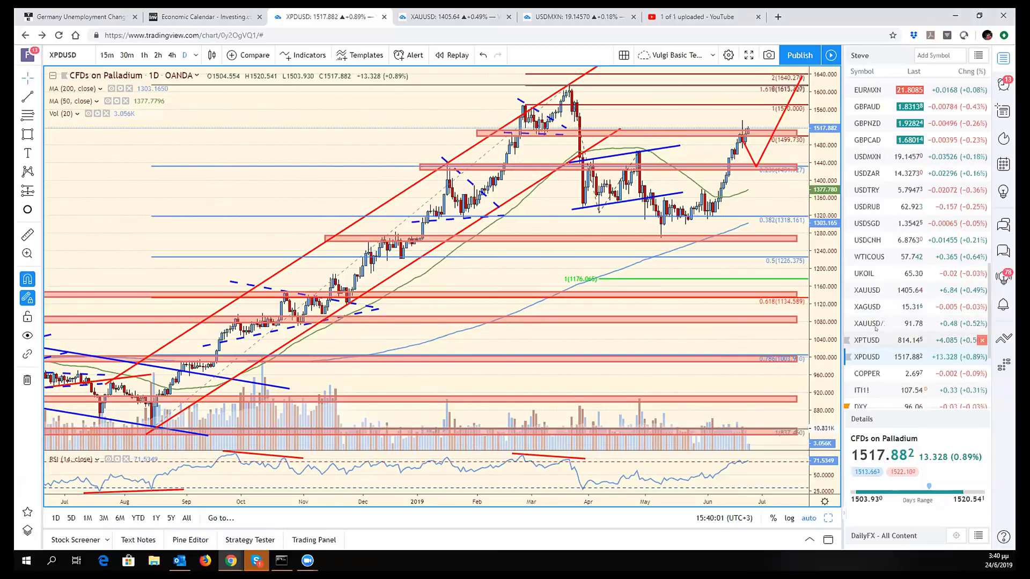
left_click(871, 373)
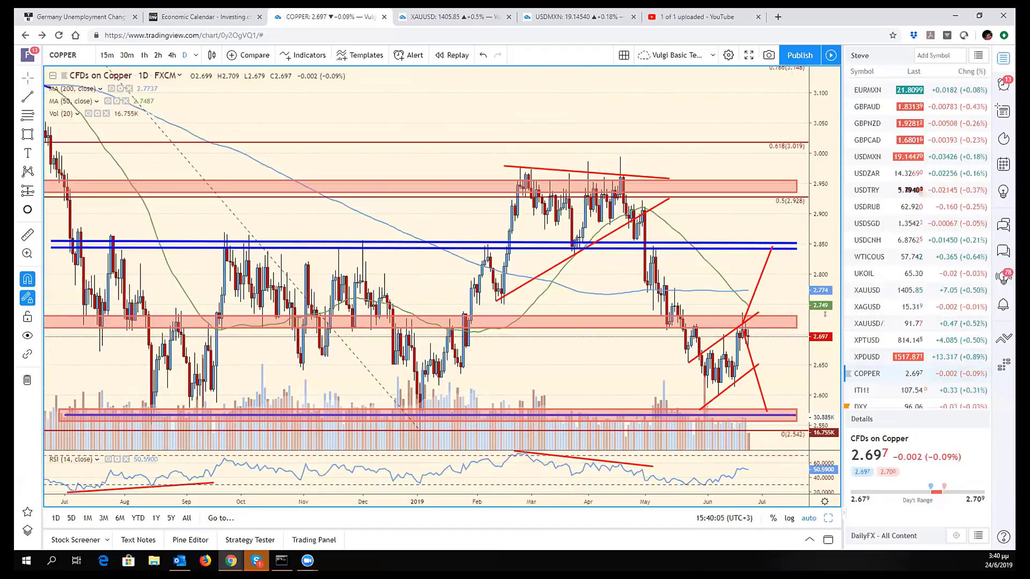
Compress Copper's price scale and pan to show earlier candles and outer zones.
left_click_drag(818, 365, 818, 390)
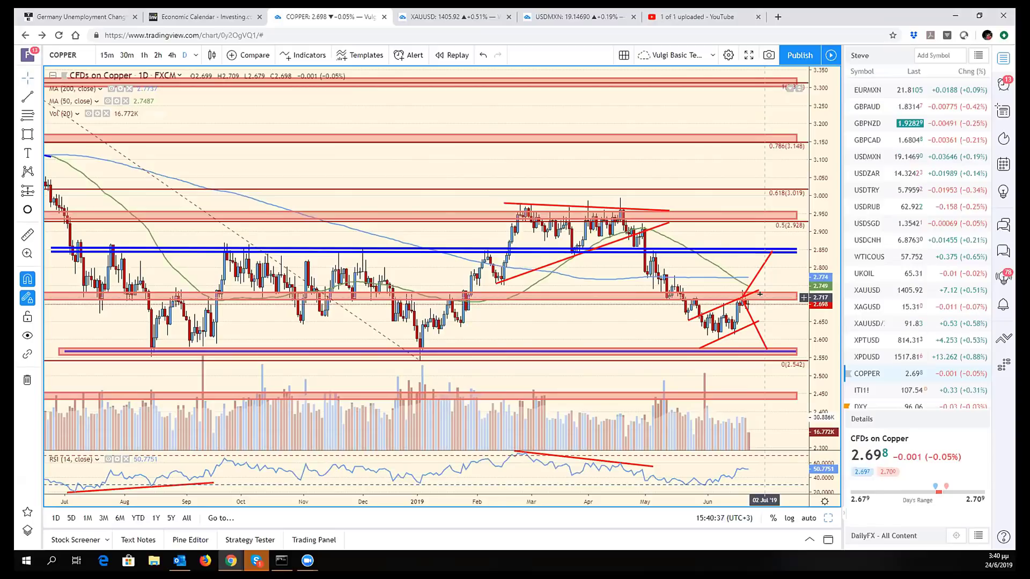
left_click_drag(775, 319, 817, 347)
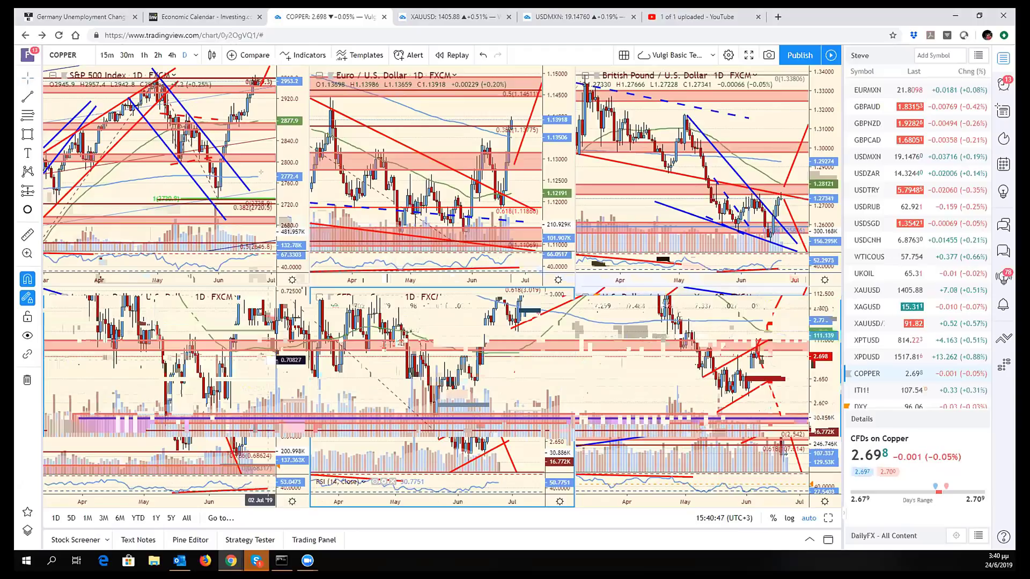
Maximize the S&P 500 chart, widen its price scale to about 2160–3120, then switch to NAS100.
left_click(271, 143)
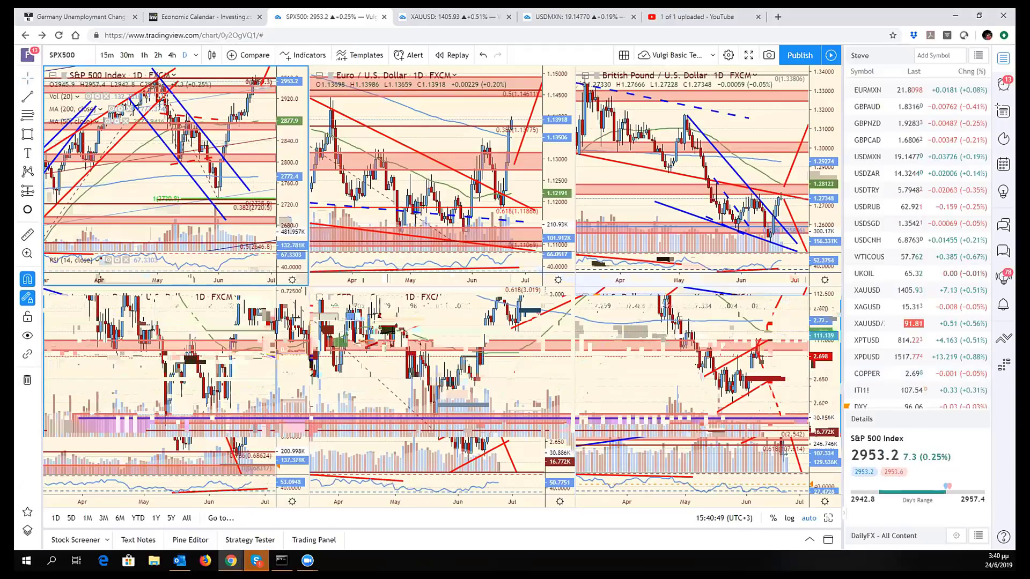
key("alt+Return")
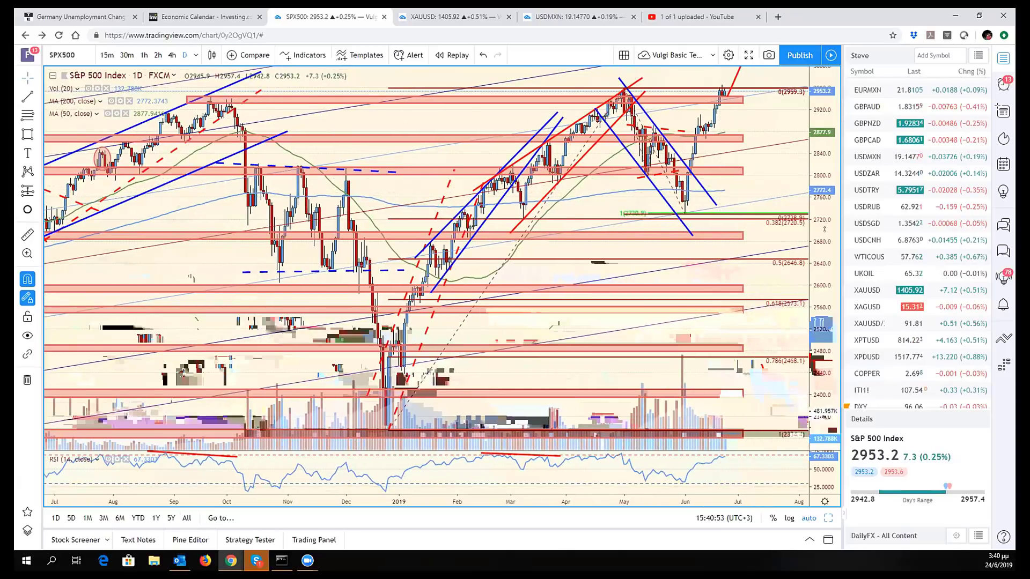
left_click_drag(824, 229, 825, 284)
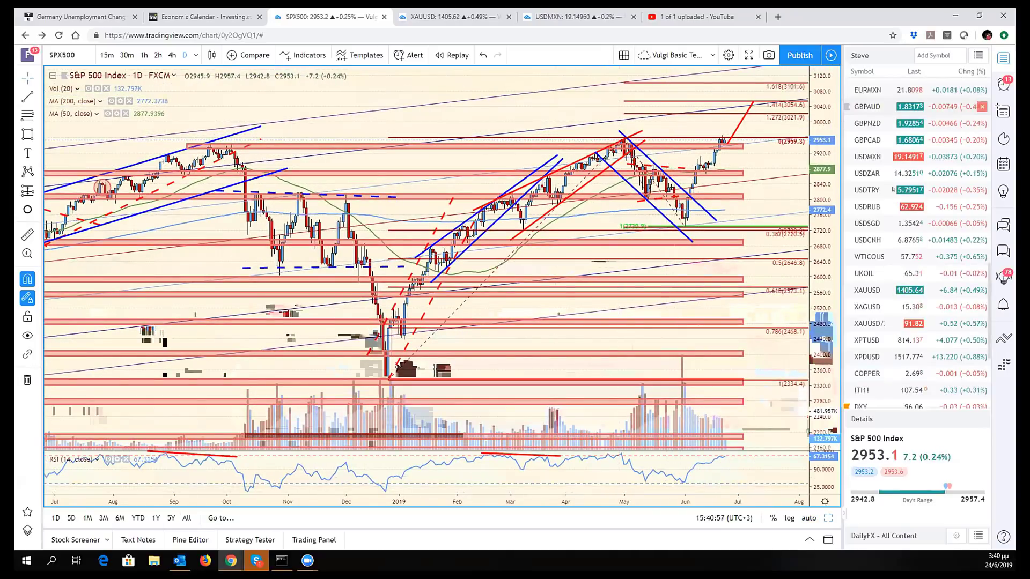
scroll(902, 209, "down", 10)
scroll(901, 212, "up", 10)
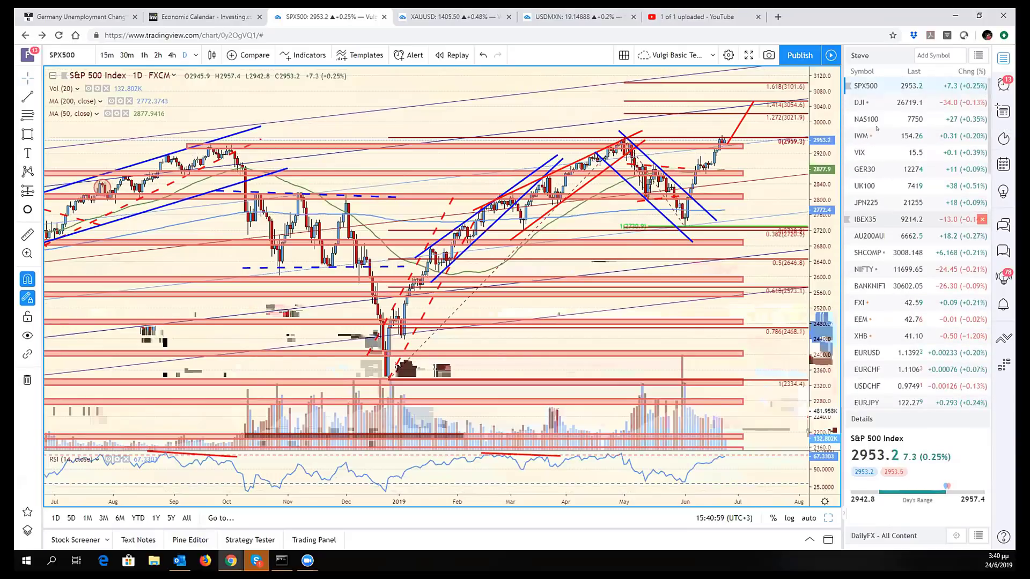
left_click(875, 117)
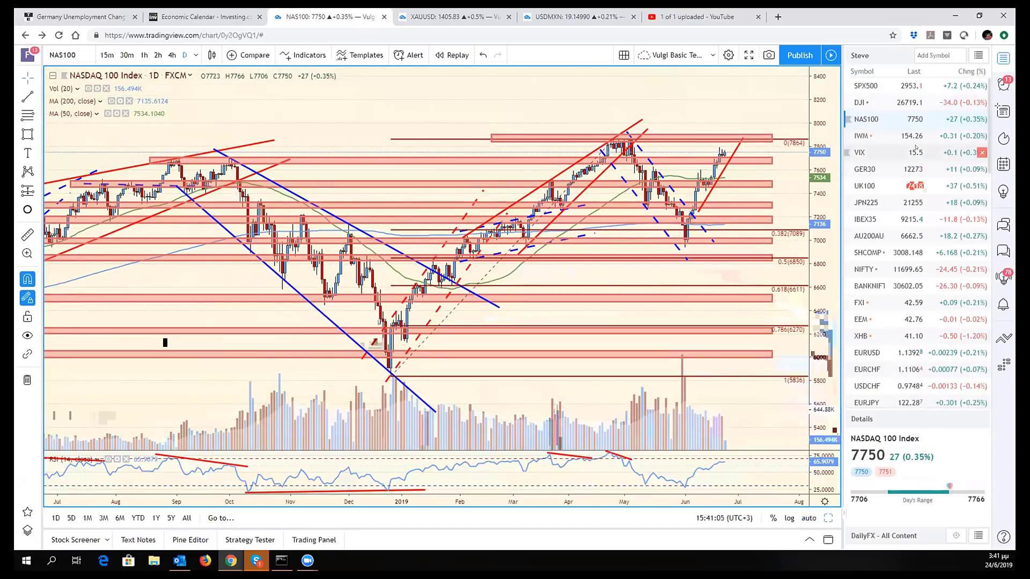
Step through GER30 and UK100, inspect the FTSE zone near 6647, then switch back to SPX500.
left_click(891, 176)
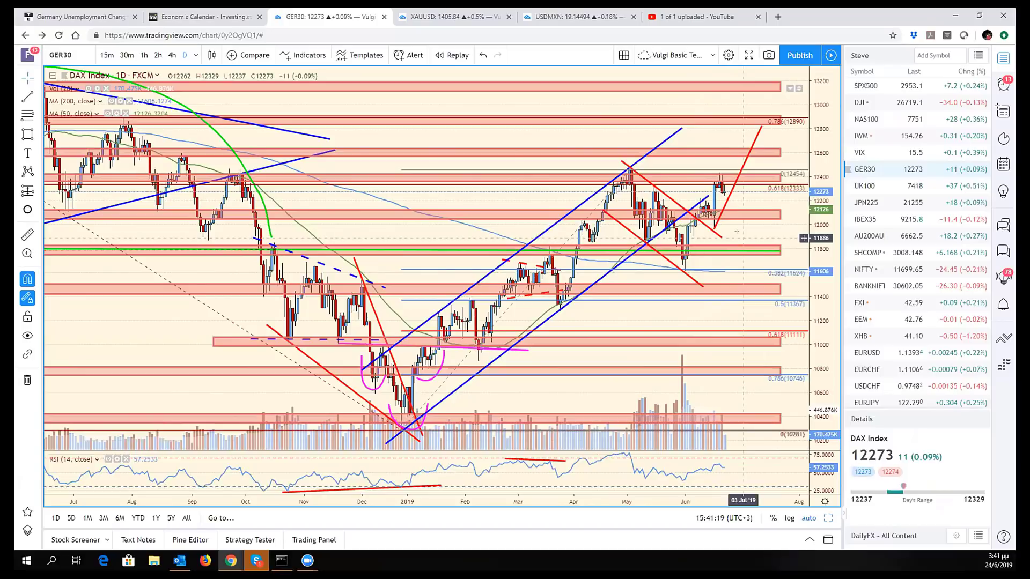
left_click(893, 186)
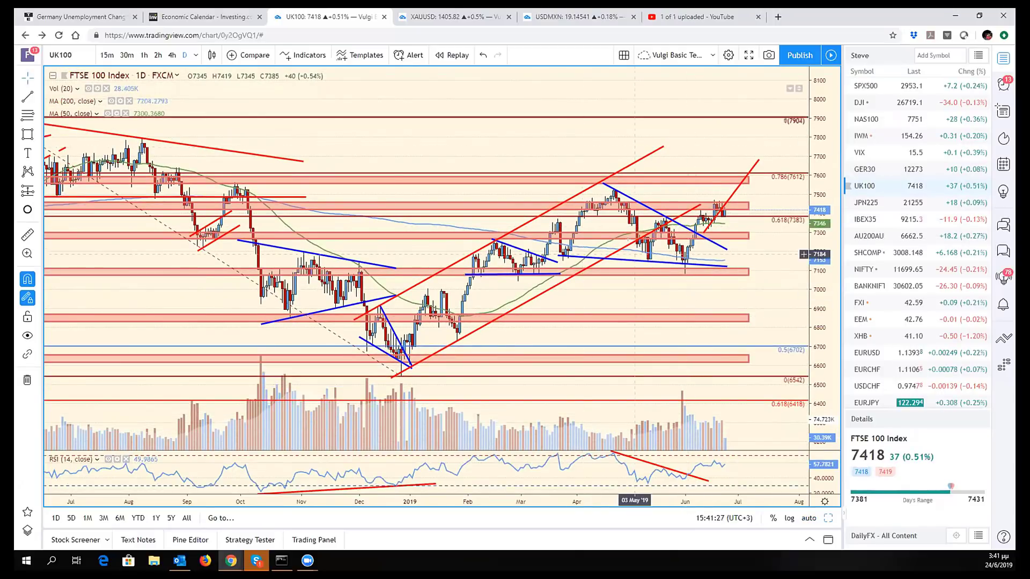
left_click(694, 356)
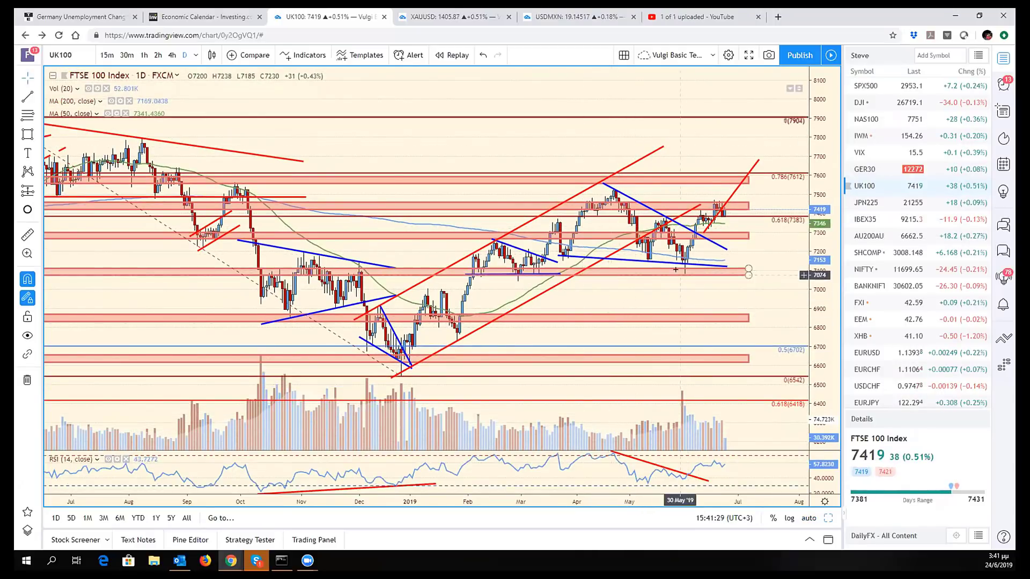
left_click(727, 286)
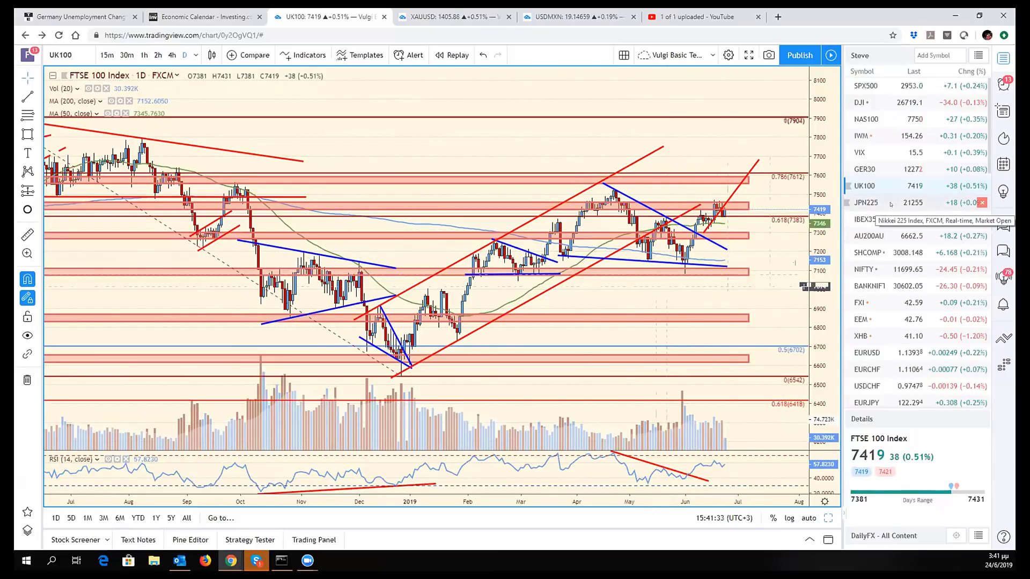
left_click(880, 86)
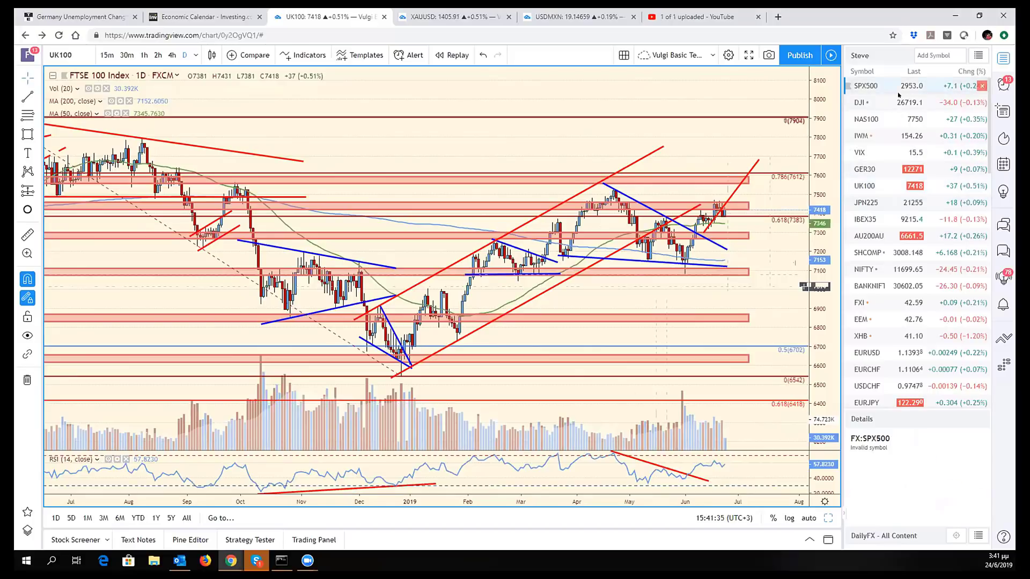
Return to the six-chart grid and bring up the West Texas Oil chart full-size.
key("alt+Return")
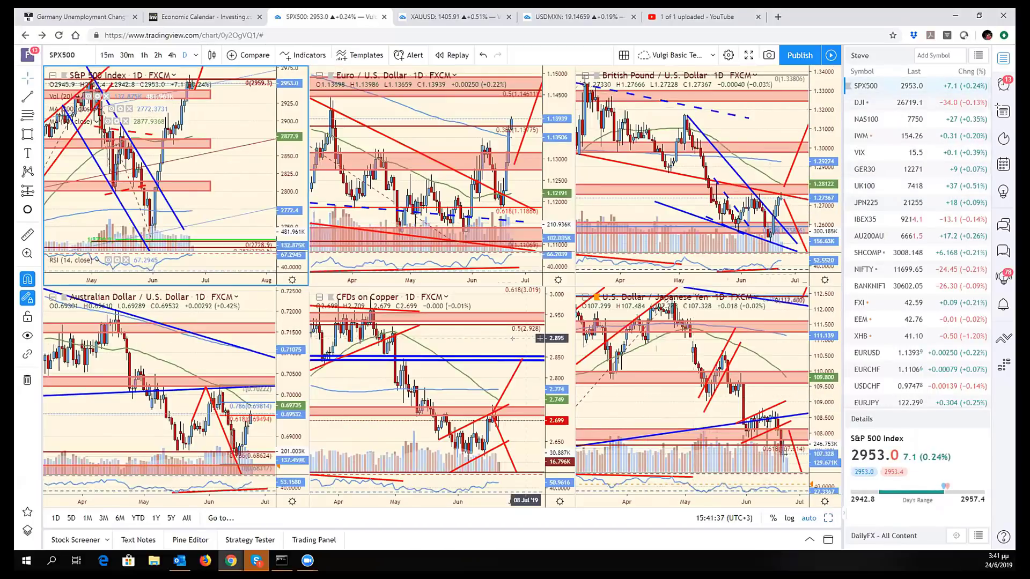
scroll(935, 335, "down", 2)
scroll(935, 335, "down", 6)
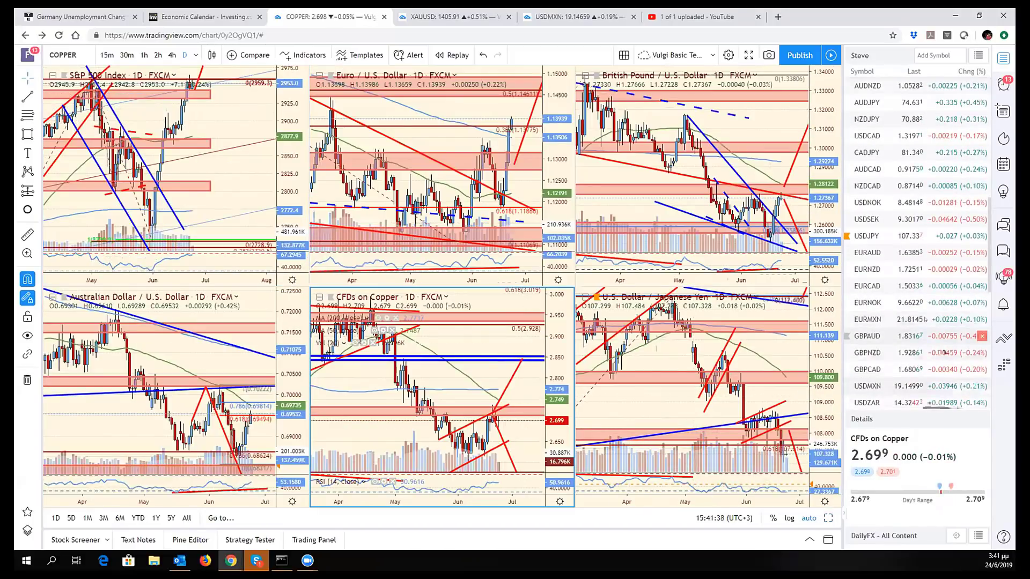
scroll(917, 297, "down", 3)
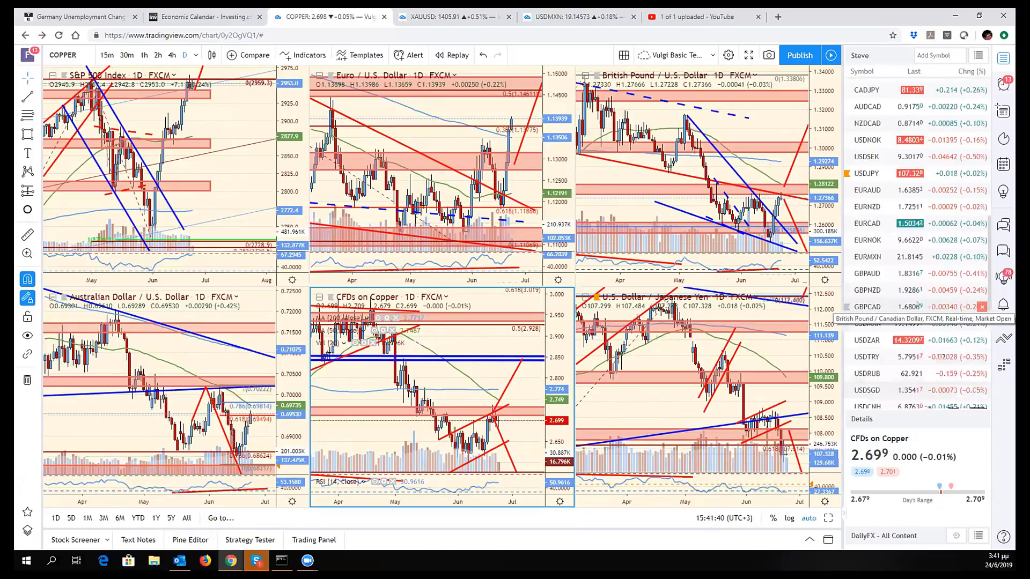
left_click(892, 339)
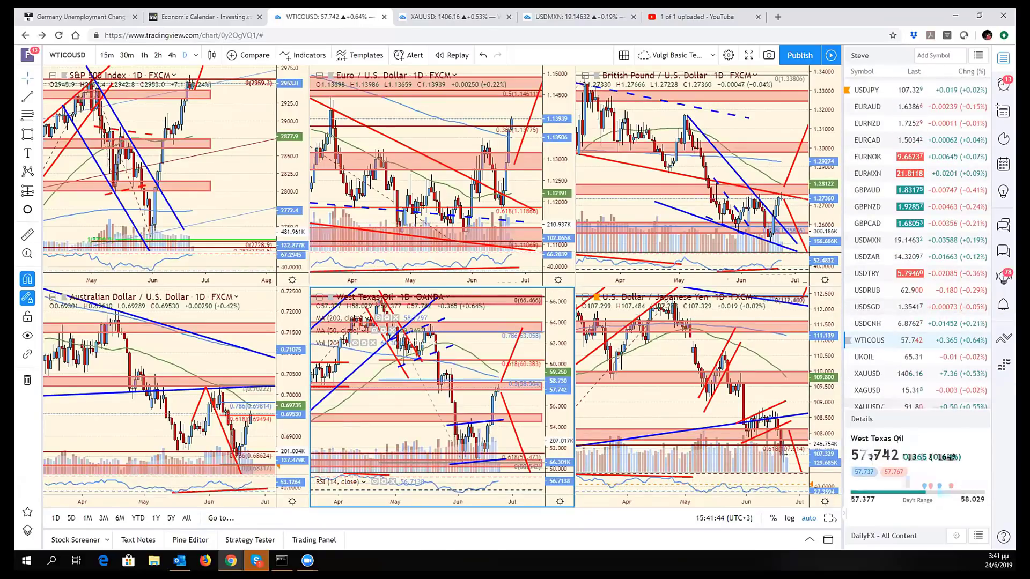
key("alt+Return")
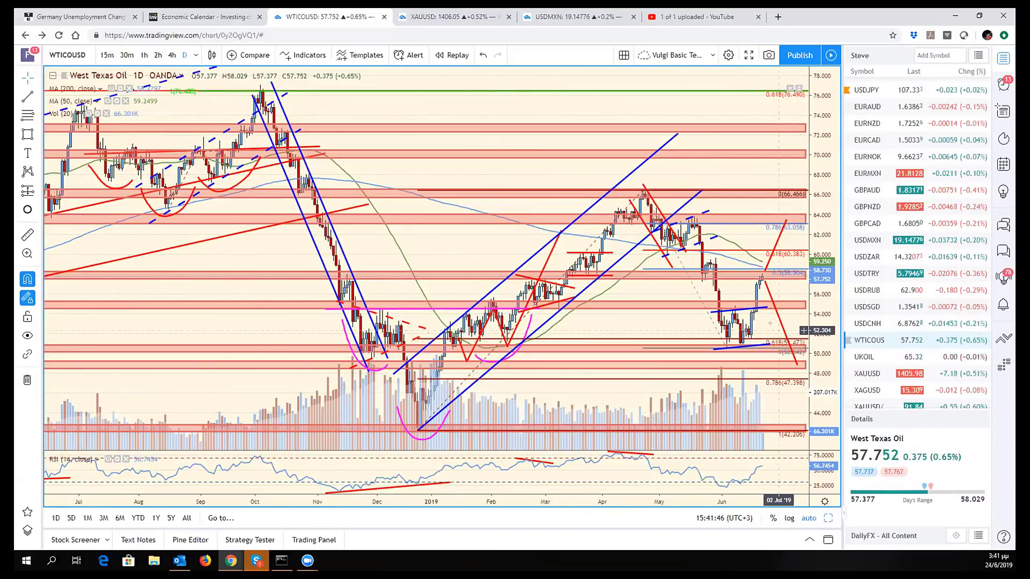
Compress oil's price scale to about 28–92, then raise the red projection line's lower end toward current price.
left_click_drag(831, 343, 833, 389)
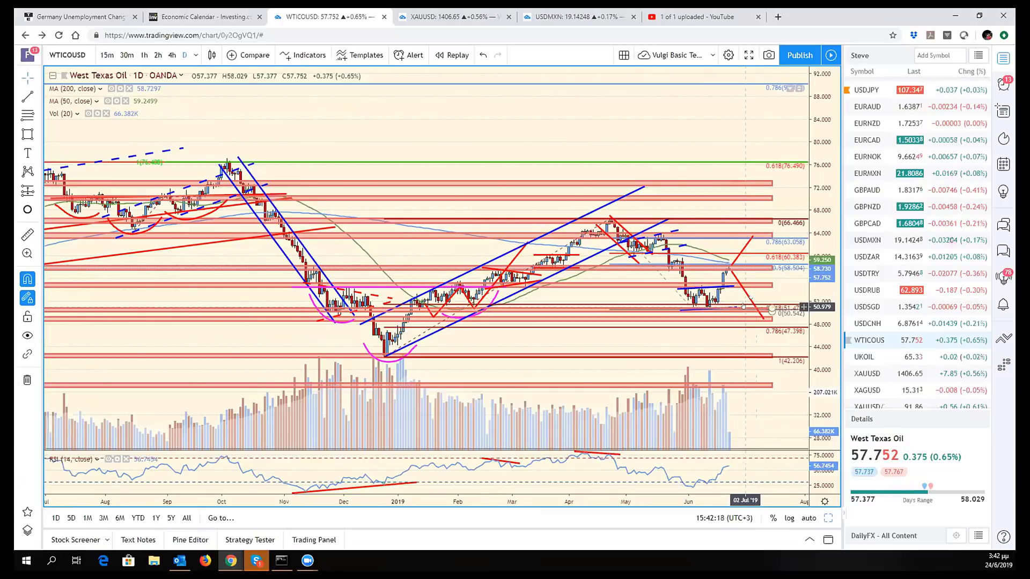
scroll(750, 290, "up", 4)
left_click(808, 518)
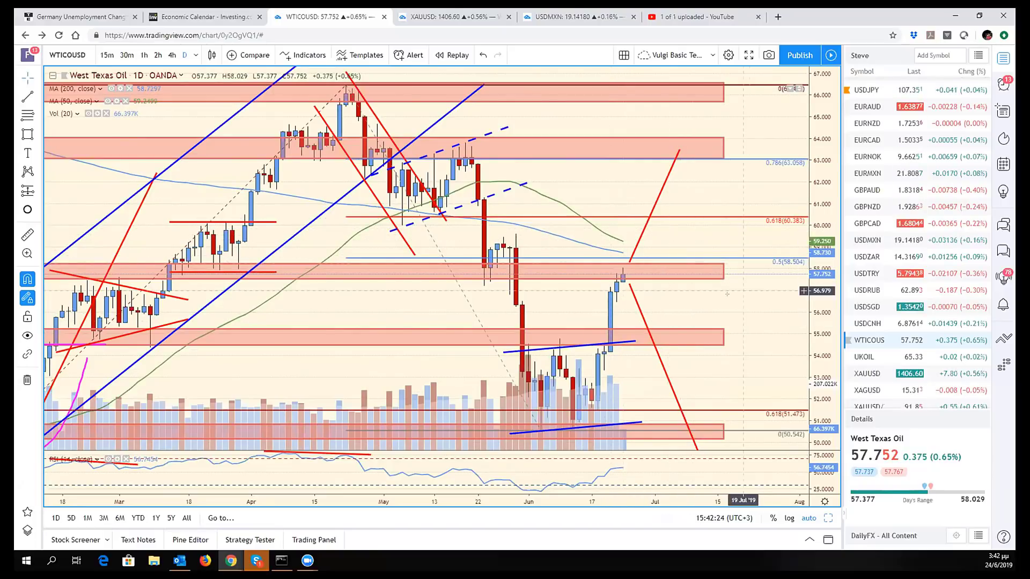
scroll(726, 293, "down", 4)
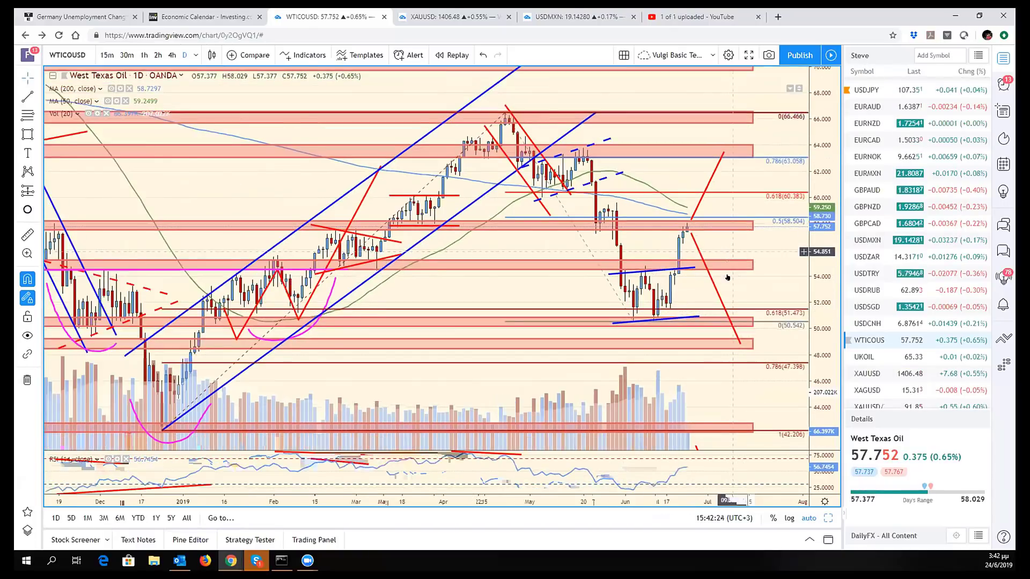
scroll(727, 278, "down", 2)
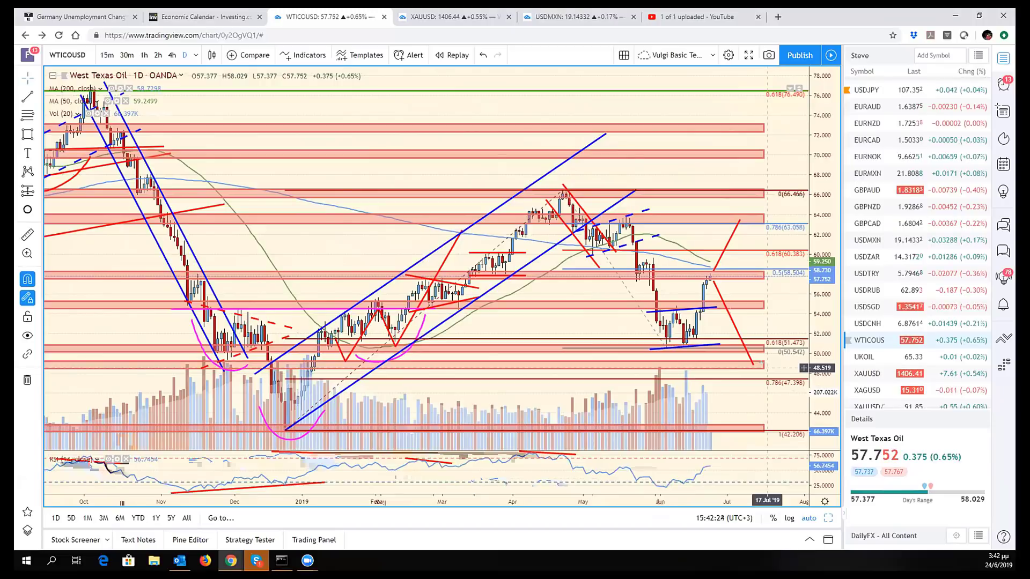
scroll(767, 367, "down", 2)
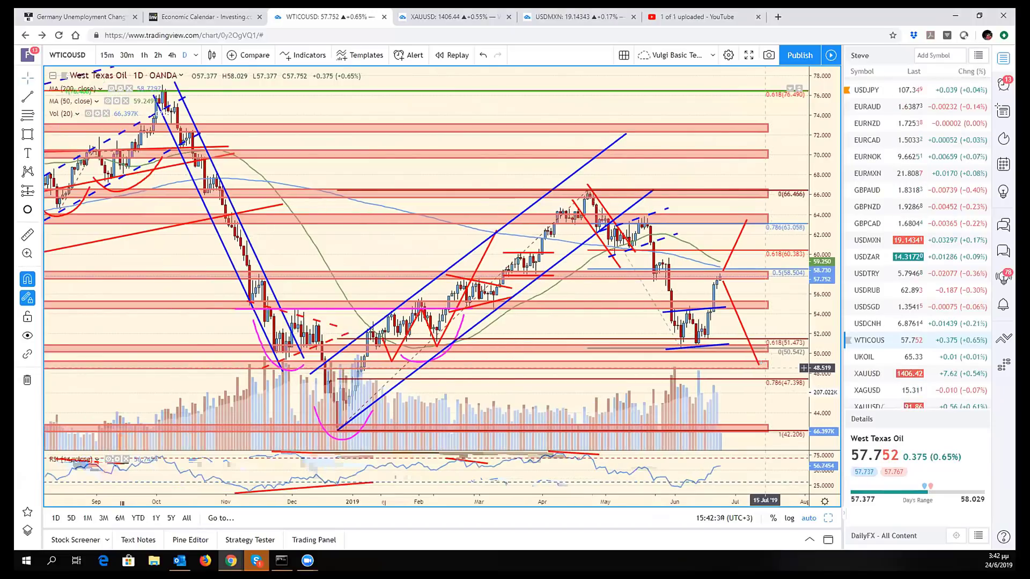
scroll(804, 368, "down", 1)
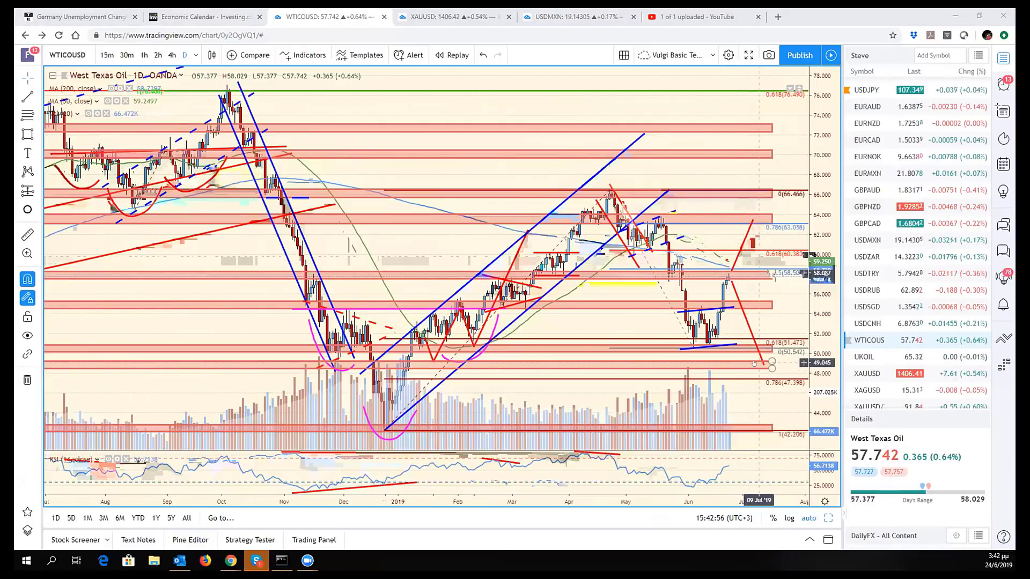
left_click_drag(762, 365, 745, 303)
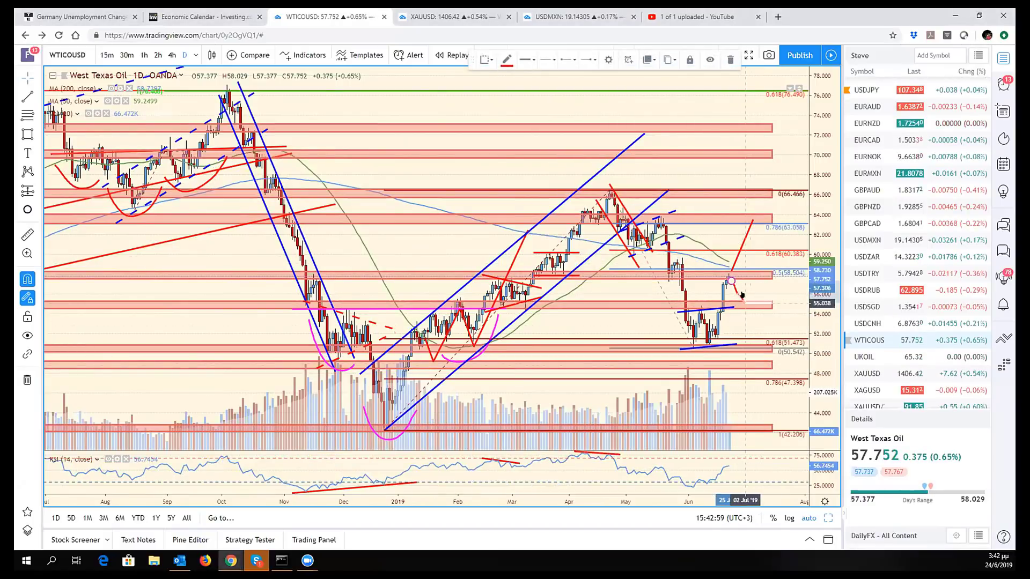
Shift the rising projection line into place and draw a new leg dropping steeply from its ~60 peak.
left_click_drag(740, 247, 668, 271)
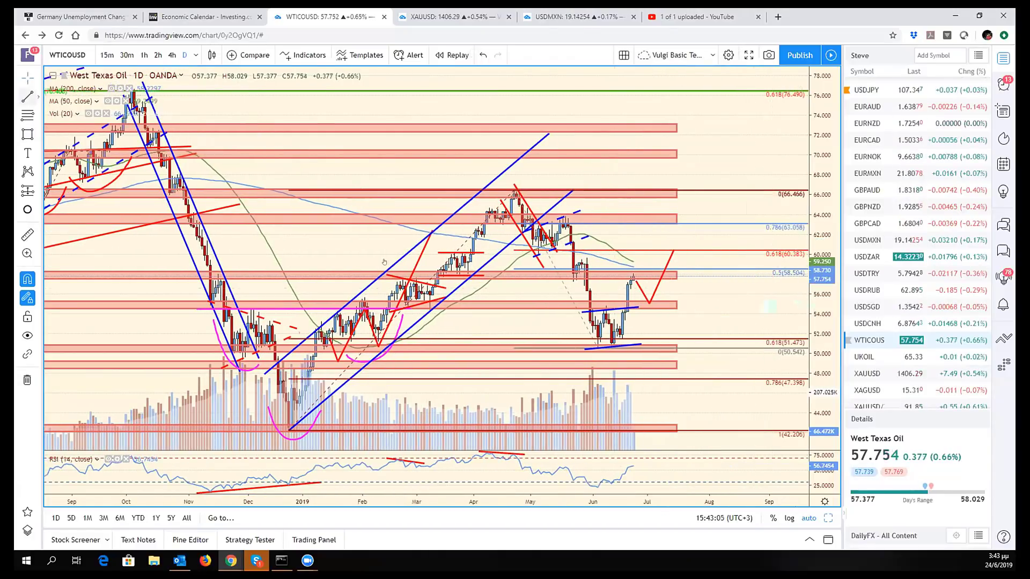
left_click(671, 251)
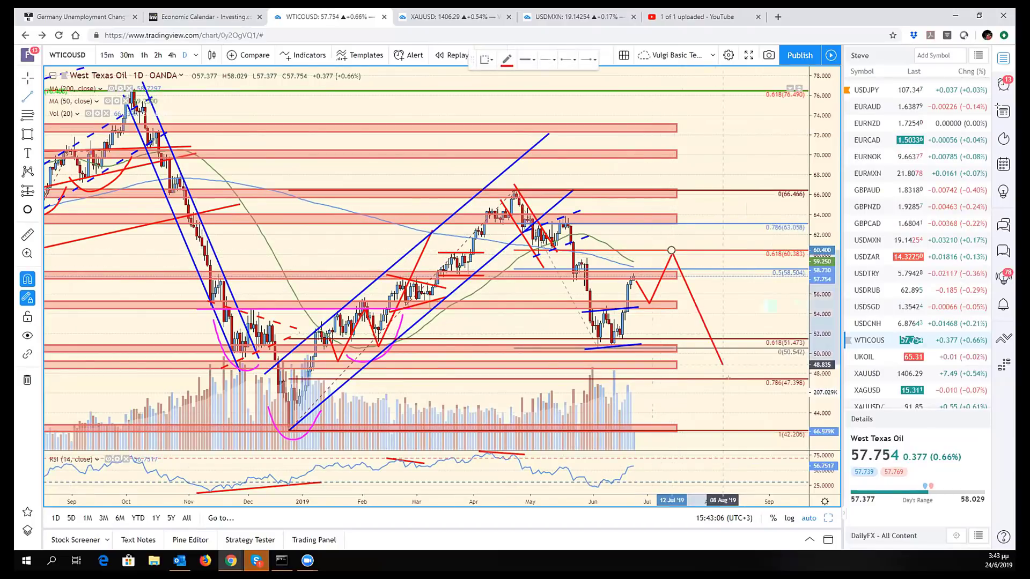
left_click(733, 383)
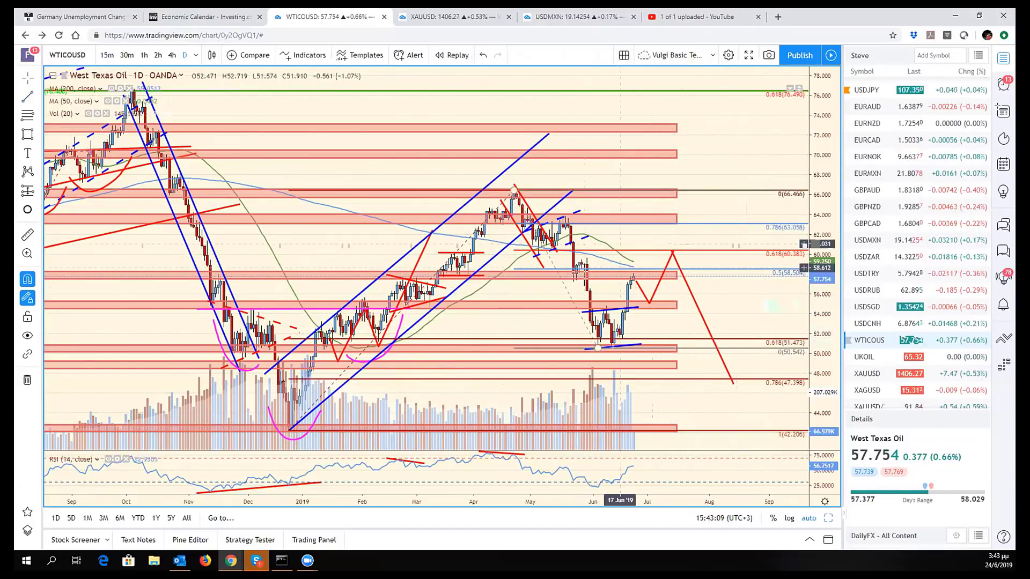
scroll(731, 299, "left", 3)
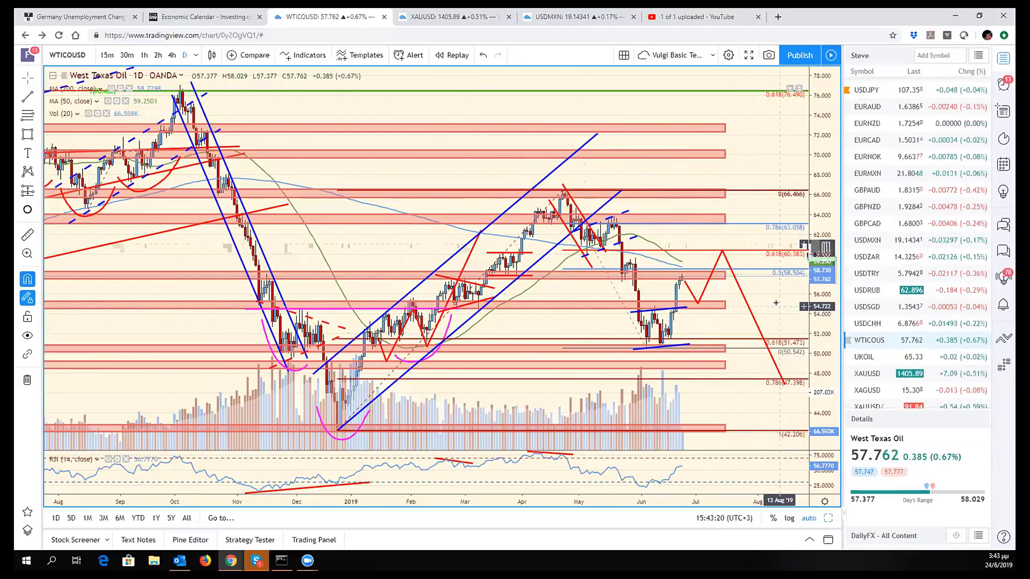
left_click_drag(776, 303, 822, 304)
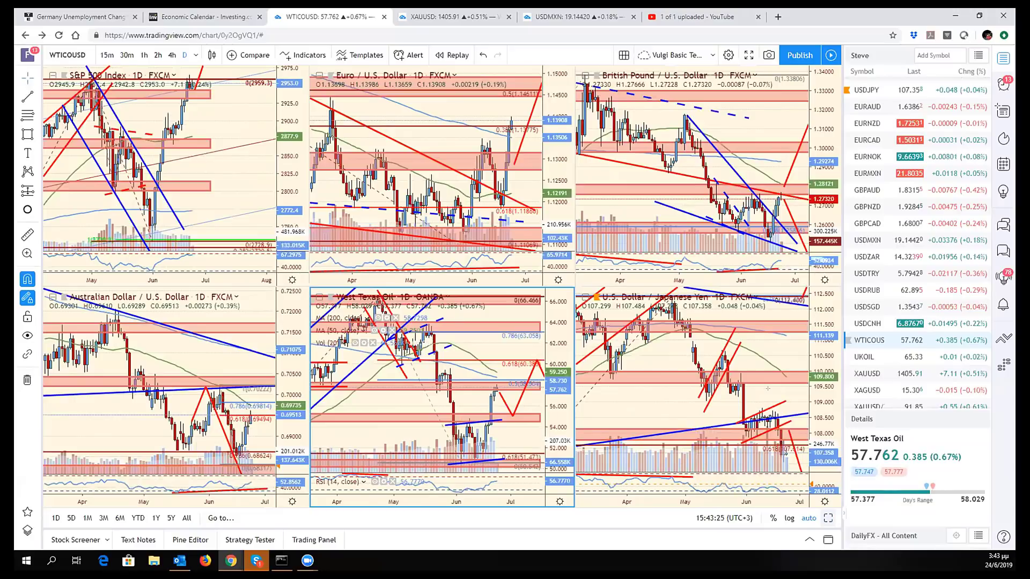
Load DXY into the bottom-right pane, maximize it and compress the price scale.
scroll(917, 353, "down", 5)
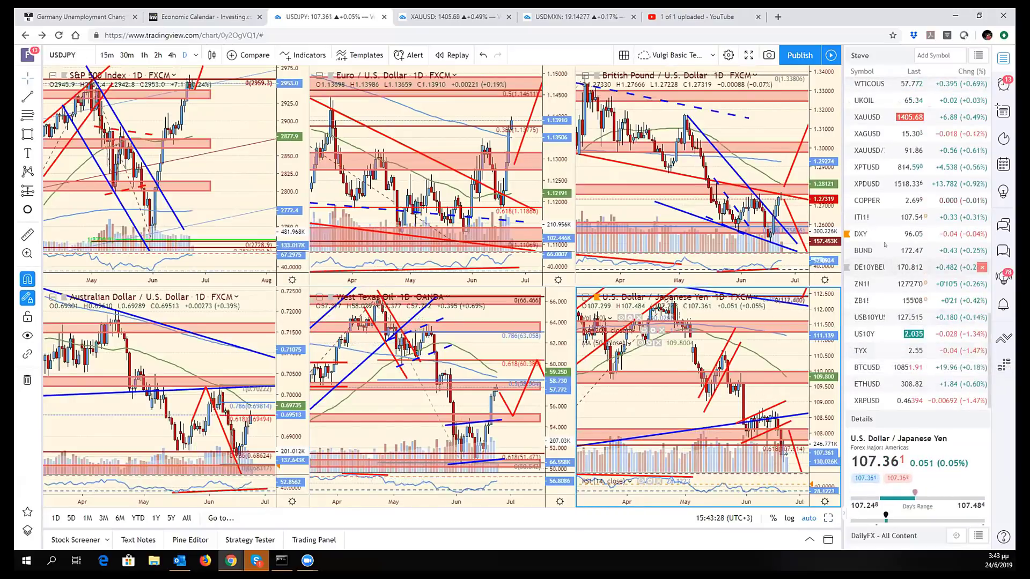
left_click(882, 234)
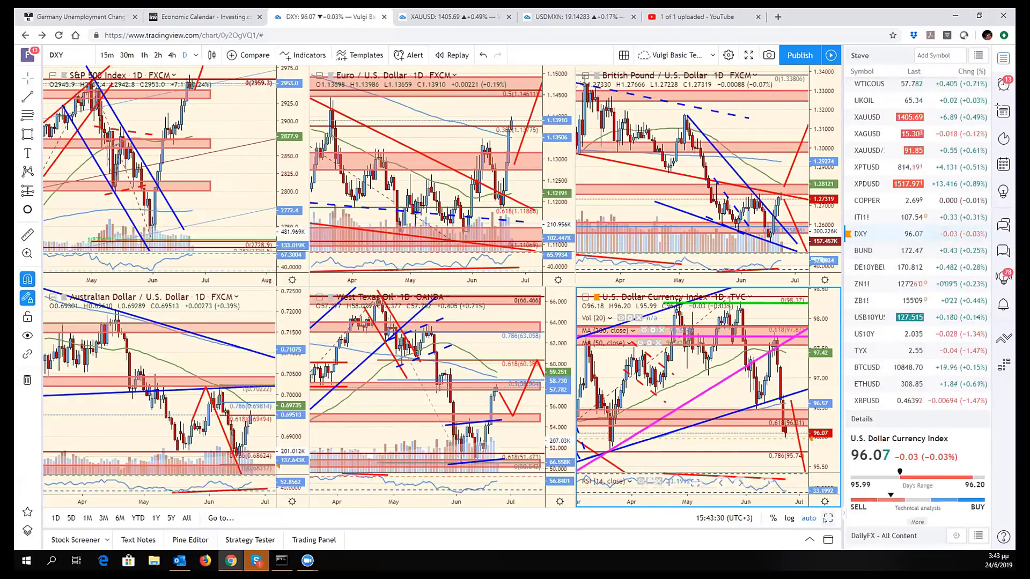
key("alt+Return")
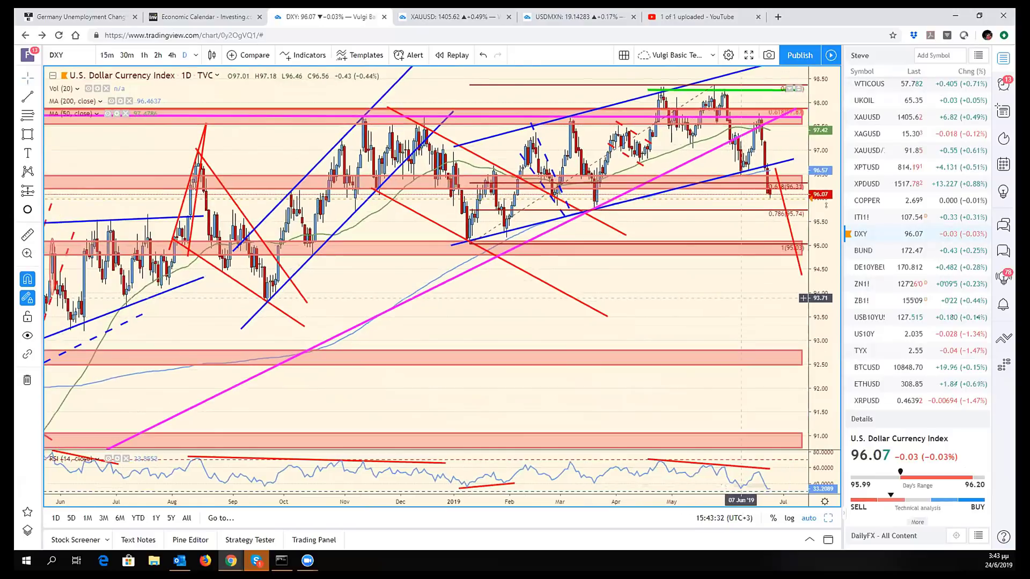
left_click_drag(742, 298, 749, 366)
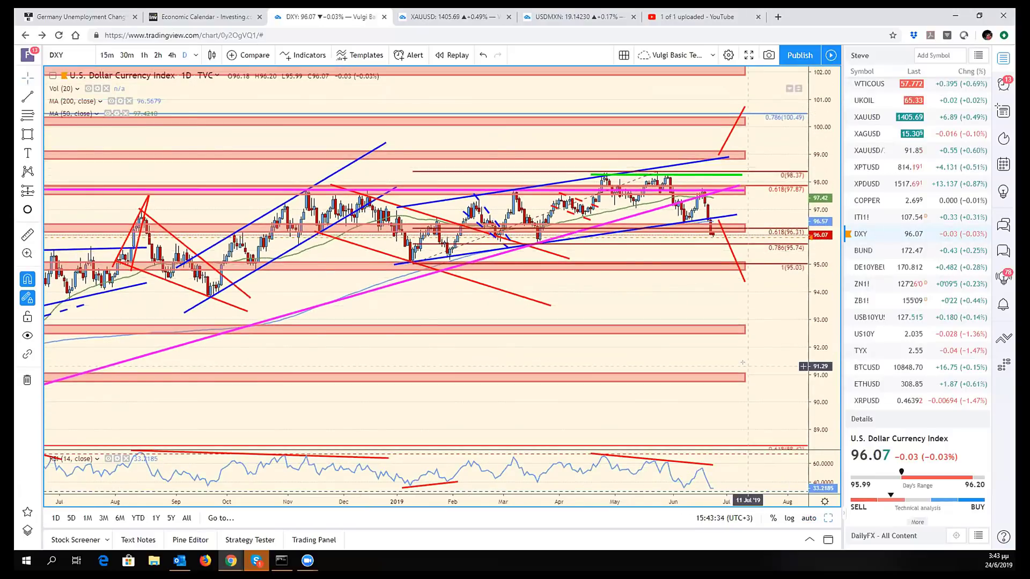
scroll(743, 362, "down", 4)
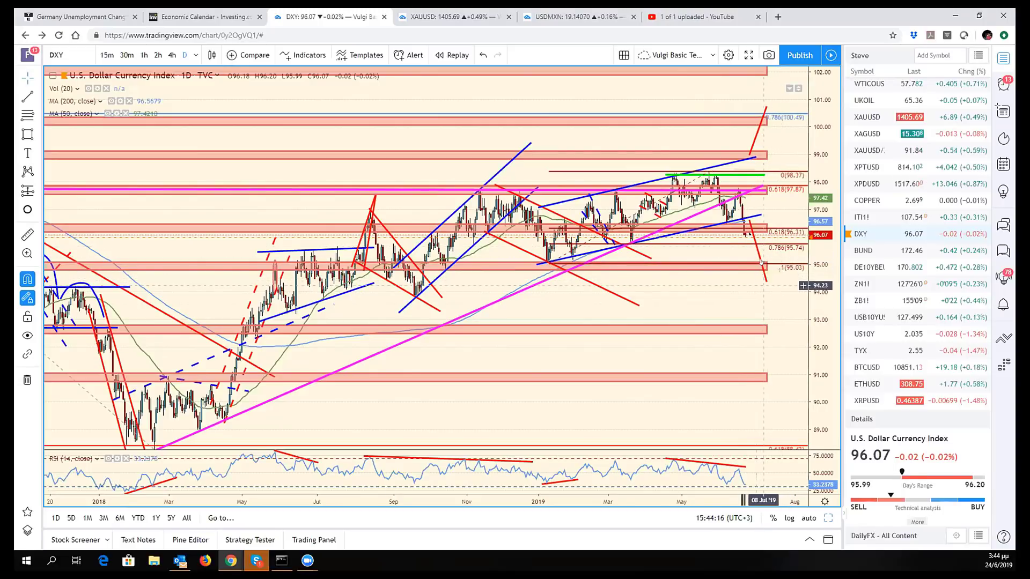
Review the DXY Fibonacci retracement and refit the price scale to the visible candles.
left_click(761, 263)
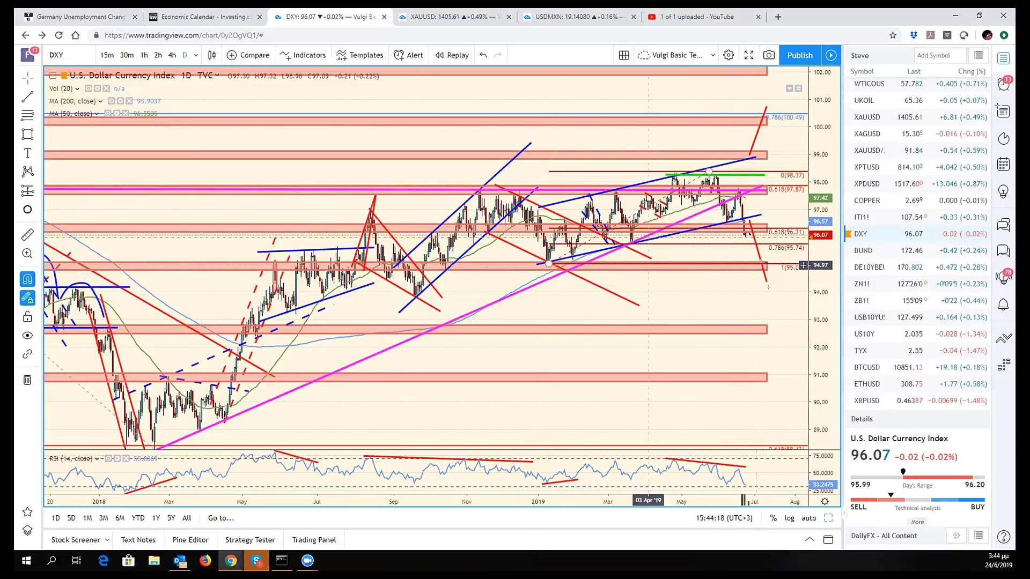
scroll(768, 287, "down", 4)
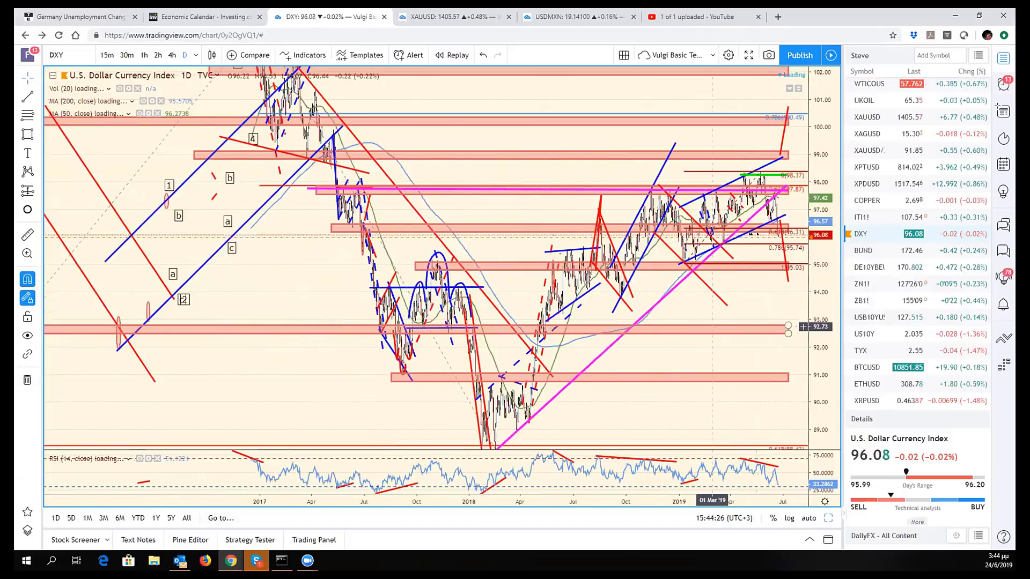
scroll(751, 311, "down", 3)
scroll(767, 322, "down", 3)
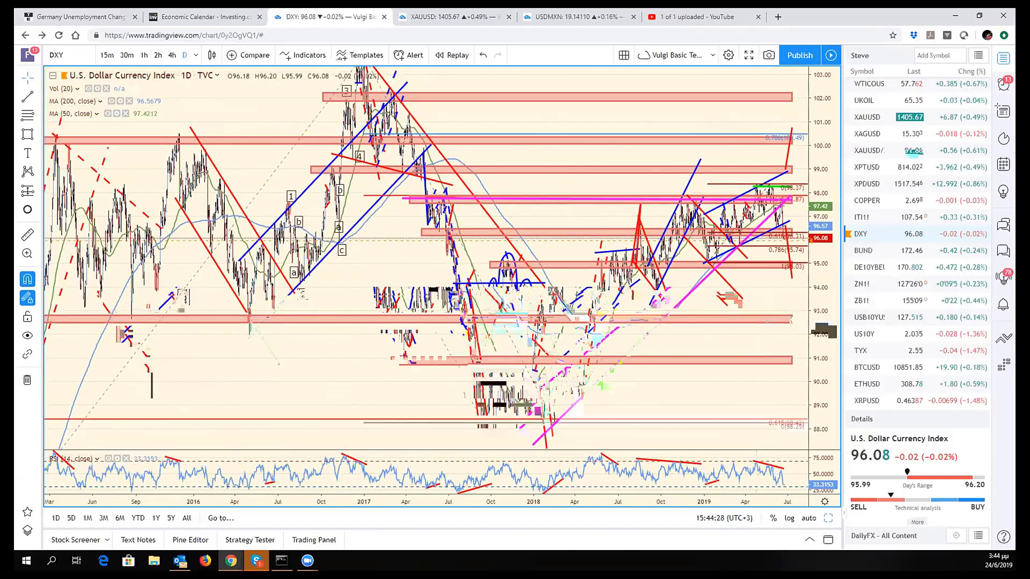
scroll(767, 321, "up", 5)
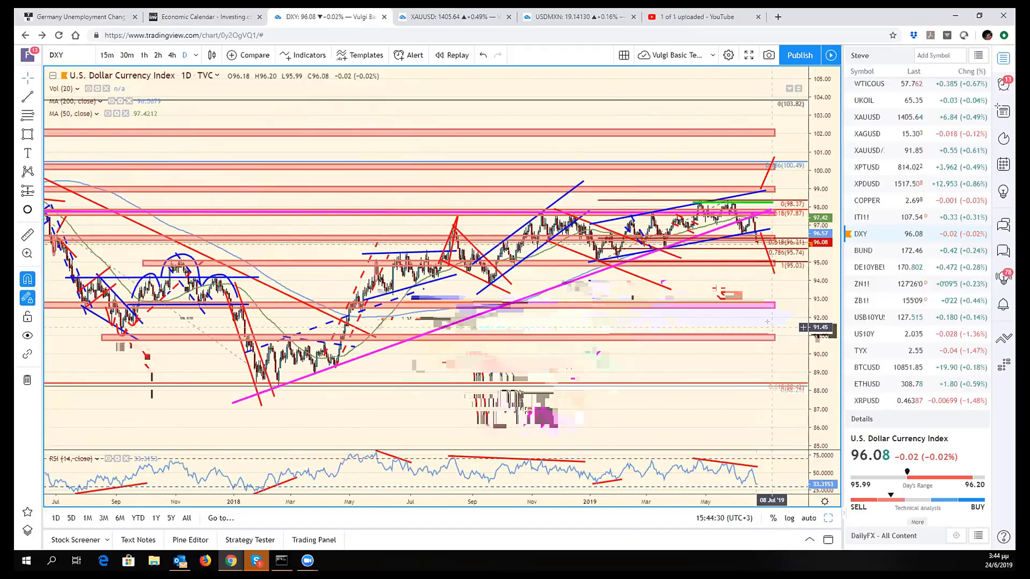
scroll(767, 322, "up", 3)
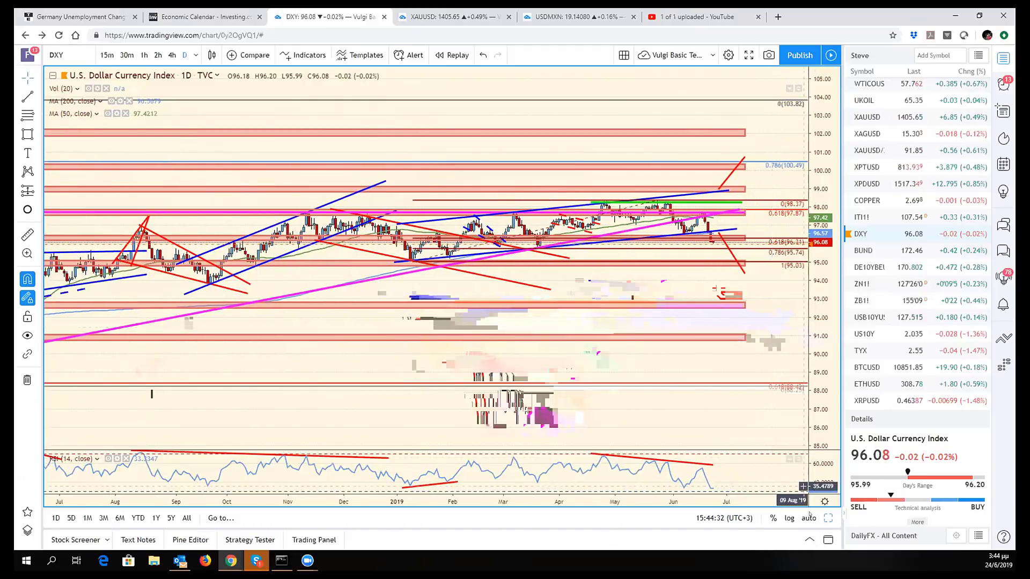
double_click(817, 346)
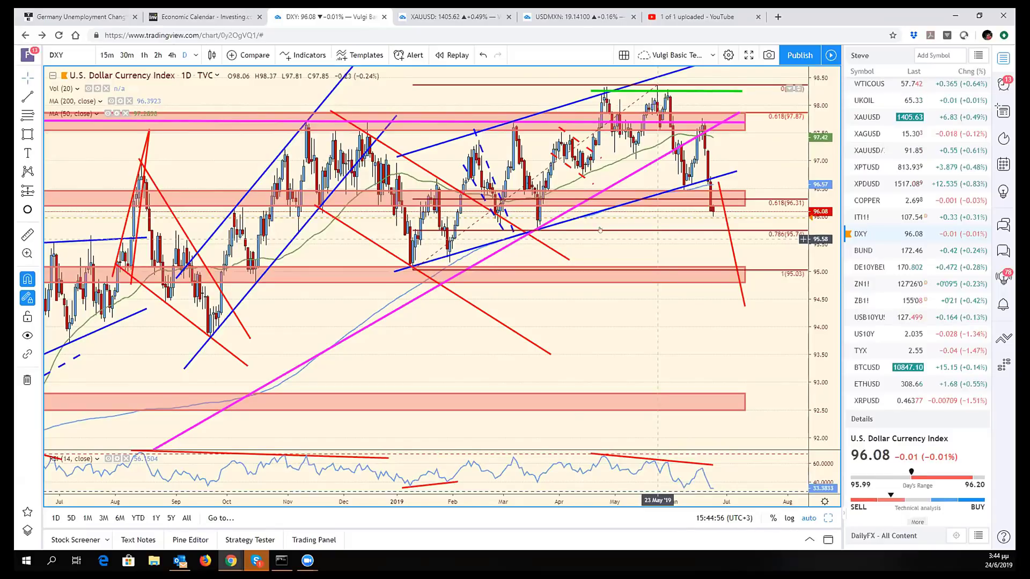
scroll(746, 324, "down", 4)
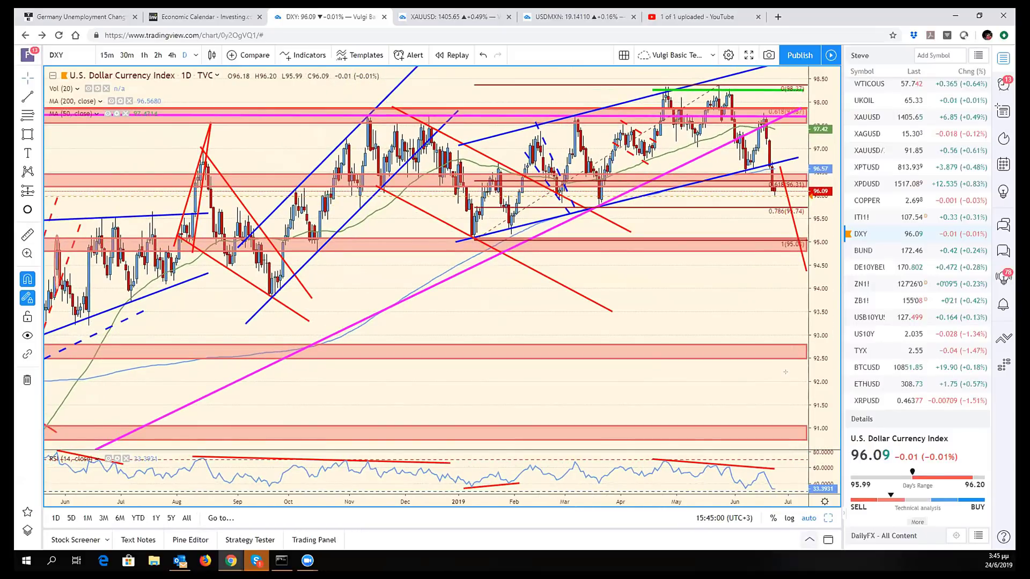
Restore the six-chart grid, stepping through WTI and S&P 500 to activate GBP/USD.
key("alt+Return")
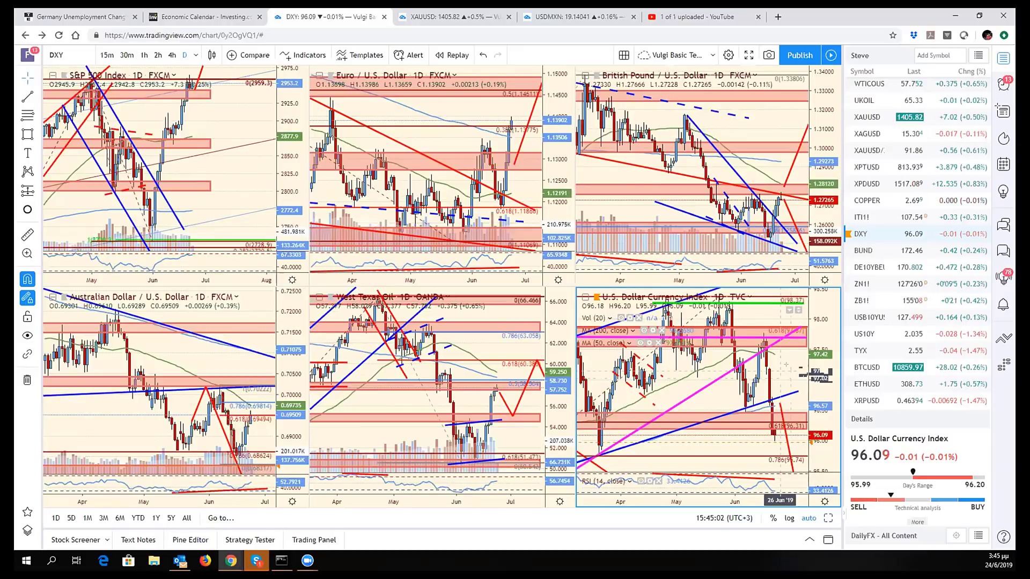
left_click(539, 440)
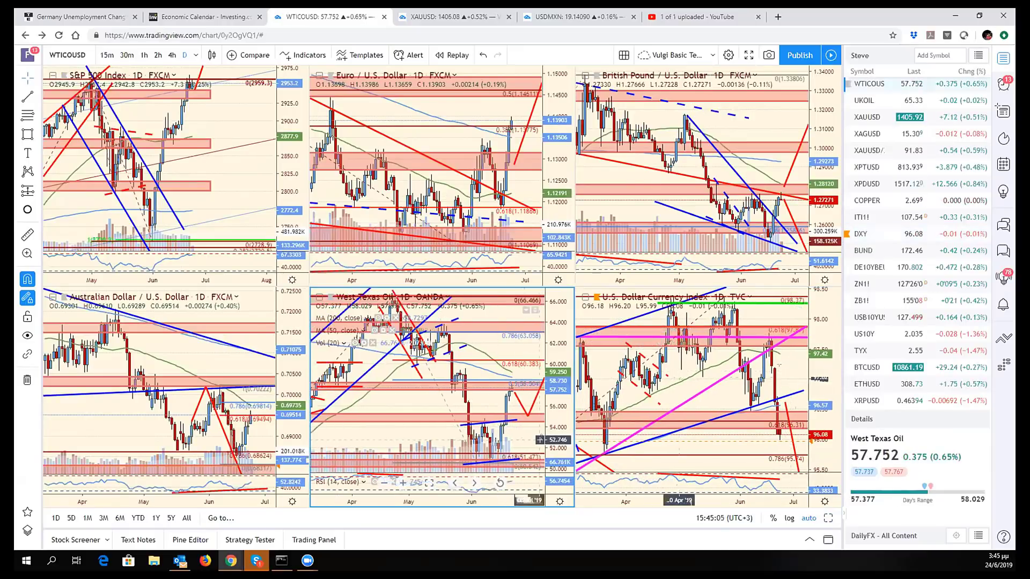
left_click(245, 165)
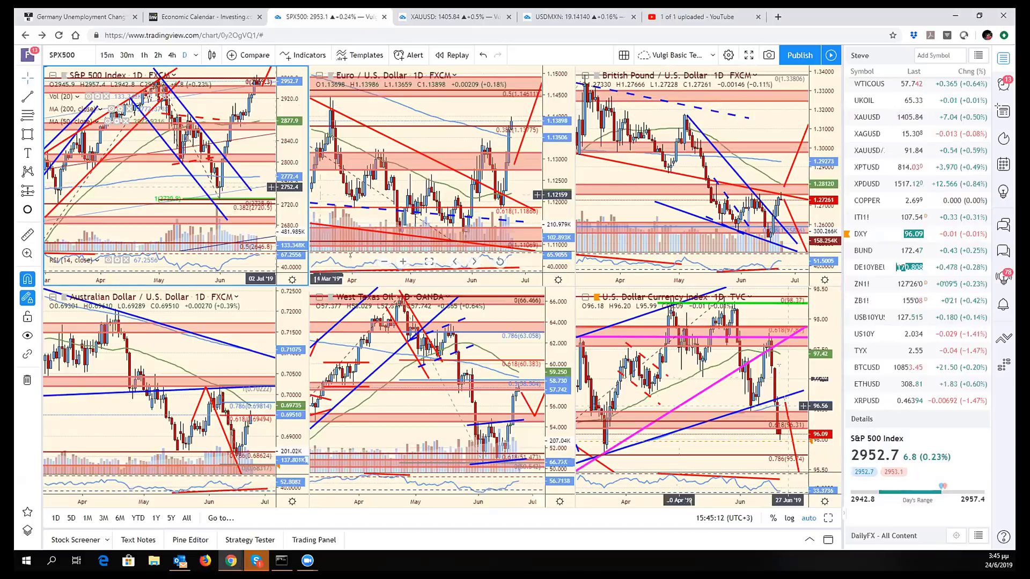
left_click(770, 202)
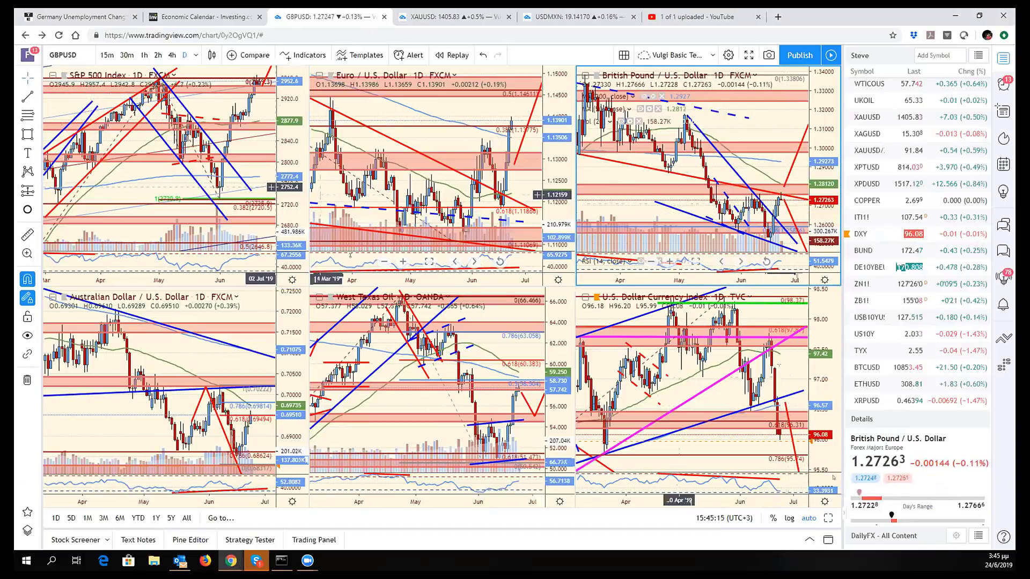
Maximize GBP/USD, pan to earlier history with auto scaling on, then restore the grid.
key("alt+Return")
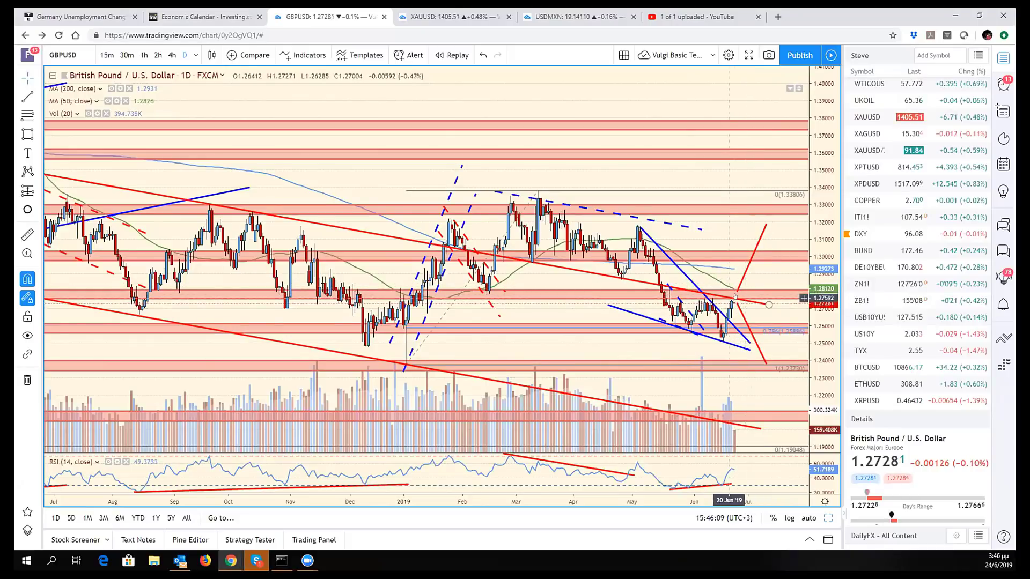
left_click_drag(748, 322, 793, 323)
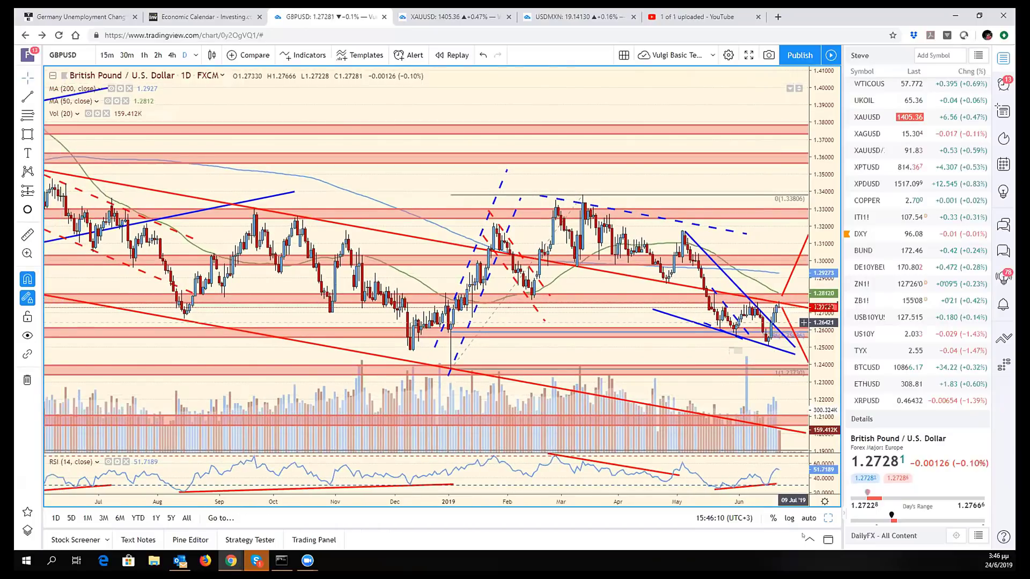
left_click(809, 518)
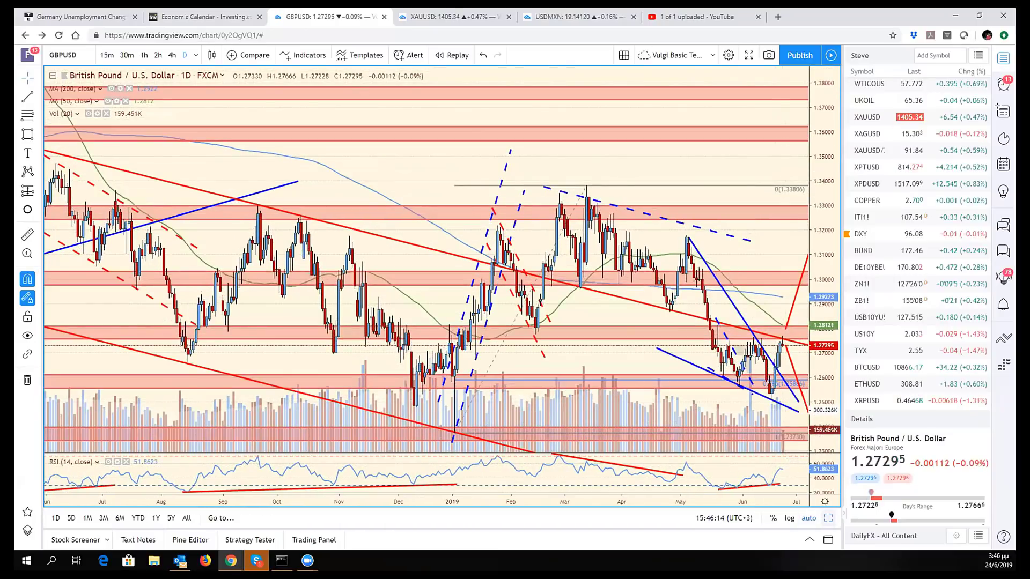
key("alt+Return")
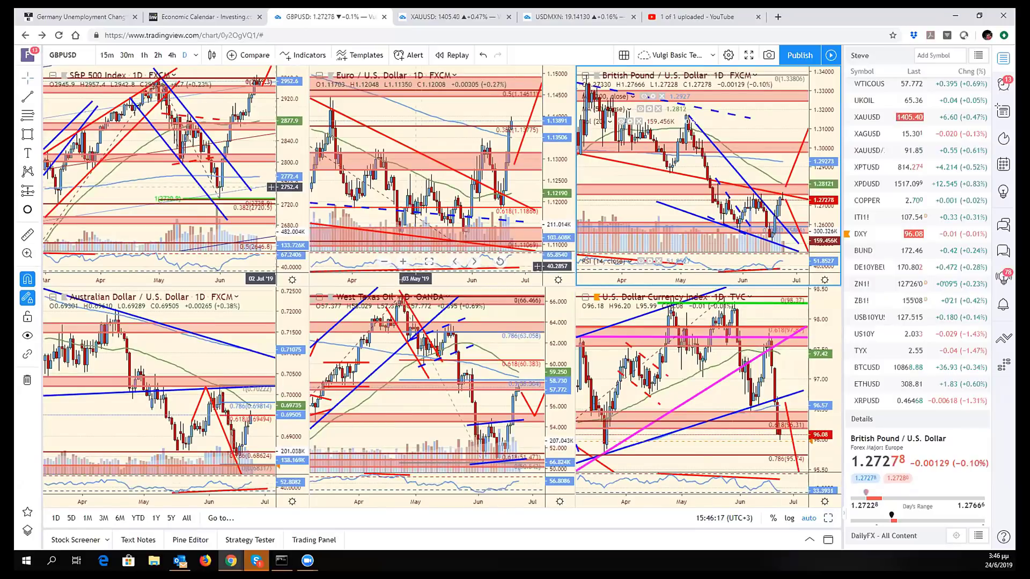
Load USDNOK into the West Texas Oil pane.
left_click(214, 424)
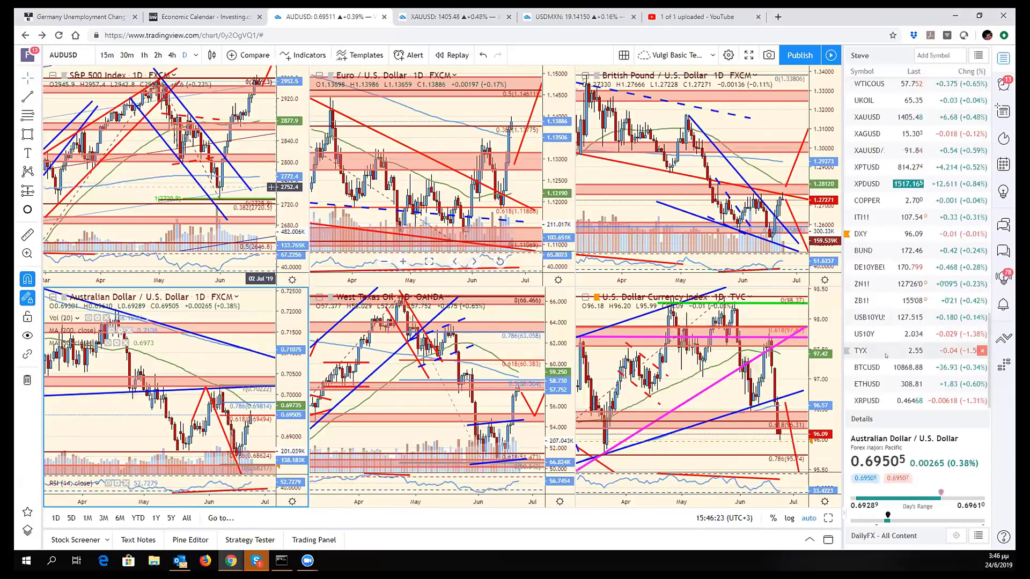
left_click(515, 370)
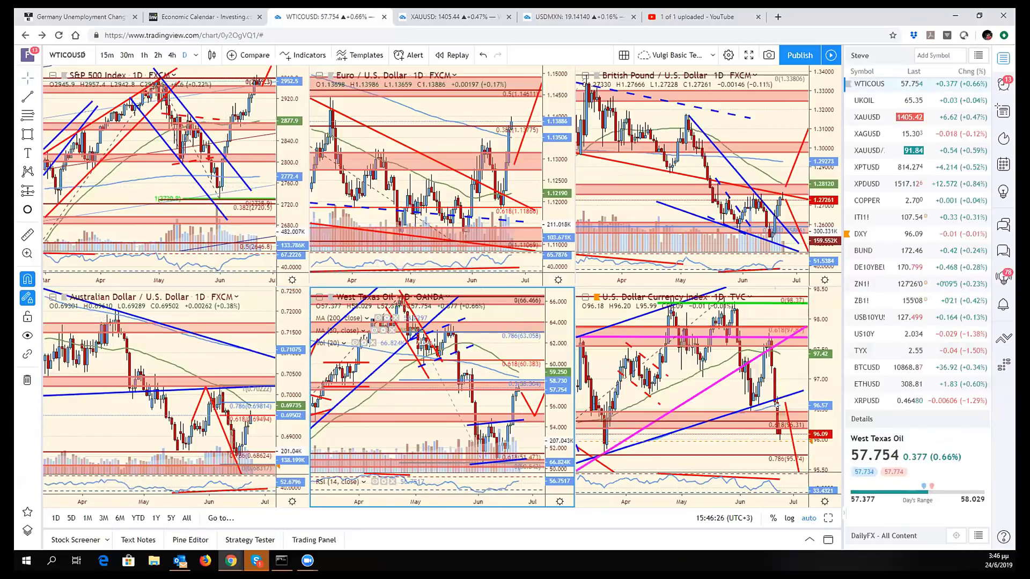
type("USDNOK")
key("Return")
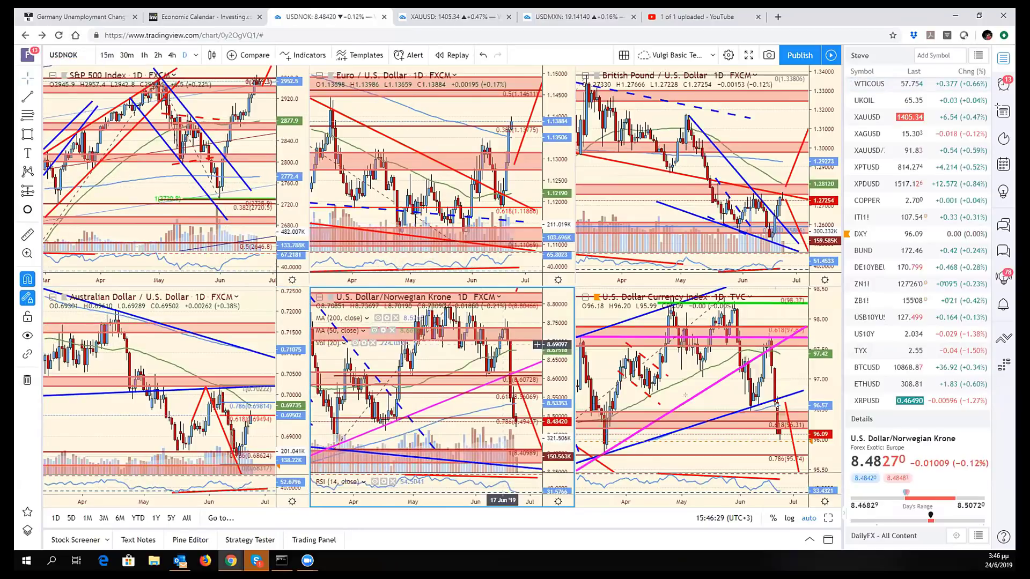
Review USD/NOK's long-term trend at full size, then return to the six-chart grid.
key("alt+Return")
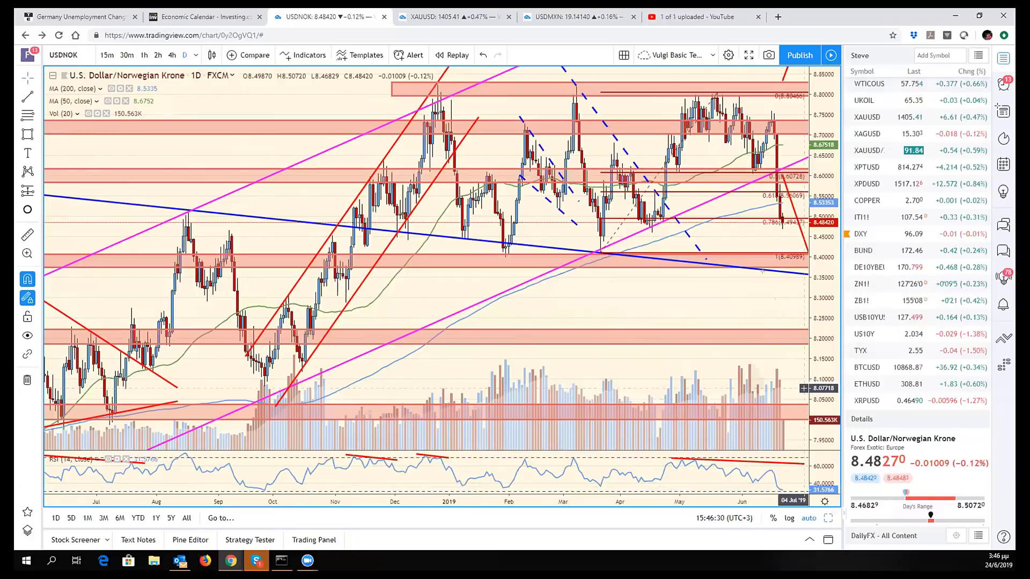
left_click_drag(824, 245, 824, 289)
left_click_drag(713, 288, 743, 264)
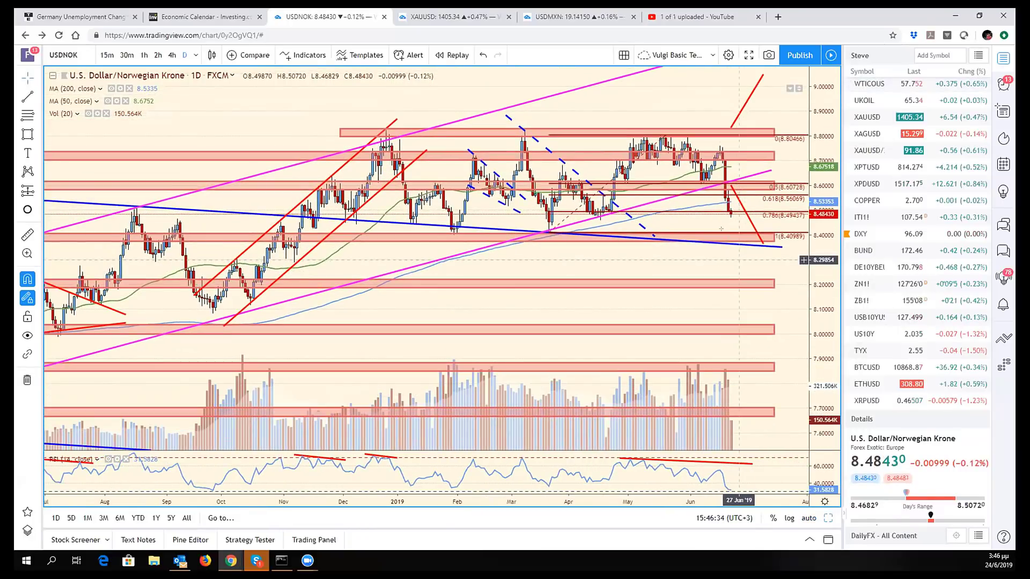
scroll(743, 265, "down", 5)
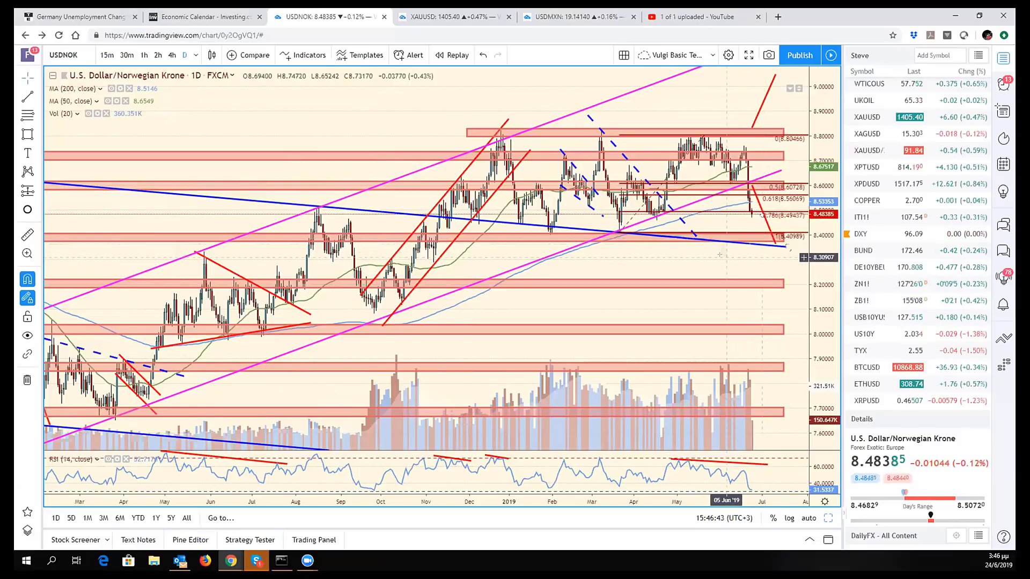
scroll(729, 257, "down", 3)
scroll(725, 259, "down", 4)
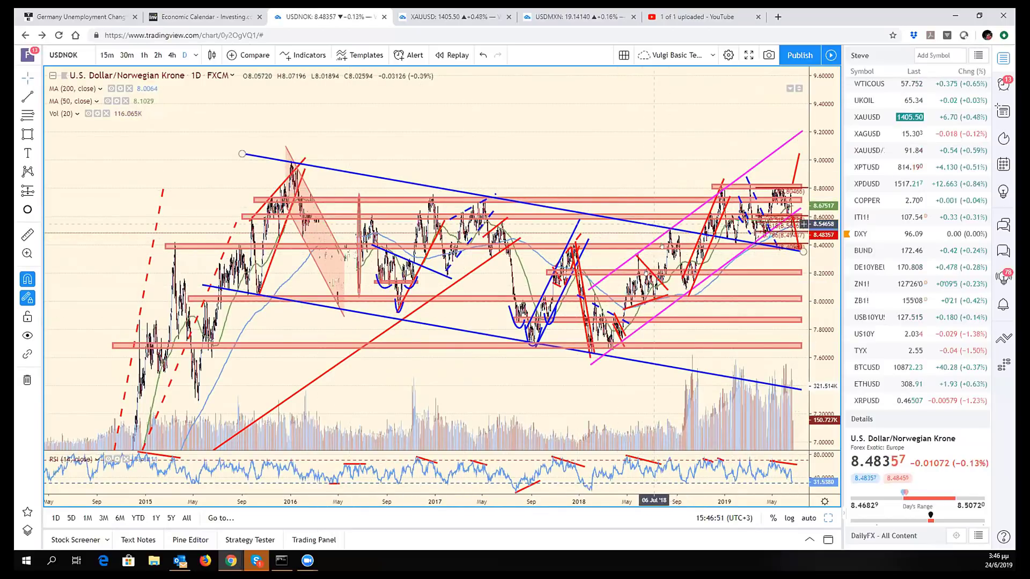
scroll(729, 296, "up", 1)
scroll(729, 296, "up", 2)
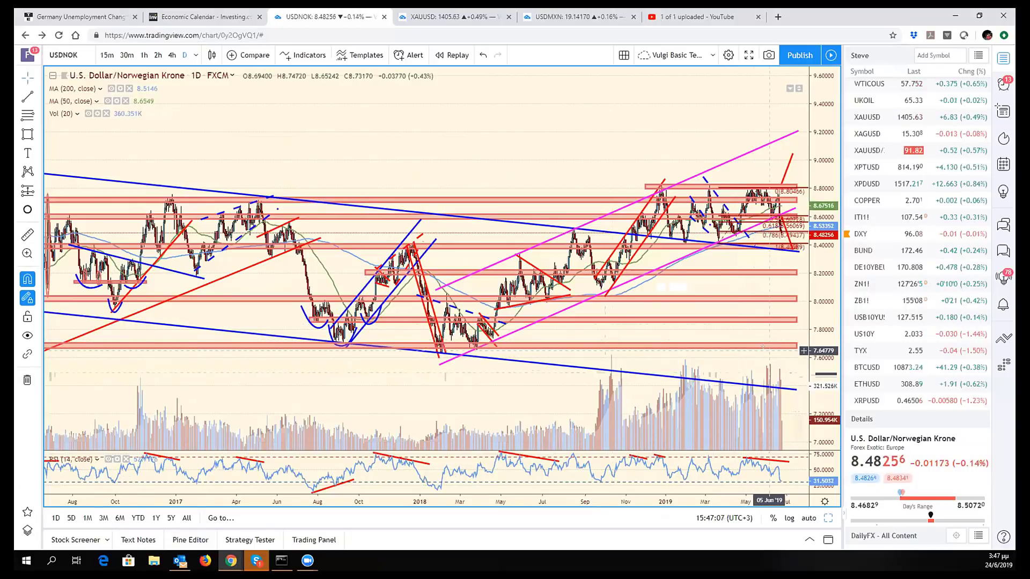
scroll(734, 336, "up", 3)
scroll(763, 348, "up", 3)
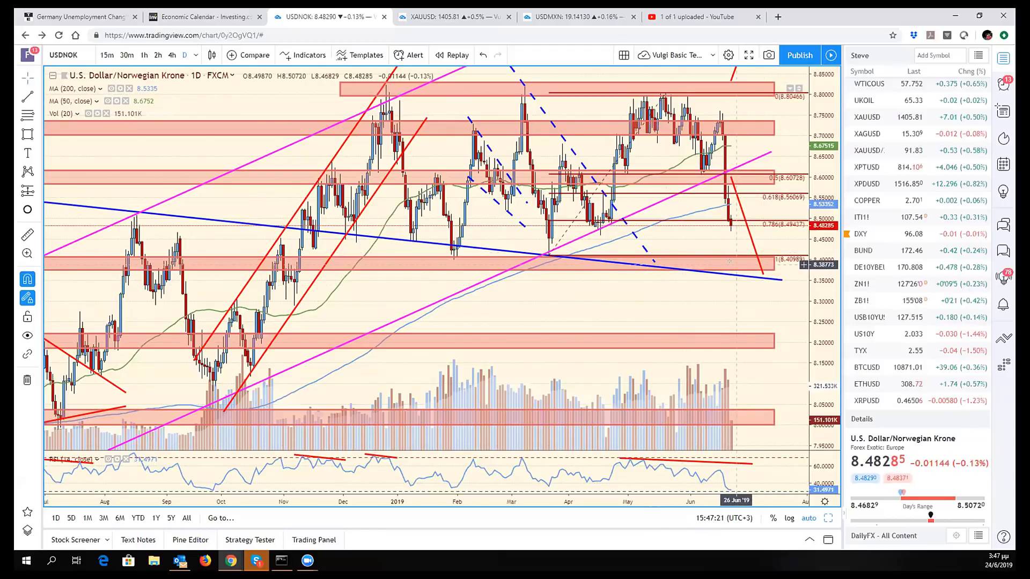
scroll(793, 301, "left", 3)
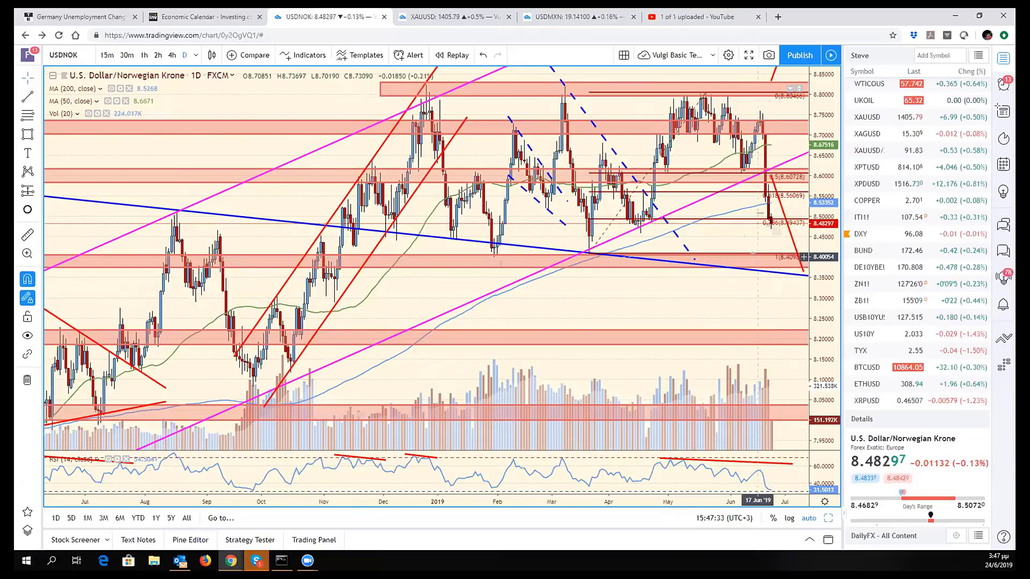
left_click(828, 518)
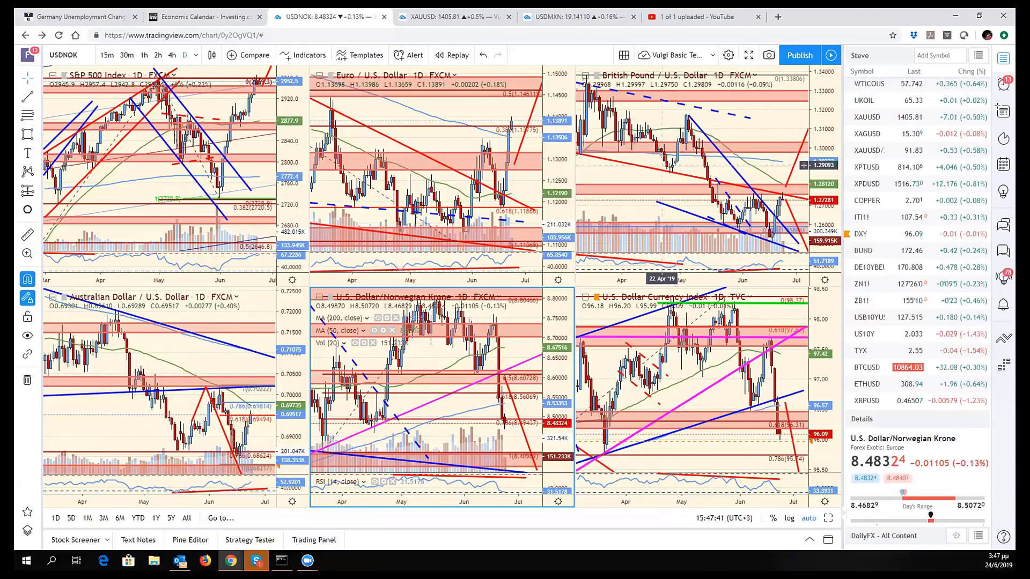
Maximize the AUD/USD chart and inspect its red horizontal zone.
left_click(250, 365)
key("alt+Return")
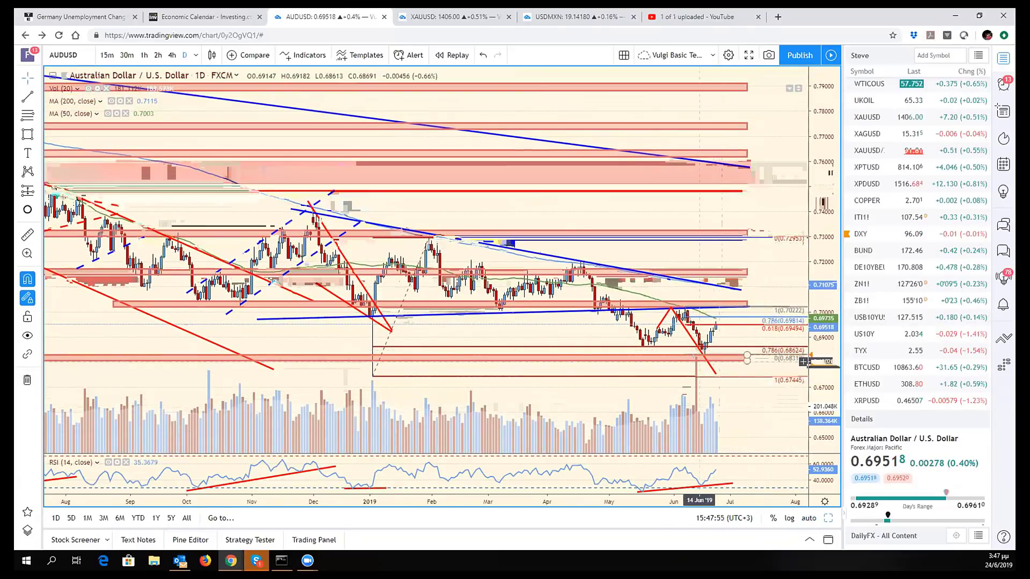
scroll(713, 357, "down", 2)
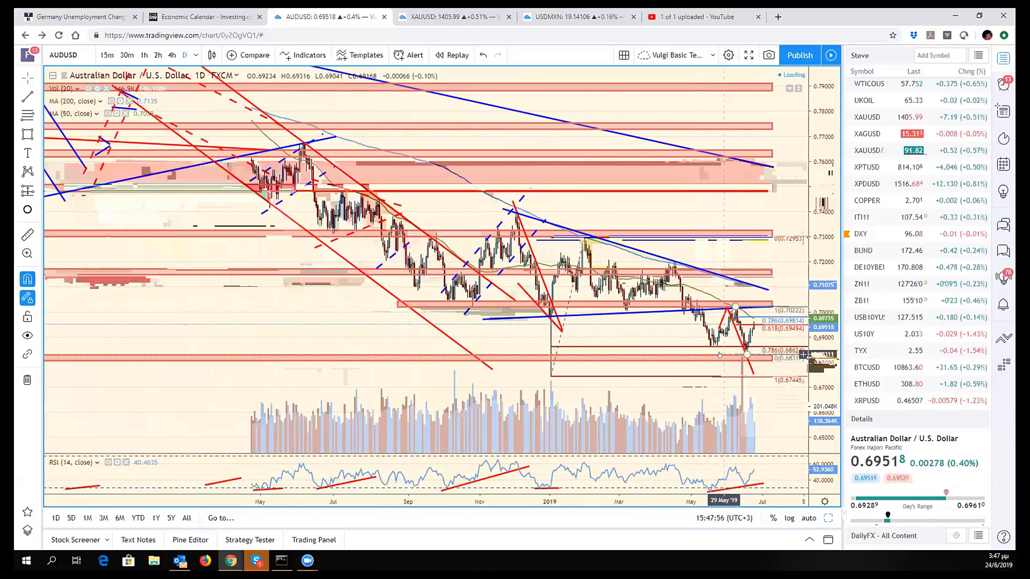
scroll(719, 355, "up", 1)
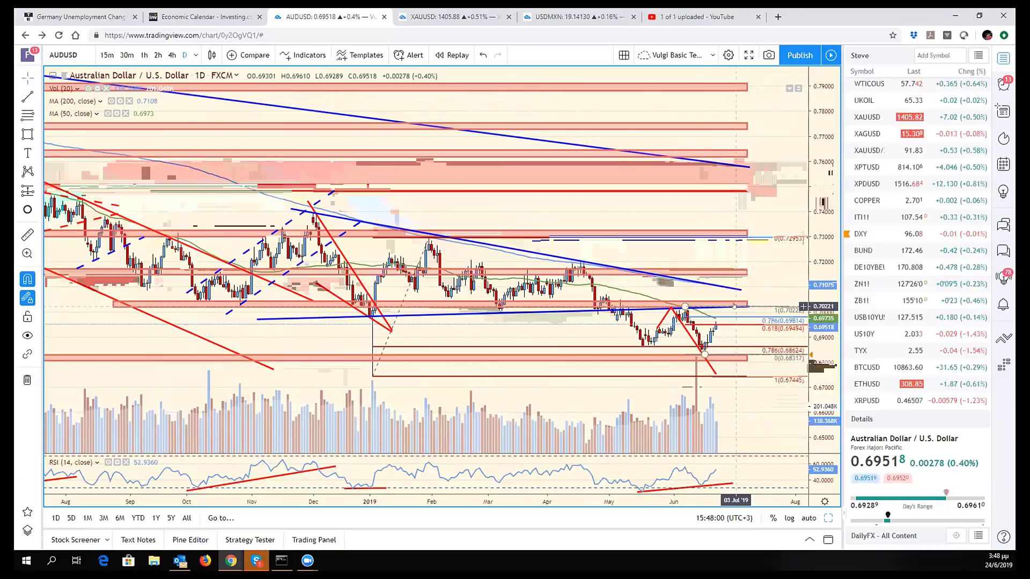
left_click(743, 305)
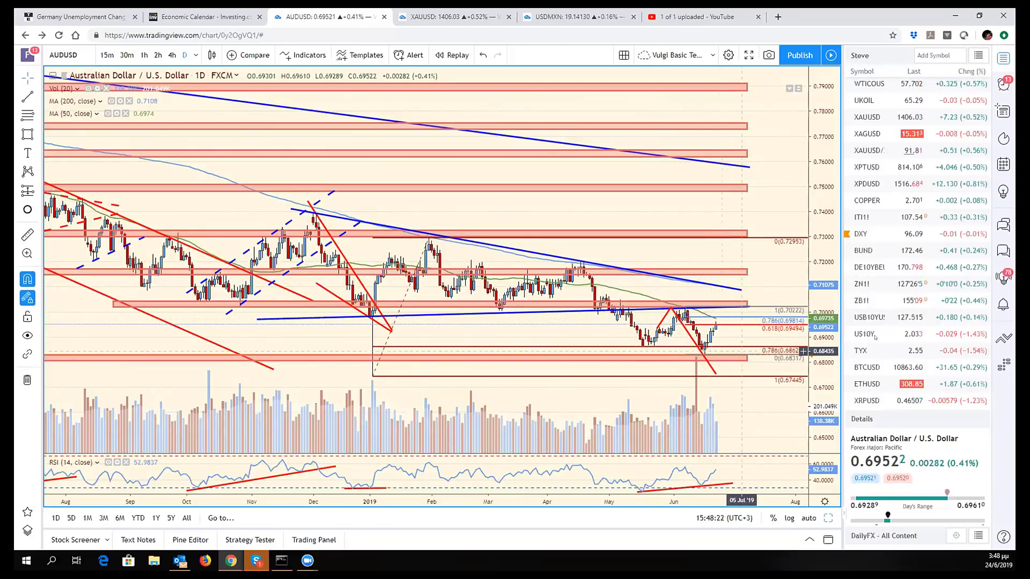
scroll(909, 277, "up", 2)
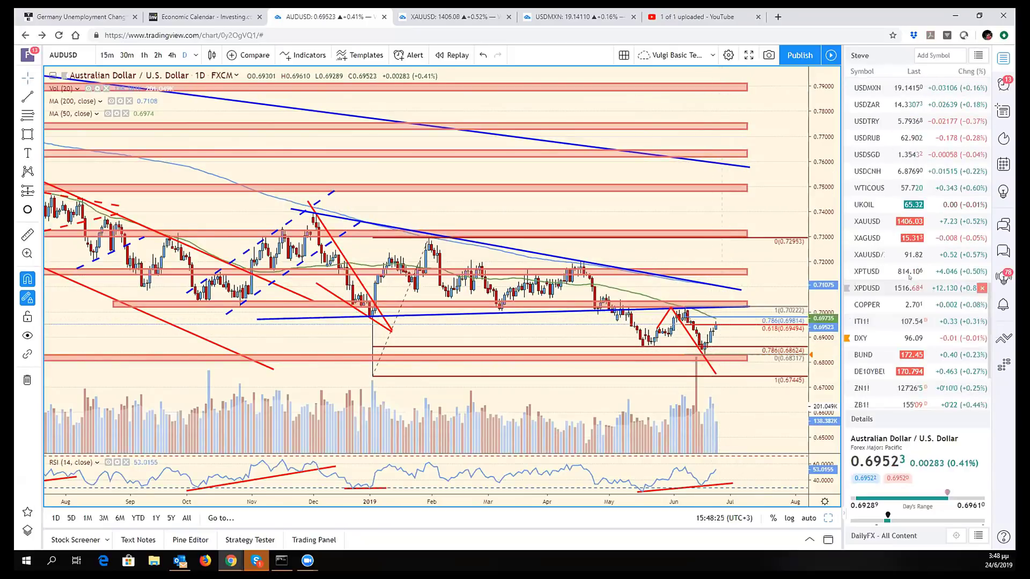
scroll(906, 277, "up", 3)
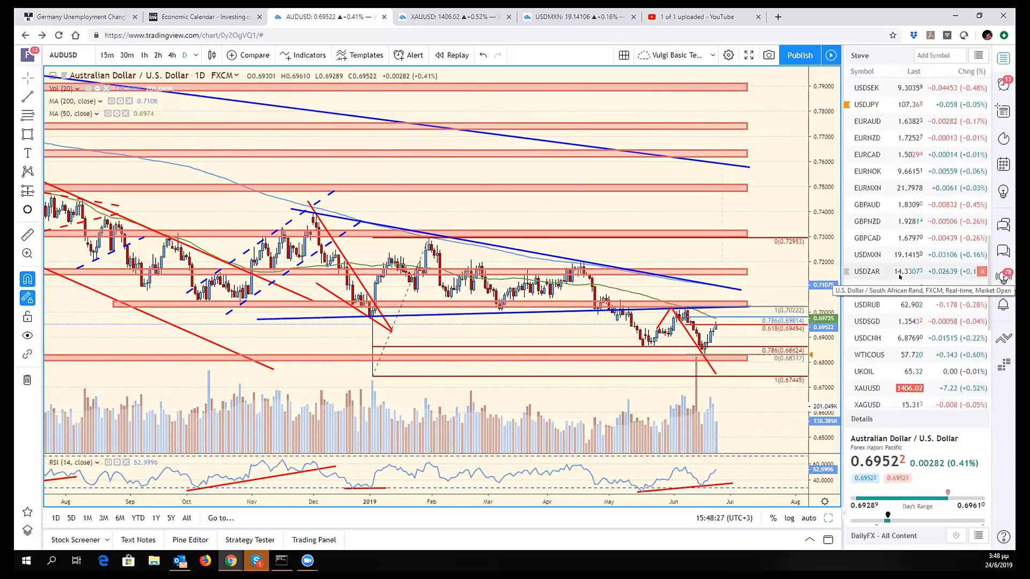
scroll(899, 276, "up", 5)
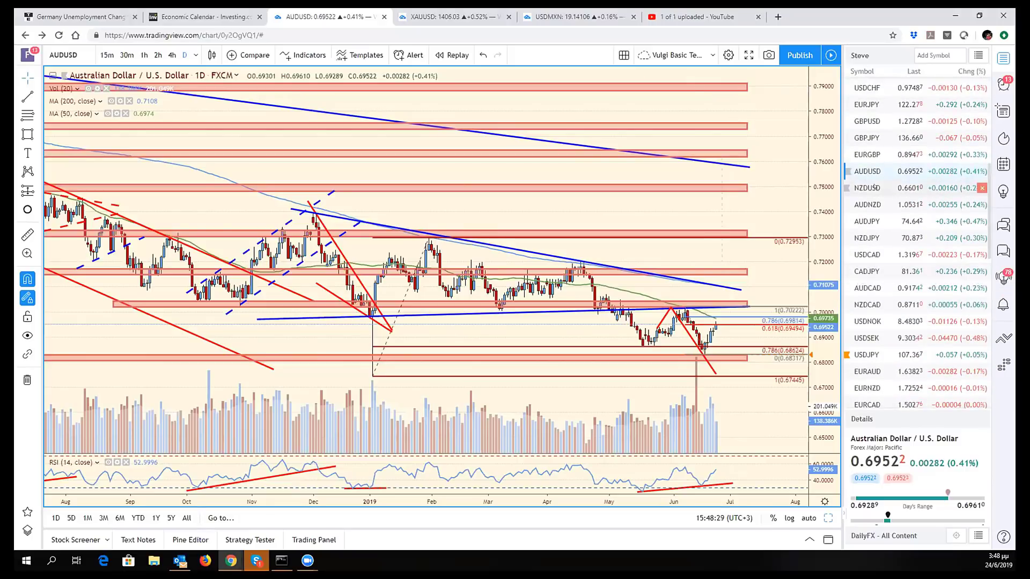
Load NZDUSD into the chart and reset its scale with Alt+R.
left_click(867, 187)
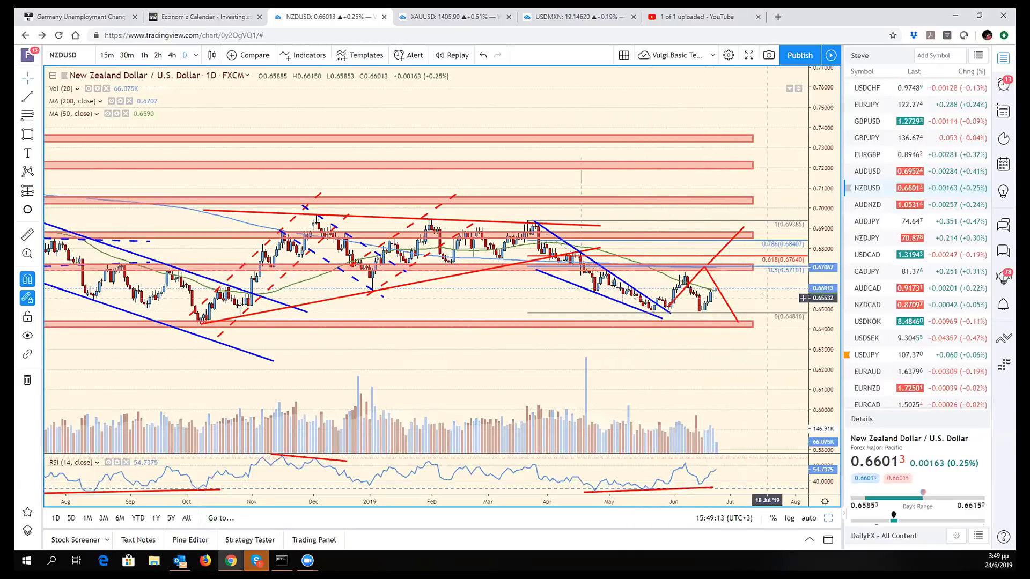
left_click_drag(768, 303, 792, 303)
key("alt+r")
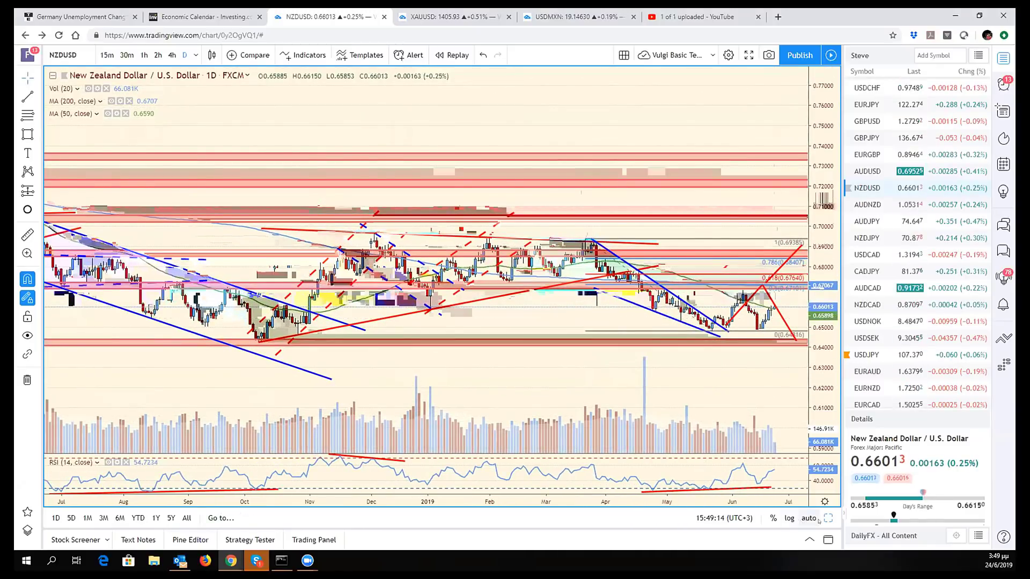
Back in the grid, load EURAUD into the EUR/USD pane and maximize it.
left_click(825, 499)
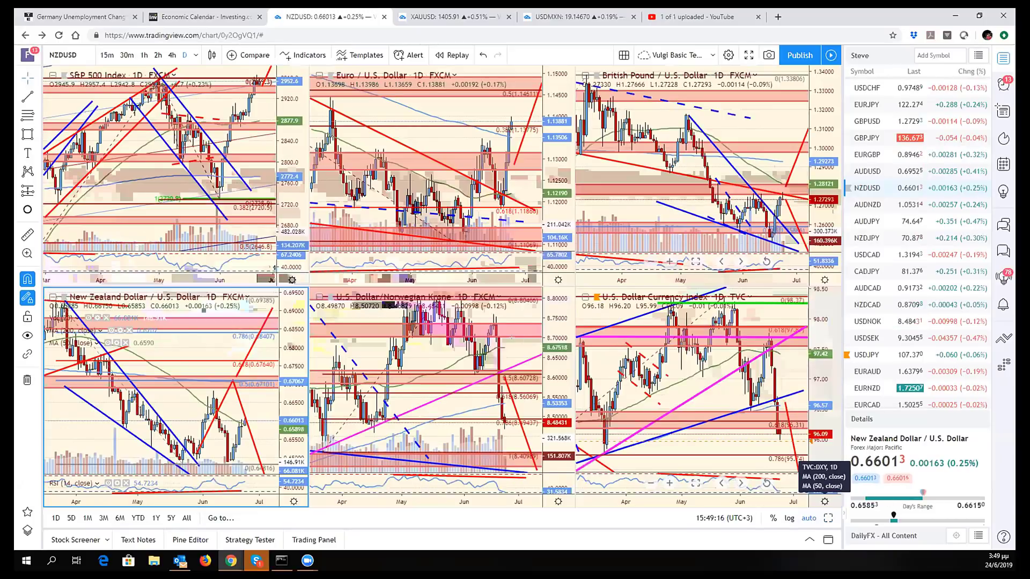
left_click(503, 327)
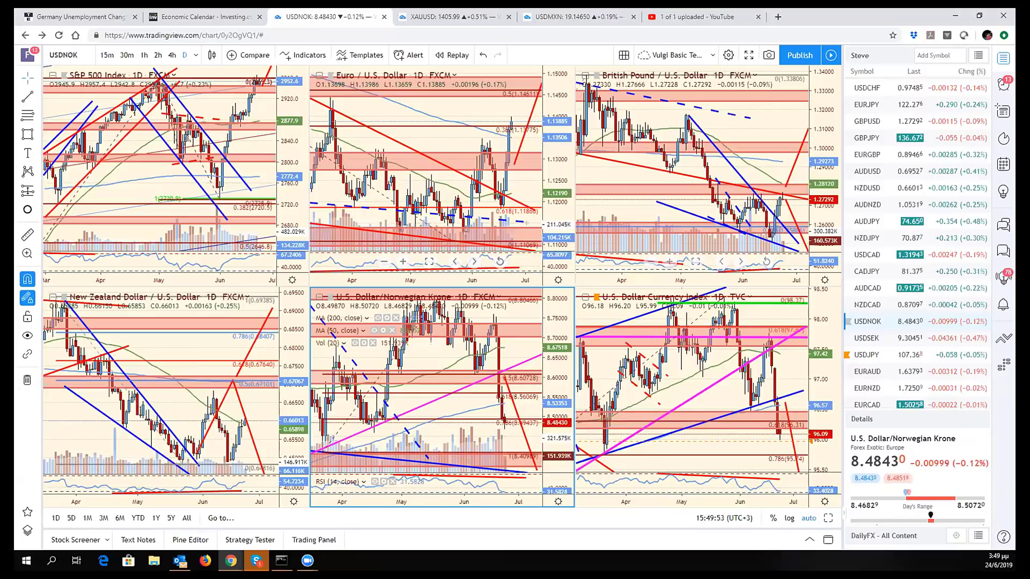
left_click(445, 137)
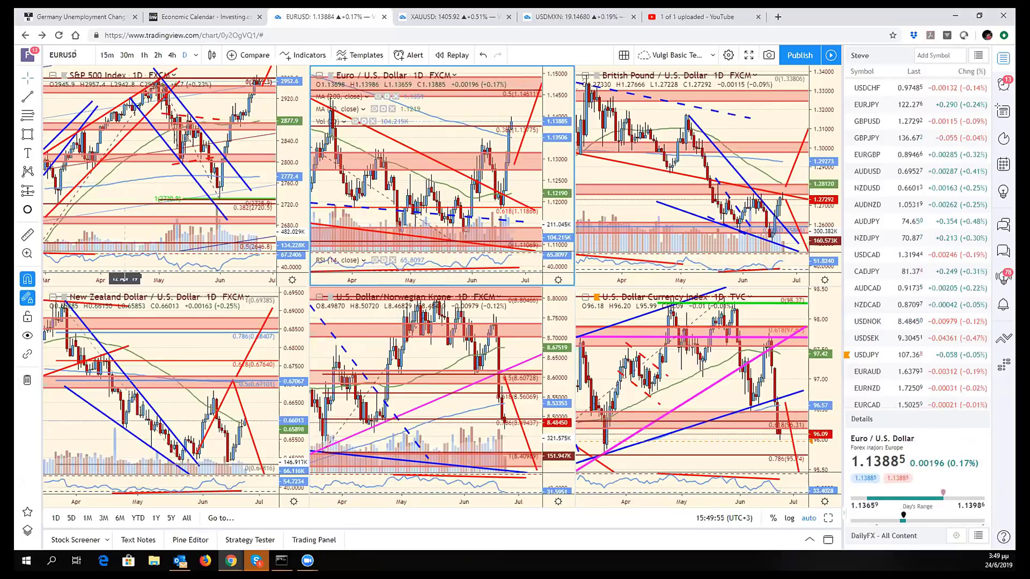
type("E")
key("Return")
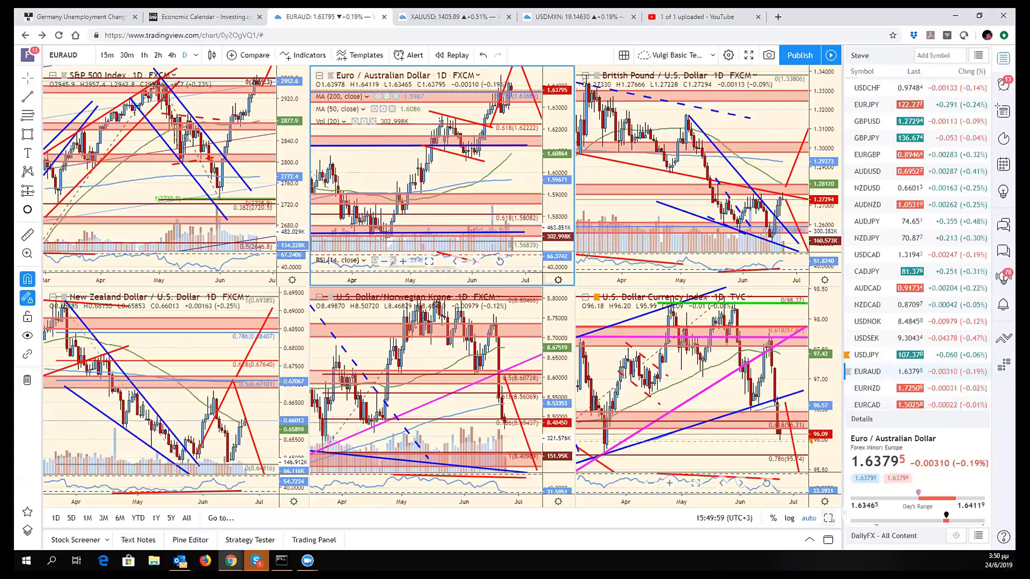
key("alt+Return")
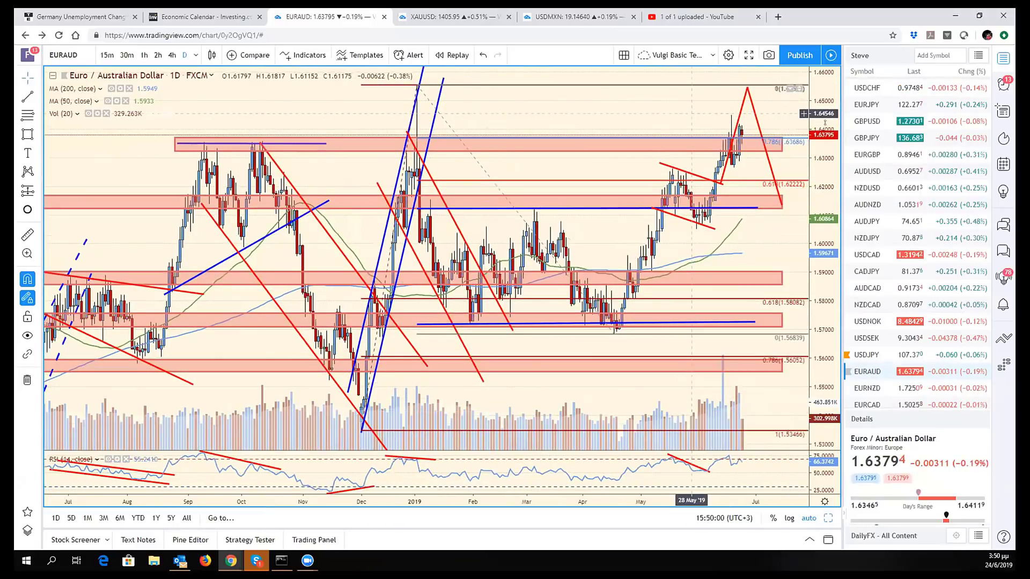
Zoom around the EUR/AUD chart and select the upper red zone near 1.6368.
left_click_drag(833, 303, 832, 304)
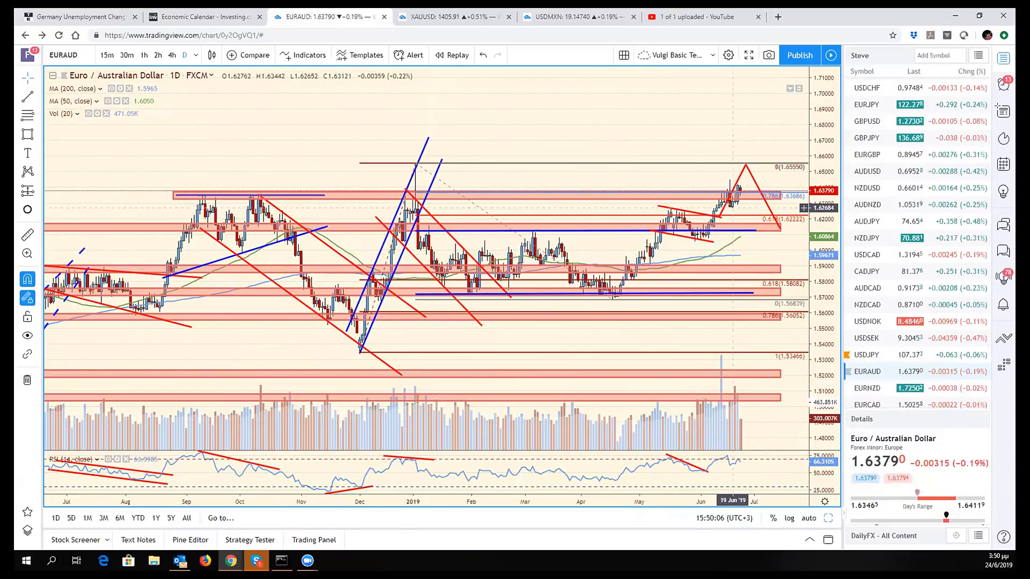
scroll(729, 239, "up", 5)
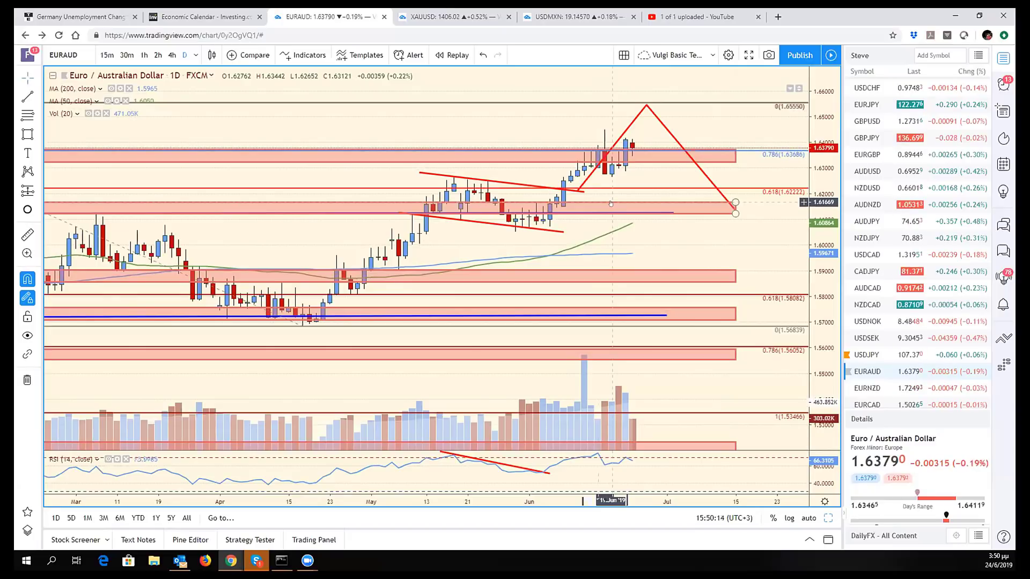
scroll(610, 204, "down", 4)
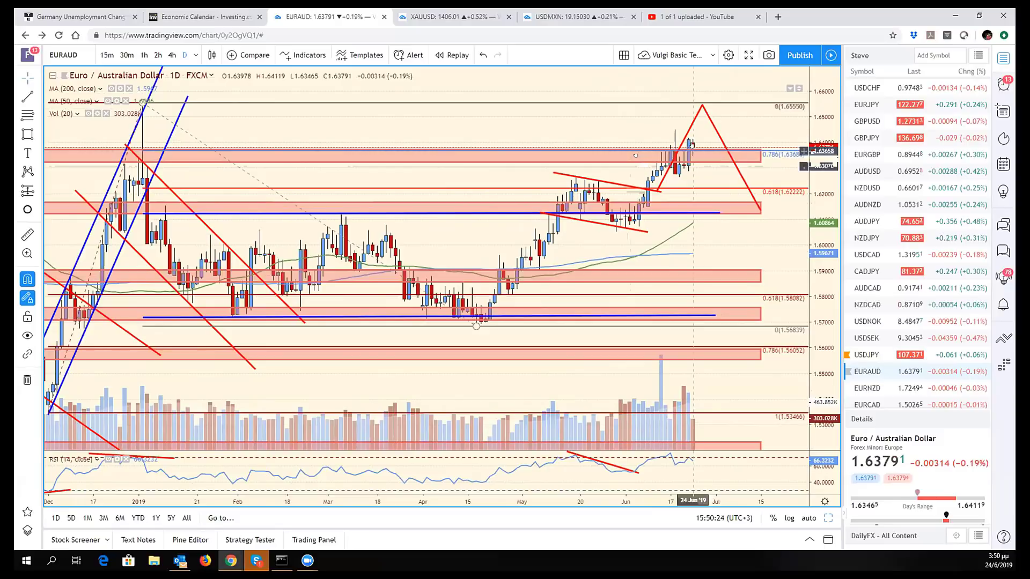
scroll(693, 144, "down", 2)
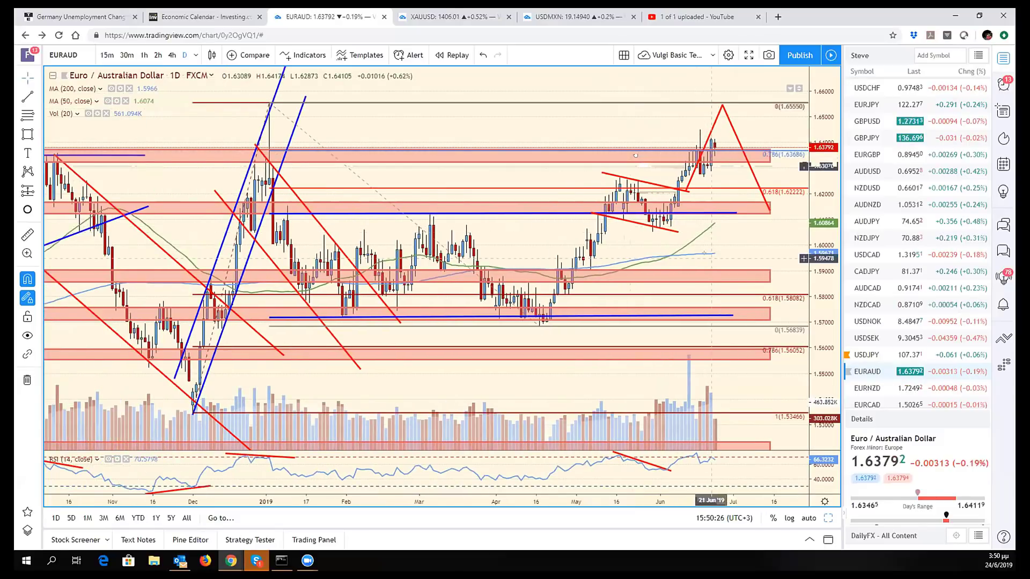
scroll(711, 226, "down", 1)
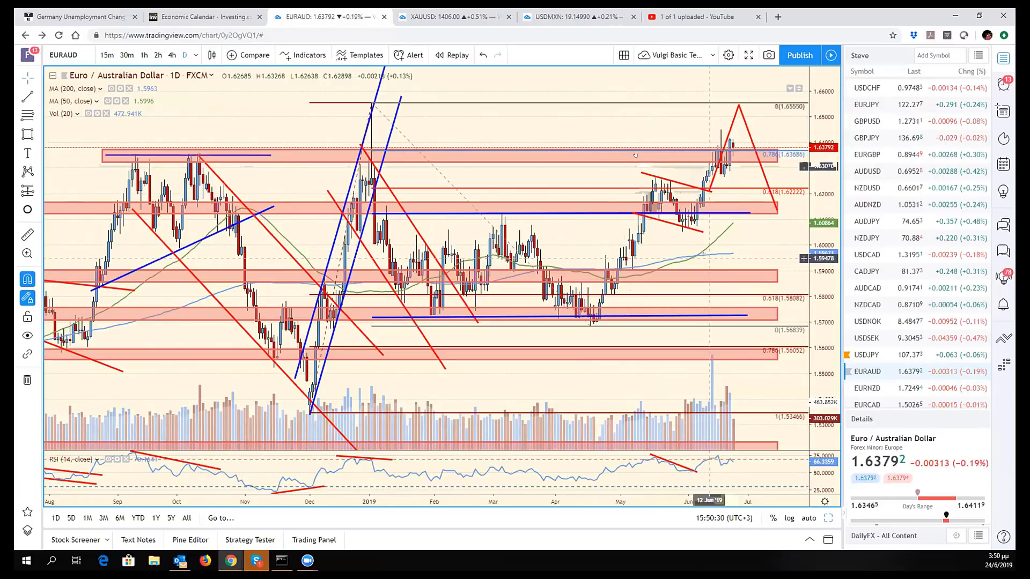
left_click(738, 162)
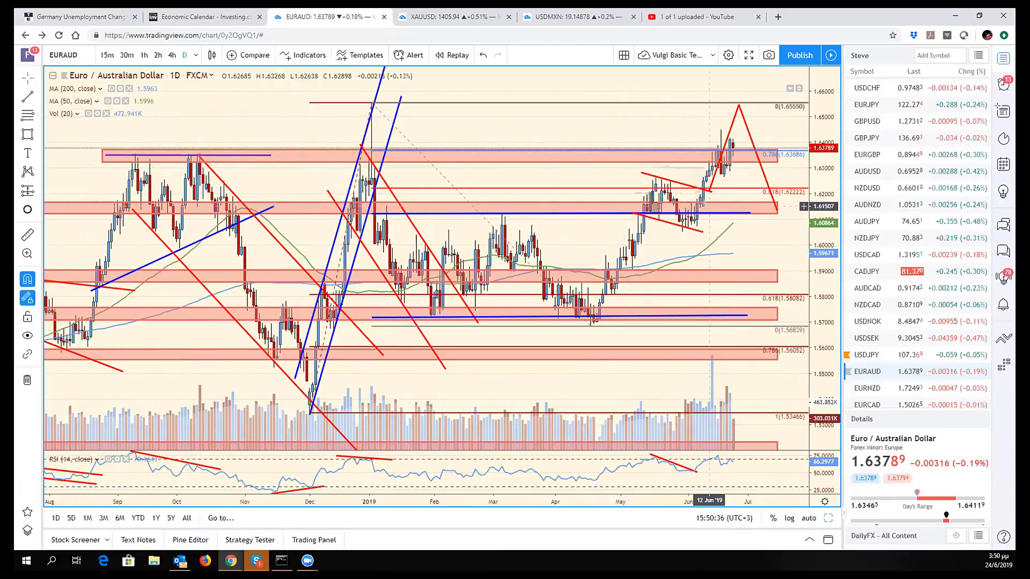
Rescale EUR/AUD to show 1.48–1.71 and open the Gann and Fibonacci tools list.
scroll(712, 209, "down", 3)
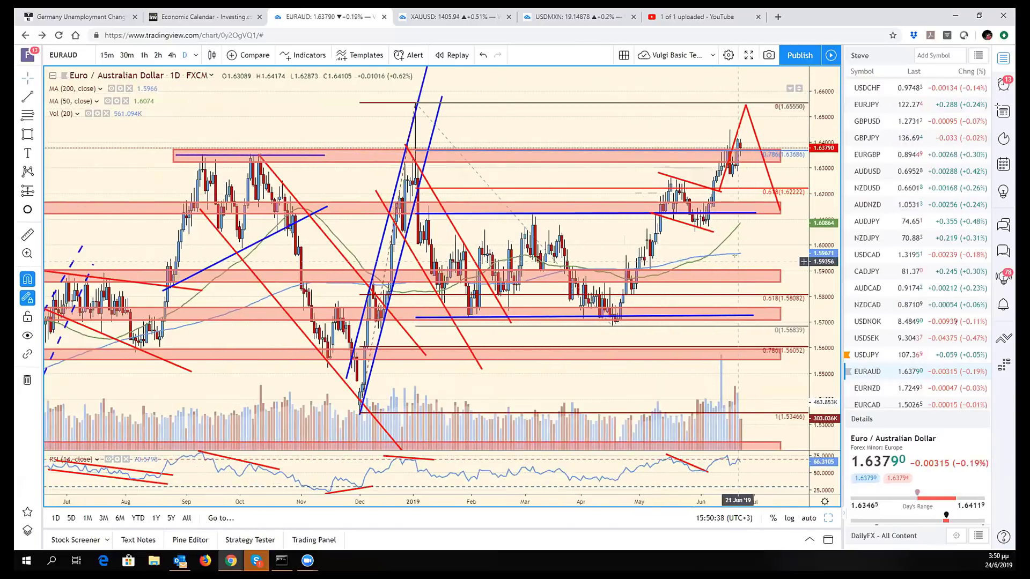
scroll(738, 261, "up", 2)
left_click_drag(816, 271, 817, 294)
scroll(764, 294, "down", 3)
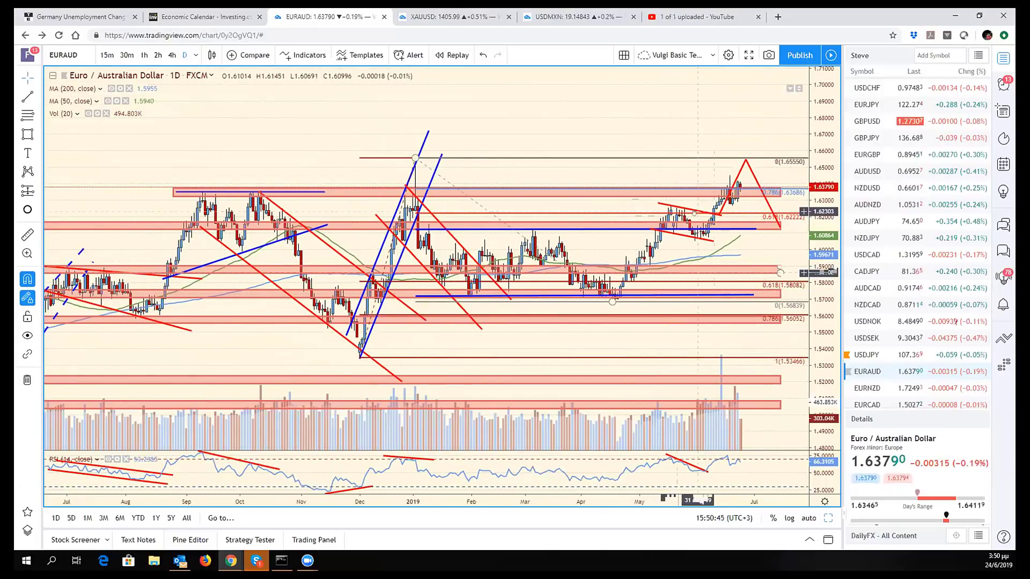
left_click(37, 115)
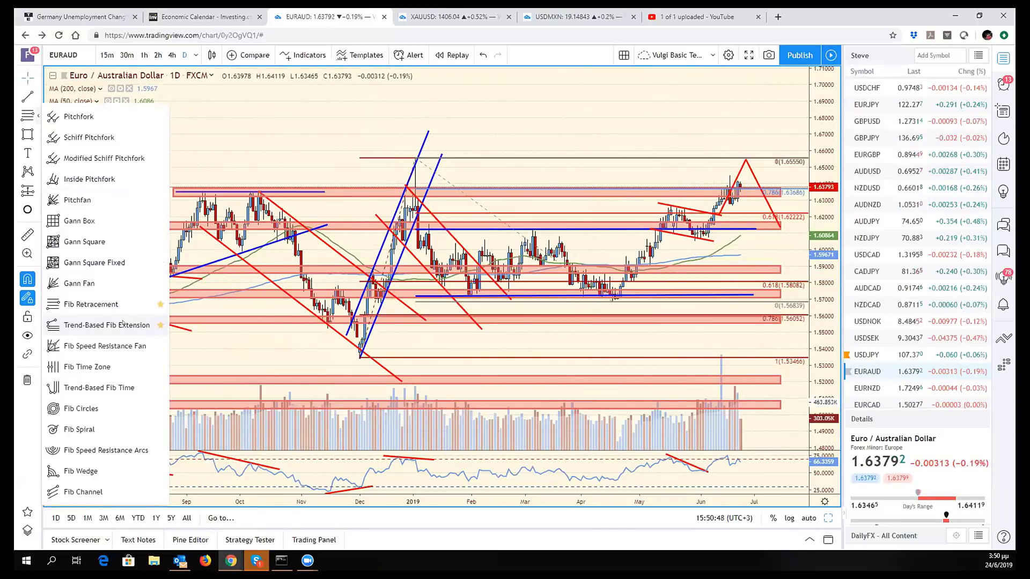
Draw a trend-based Fib extension from the April low via the May high and pullback, then load EURNZD.
left_click(102, 325)
left_click(612, 301)
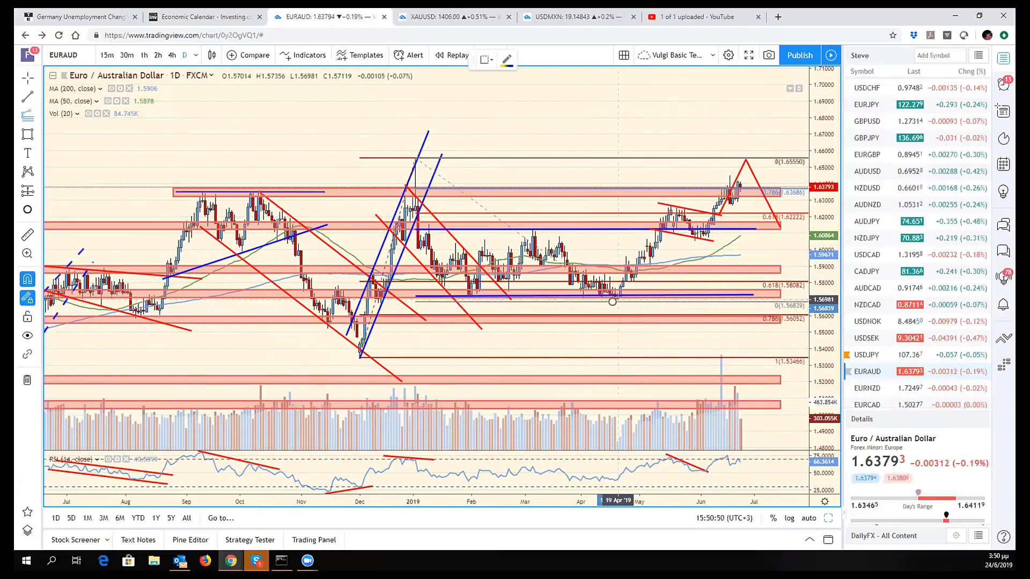
left_click(671, 206)
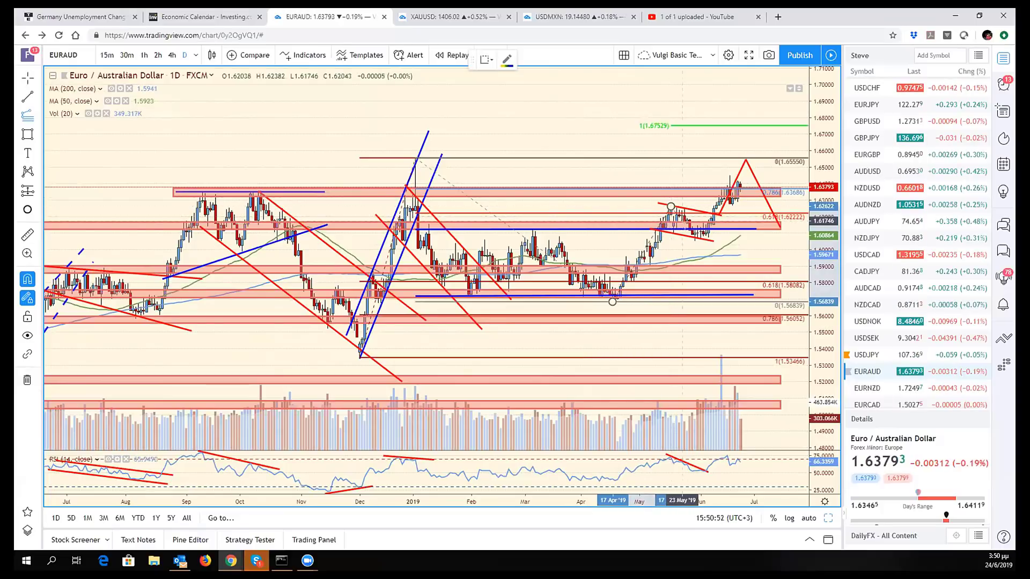
left_click(696, 240)
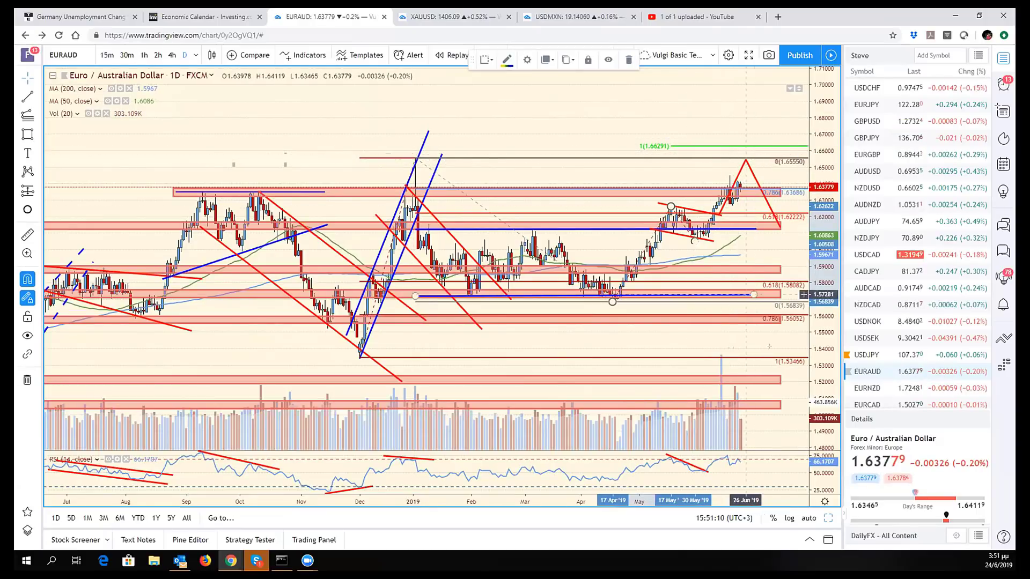
left_click(860, 388)
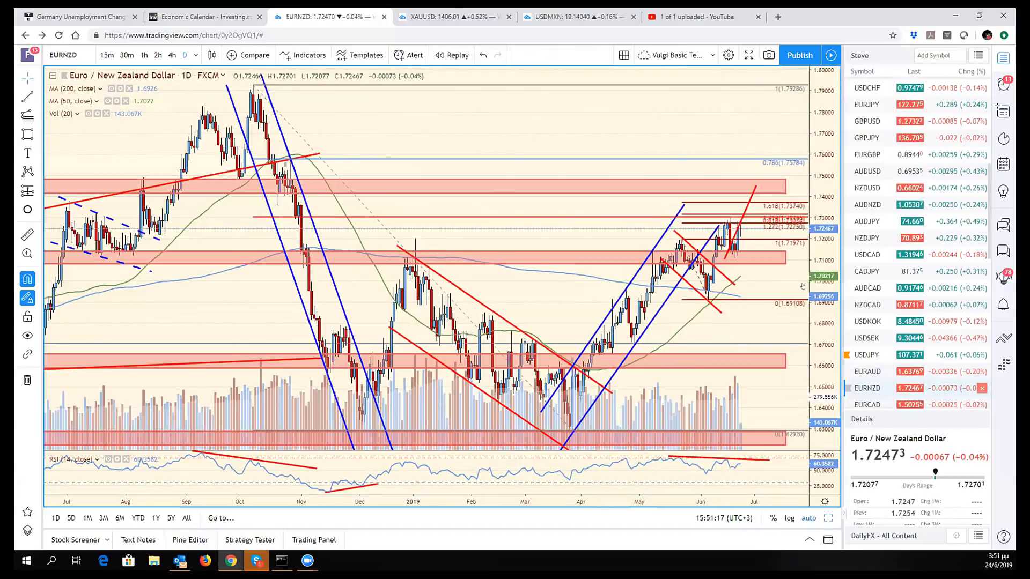
Shift the EUR/NZD chart left for right-side room and scroll the watchlist.
left_click_drag(762, 288, 736, 280)
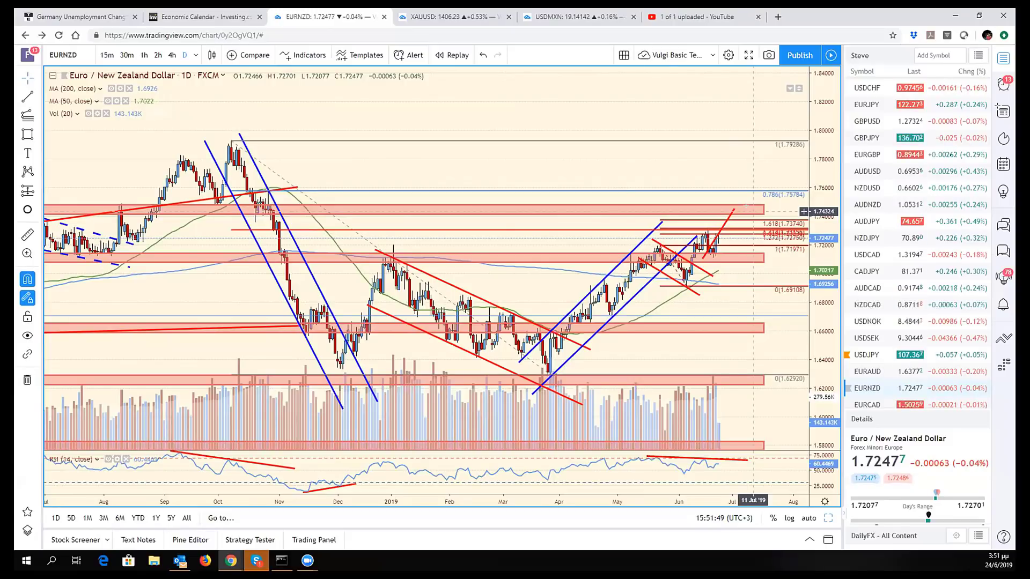
scroll(867, 358, "down", 3)
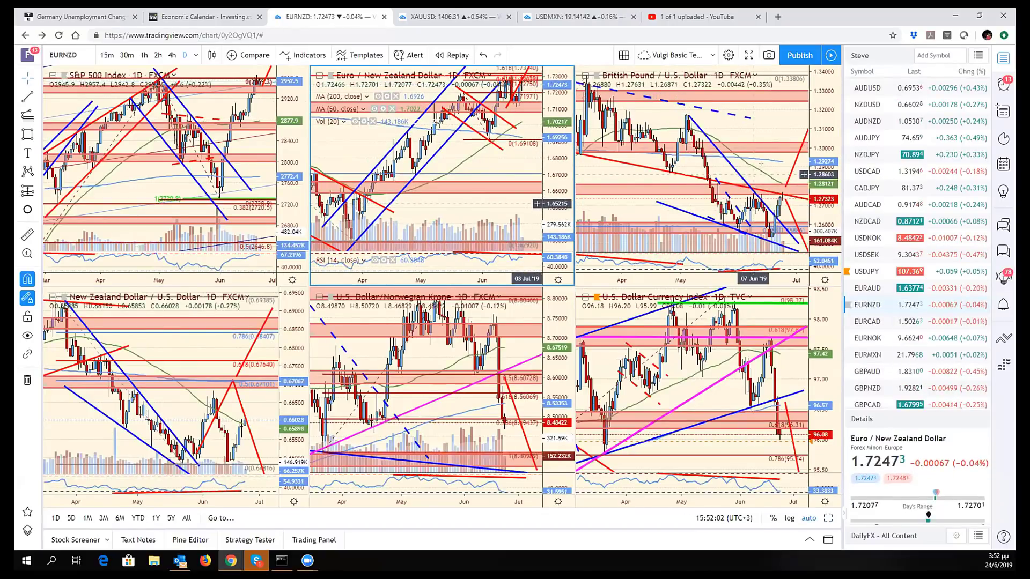
Load GBPAUD into the GBP/USD pane, maximize it scaled to 1.69–1.92, then switch to GBPNZD.
left_click(772, 169)
scroll(892, 352, "down", 5)
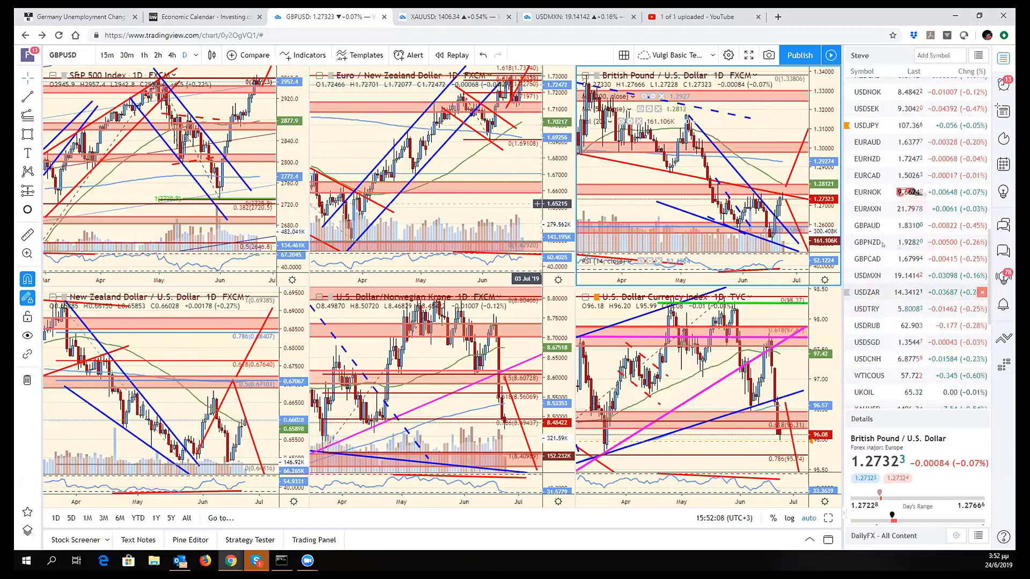
left_click(879, 226)
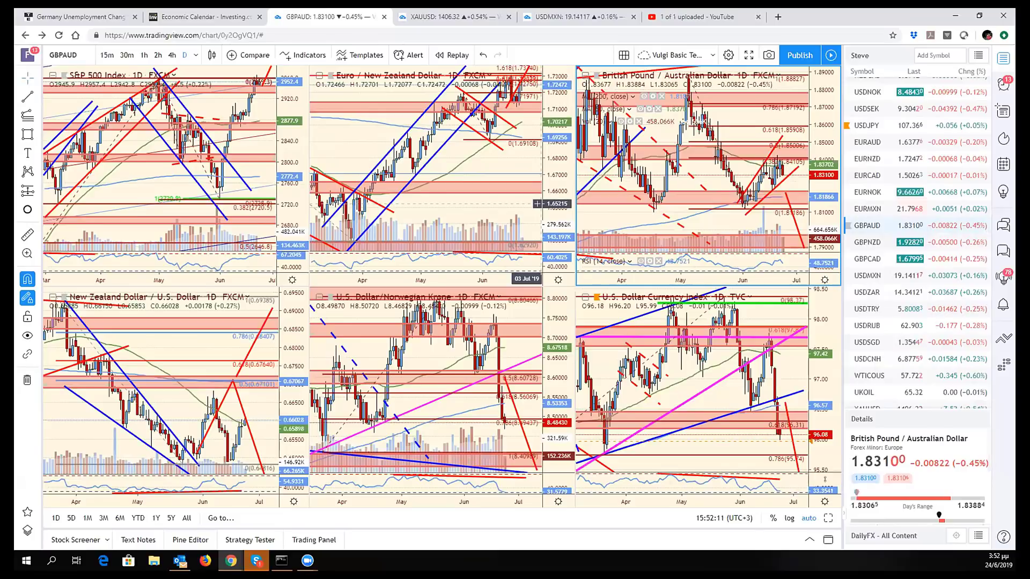
key("alt+Return")
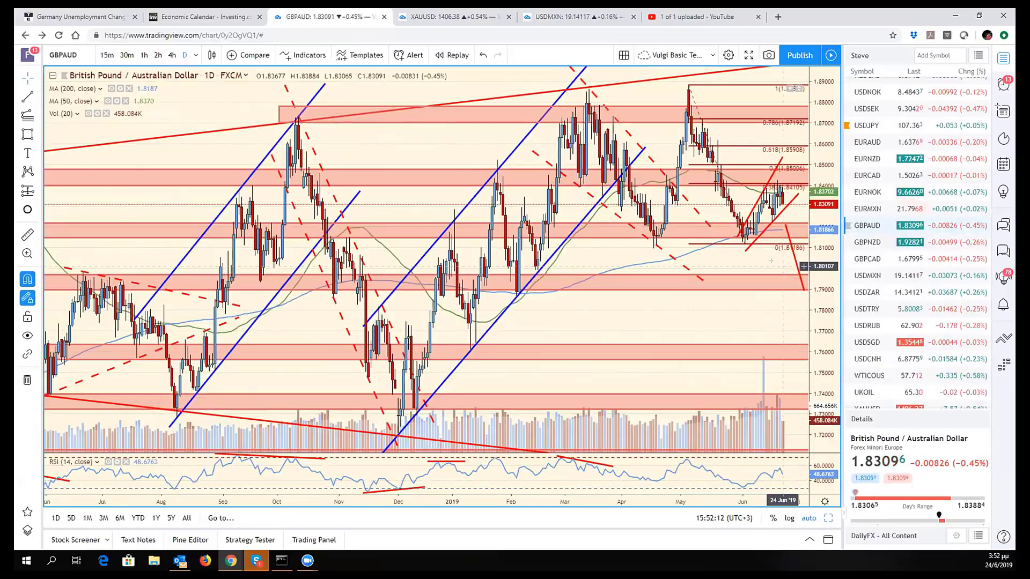
left_click_drag(771, 263, 722, 263)
left_click_drag(826, 300, 826, 330)
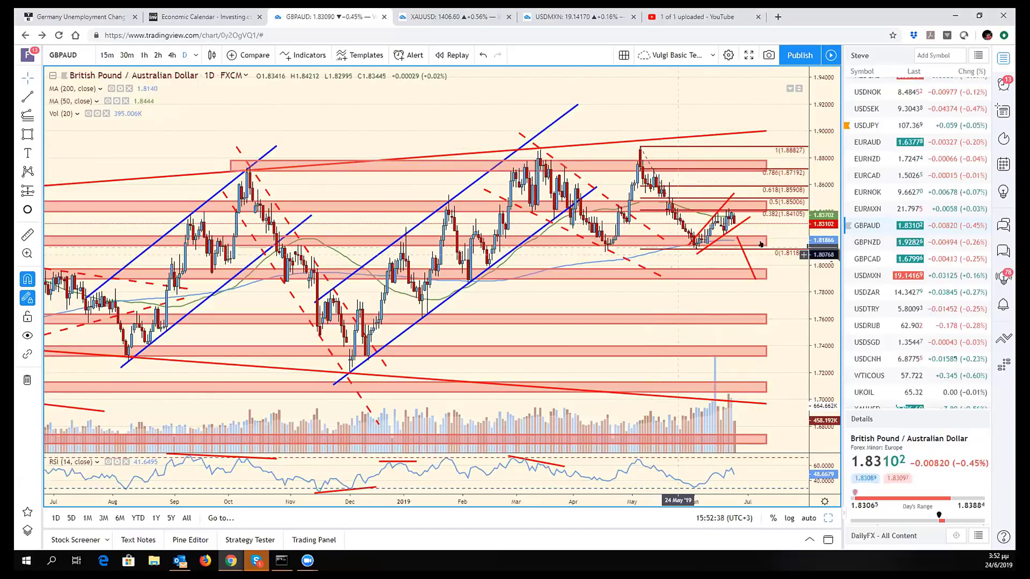
left_click(866, 242)
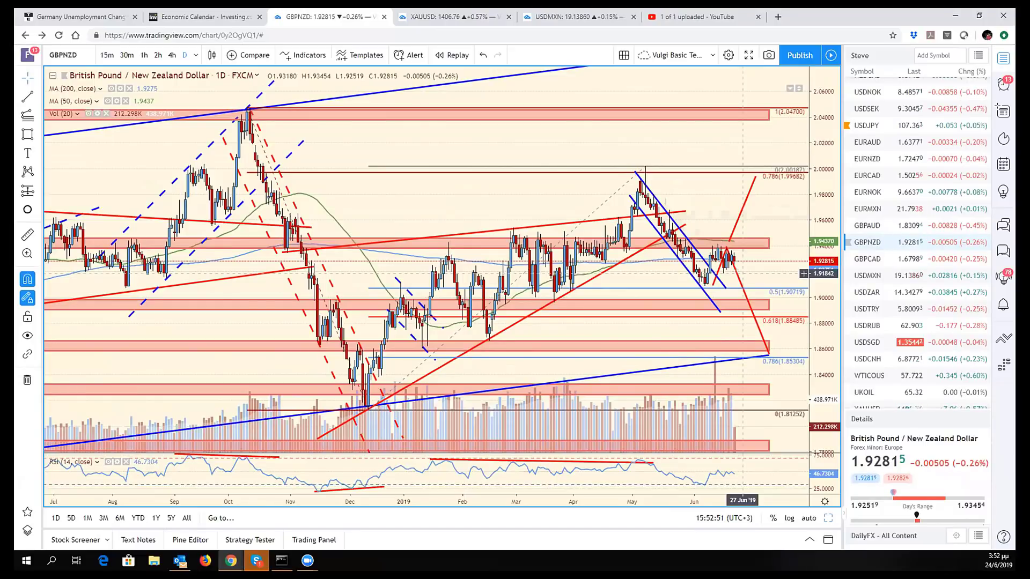
Refit the GBPNZD price scale, return to the grid, and load EURGBP into the EURNZD pane.
left_click(819, 519)
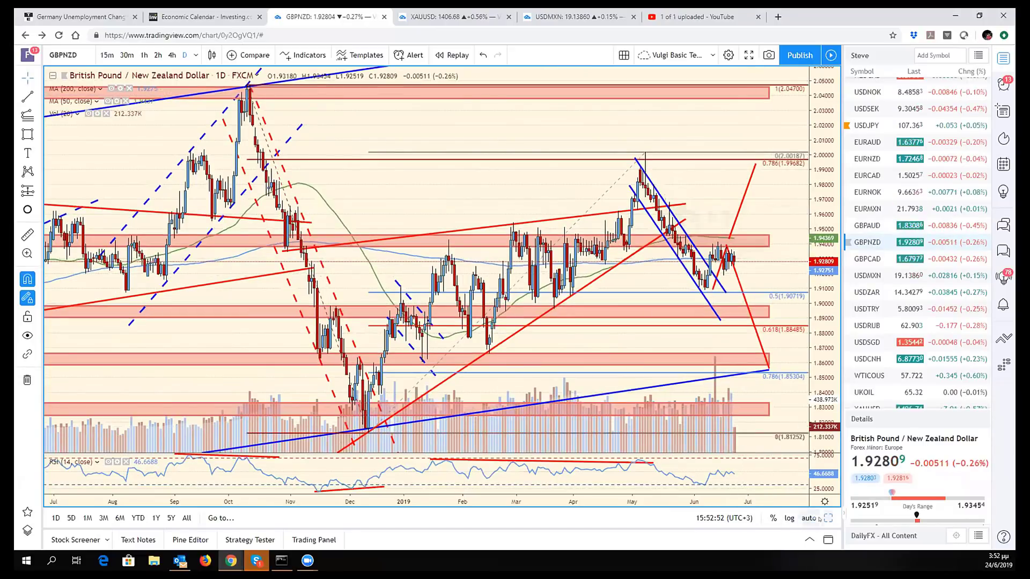
key("alt+Return")
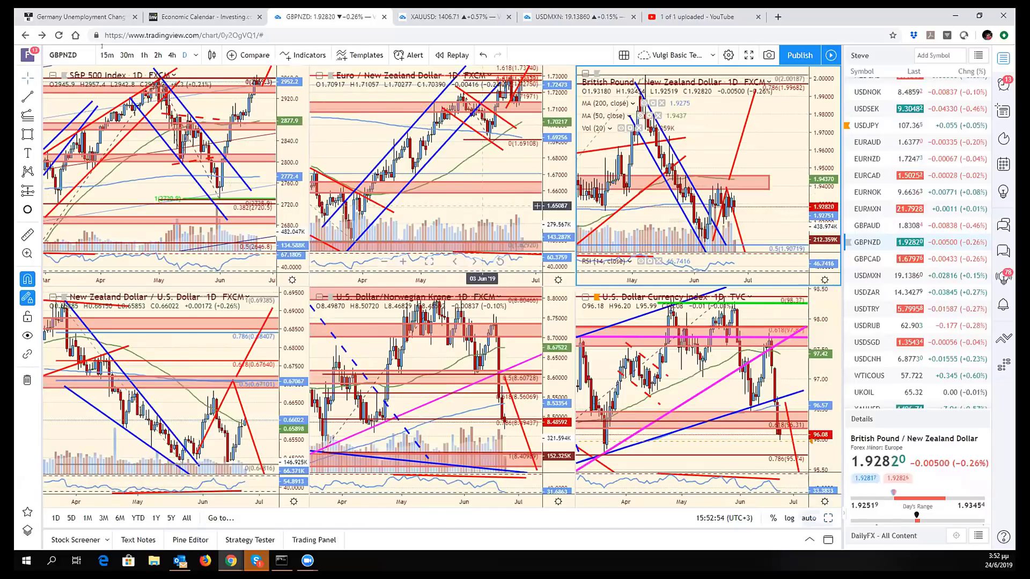
left_click(527, 204)
type("EURGBP")
key("Return")
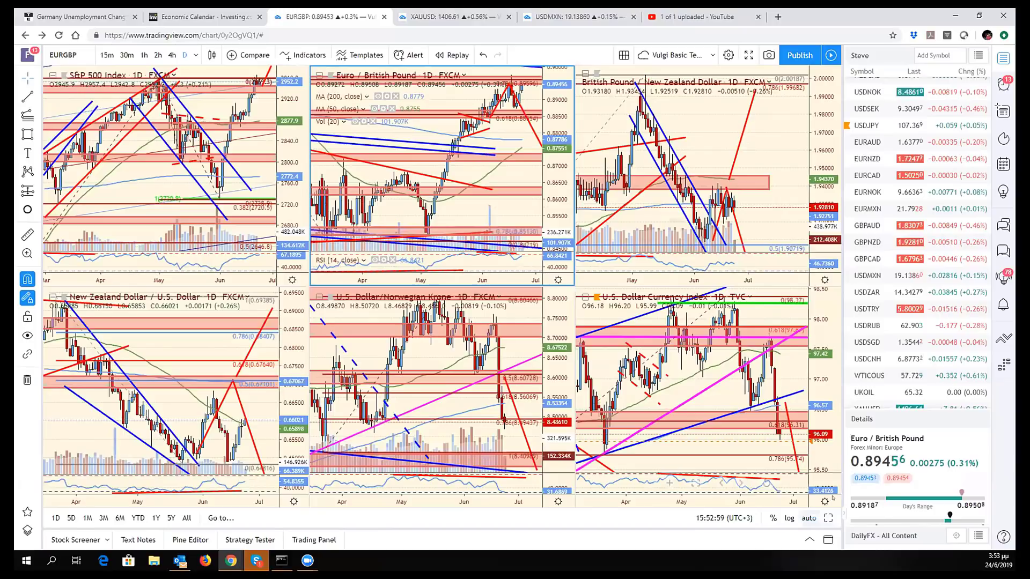
Maximize the EURGBP chart, shift it left, select the 0.786 zone, and zoom to review.
key("alt+Return")
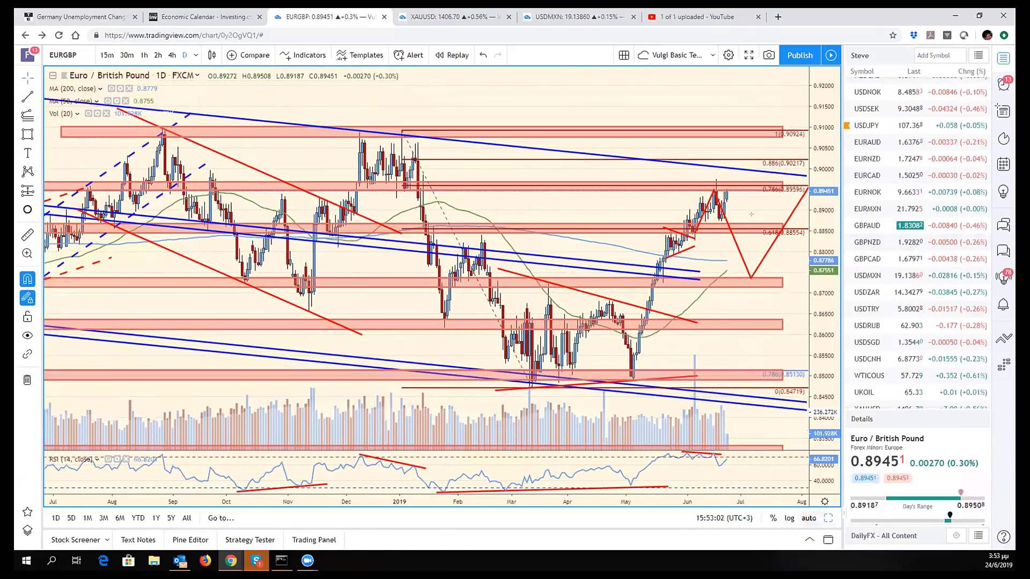
left_click_drag(710, 198, 680, 198)
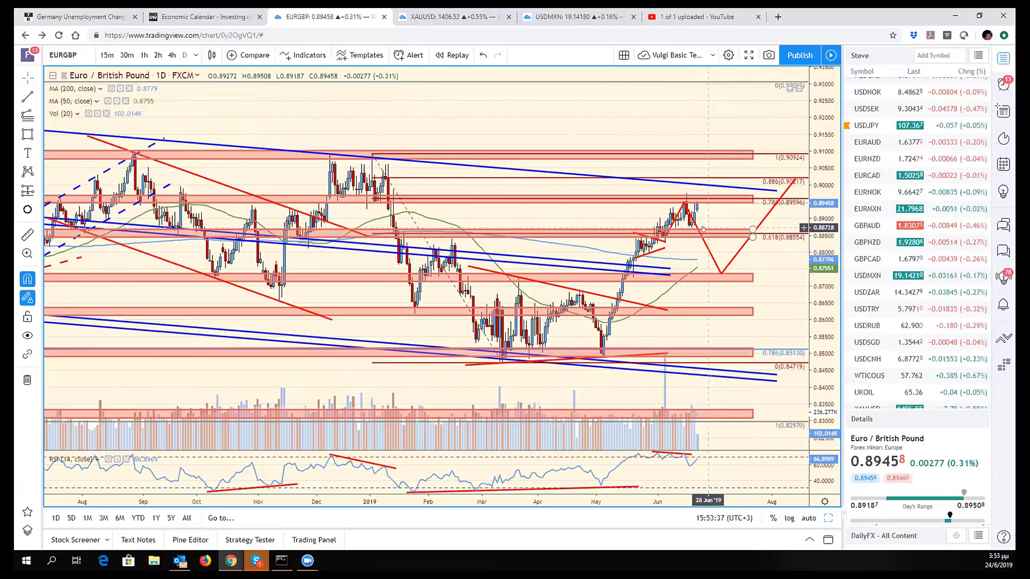
left_click(696, 202)
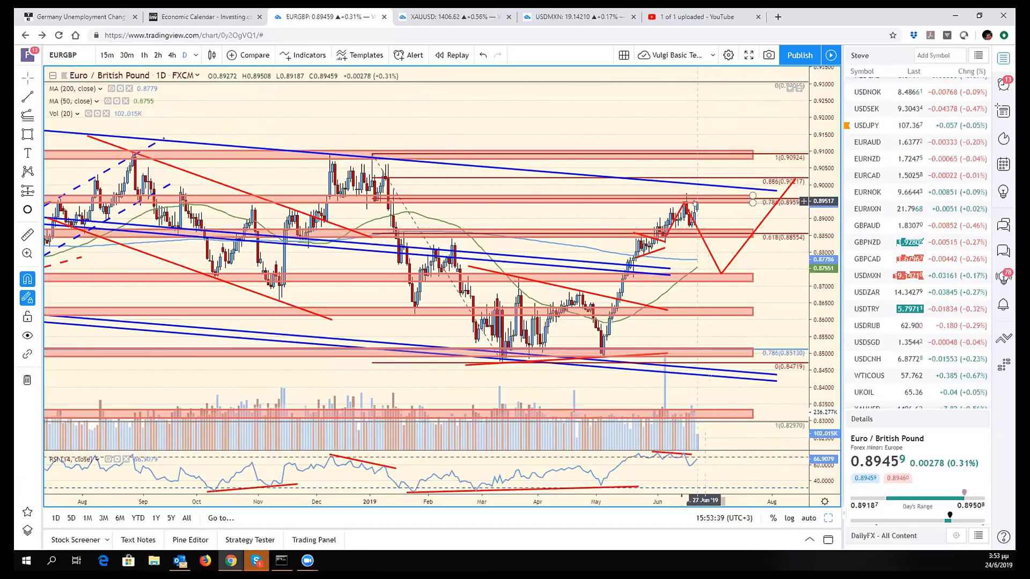
scroll(688, 243, "down", 2)
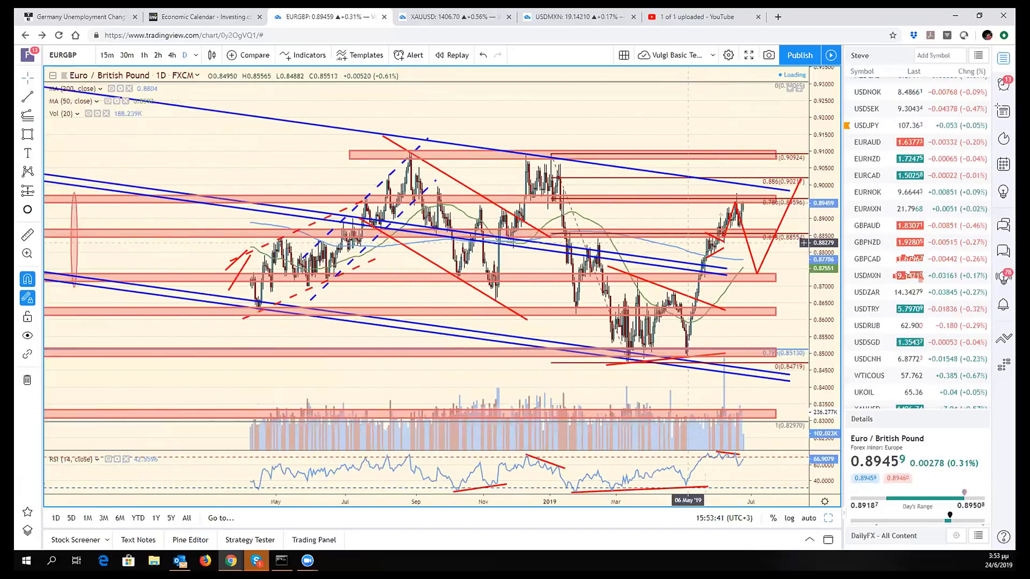
scroll(688, 242, "down", 4)
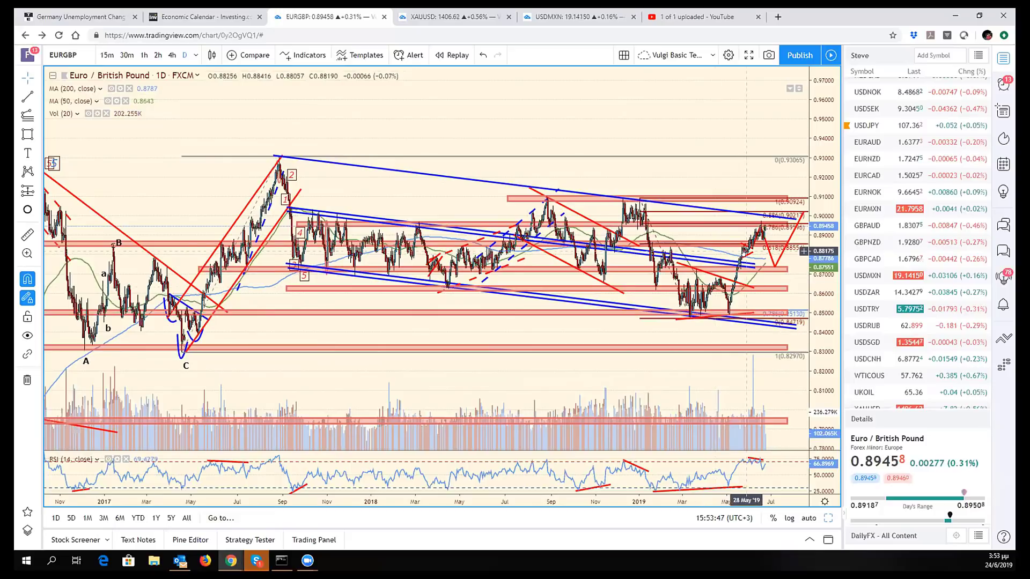
scroll(746, 251, "up", 2)
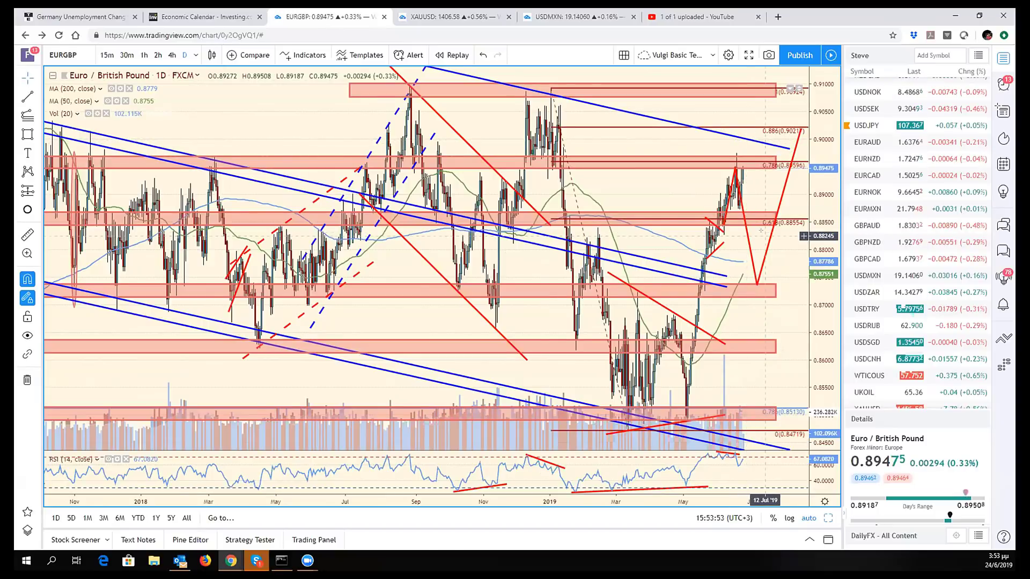
scroll(760, 231, "up", 4)
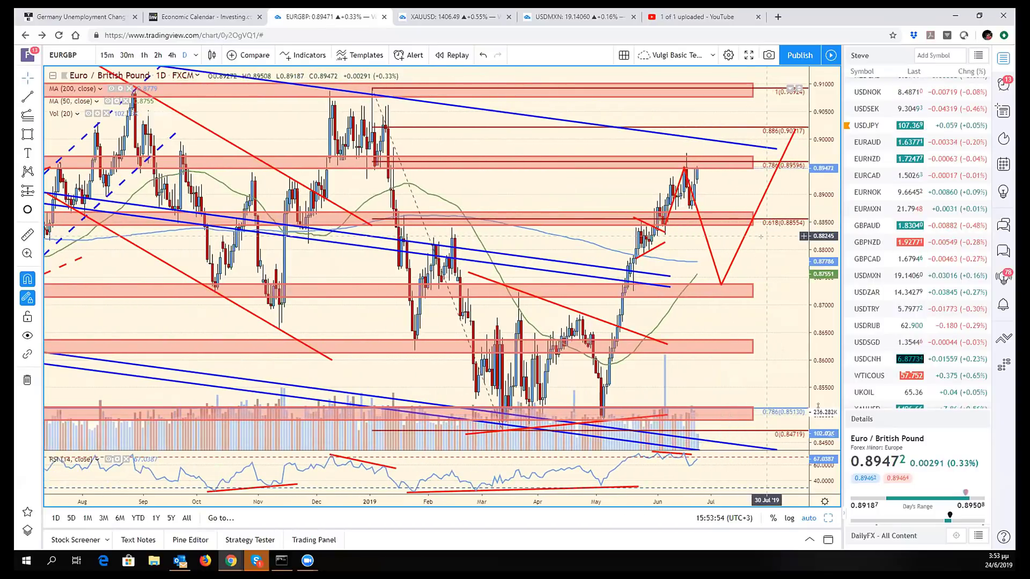
Compress and reposition the EURGBP chart, auto-fit prices, and restore the six-chart grid.
left_click_drag(821, 407, 817, 454)
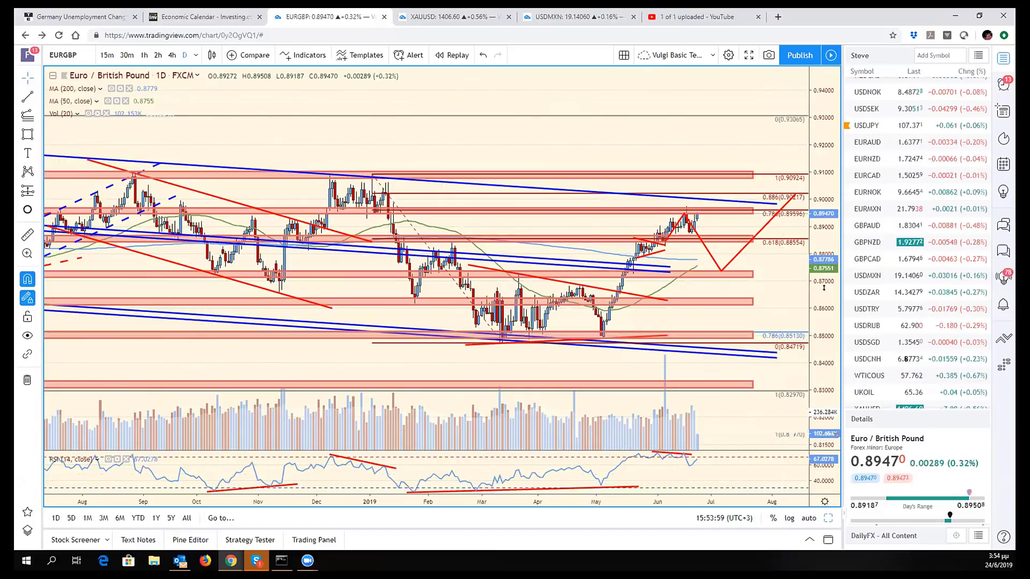
left_click_drag(753, 307, 804, 343)
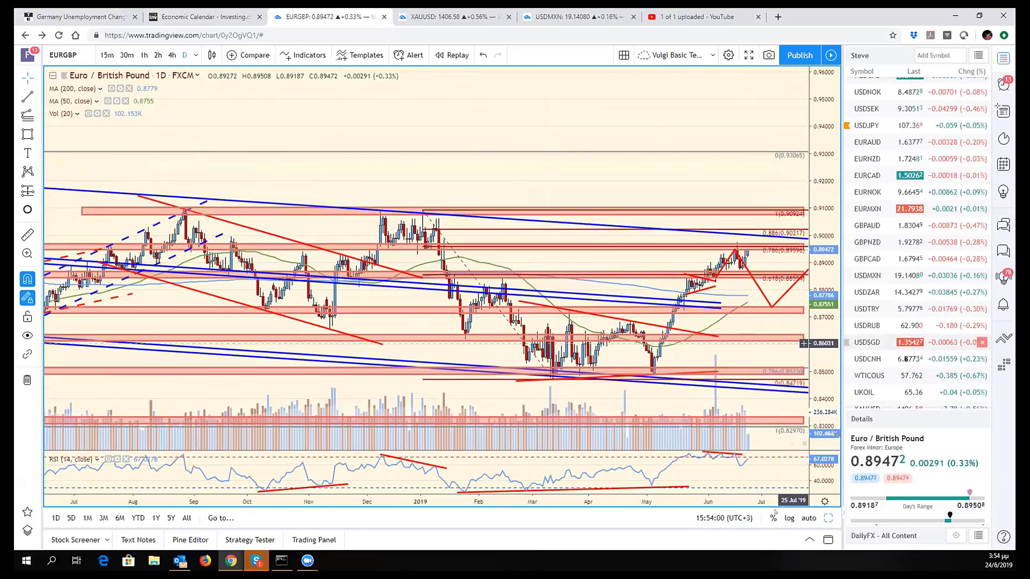
left_click(809, 518)
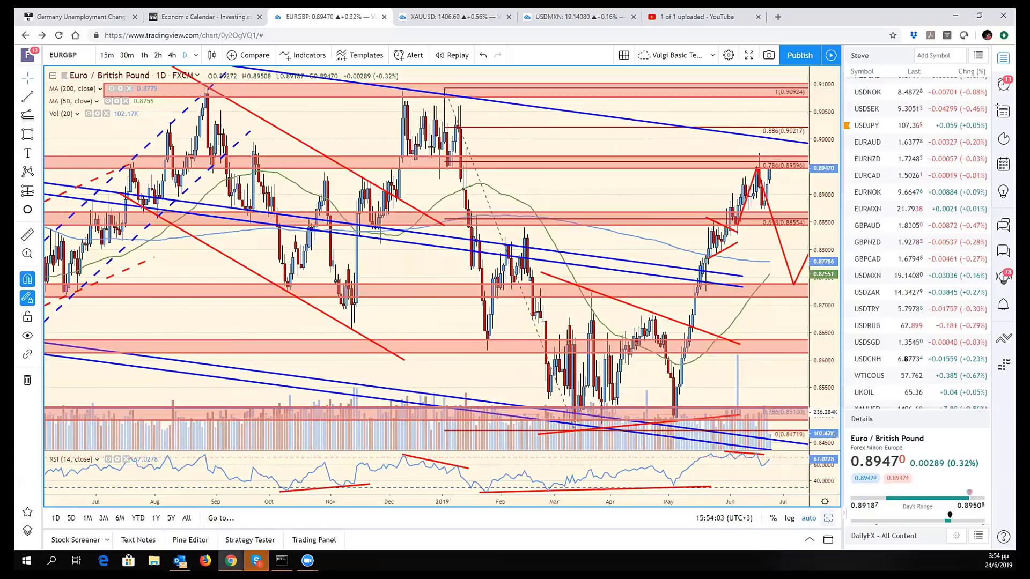
key("alt+Return")
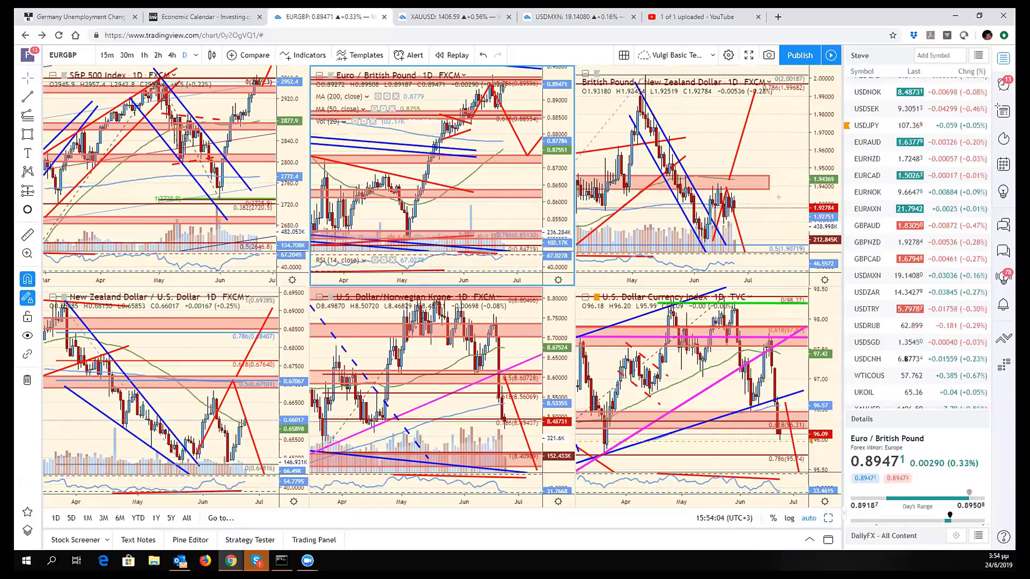
Activate the GBPNZD pane, then select the EURGBP pane in the top-middle of the grid.
left_click(804, 213)
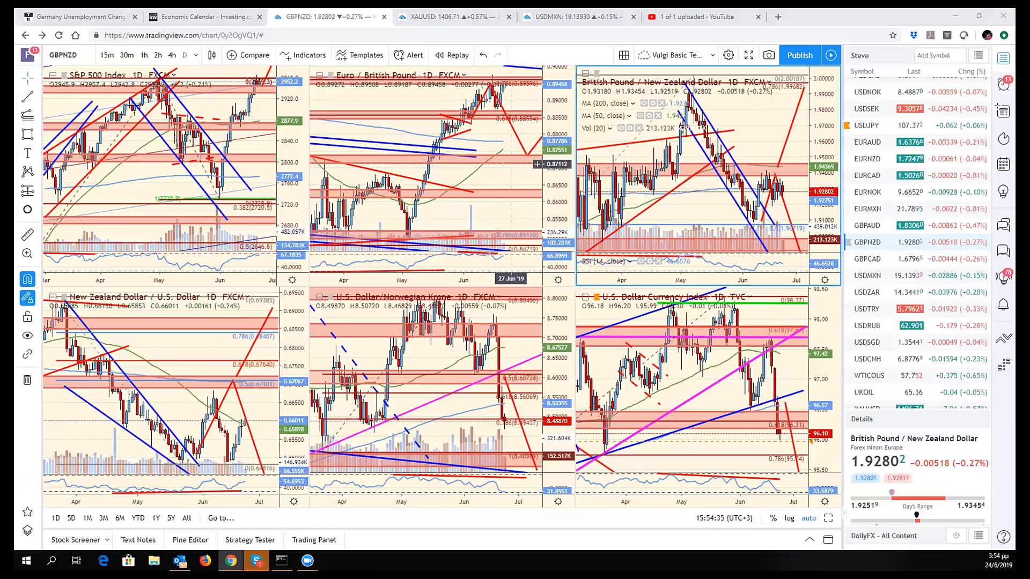
left_click(508, 171)
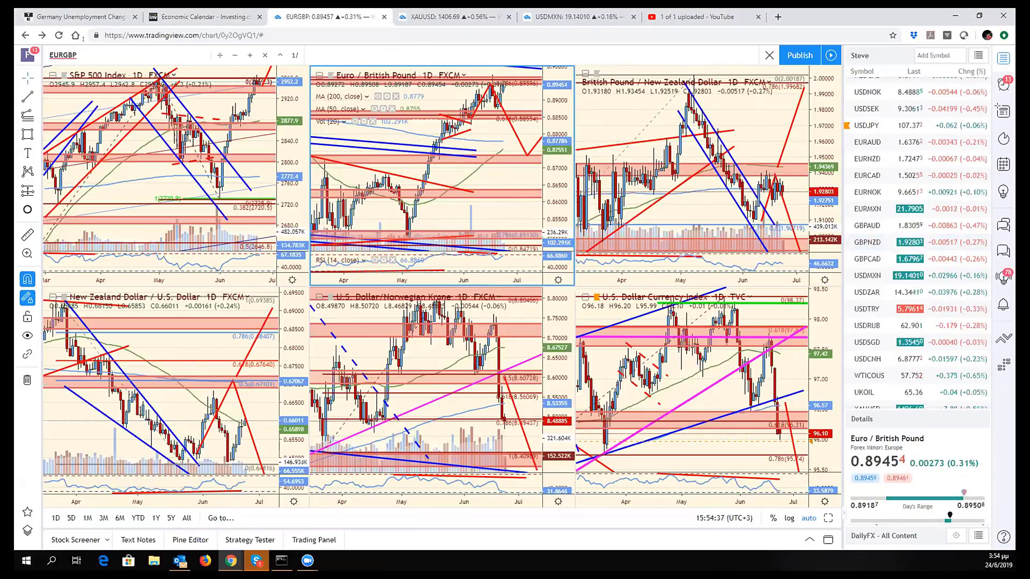
Load USDCHF into the active EURGBP pane and maximize it to fill the window.
type("USDCHF")
key("Return")
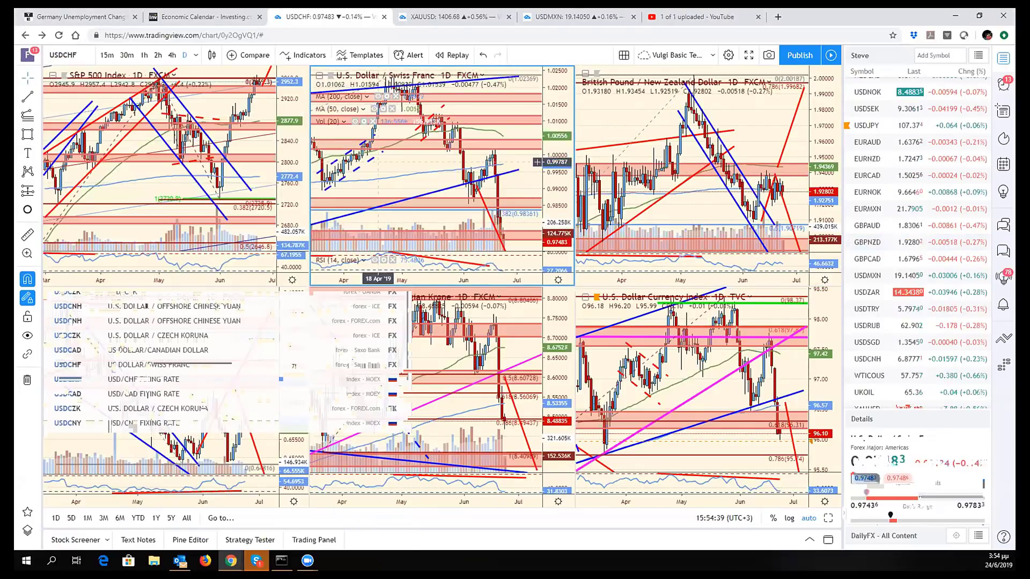
key("alt+Return")
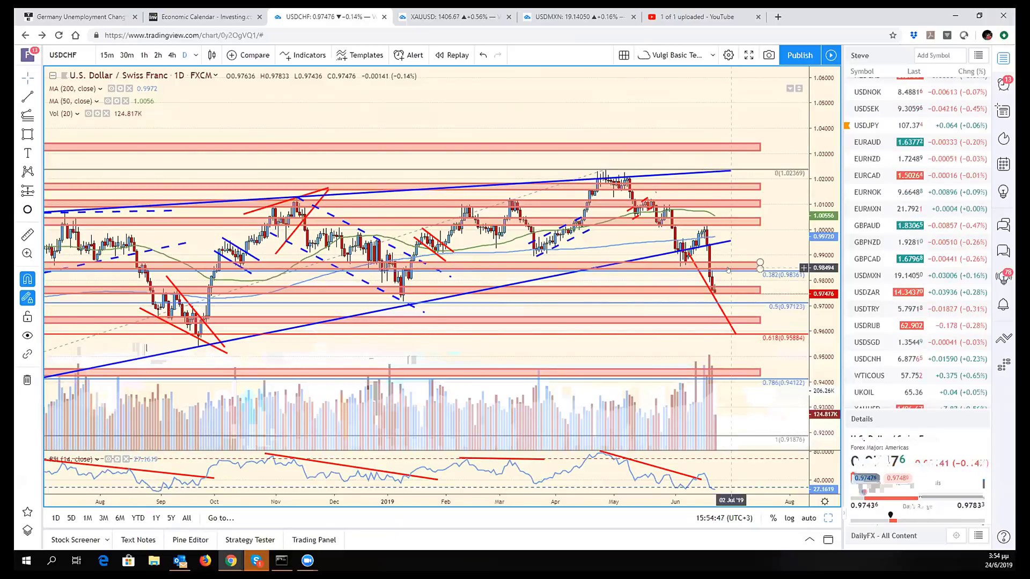
Zoom the USDCHF daily chart in and out to adjust the visible time range.
scroll(728, 270, "down", 2)
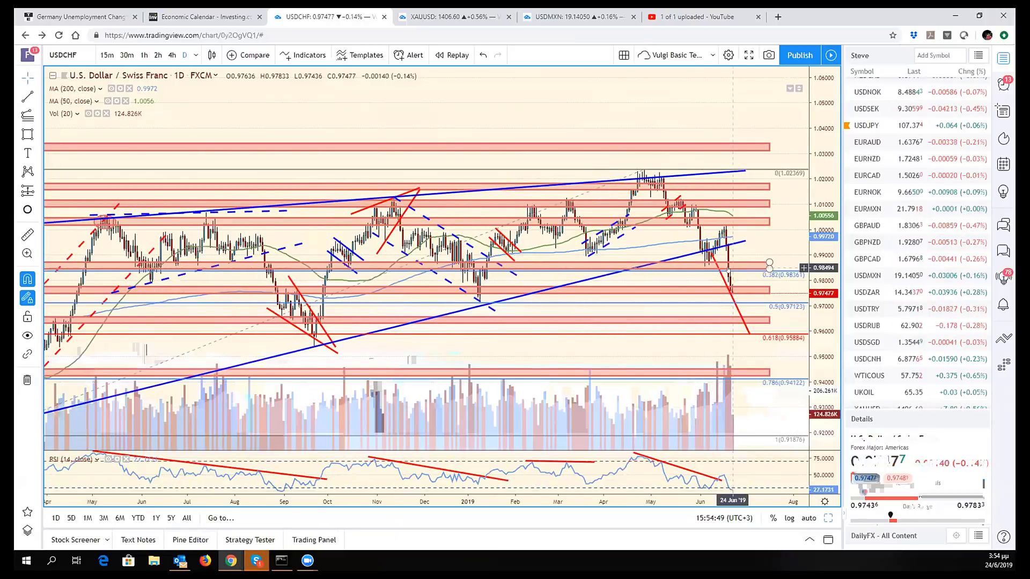
scroll(728, 270, "up", 2)
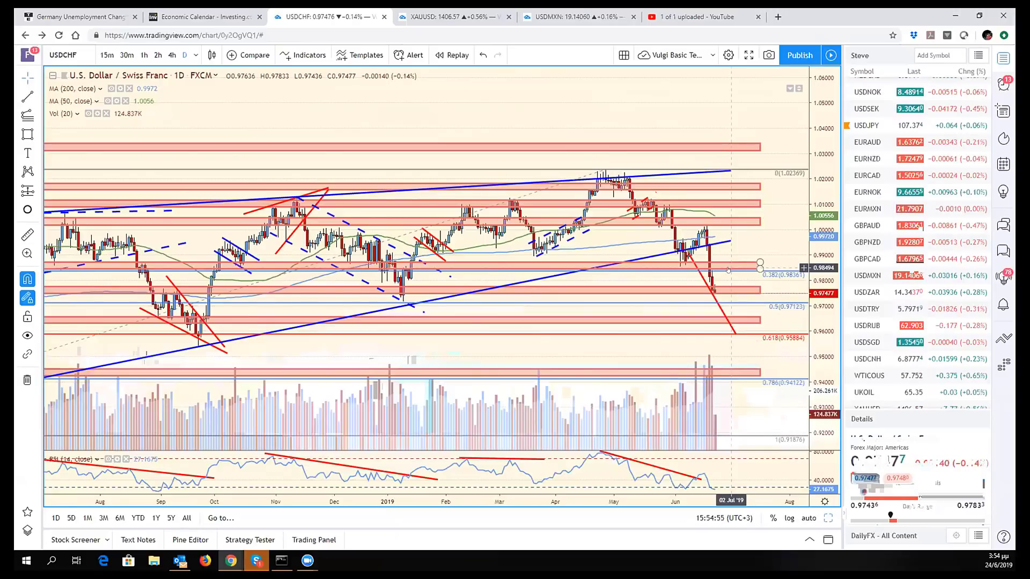
scroll(728, 270, "down", 1)
scroll(727, 269, "up", 2)
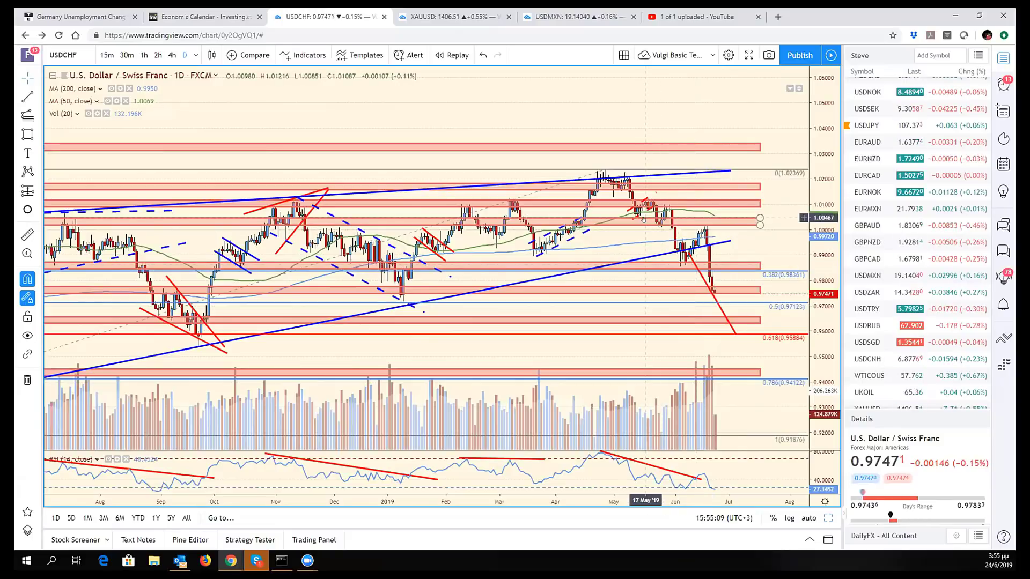
scroll(646, 220, "down", 5)
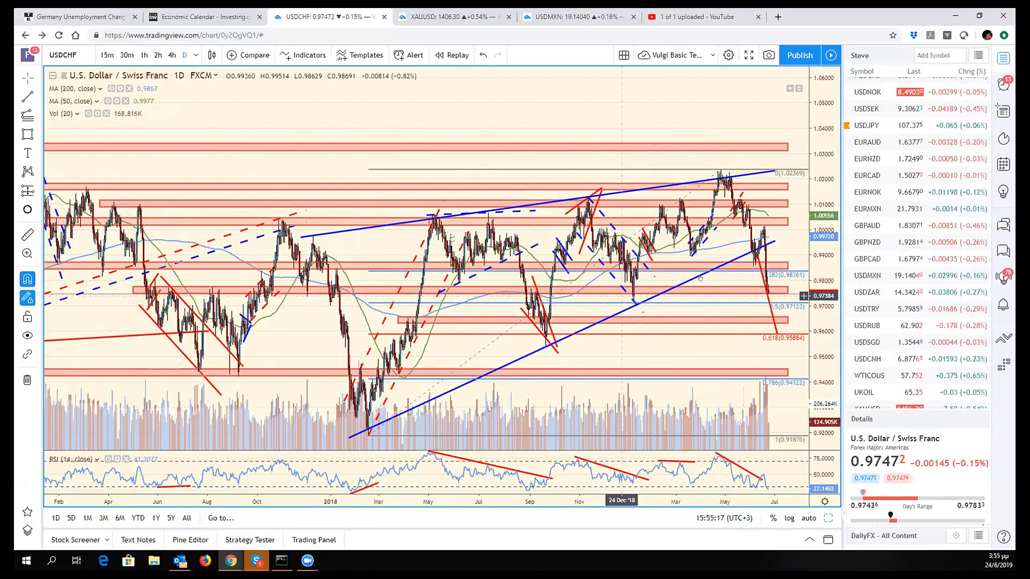
scroll(702, 275, "up", 5)
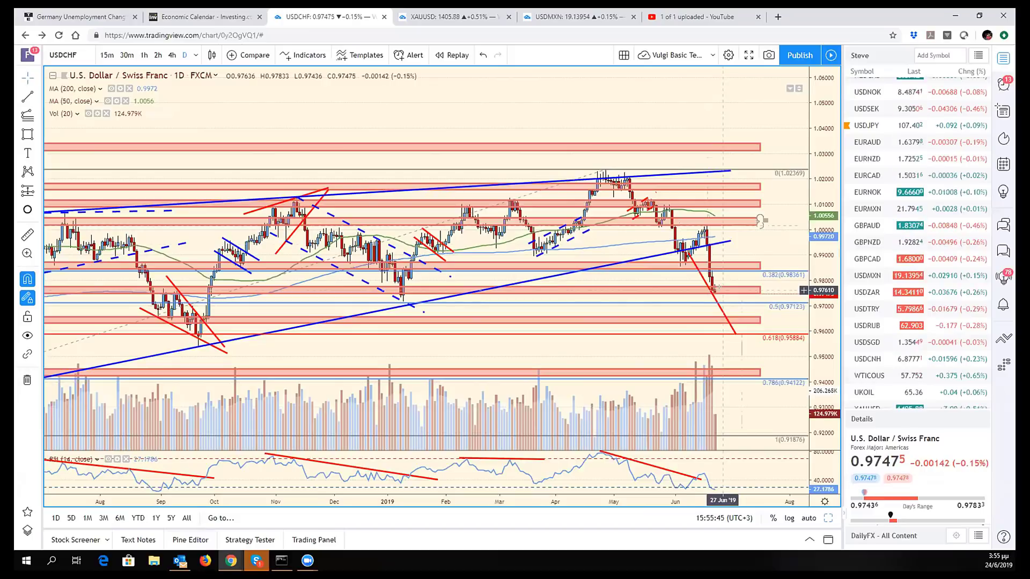
Draw a red projected path on USDCHF rising to 0.98361, then dropping to 0.95884.
left_click_drag(722, 290, 736, 334)
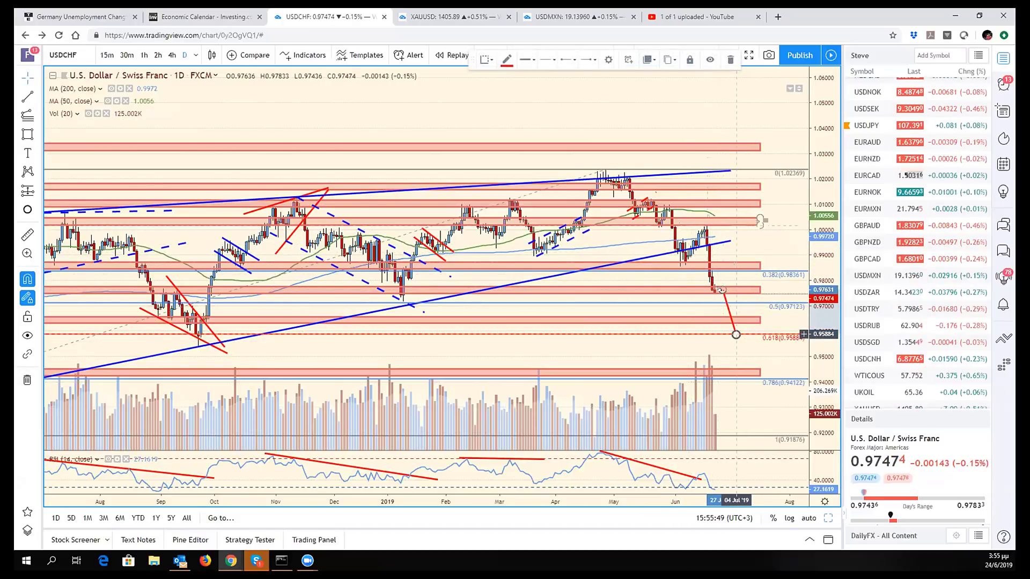
left_click_drag(736, 334, 736, 266)
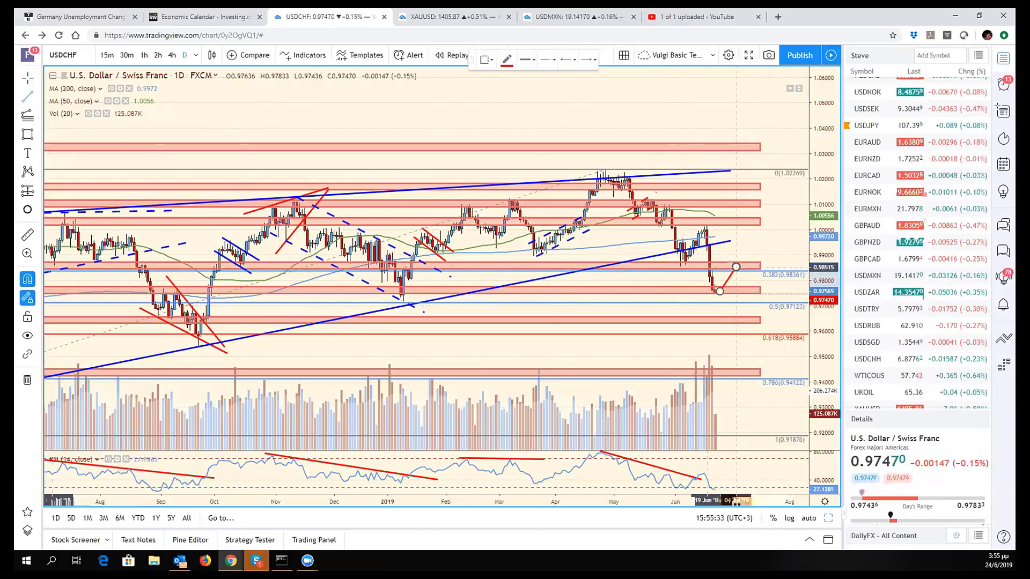
left_click(736, 267)
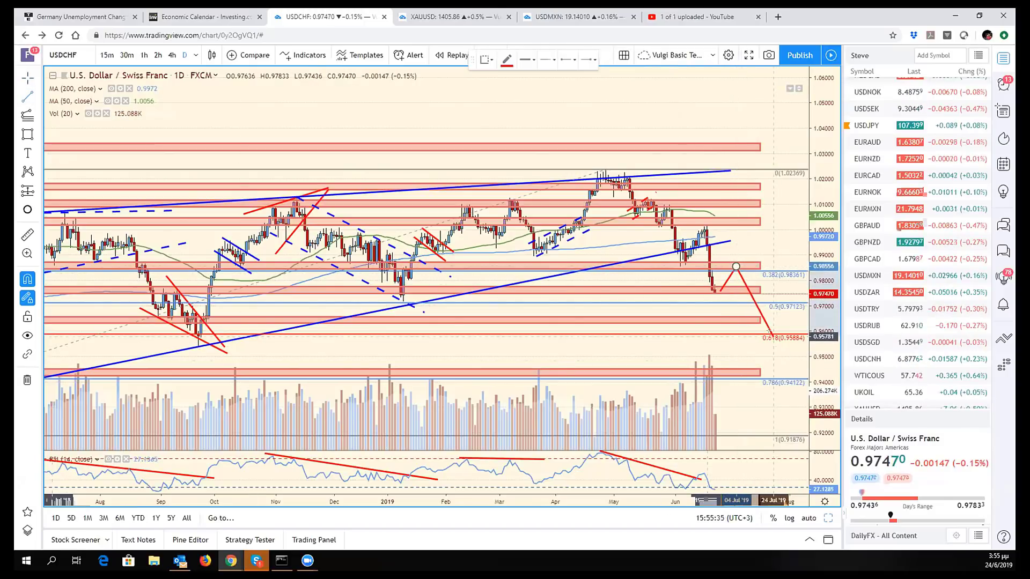
double_click(772, 335)
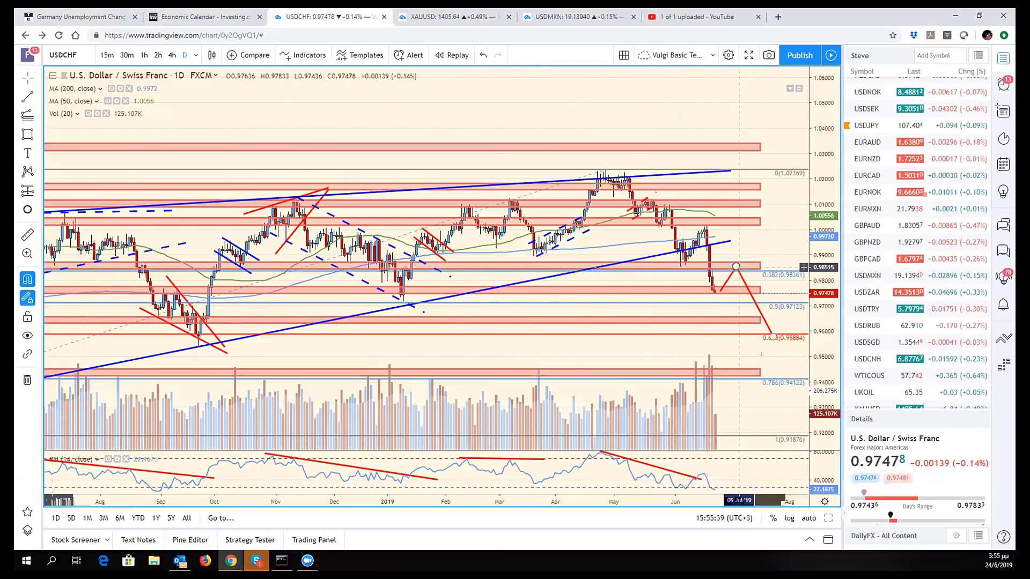
Adjust the USDCHF view, auto-fit the price scale, and restore the six-chart grid.
scroll(776, 355, "down", 2)
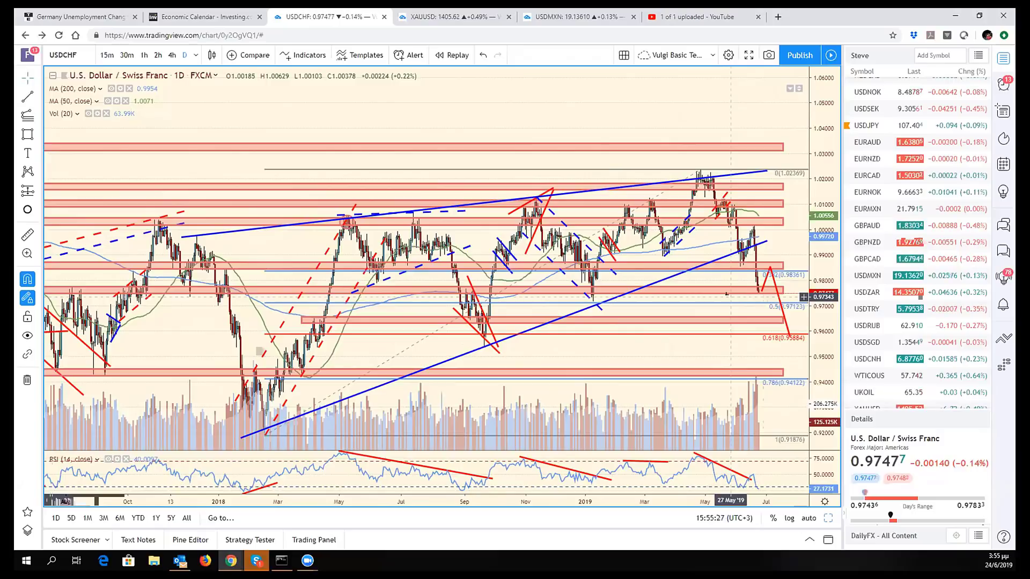
scroll(729, 298, "up", 2)
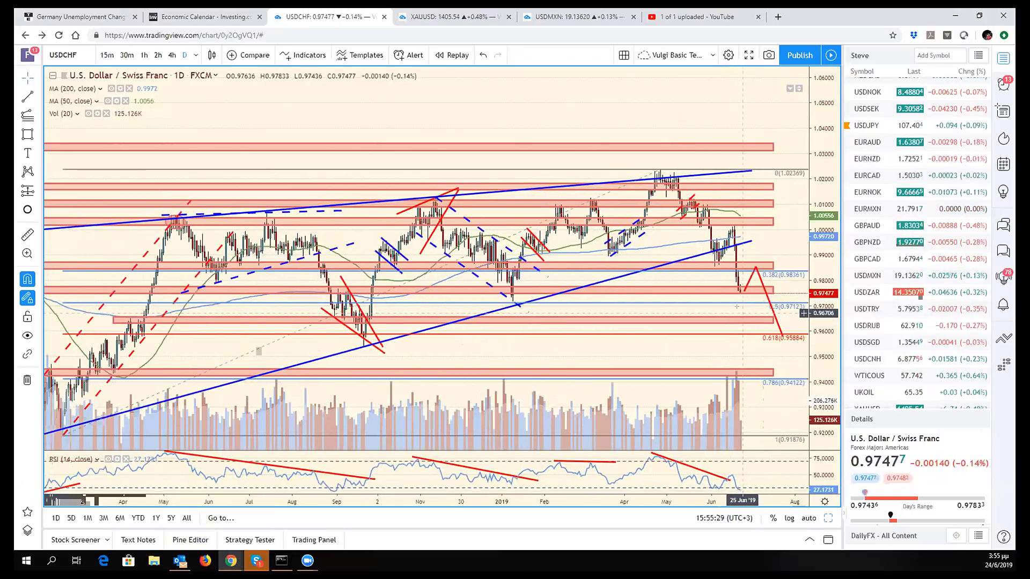
scroll(736, 306, "up", 2)
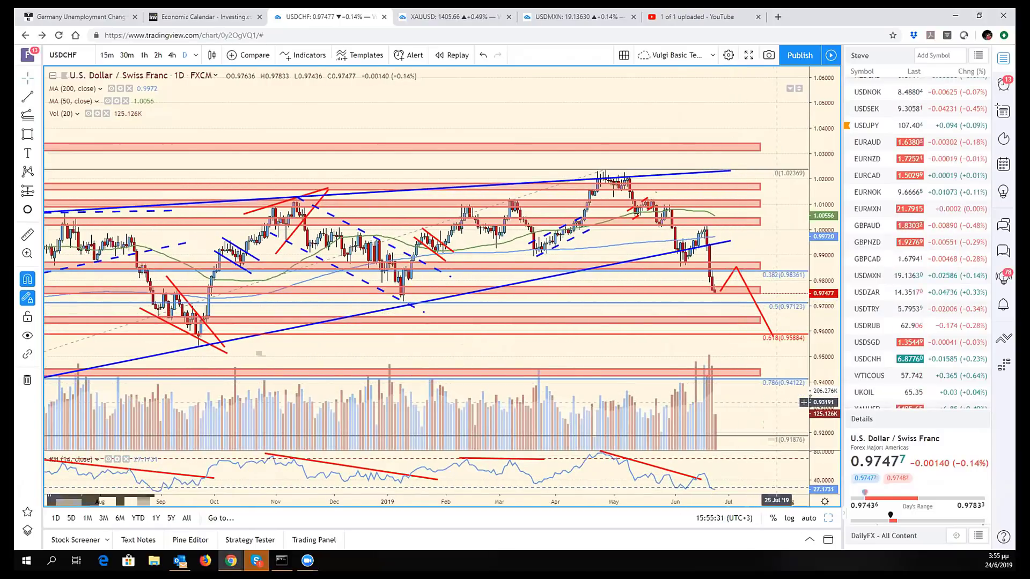
scroll(768, 395, "left", 5)
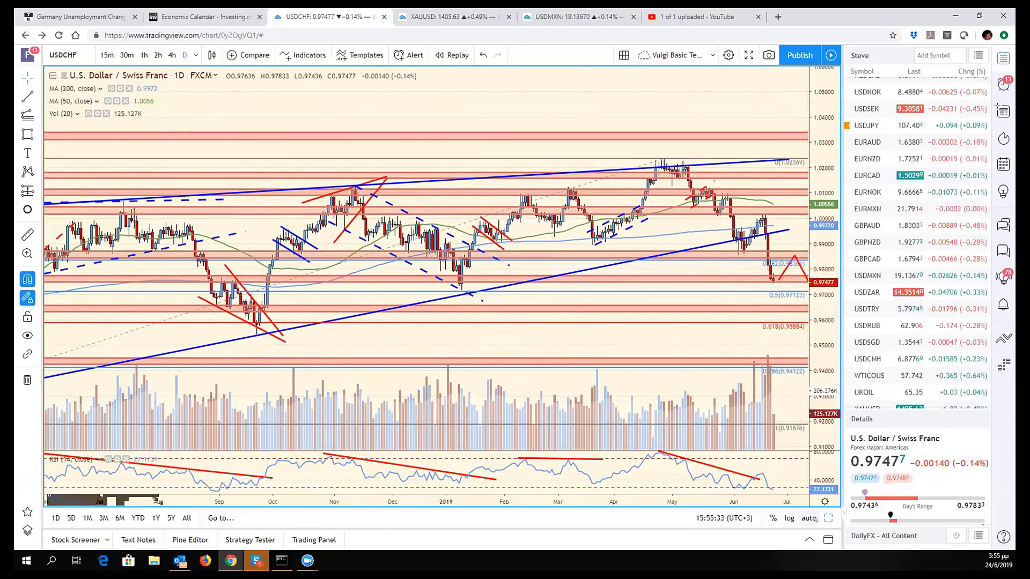
left_click(809, 518)
key("alt+Return")
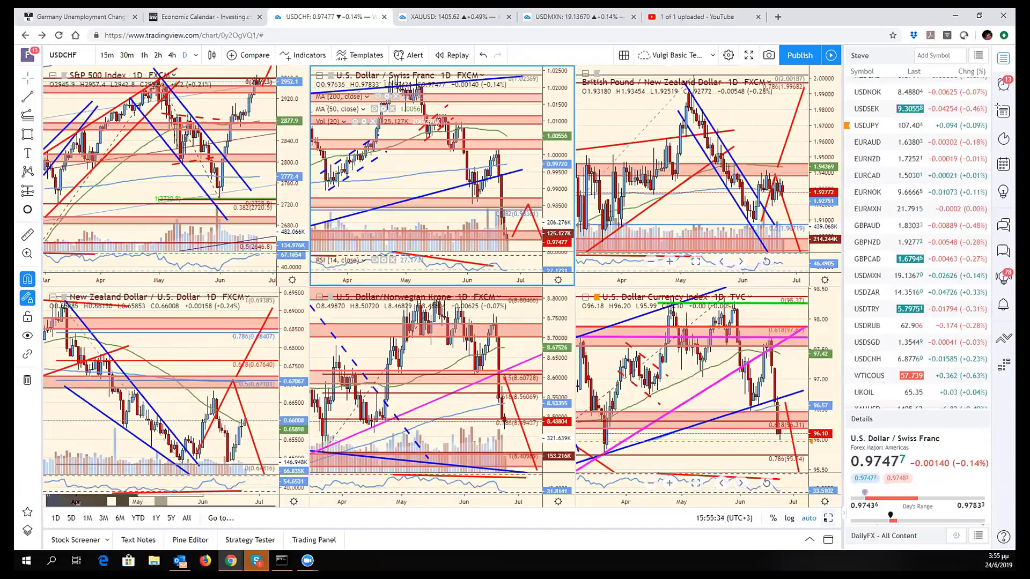
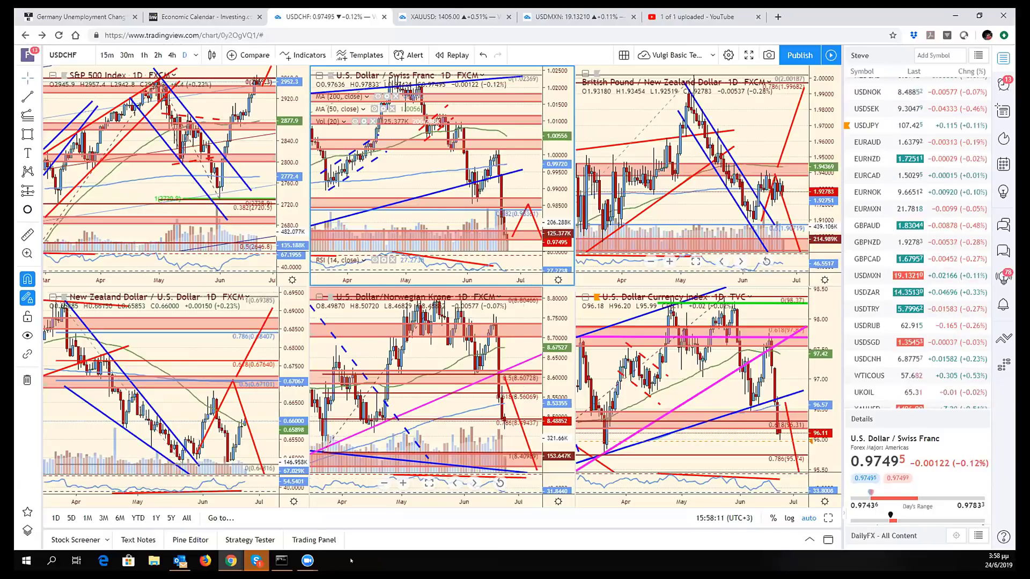
Change the NZD/USD pane to AUDNZD, maximize it, and pan toward later dates.
left_click(177, 354)
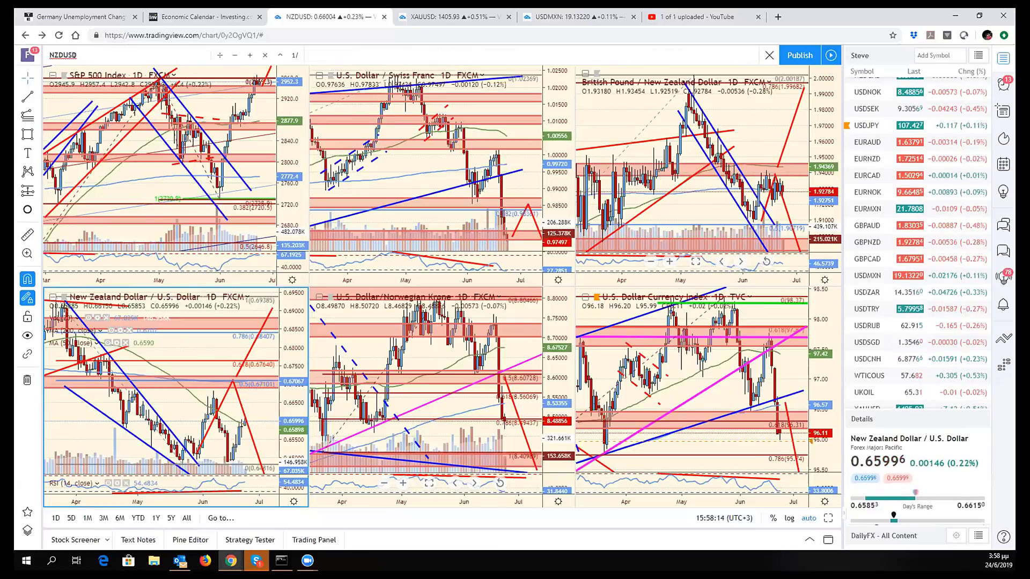
type("AUDNZD")
key("Return")
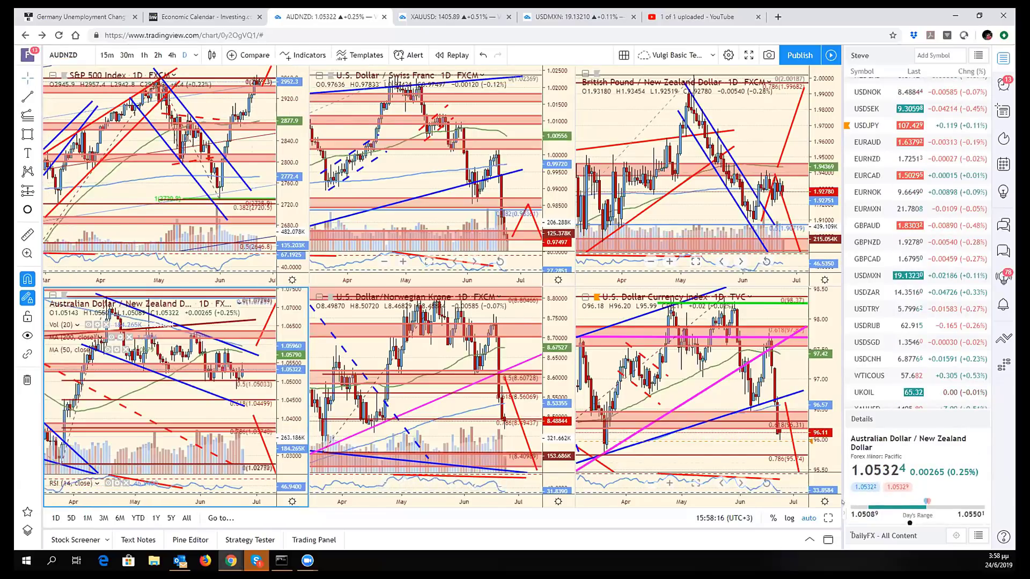
key("alt+Return")
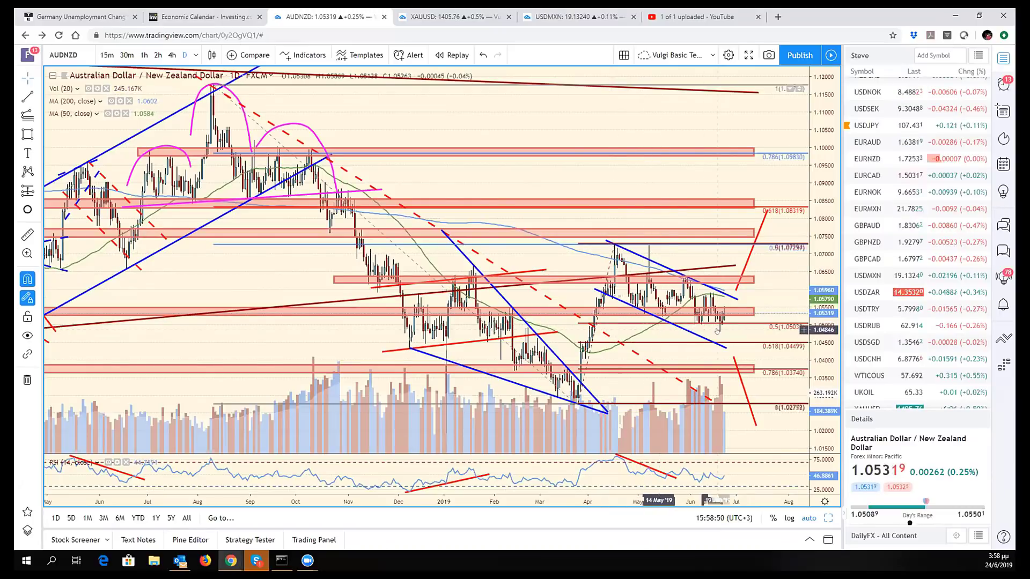
left_click_drag(718, 329, 669, 252)
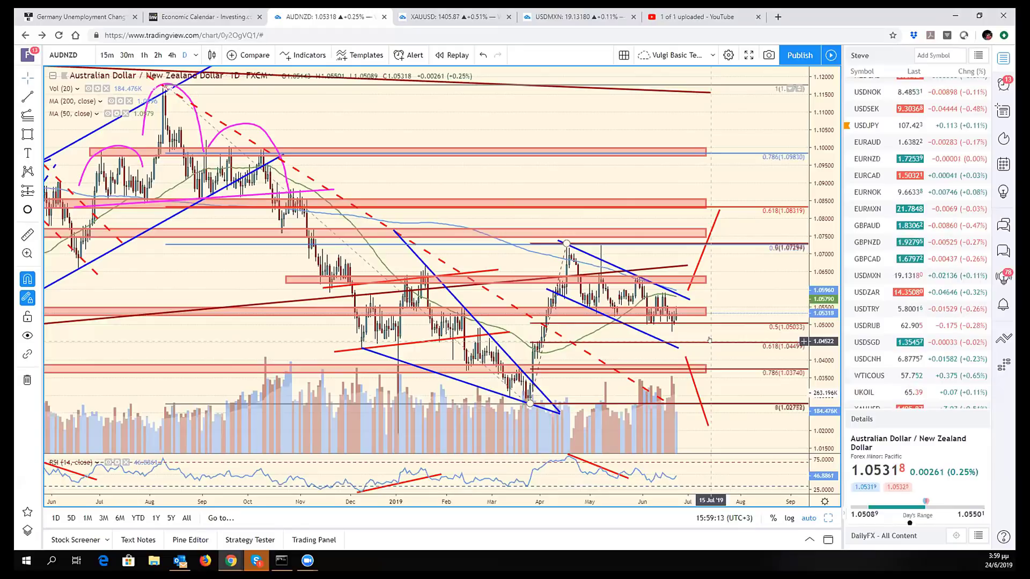
scroll(709, 339, "up", 1)
scroll(709, 338, "up", 1)
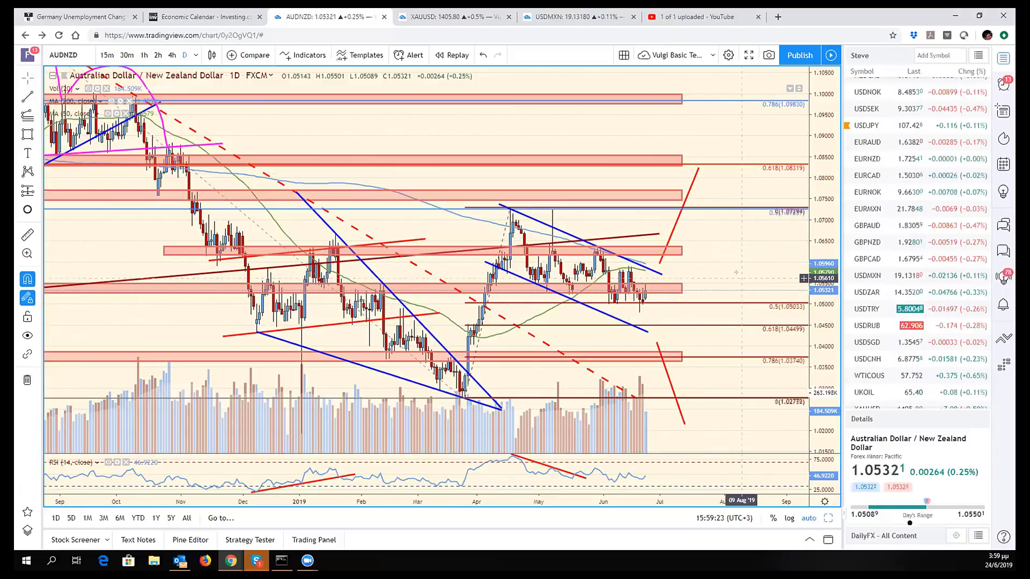
scroll(742, 278, "up", 5)
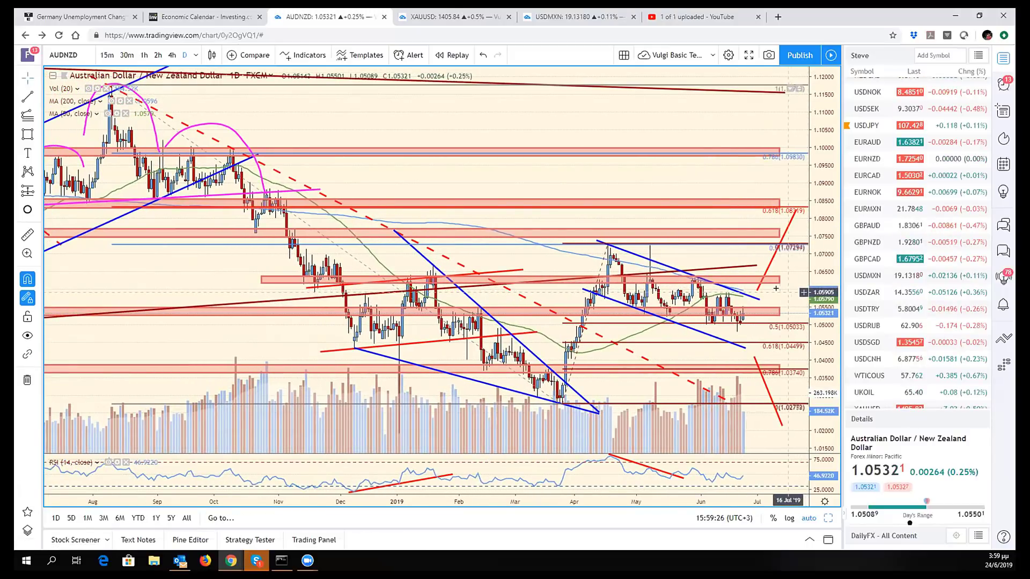
left_click_drag(775, 288, 803, 297)
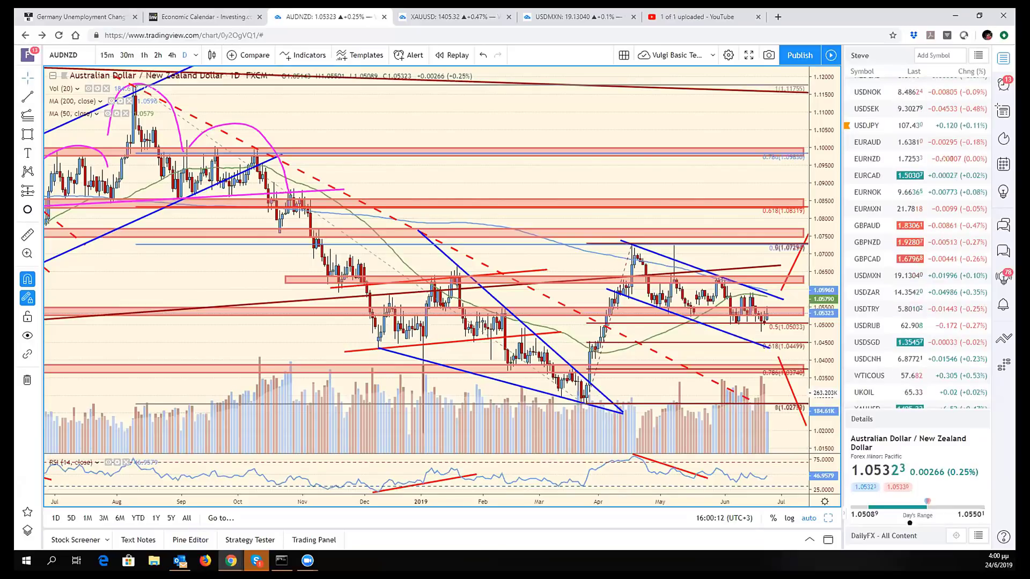
Restore the six-chart grid, load USDSEK in the lower-middle pane, and maximize it.
key("alt+Return")
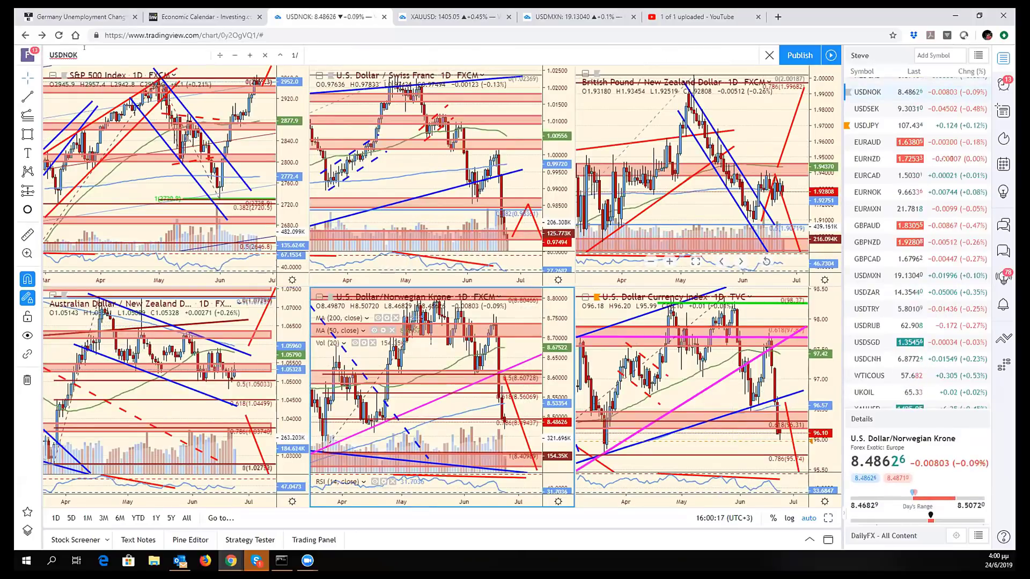
type("USDSEK")
key("Return")
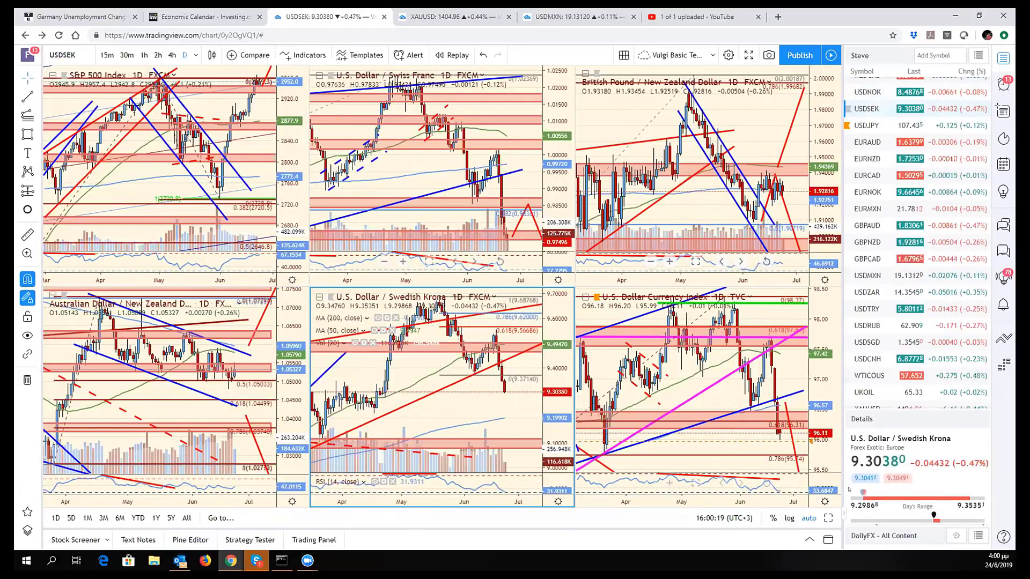
key("alt+Return")
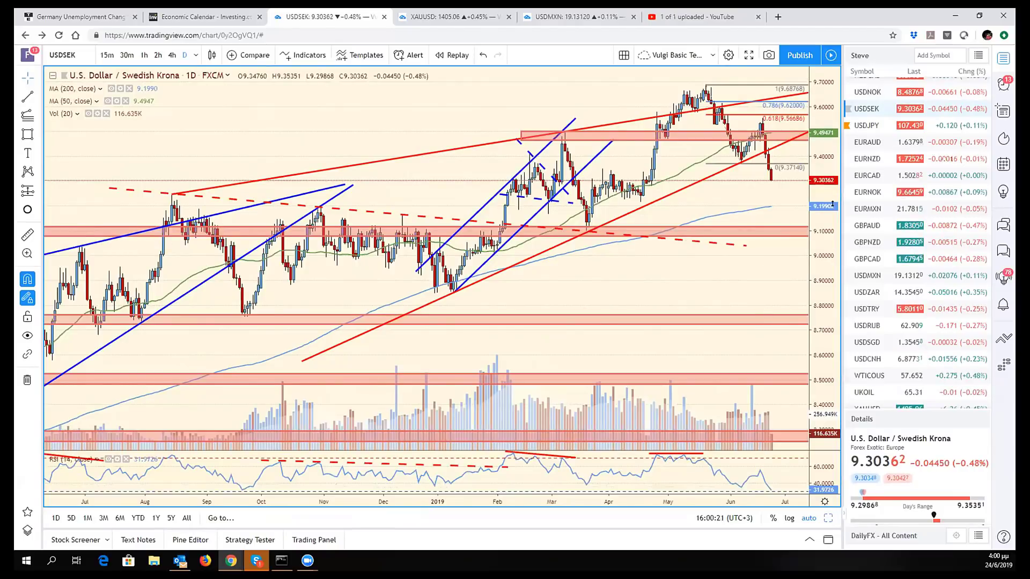
Compress the USD/SEK price scale and zoom out to about two years of history.
mouse_move(762, 270)
left_mouse_down()
mouse_move(792, 273)
mouse_move(762, 278)
left_mouse_up()
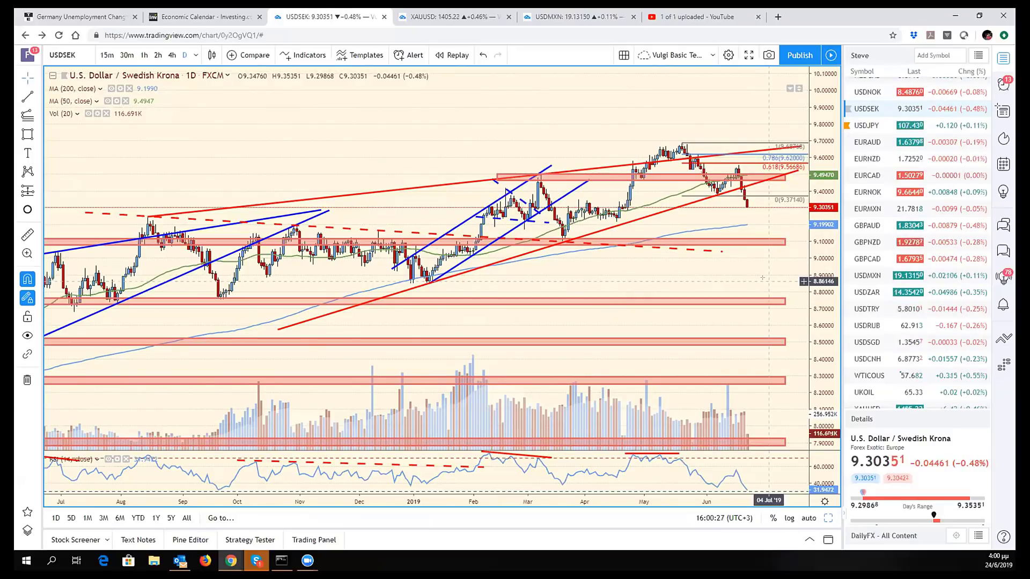
scroll(697, 253, "down", 1)
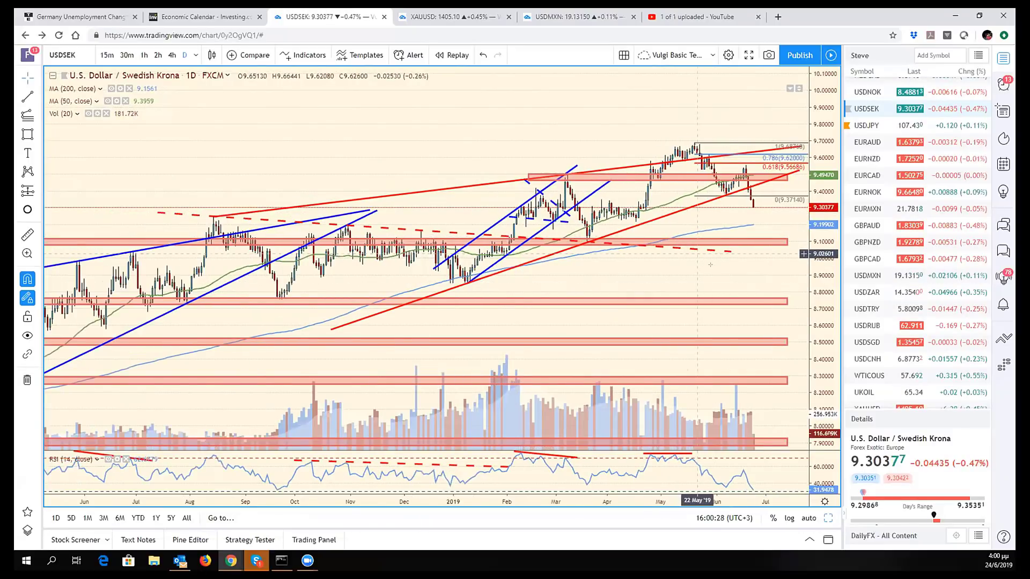
scroll(707, 262, "down", 1)
scroll(692, 258, "down", 2)
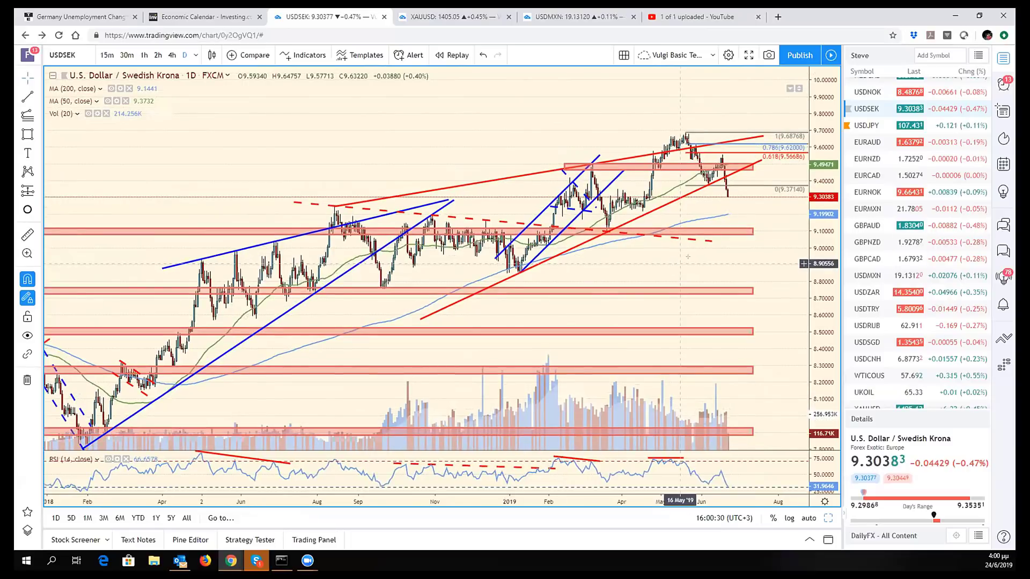
scroll(680, 263, "down", 2)
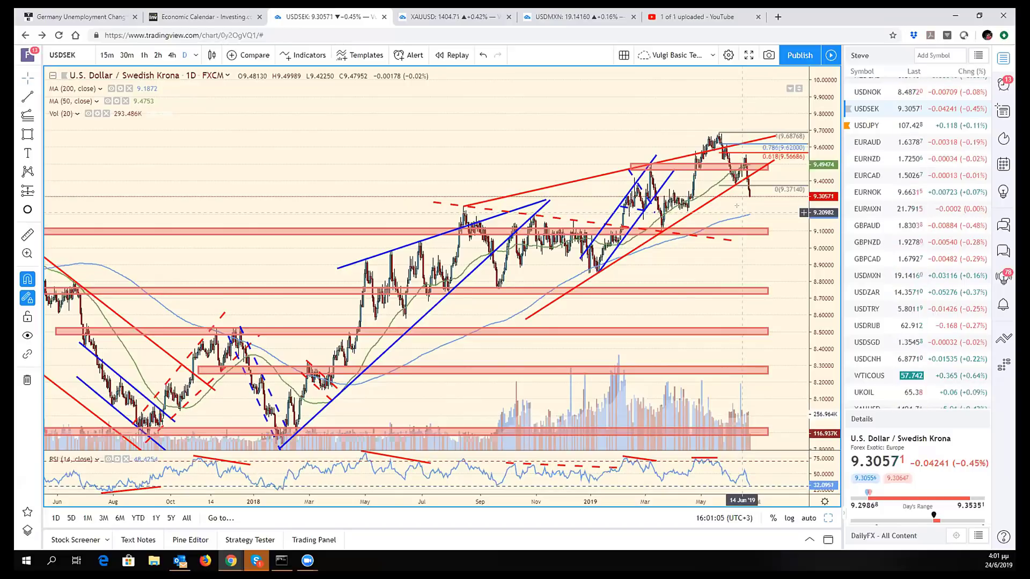
scroll(737, 206, "up", 3)
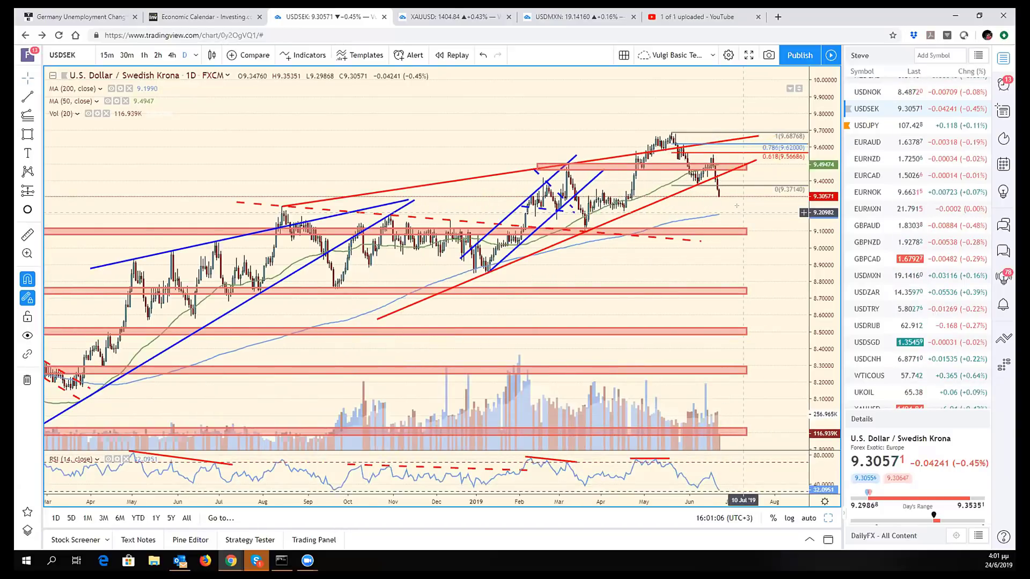
scroll(737, 205, "up", 2)
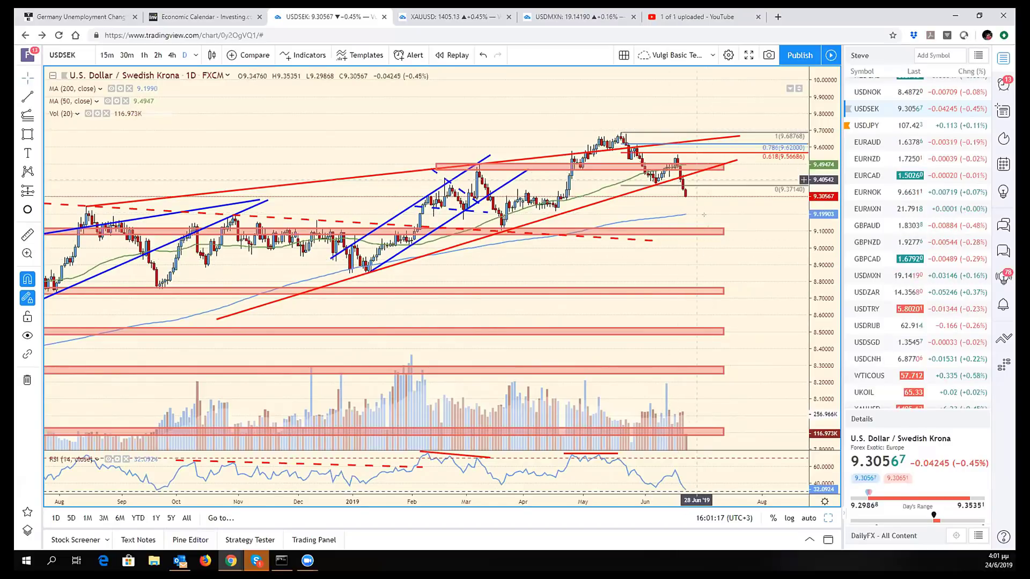
left_click_drag(741, 251, 743, 254)
scroll(744, 254, "down", 5)
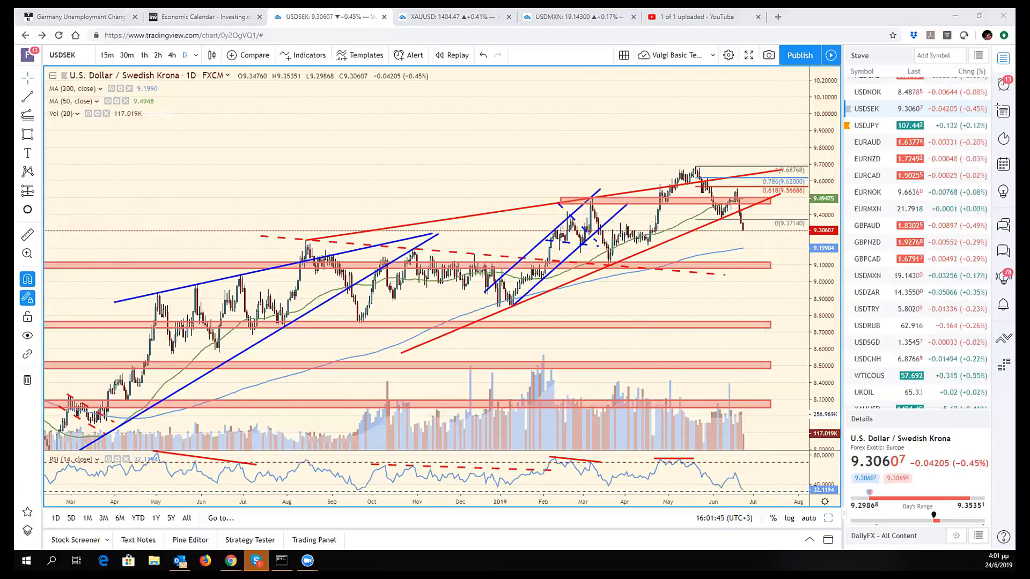
Hide the Chrome window with Win+D to reveal the desktop.
key("super+d")
key("super+d")
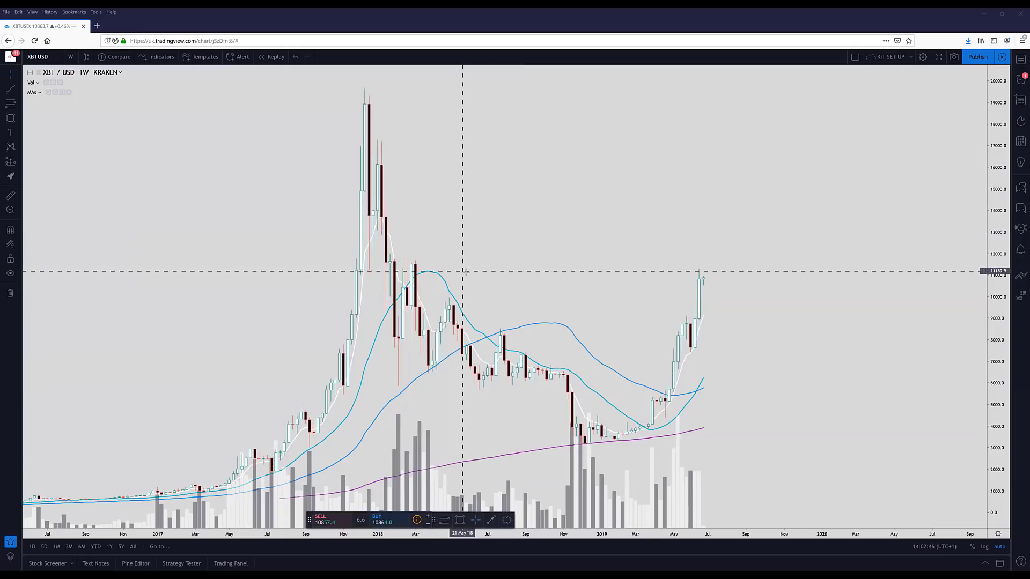
Zoom into the 2018–2019 weekly XBT/USD candles and dismiss the accidental symbol search.
scroll(464, 261, "up", 2)
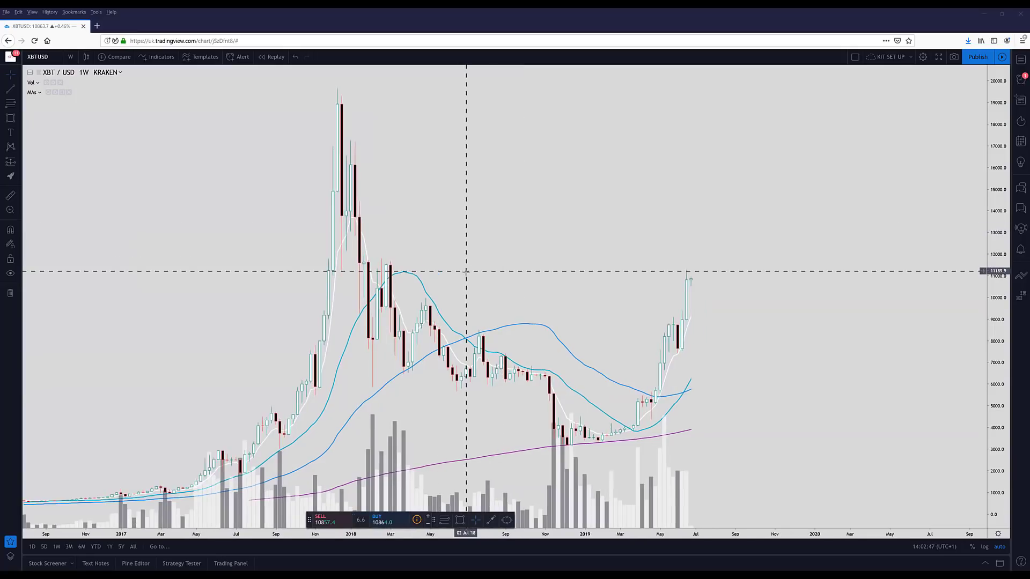
scroll(462, 261, "up", 1)
left_click_drag(641, 369, 695, 369)
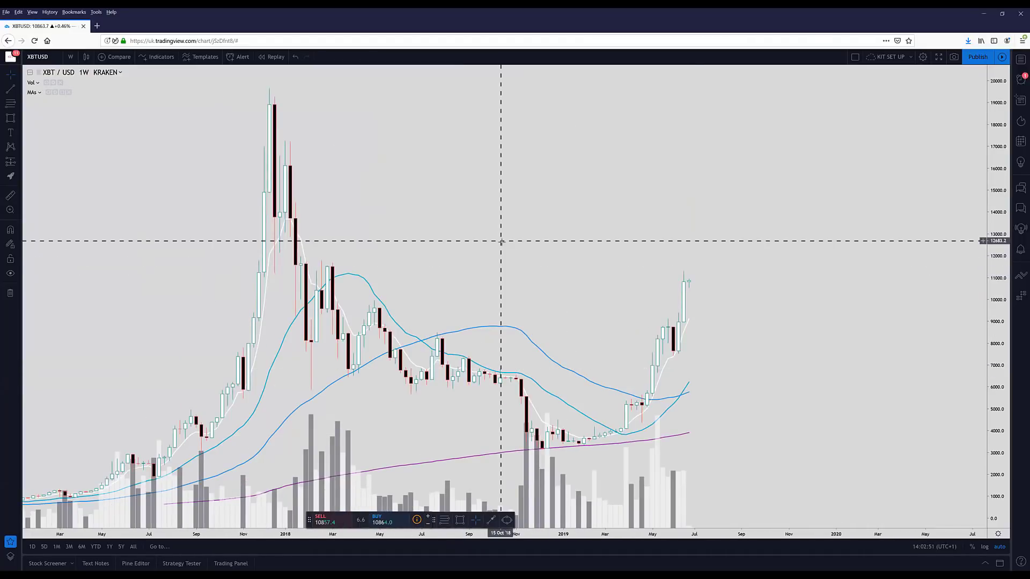
left_click_drag(492, 241, 487, 241)
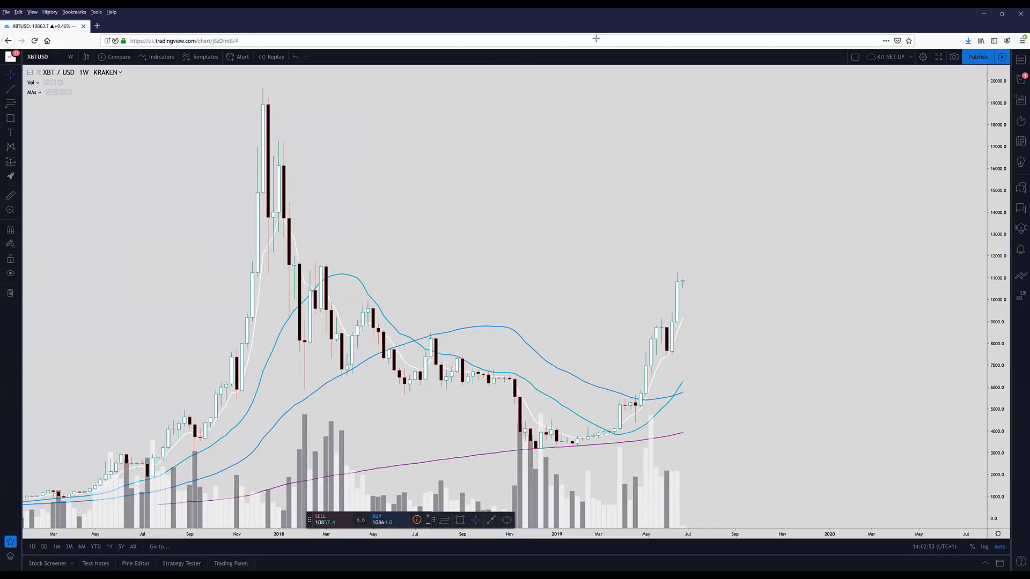
left_click_drag(520, 165, 514, 165)
scroll(510, 184, "up", 5)
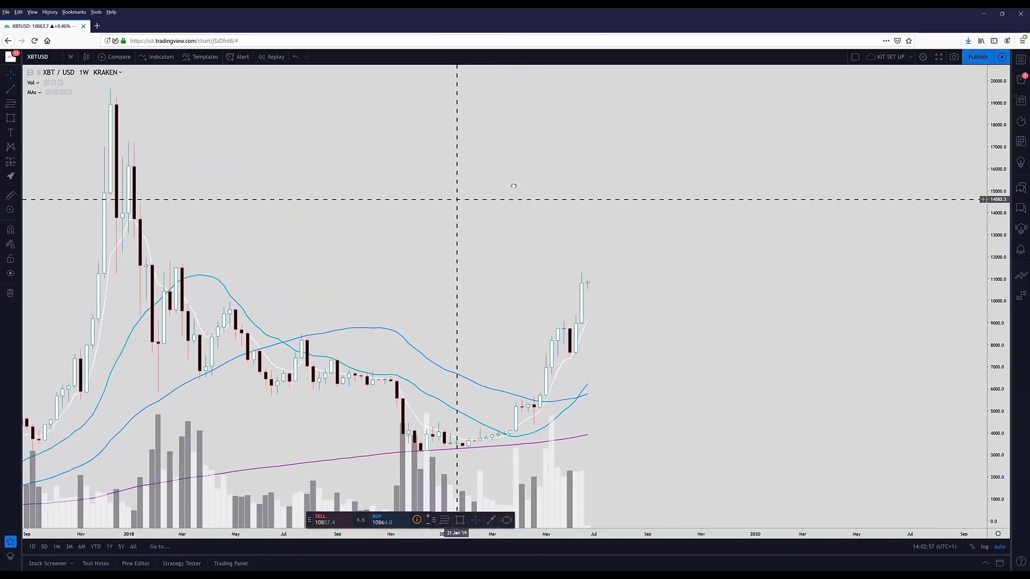
left_click_drag(571, 181, 570, 178)
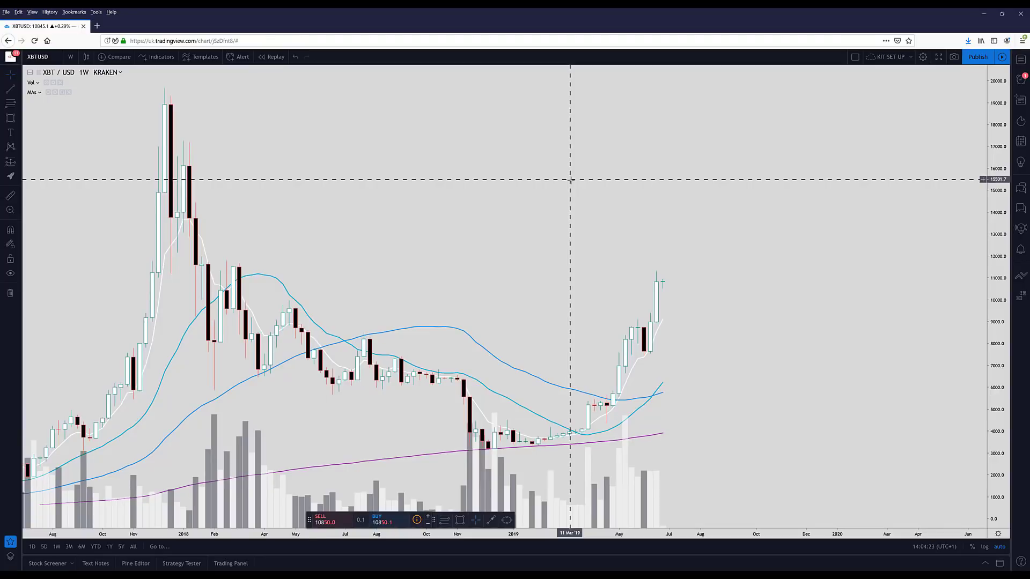
type("+")
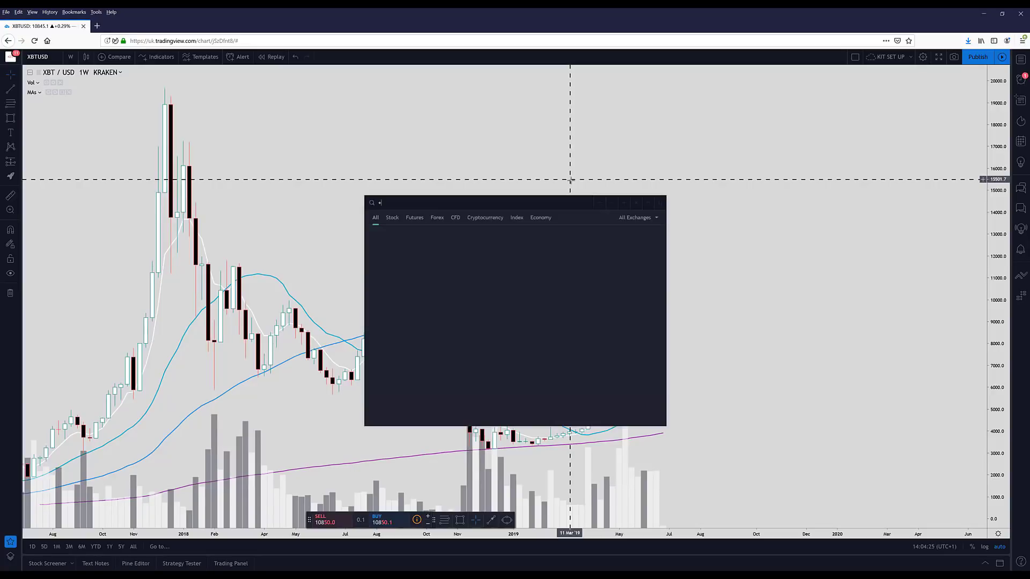
key("Escape")
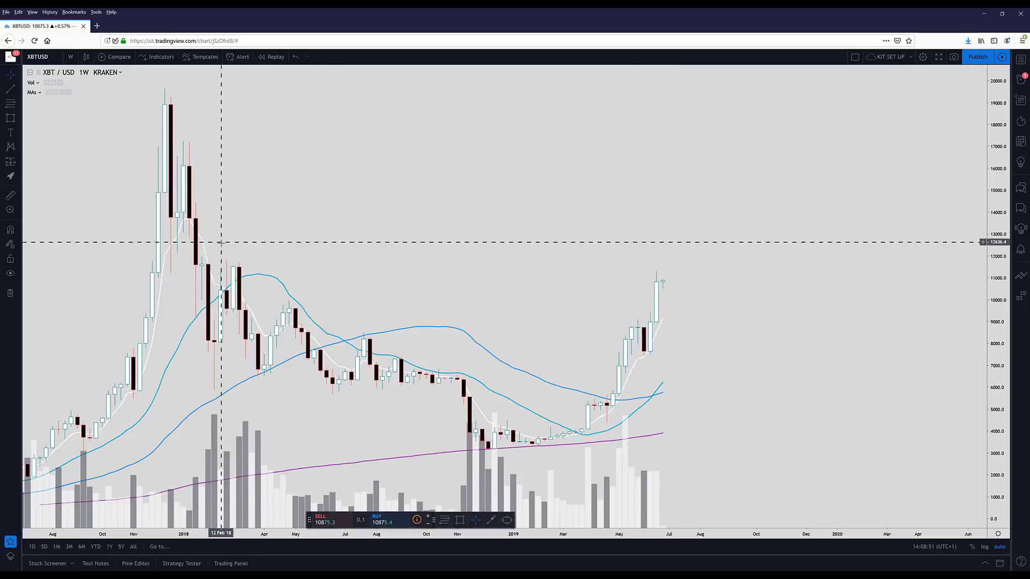
Place a 'tradingroomap' text label above the 2018 candles and confirm its style.
left_click(373, 156)
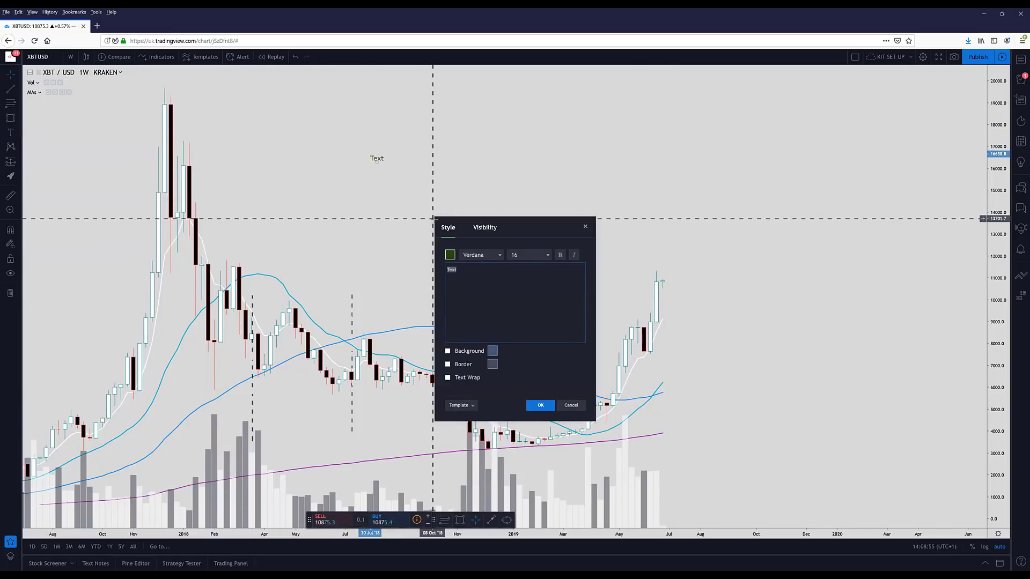
type("tradingroomapp")
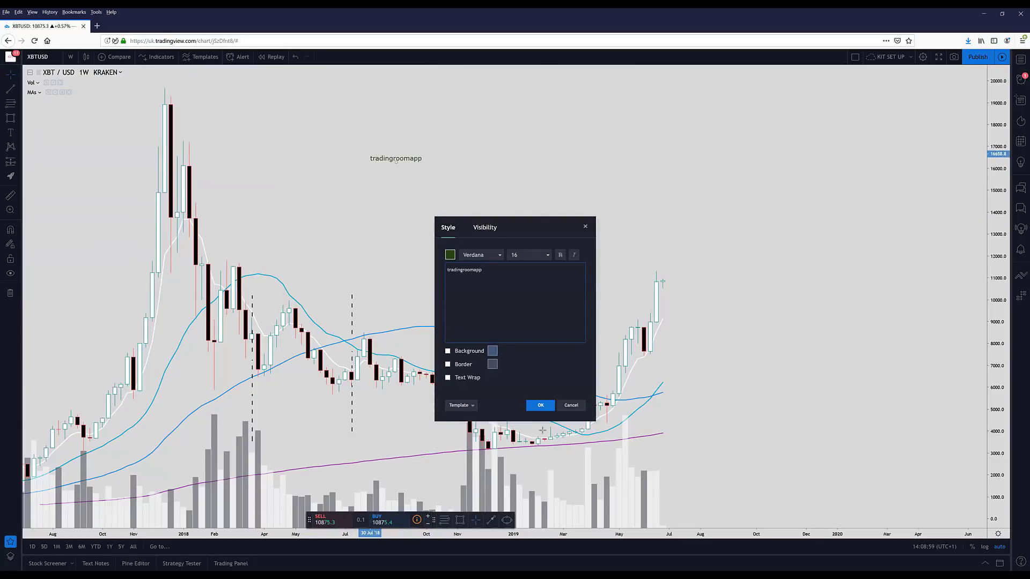
left_click(540, 405)
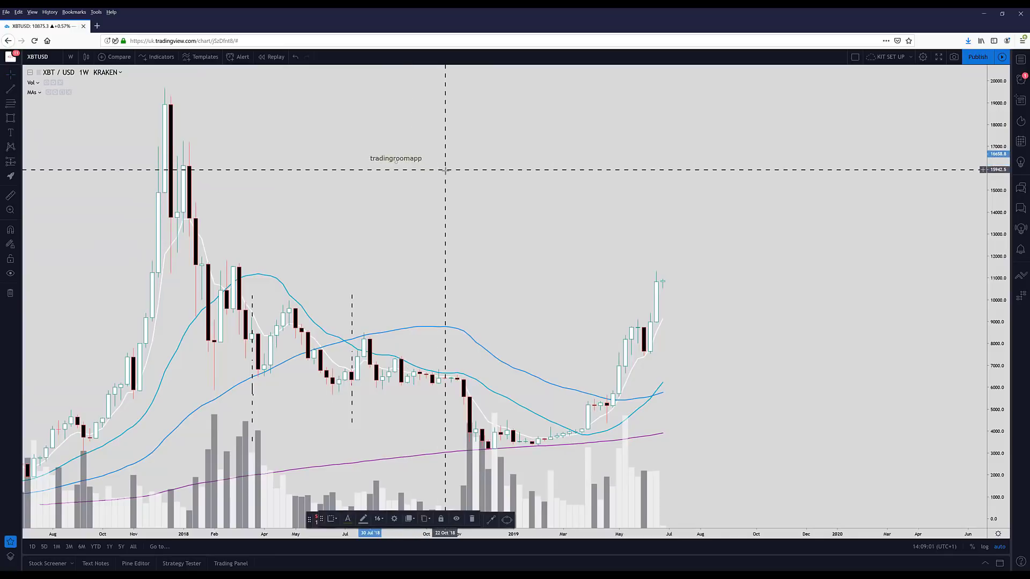
Delete the tradingroomapp text label, then remove the dashed vertical lines with Ctrl+Z.
key("Delete")
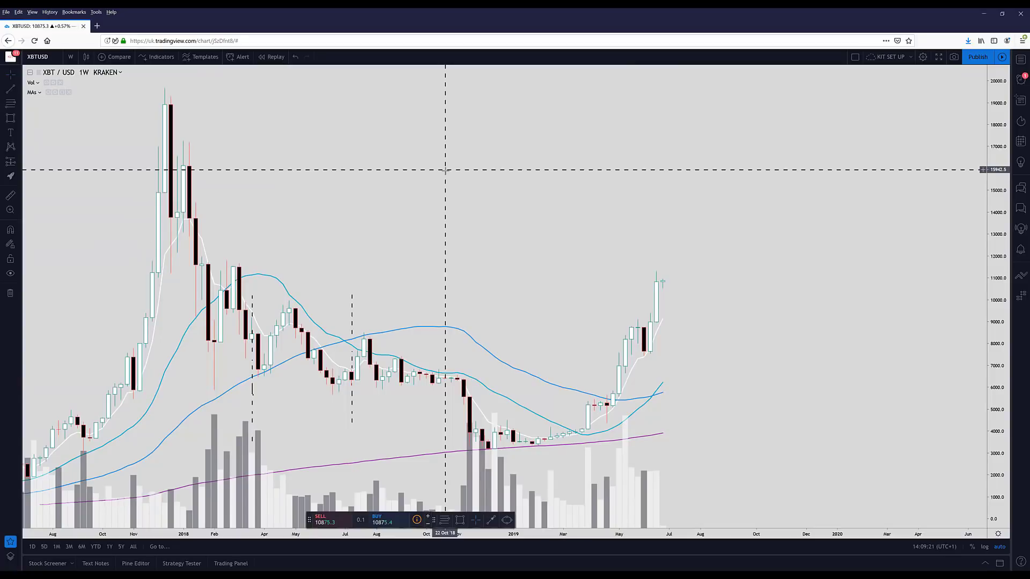
key("ctrl+z")
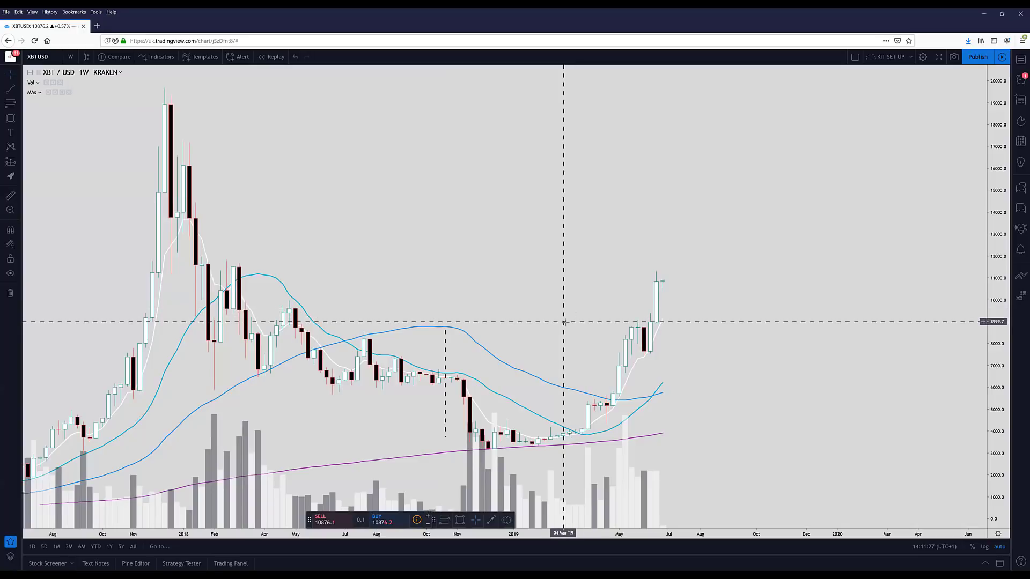
Change the XBT/USD chart interval from weekly (W) to 12 hours.
scroll(570, 327, "up", 5)
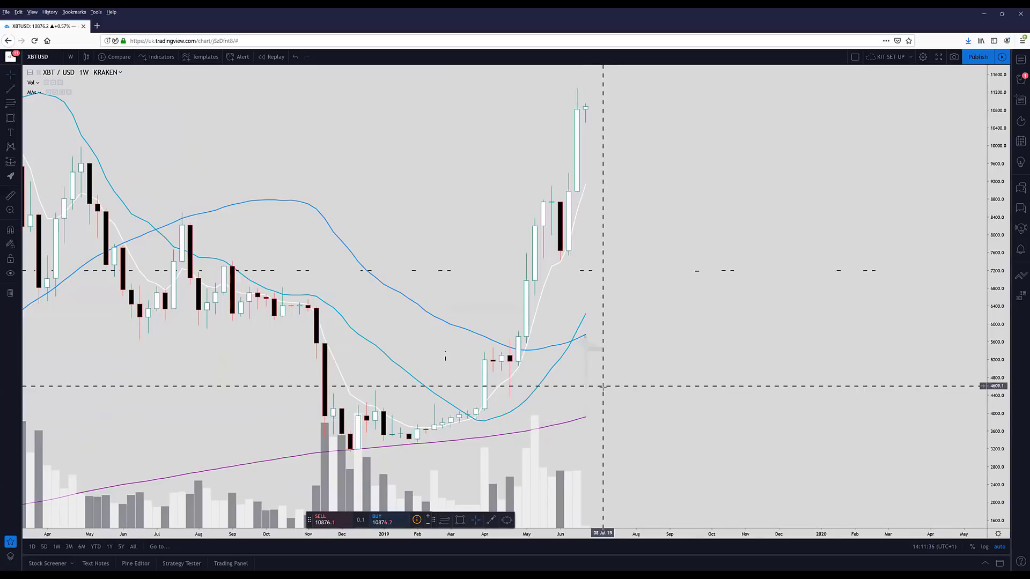
scroll(601, 385, "down", 5)
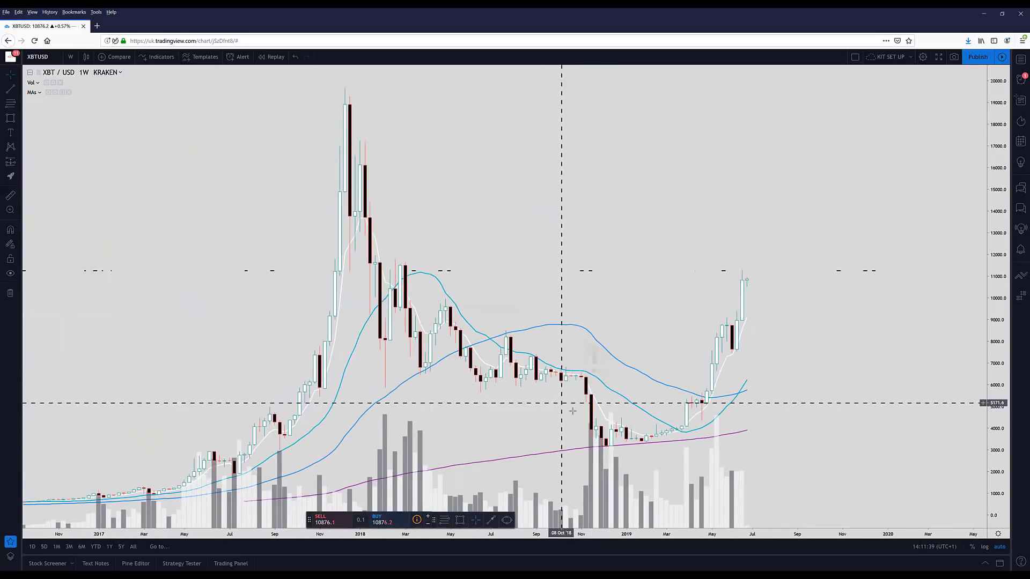
scroll(681, 401, "up", 3)
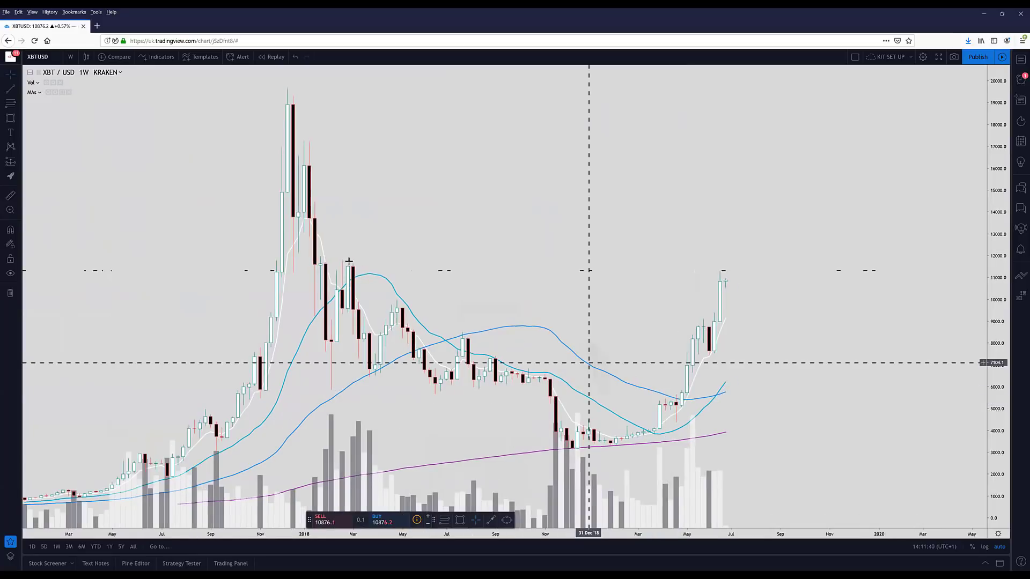
left_click(72, 57)
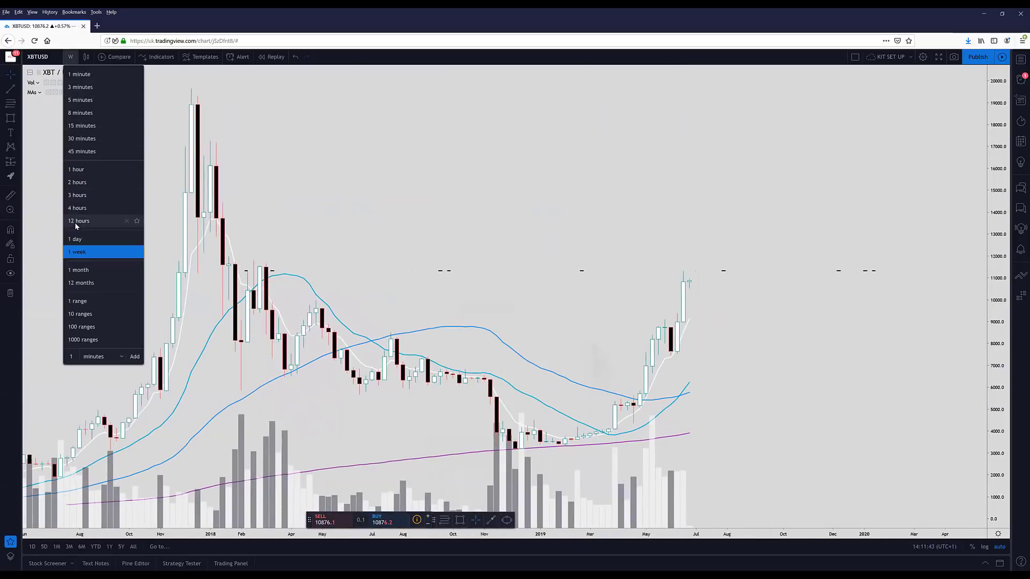
left_click(78, 222)
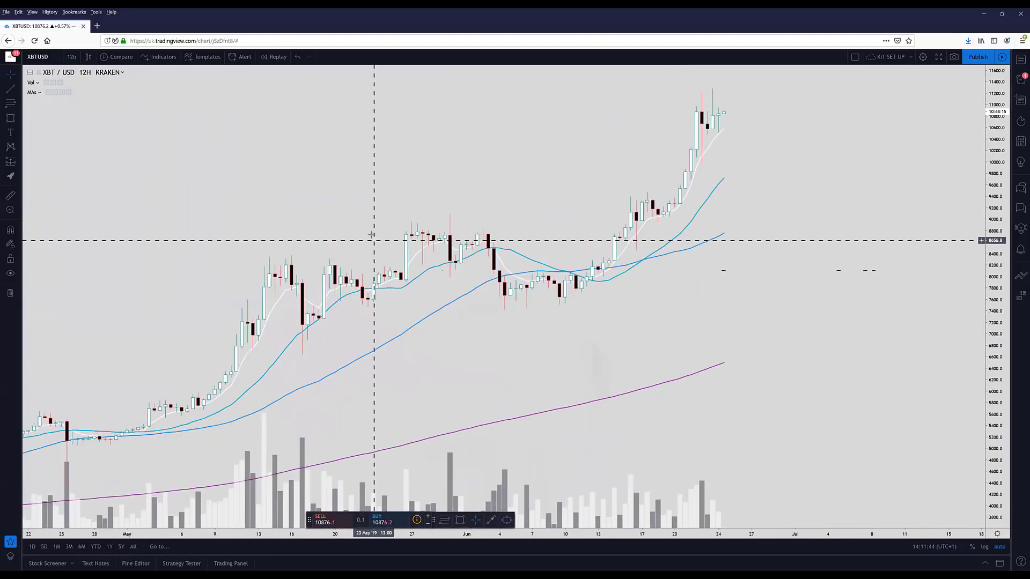
Zoom out and pan the 12-hour chart to cover October 2018 through June 2019.
scroll(370, 232, "down", 6)
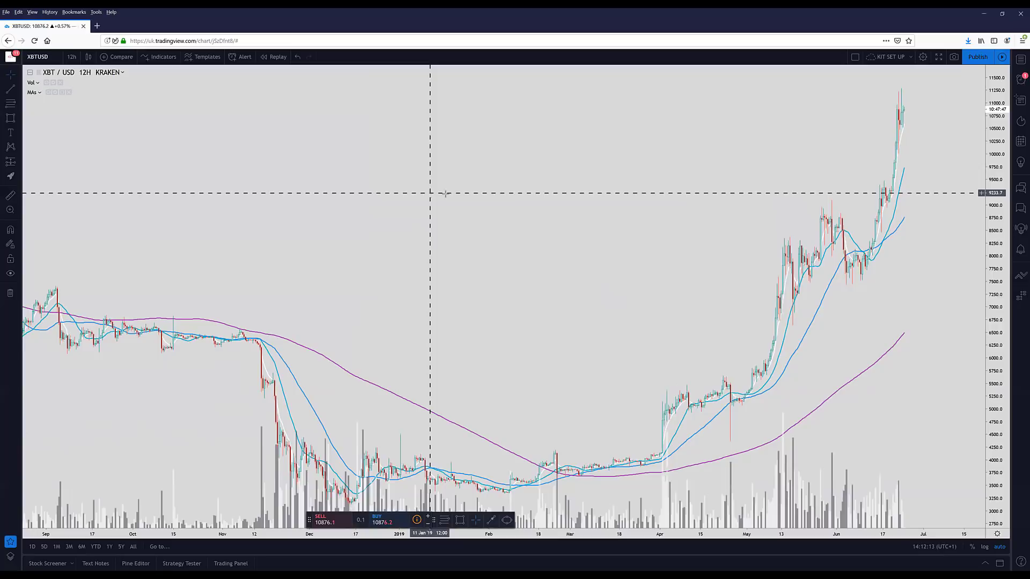
left_click_drag(542, 223, 437, 217)
scroll(453, 212, "up", 2)
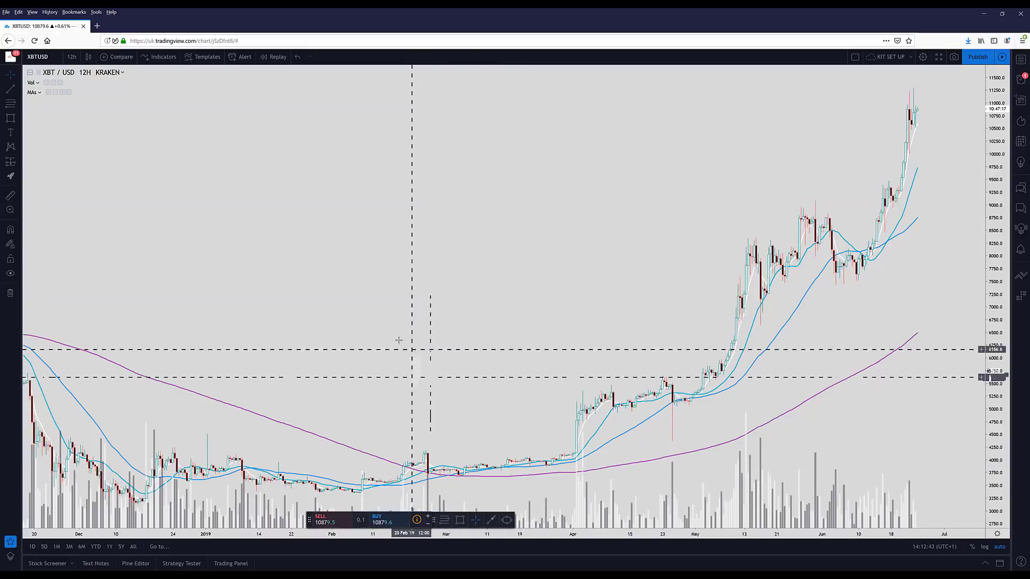
Zoom and pan the 12-hour chart to frame roughly July 2018 to June 2019.
scroll(362, 302, "down", 6)
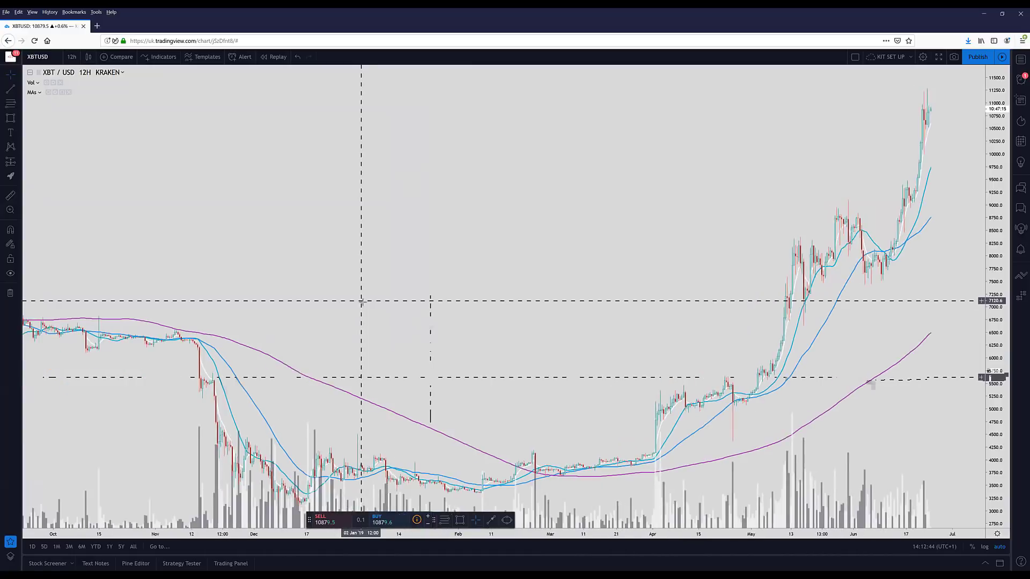
scroll(362, 301, "down", 4)
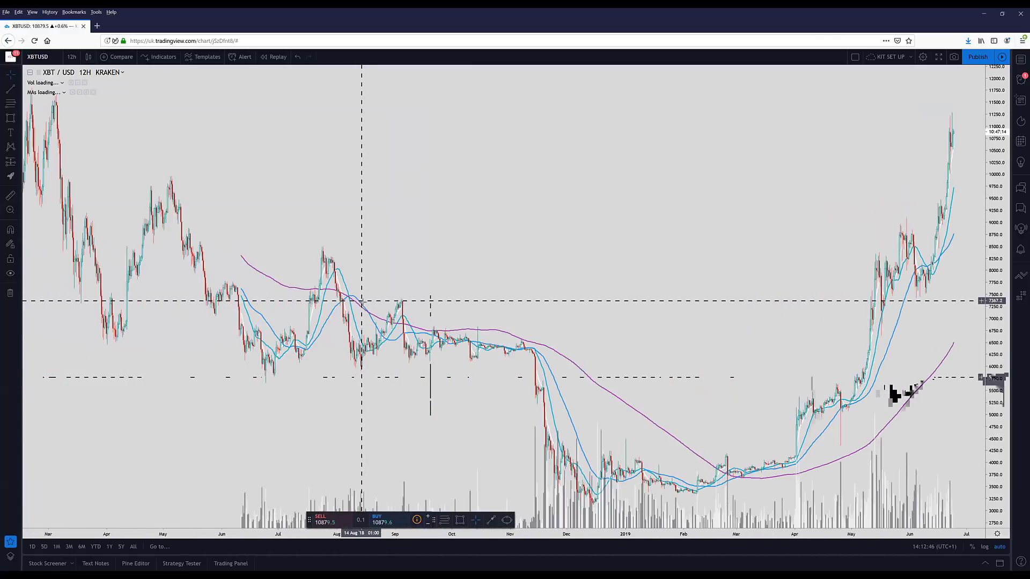
scroll(362, 302, "down", 4)
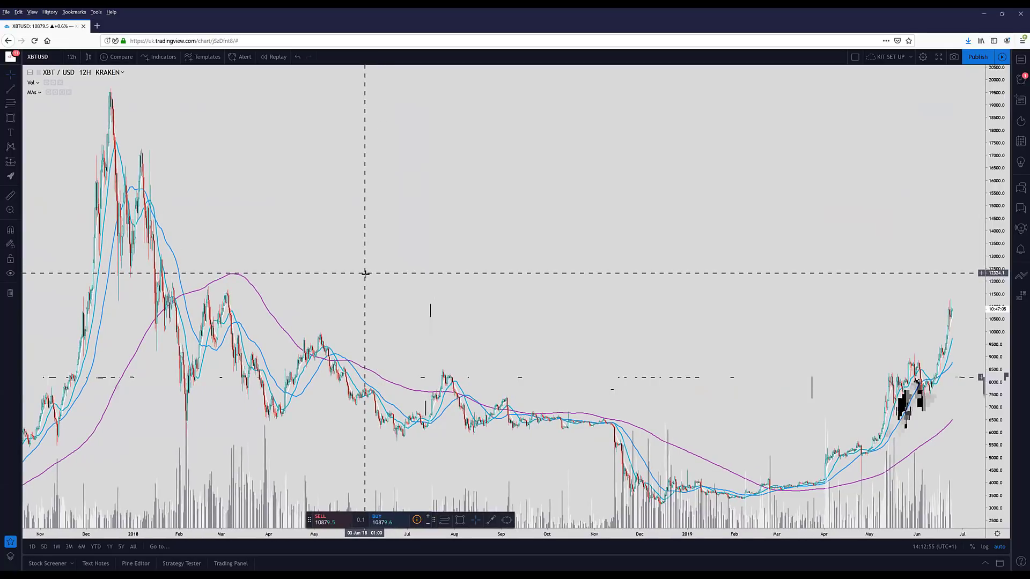
left_click_drag(365, 273, 374, 272)
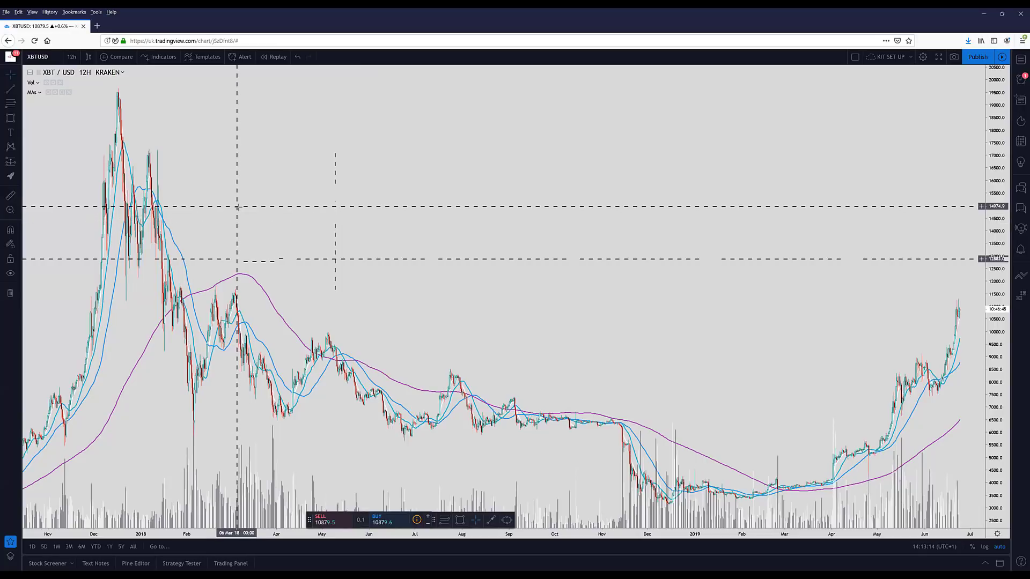
scroll(204, 201, "left", 2)
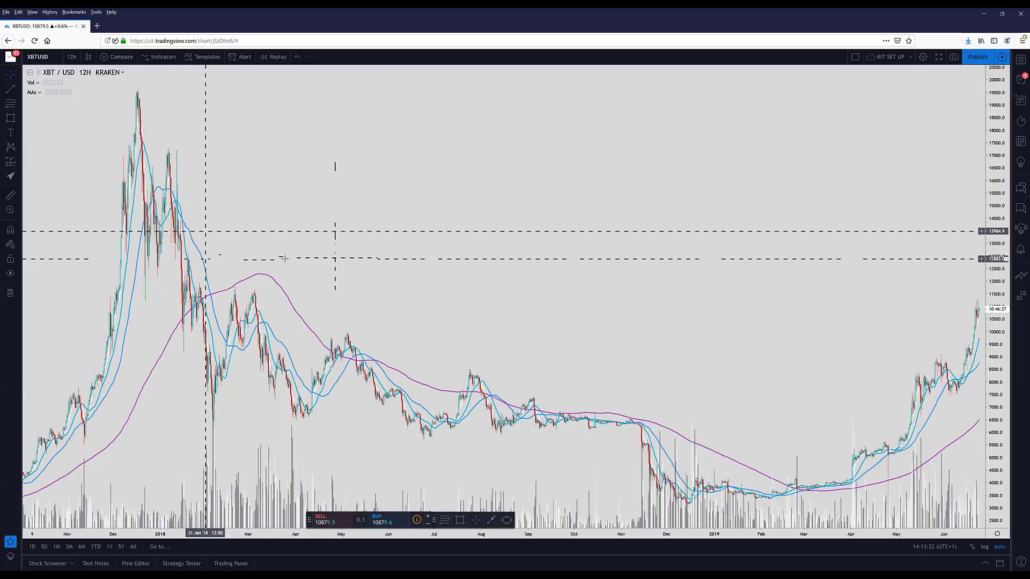
scroll(446, 395, "right", 2)
scroll(446, 395, "right", 1)
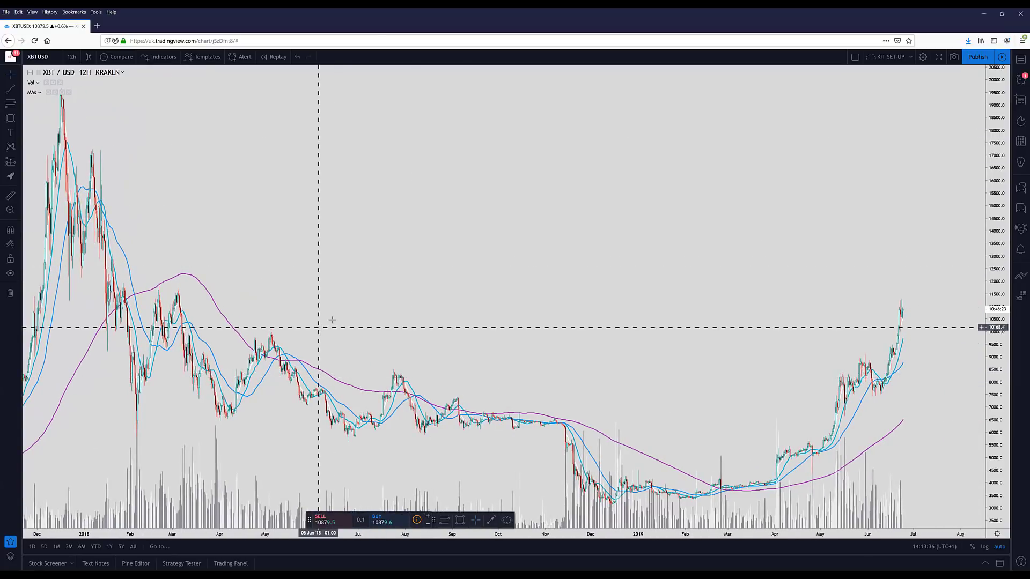
scroll(287, 313, "up", 1)
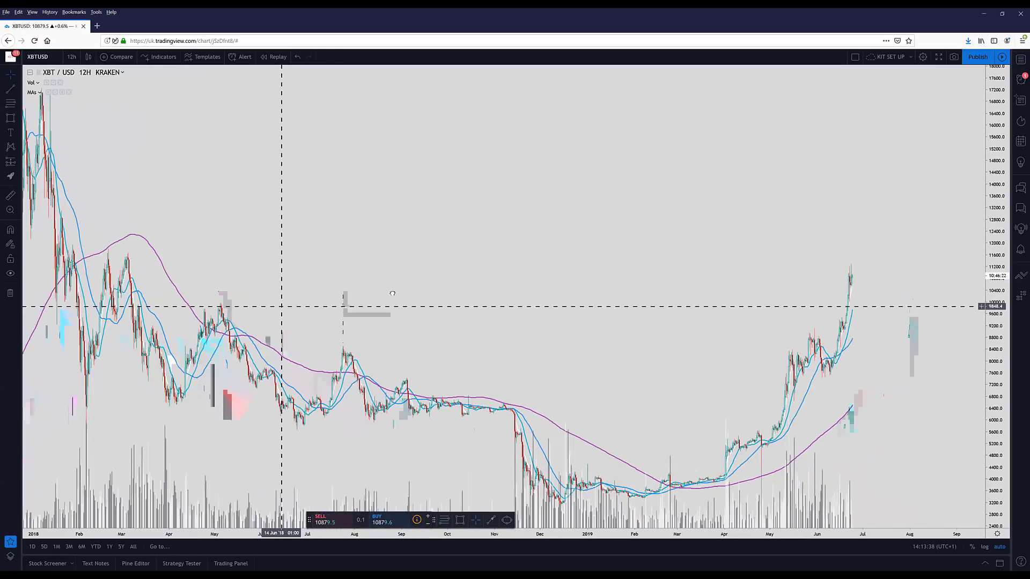
scroll(386, 349, "up", 2)
scroll(387, 349, "left", 2)
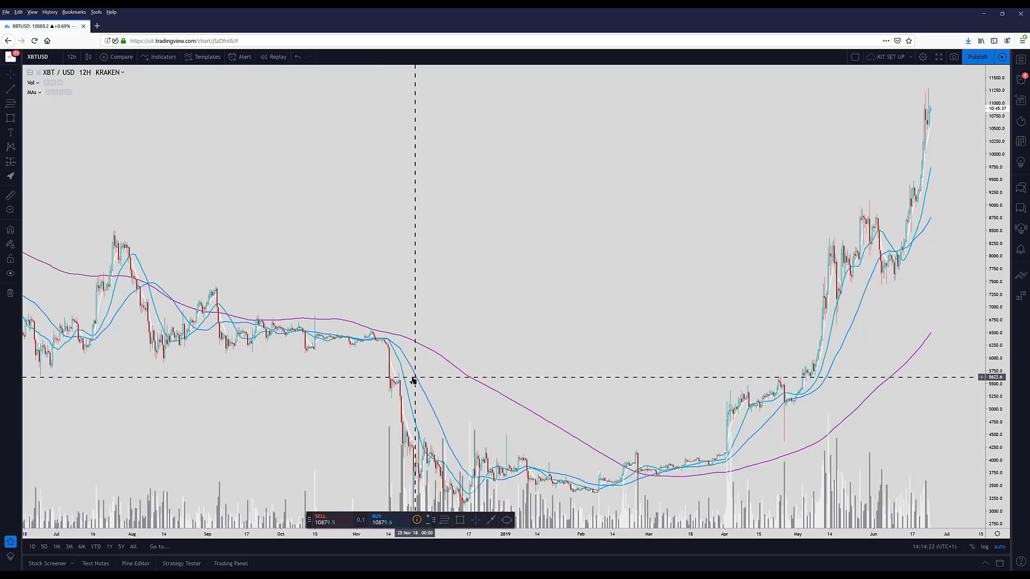
Zoom out to late 2017–June 2019, showing the December 2017 peak near 19,700.
scroll(413, 375, "down", 2)
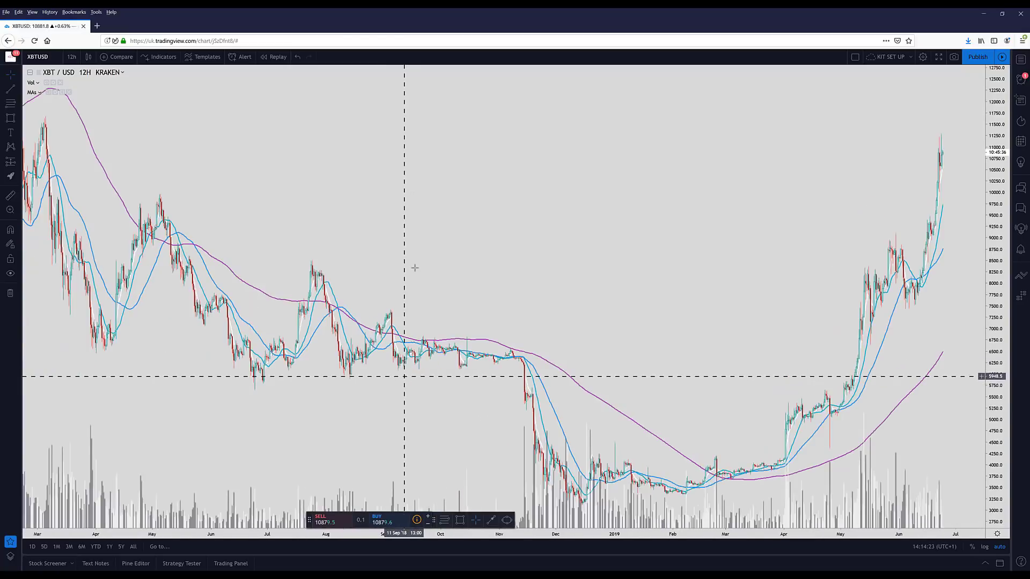
scroll(414, 267, "down", 2)
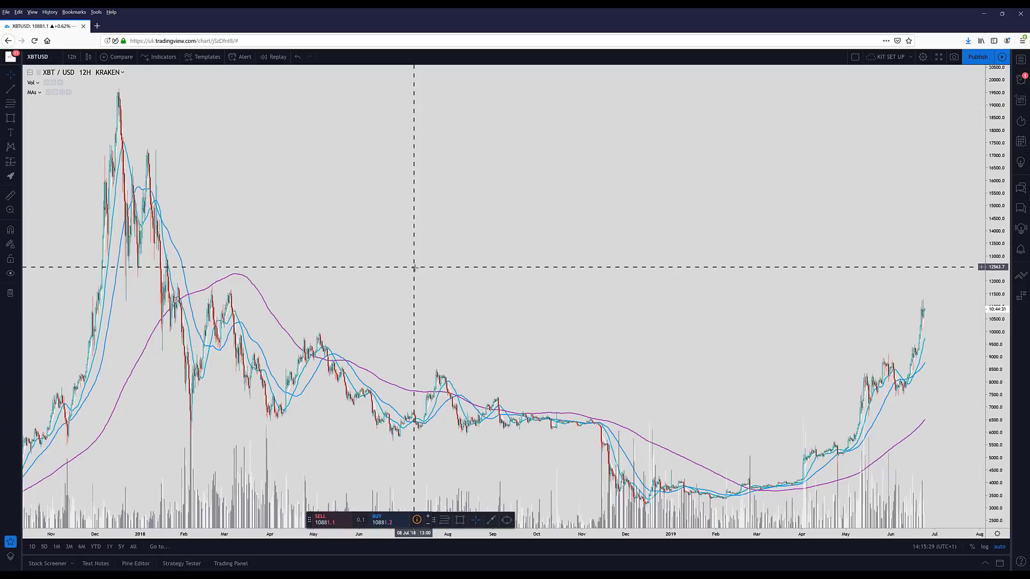
Zoom the 12-hour XBT/USD chart in to span August 2018 through June 2019.
scroll(414, 267, "up", 5)
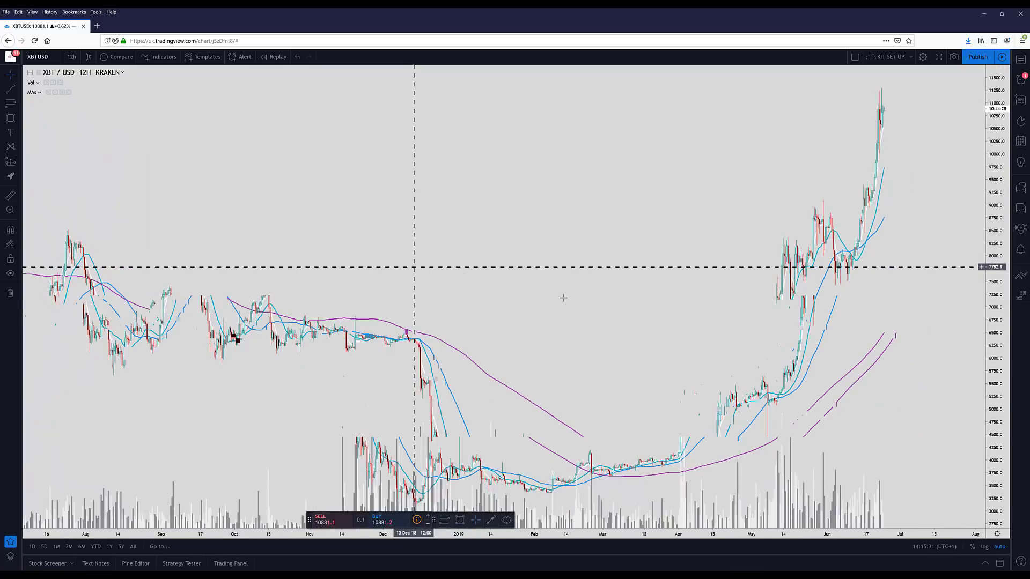
scroll(564, 297, "up", 2)
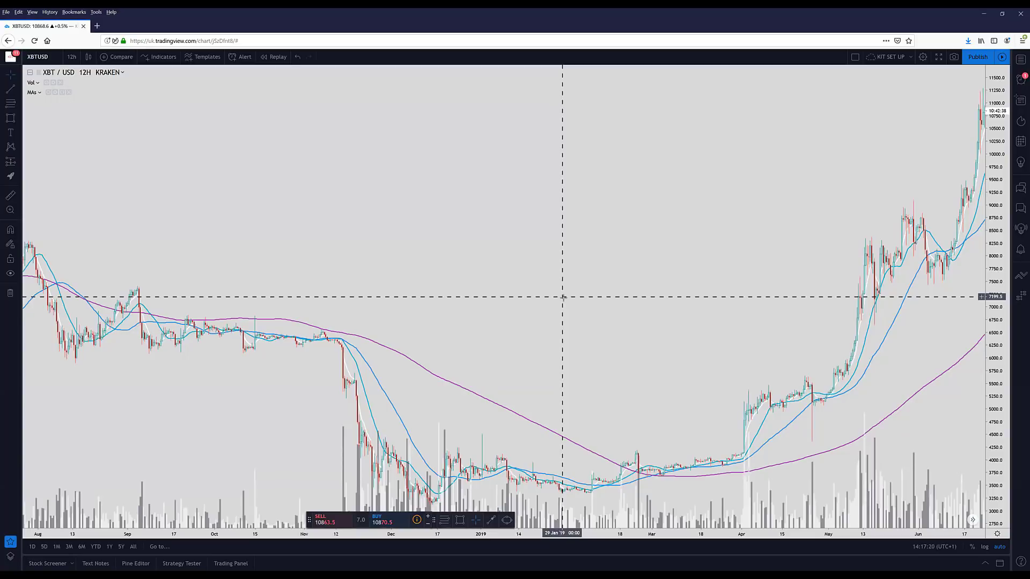
Zoom out and pan the 12-hour chart so it spans February 2018 to June 2019.
scroll(563, 296, "right", 5)
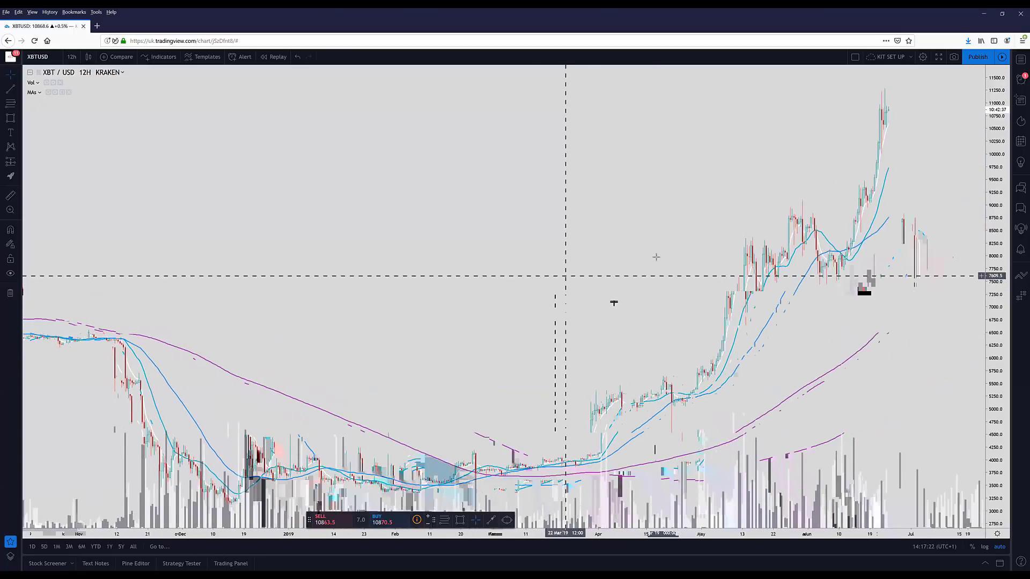
scroll(565, 276, "left", 3)
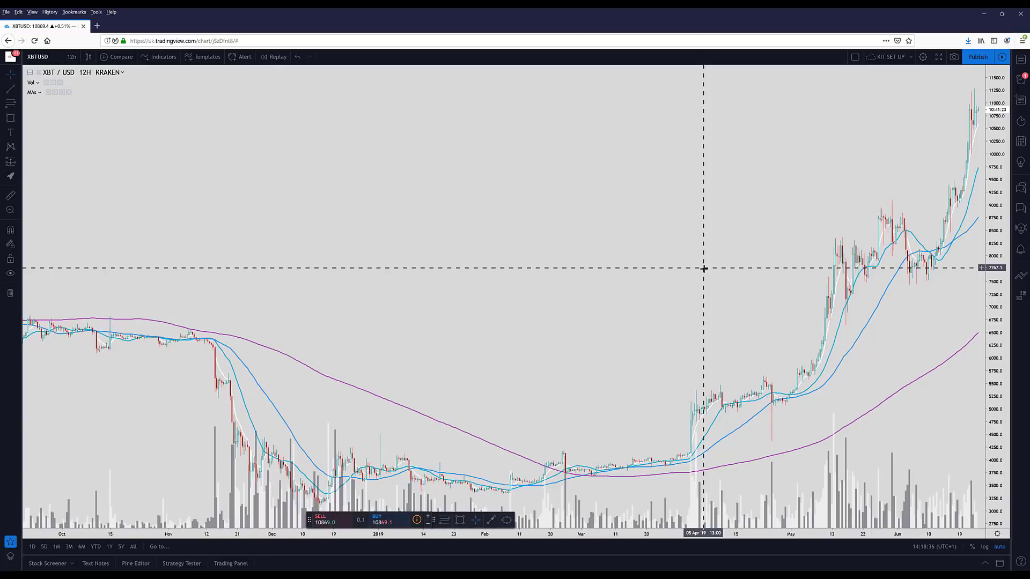
scroll(651, 329, "down", 5)
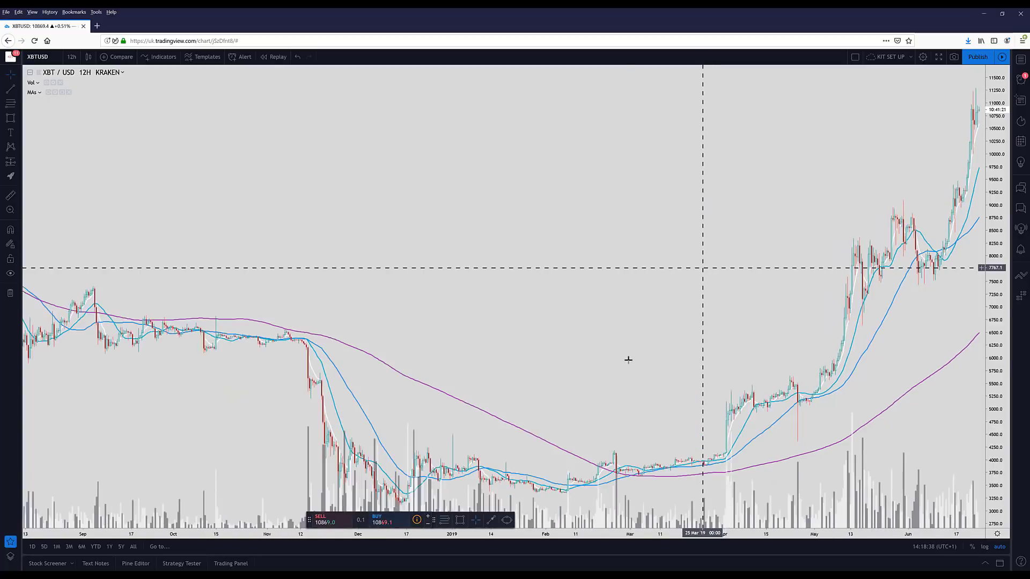
scroll(562, 342, "down", 2)
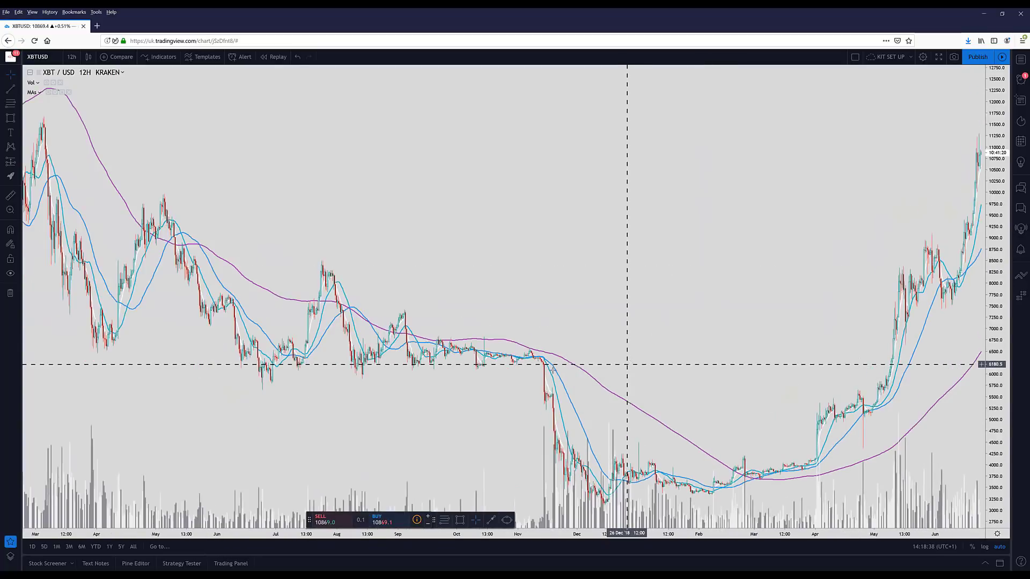
scroll(538, 352, "down", 3)
scroll(591, 380, "up", 3)
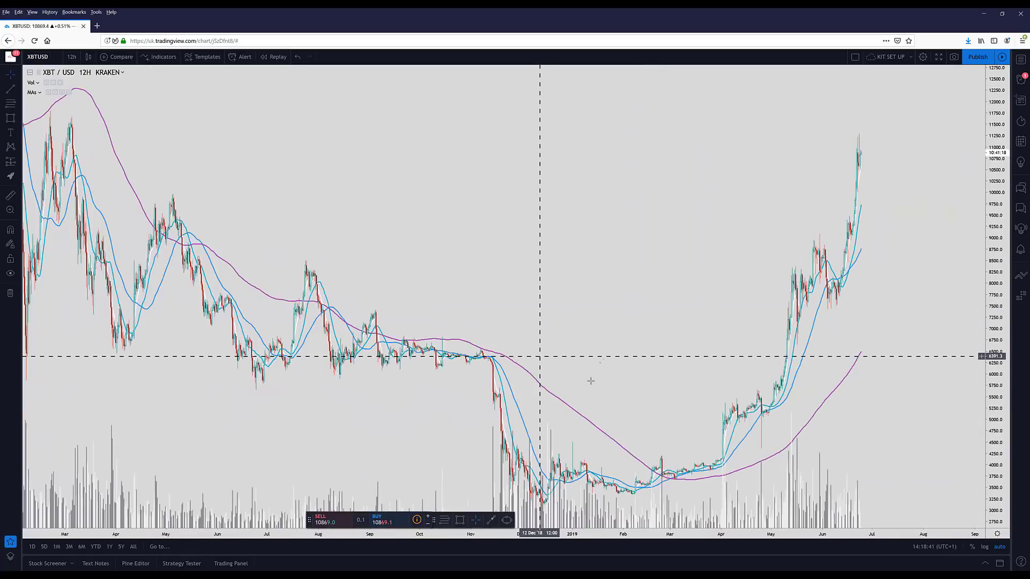
scroll(574, 365, "left", 2)
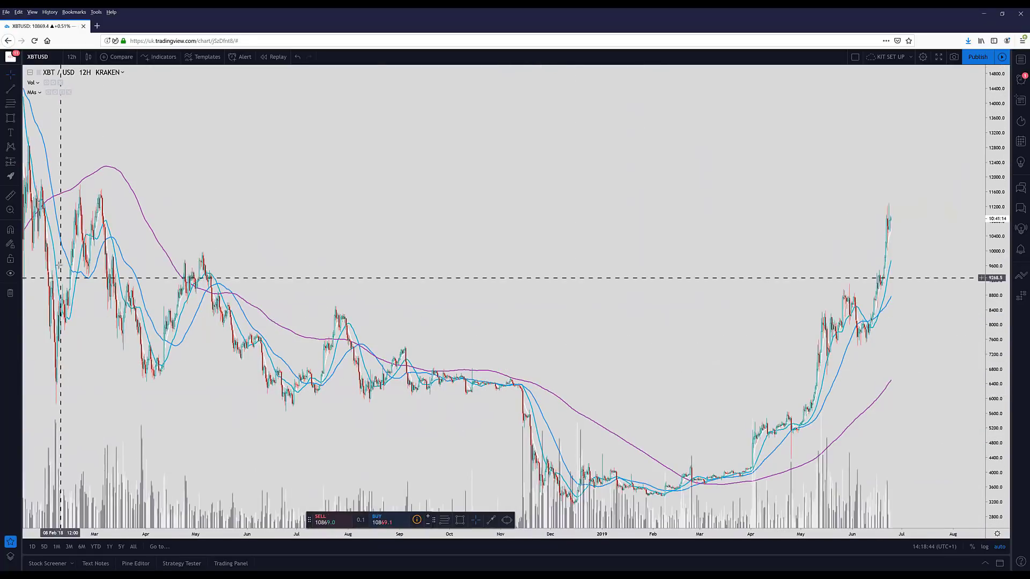
Draw a grey rectangle over the roughly 5,770–6,250 support zone from February to November 2018.
left_click(11, 118)
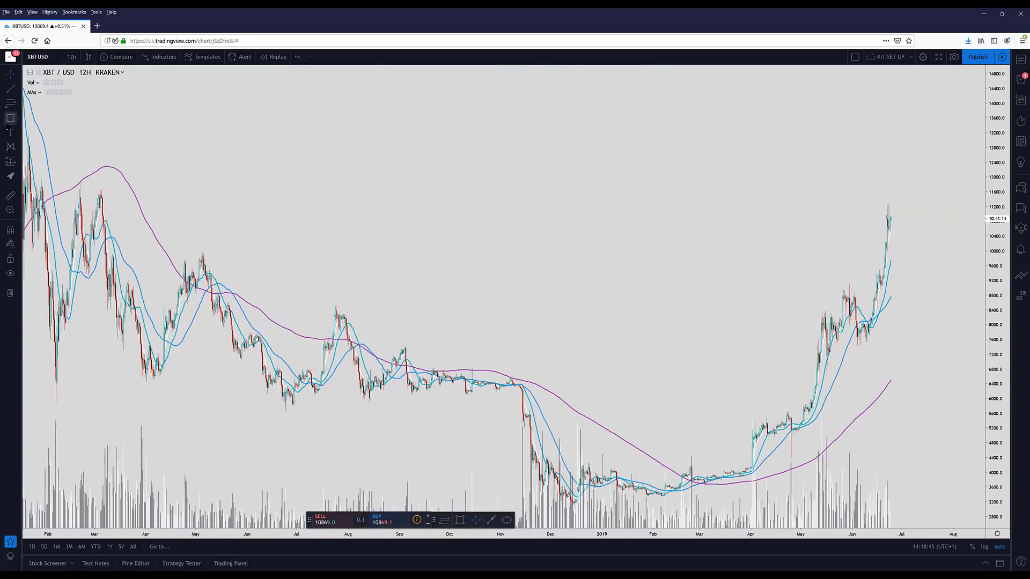
double_click(516, 395)
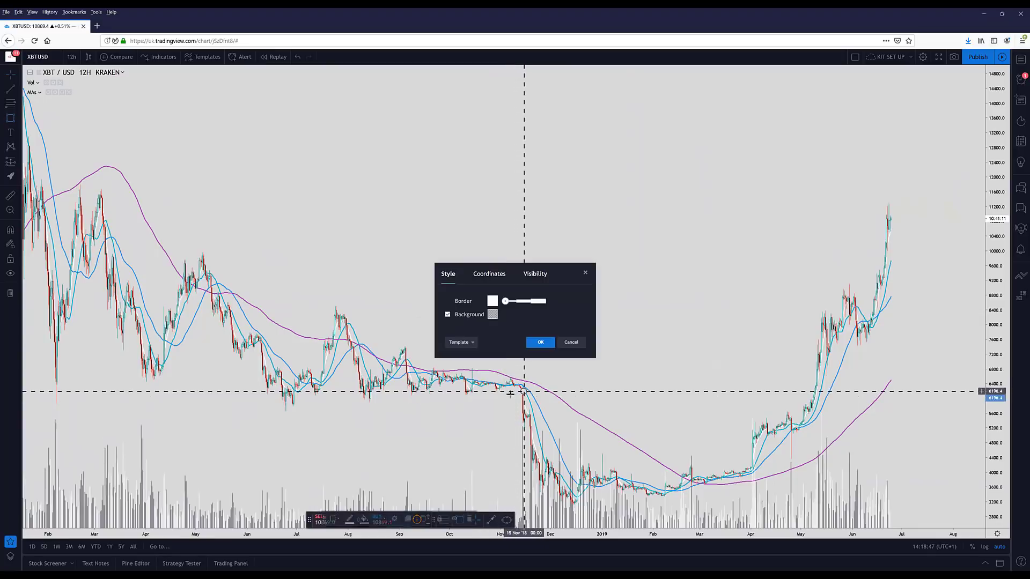
left_click(570, 342)
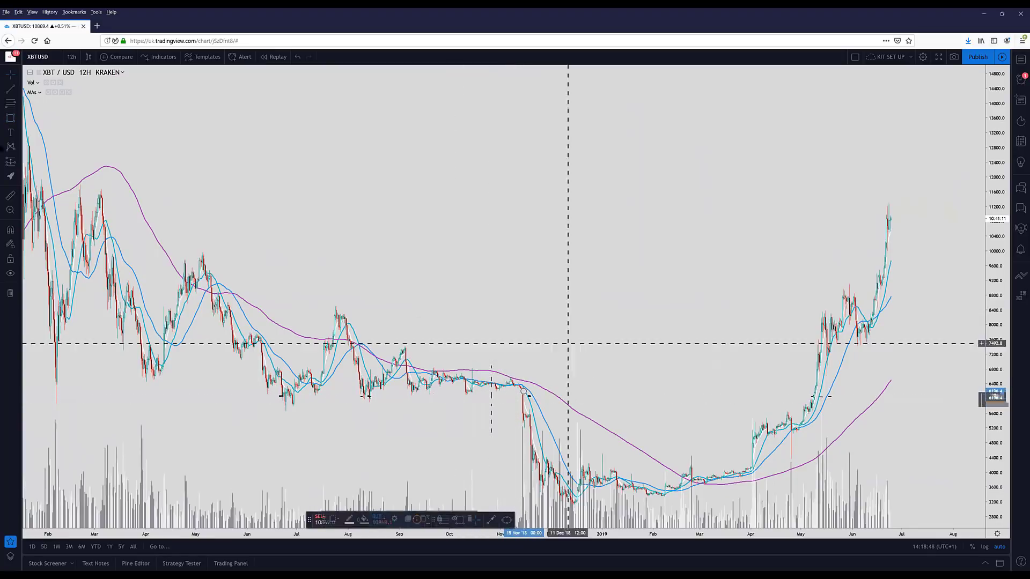
double_click(220, 395)
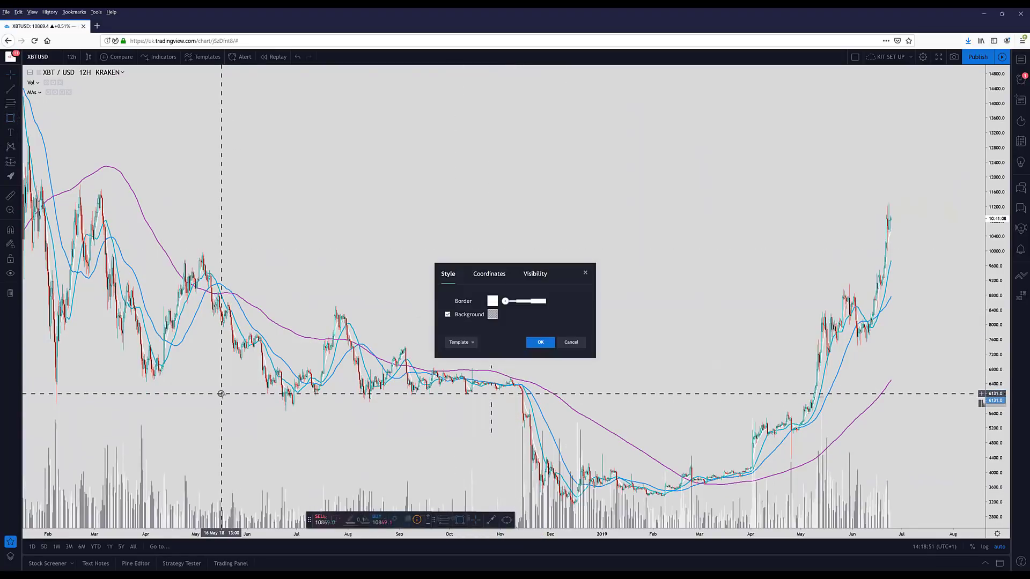
left_click(539, 342)
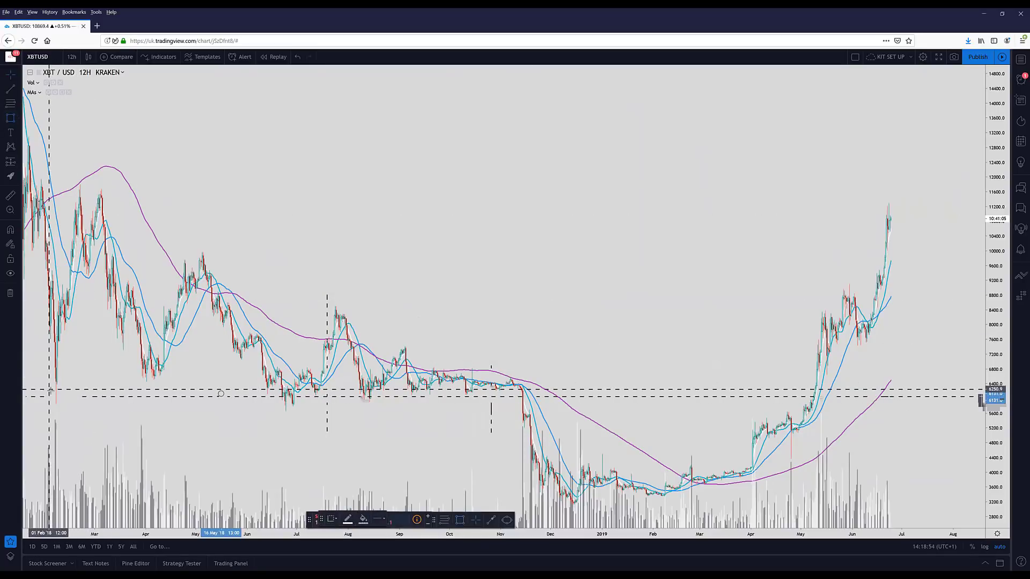
mouse_move(221, 395)
left_mouse_down()
mouse_move(145, 403)
mouse_move(519, 407)
left_mouse_up()
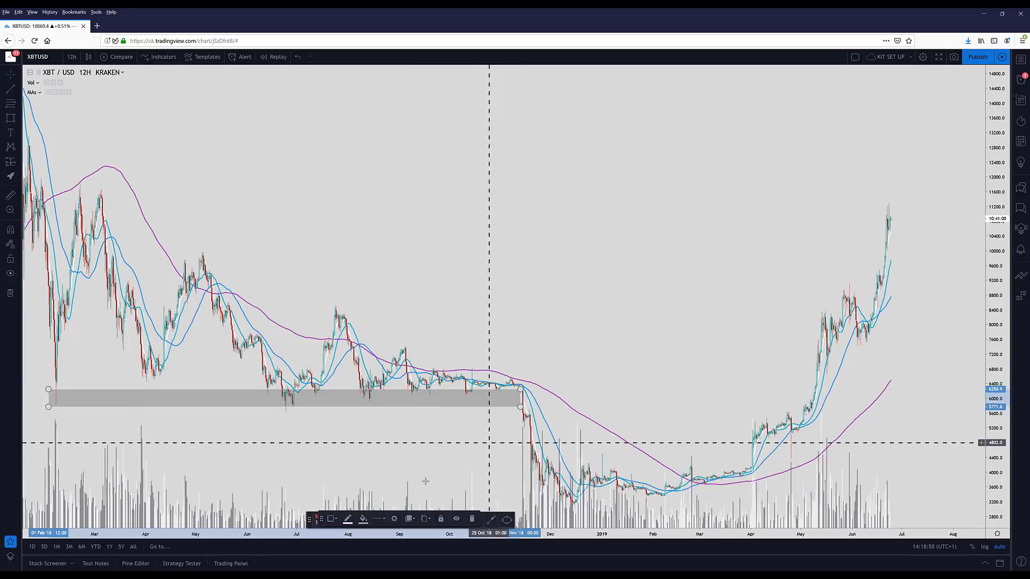
Zoom and pan so June 2018 onward, with the grey support zone, fills the chart.
left_click_drag(443, 446, 418, 446)
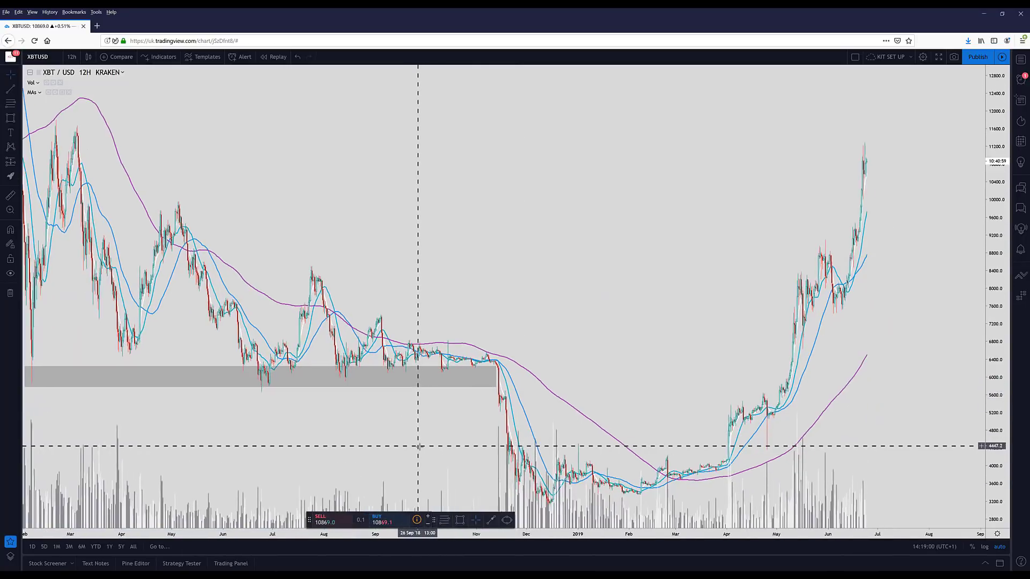
scroll(418, 446, "down", 2)
scroll(416, 444, "up", 1)
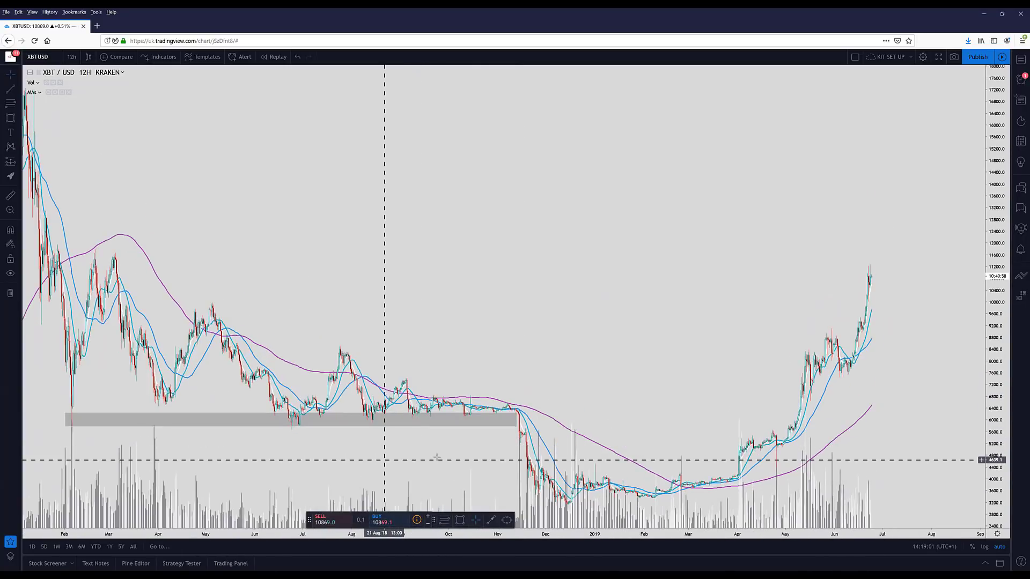
left_click_drag(524, 328, 602, 328)
scroll(400, 284, "up", 5)
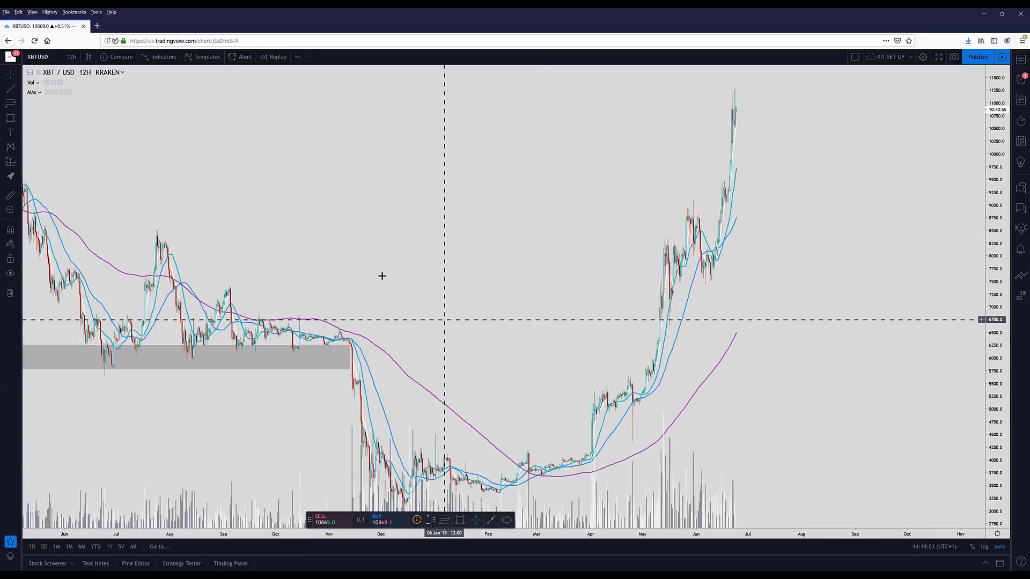
scroll(378, 275, "down", 1)
scroll(423, 271, "left", 5)
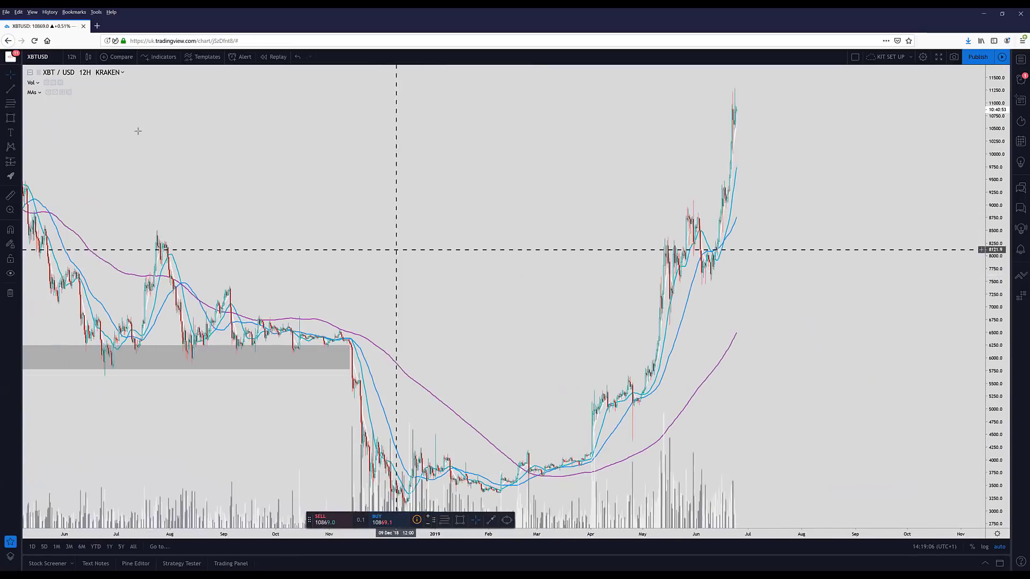
left_click(72, 57)
Check the weekly timeframe, then return XBT/USD to daily candles centred on the May–June 2019 rally.
left_click(88, 237)
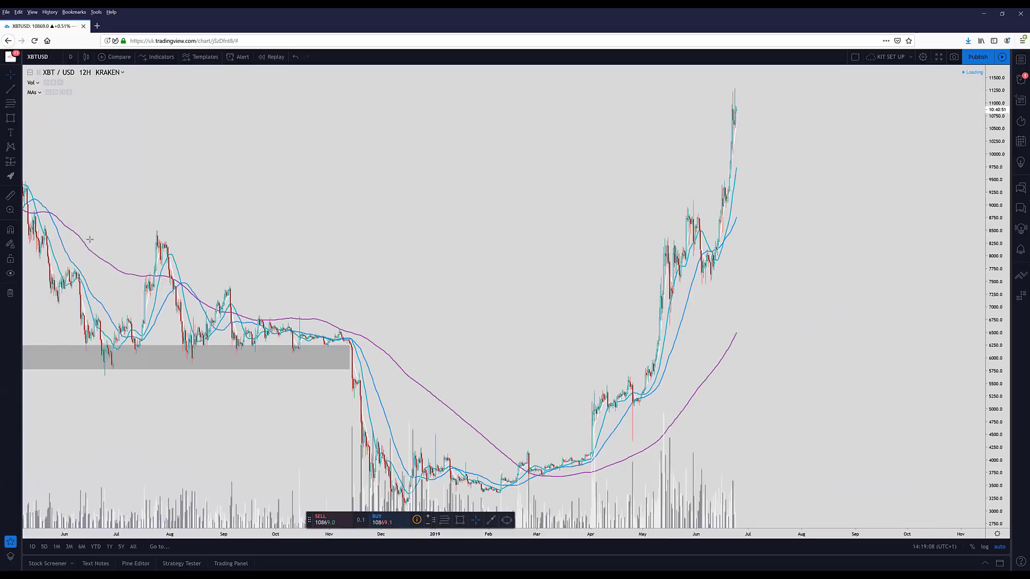
scroll(480, 287, "up", 3)
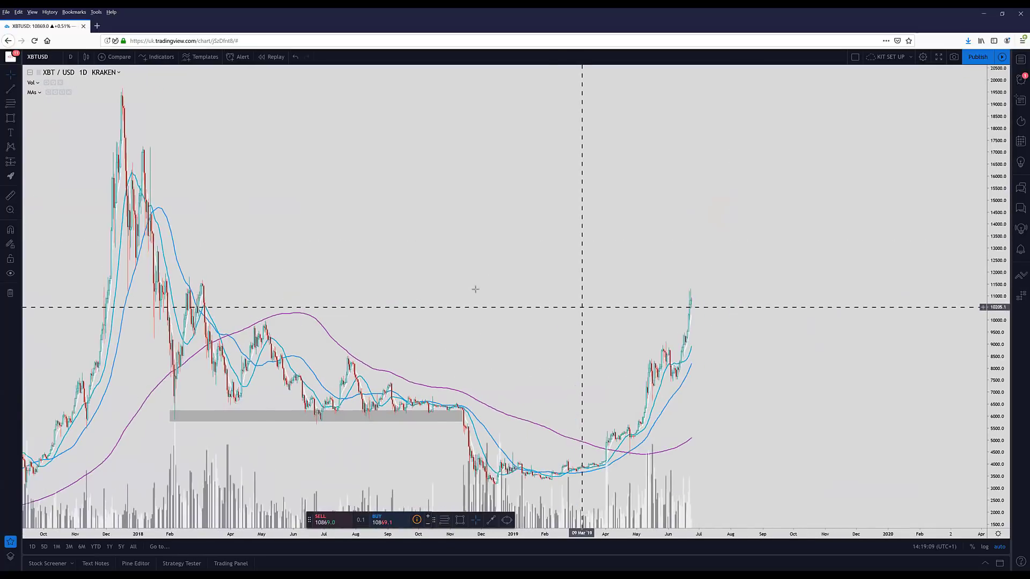
scroll(644, 287, "right", 1)
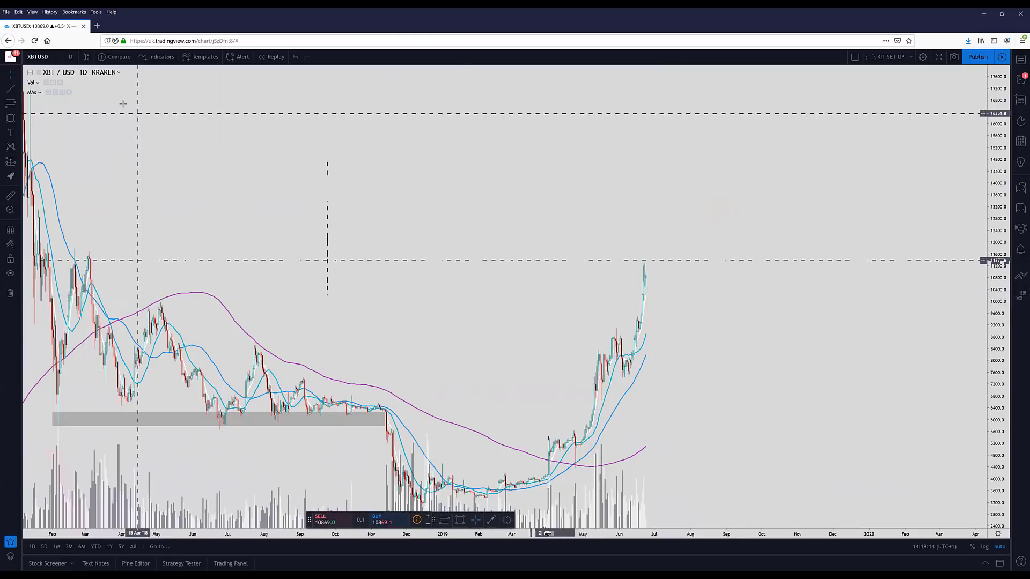
left_click(70, 56)
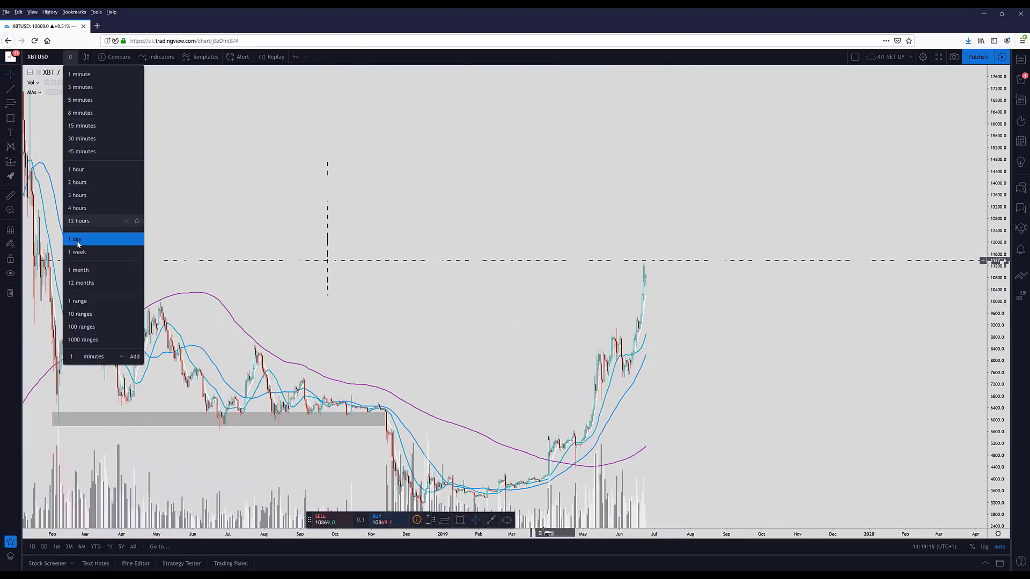
left_click(78, 251)
scroll(488, 292, "up", 4)
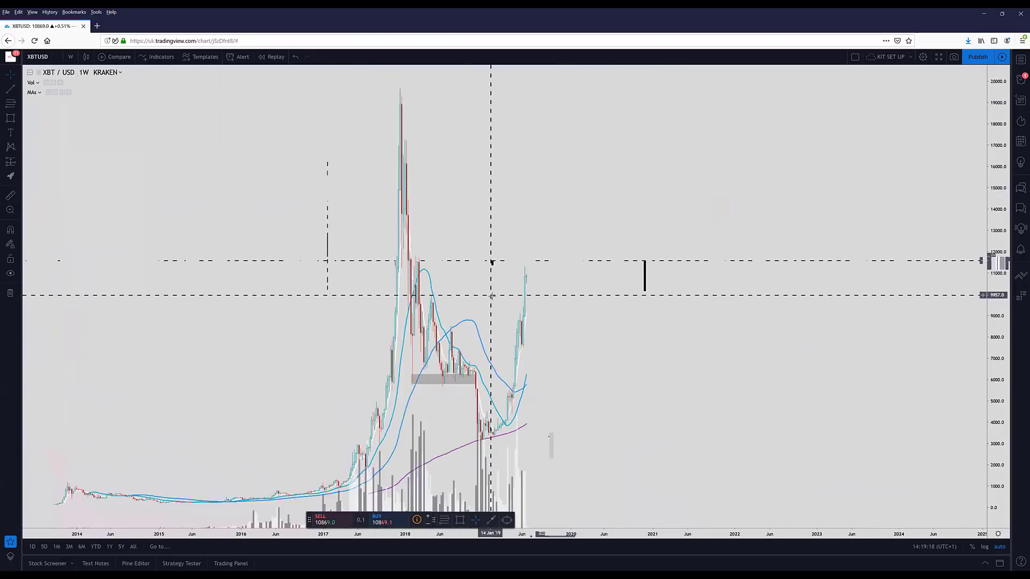
scroll(429, 266, "up", 2)
left_click(70, 56)
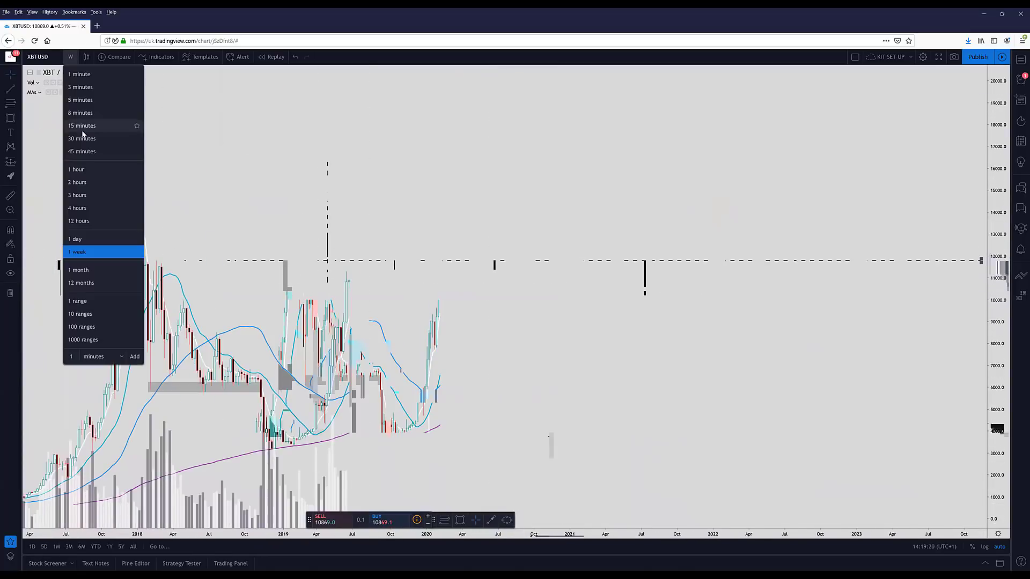
left_click(75, 239)
scroll(345, 279, "up", 4)
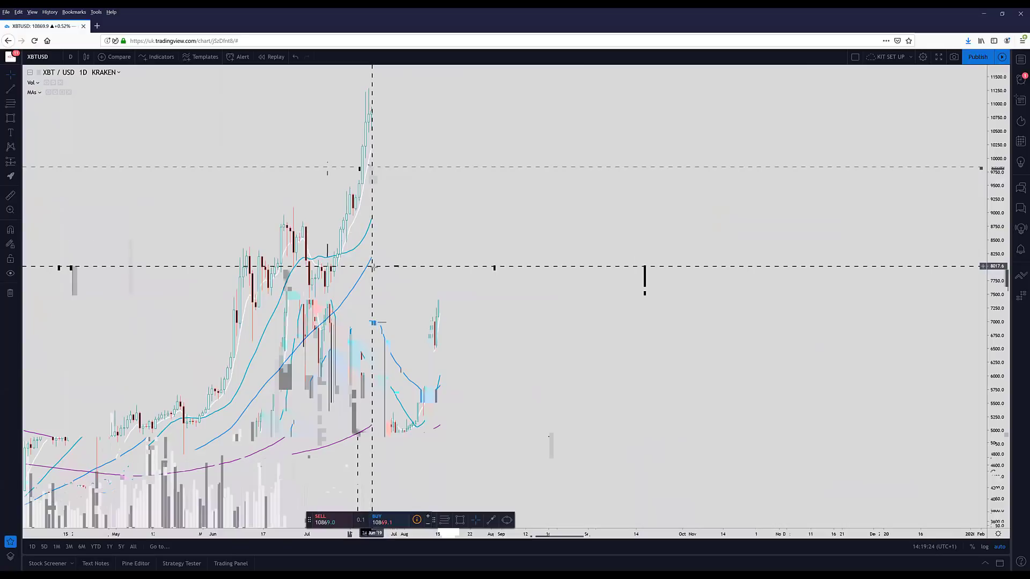
left_click_drag(405, 245, 538, 189)
left_click_drag(453, 214, 353, 210)
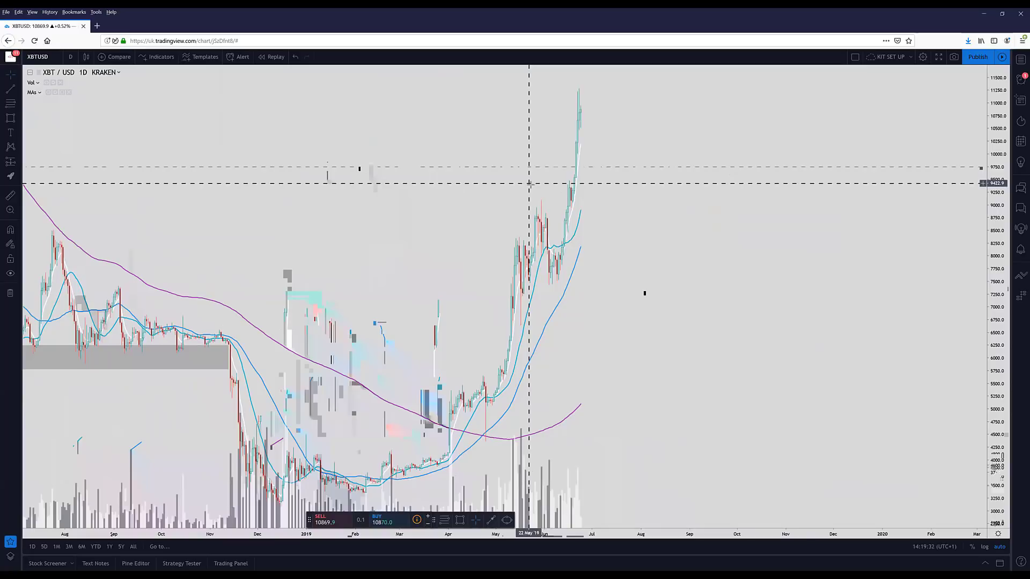
scroll(529, 183, "down", 2)
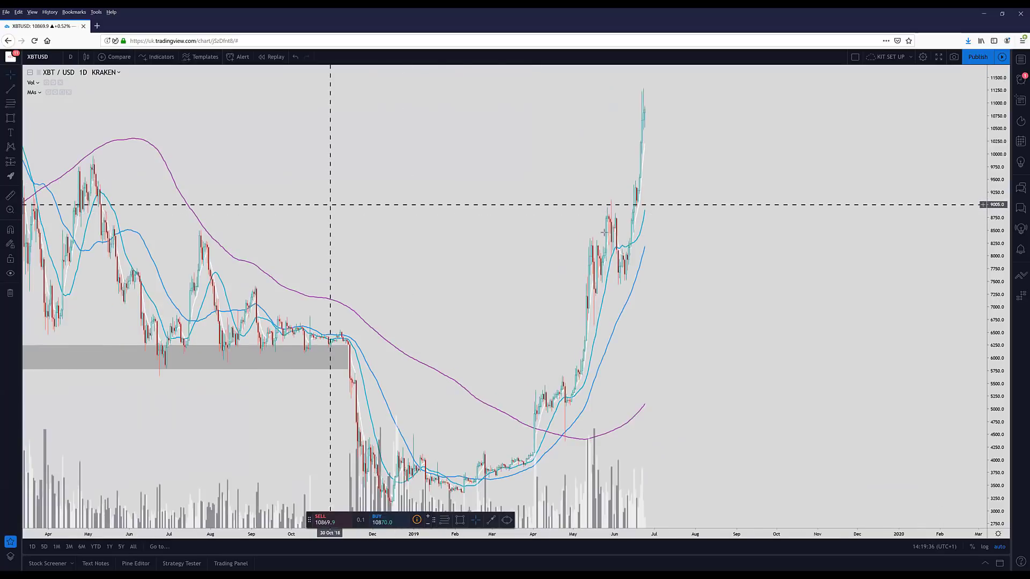
scroll(499, 236, "left", 5)
scroll(482, 242, "down", 2)
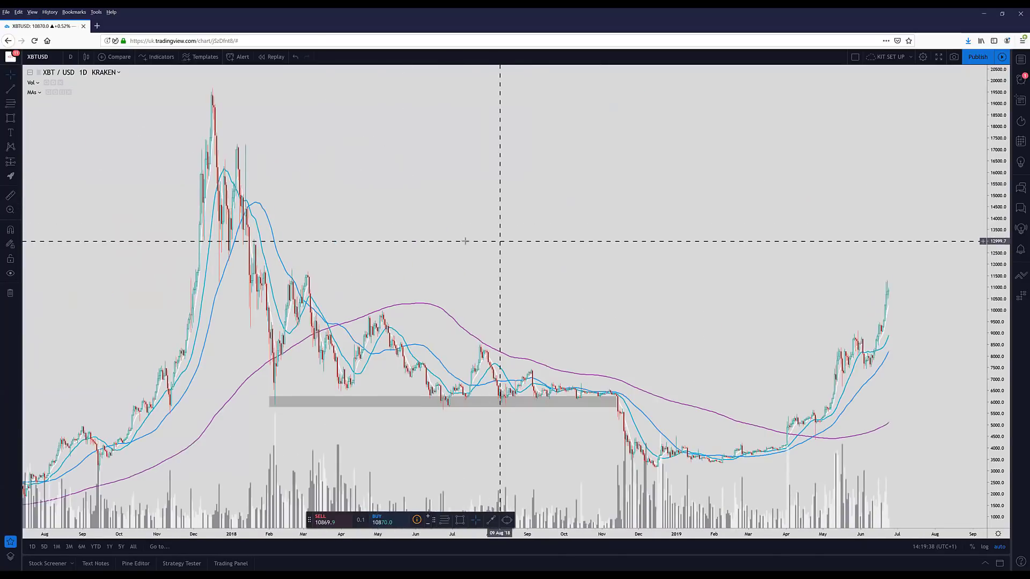
scroll(571, 274, "right", 2)
scroll(581, 310, "up", 5)
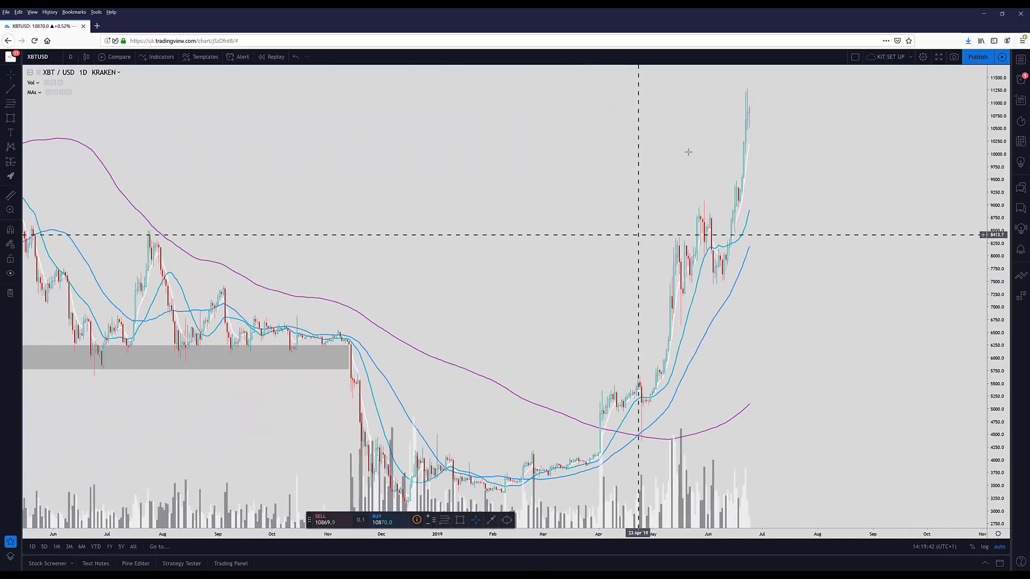
scroll(670, 218, "down", 1)
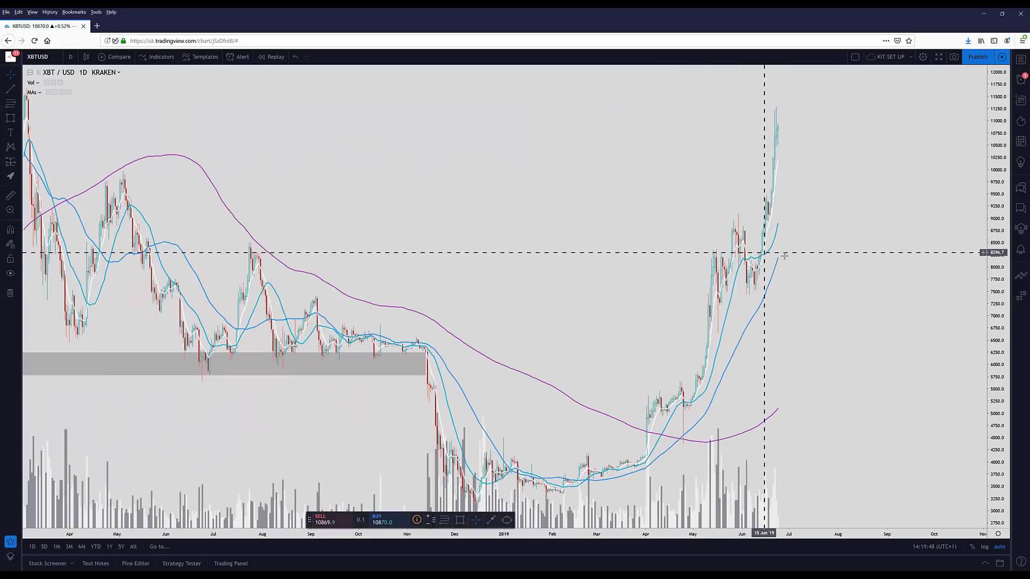
left_click_drag(686, 251, 579, 216)
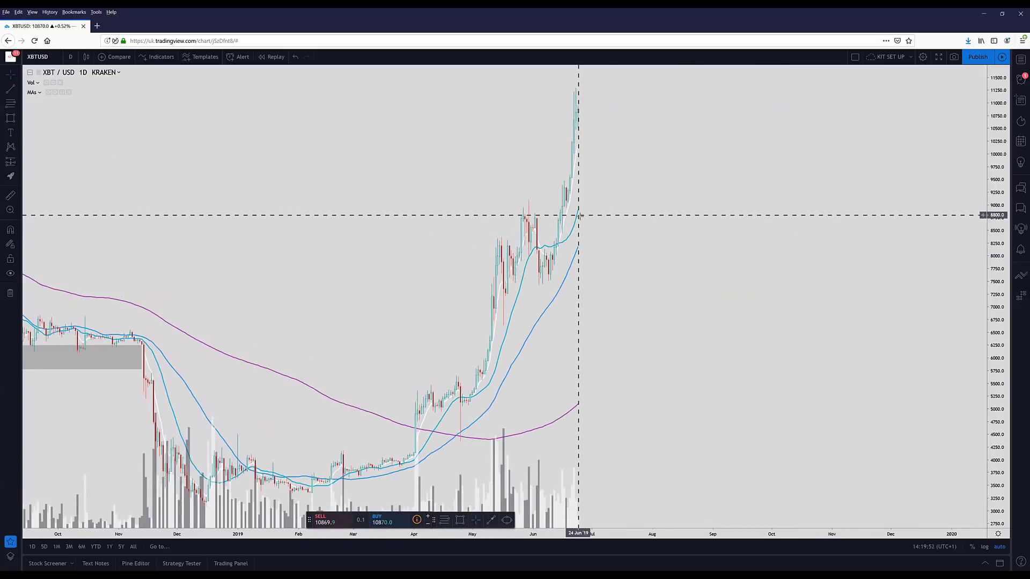
scroll(590, 218, "up", 3)
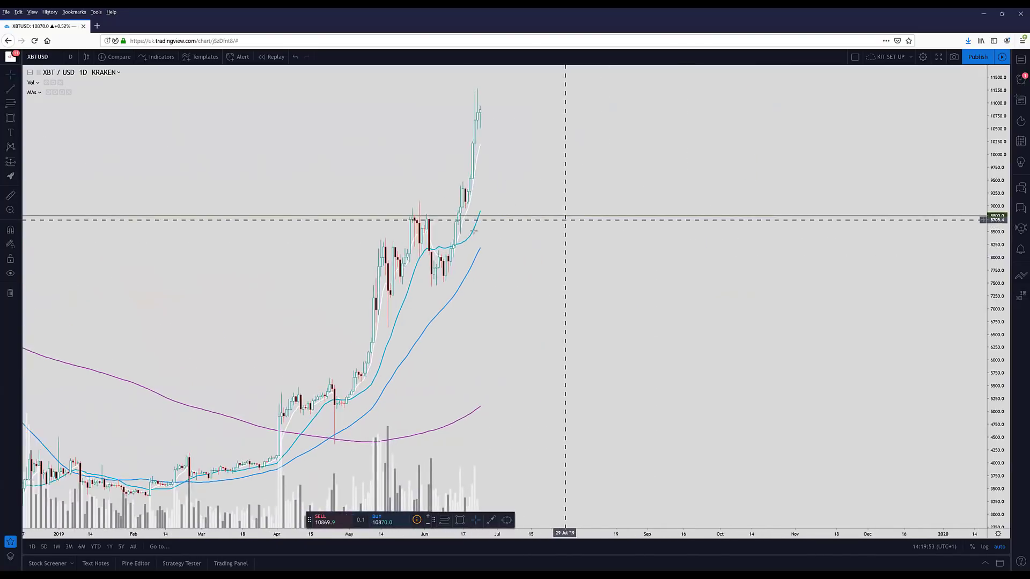
scroll(564, 219, "up", 1)
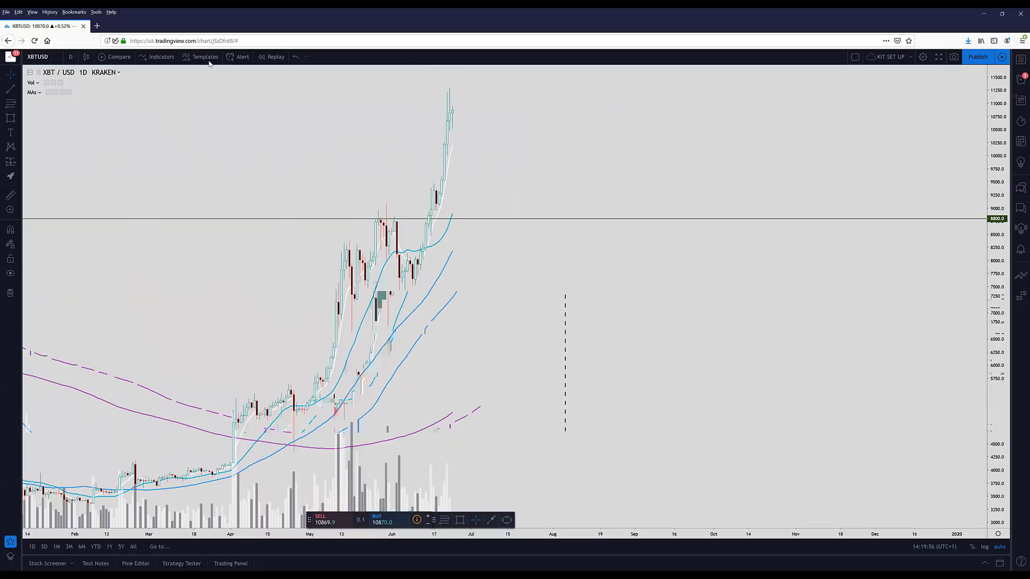
left_click(272, 57)
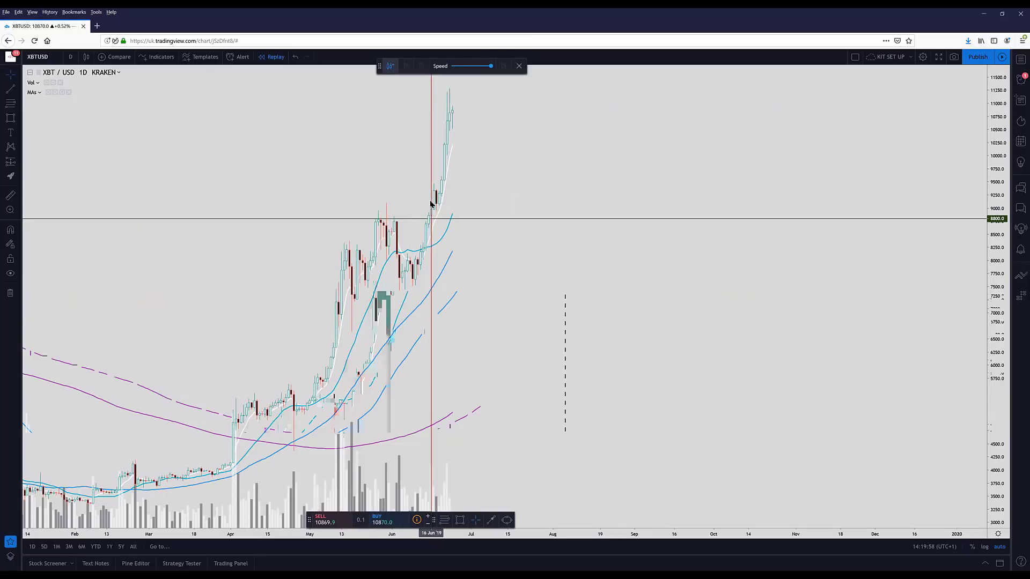
left_click(431, 204)
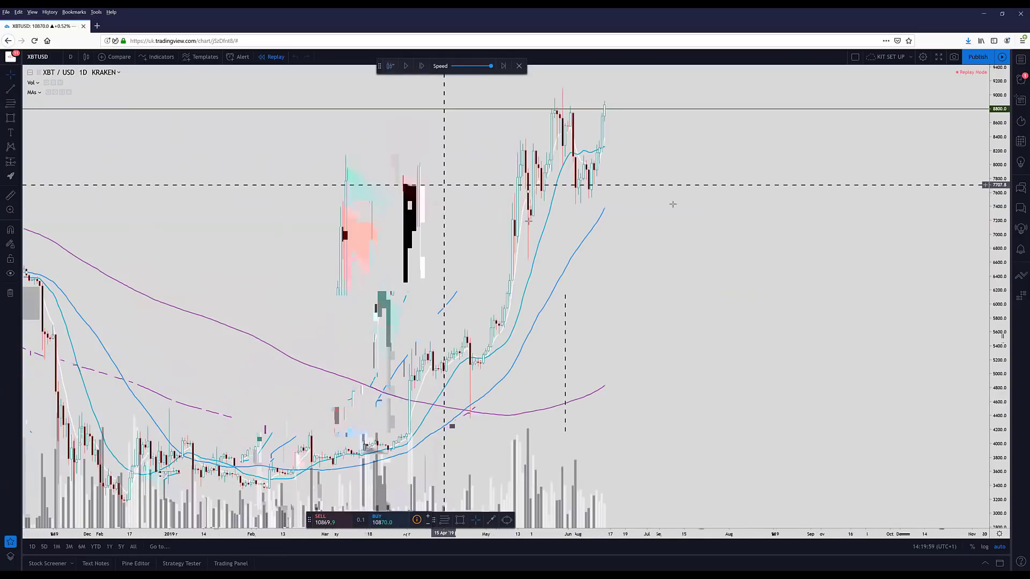
left_click(421, 66)
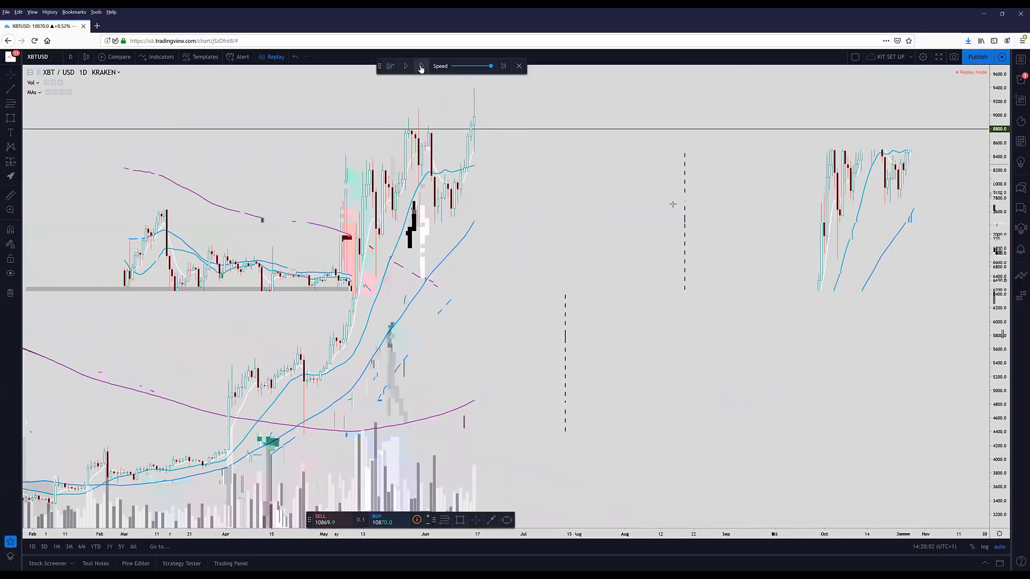
left_click(421, 65)
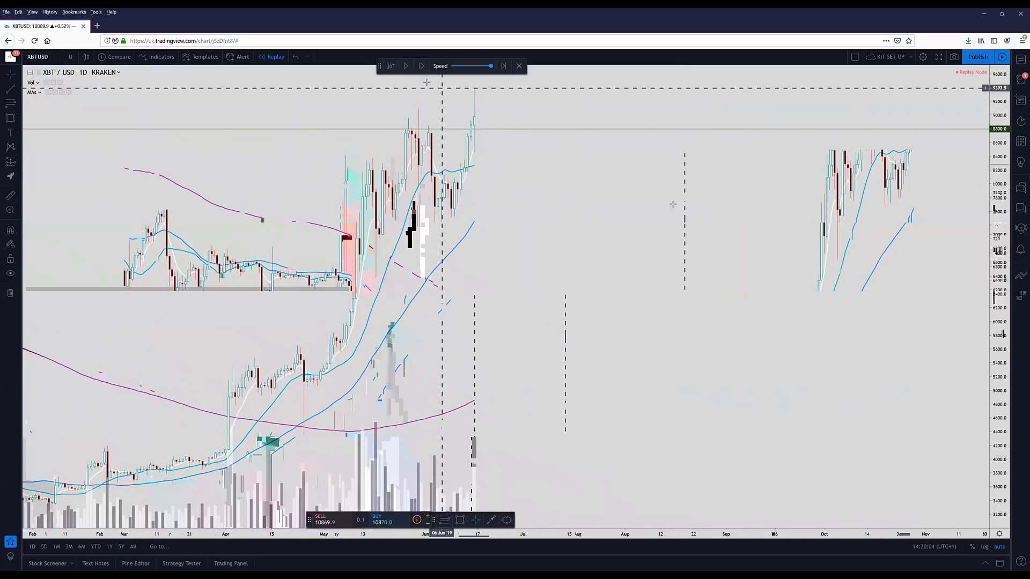
left_click(422, 66)
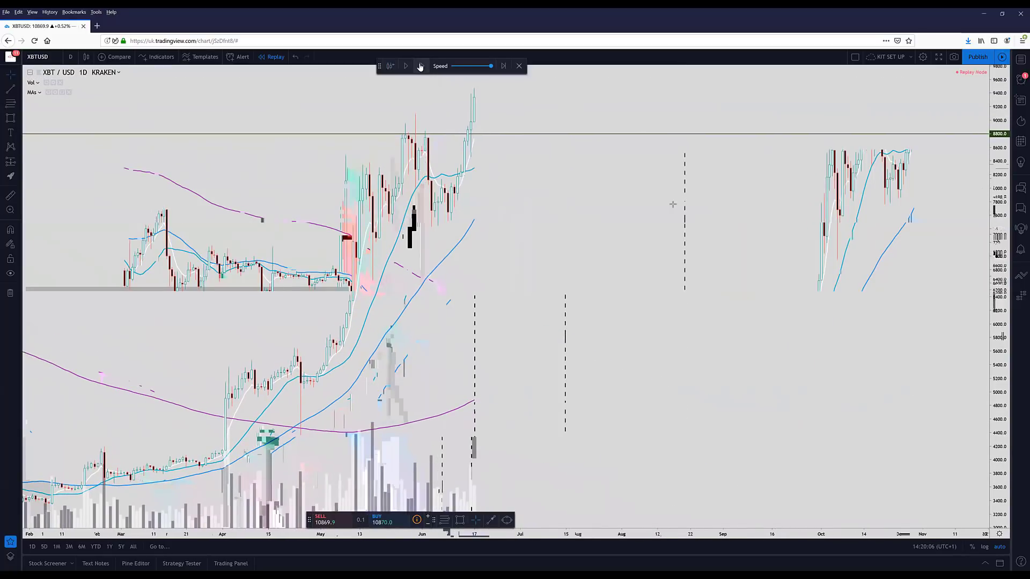
left_click(421, 66)
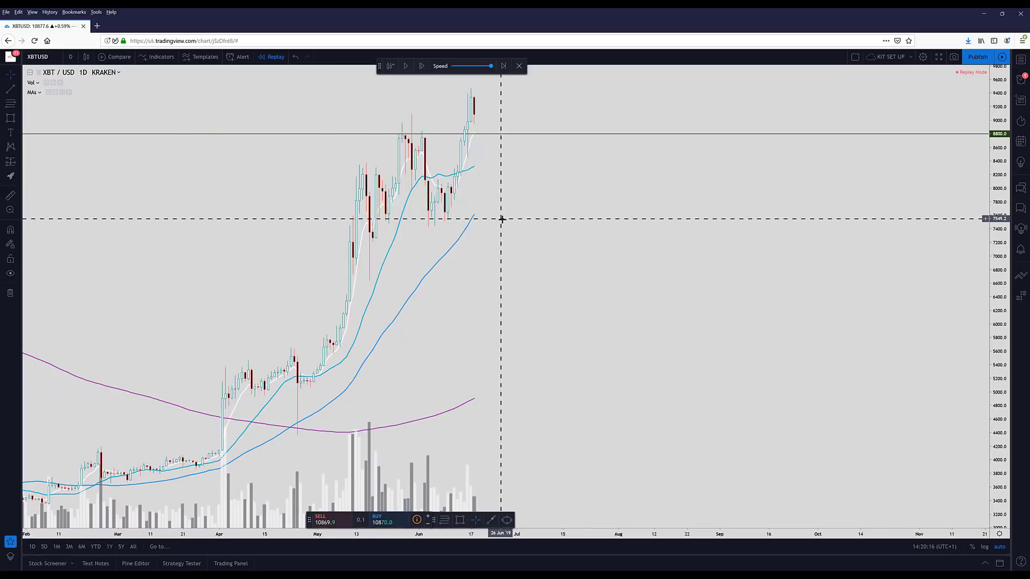
scroll(502, 219, "down", 4)
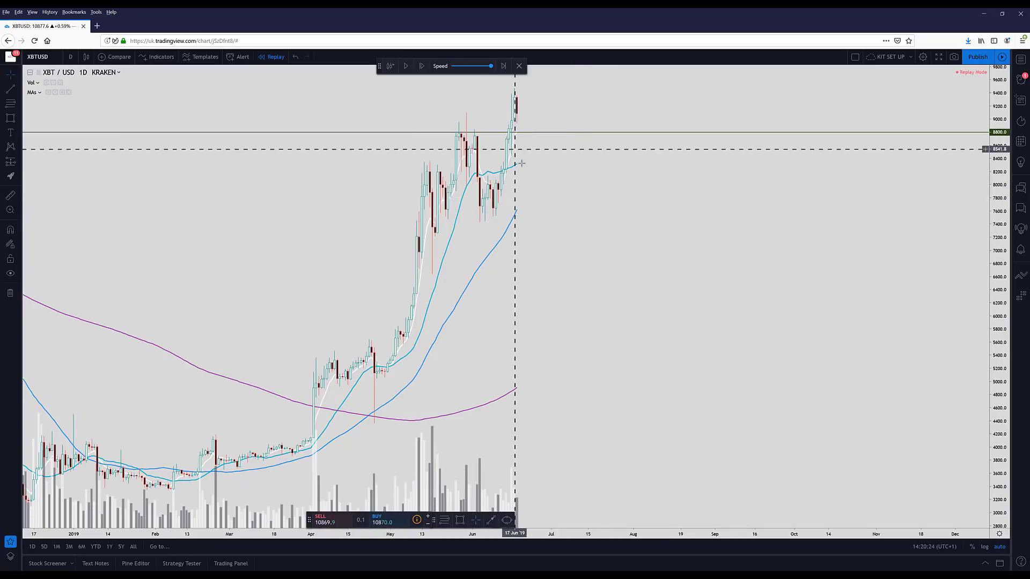
scroll(523, 163, "down", 3)
scroll(496, 115, "up", 2)
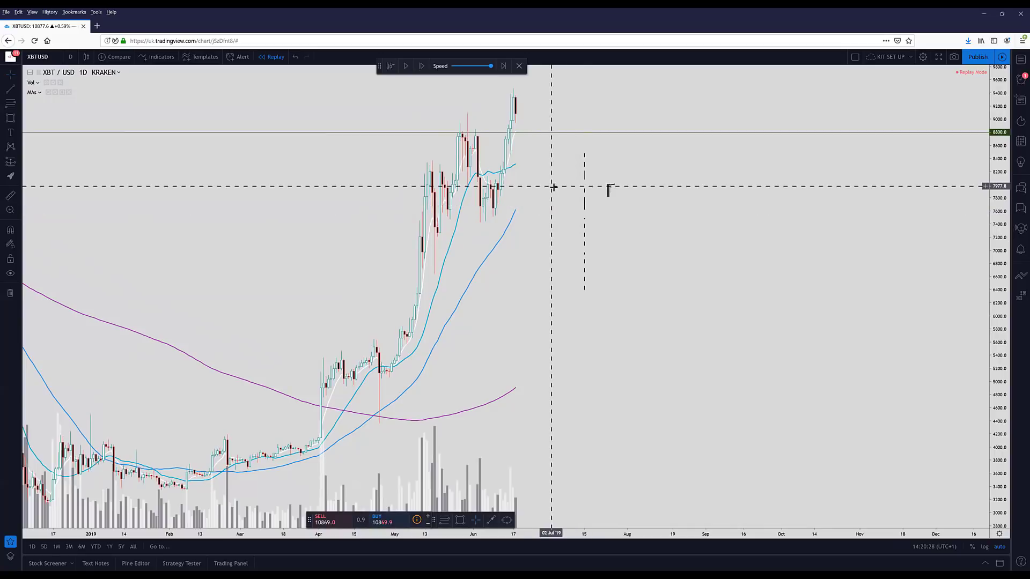
scroll(561, 185, "down", 2)
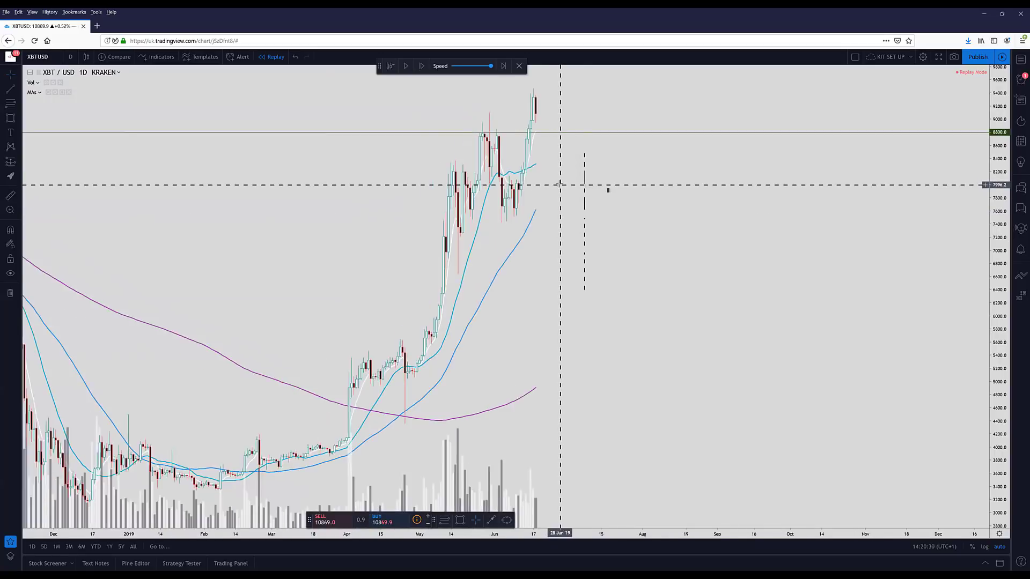
Exit Replay and pan the live daily chart to show history back to March 2018.
left_click(407, 66)
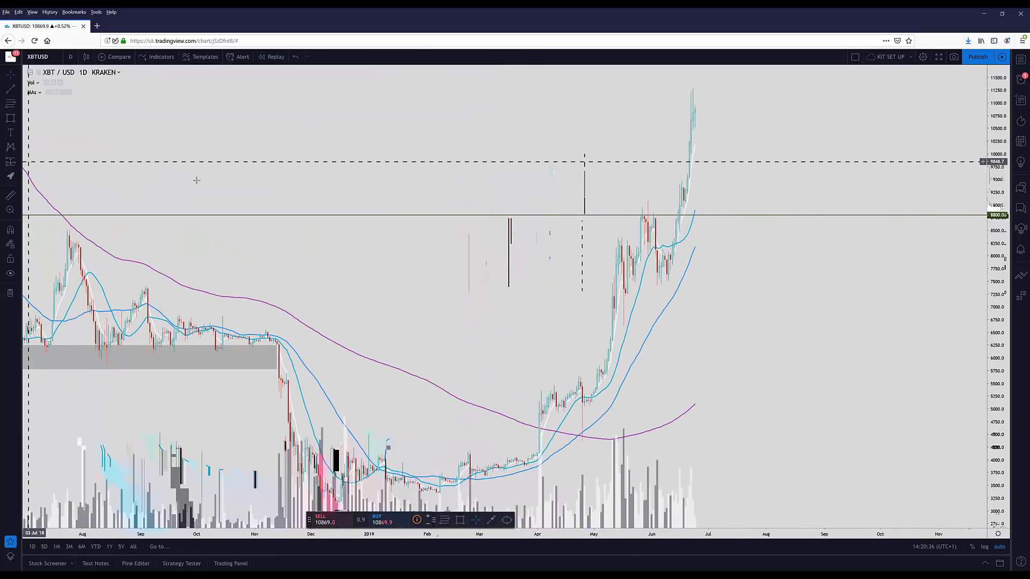
left_click_drag(197, 181, 351, 177)
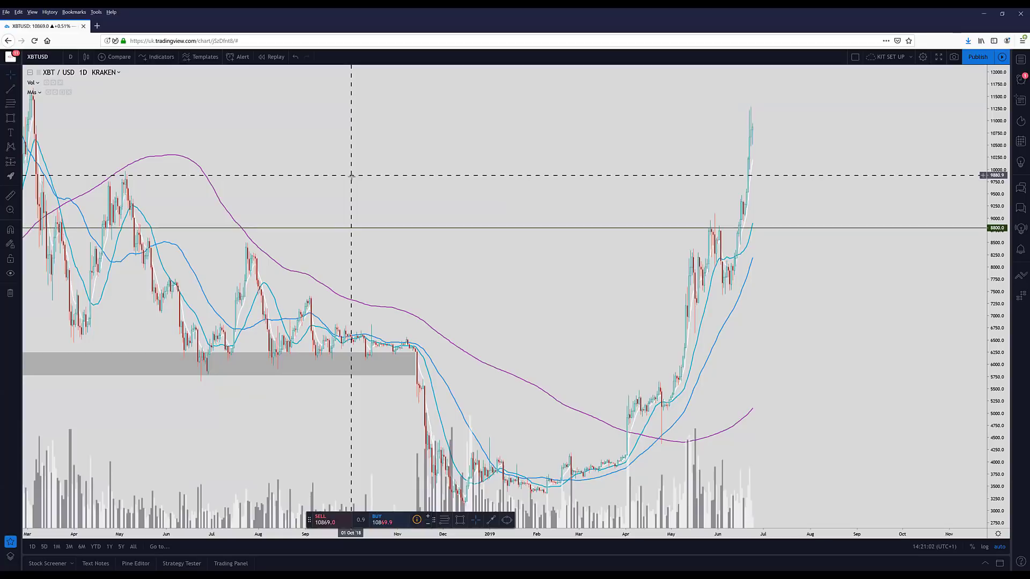
Remove the 8800 horizontal line from the daily chart.
left_click(370, 230)
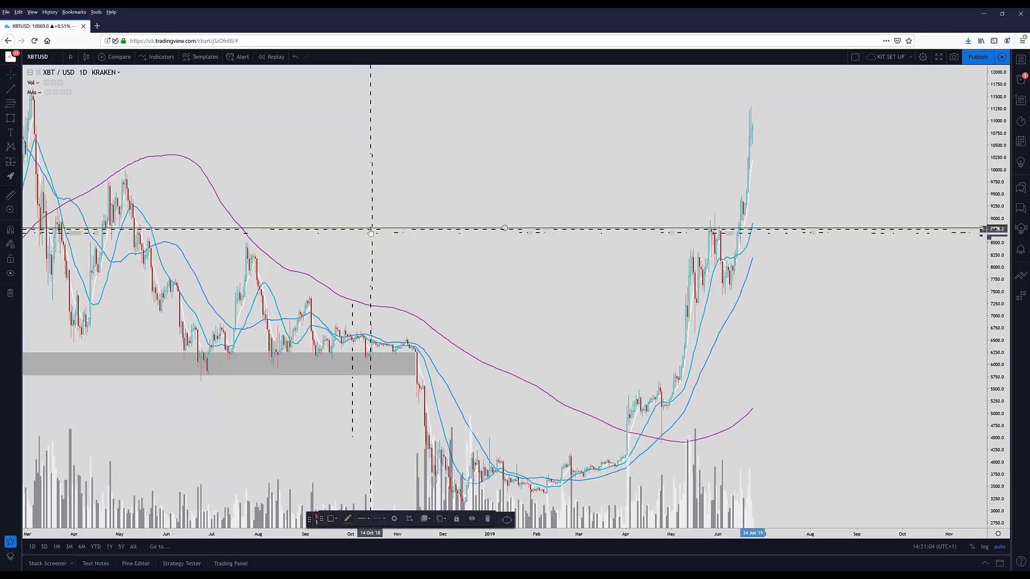
key("Escape")
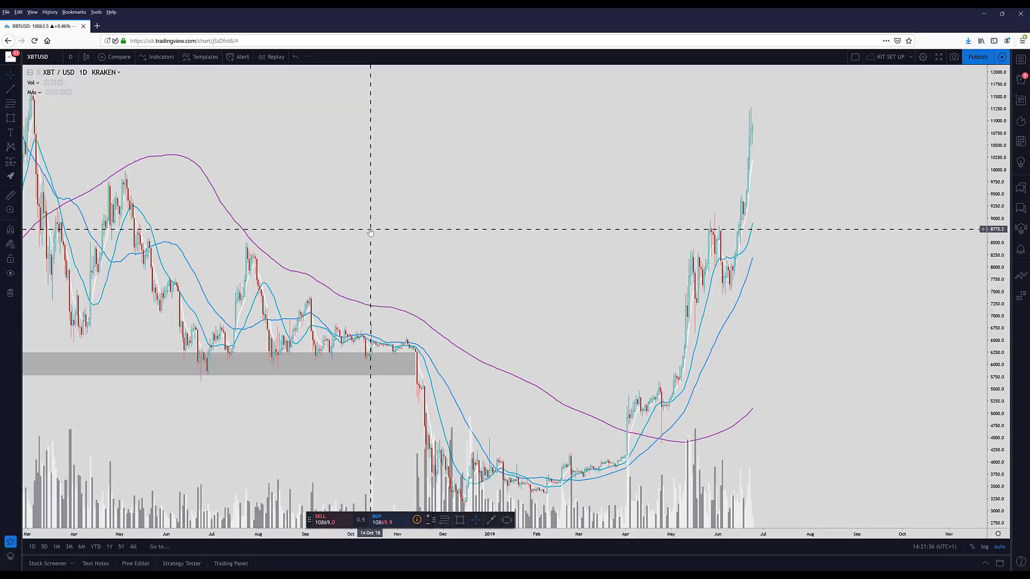
scroll(371, 230, "down", 3)
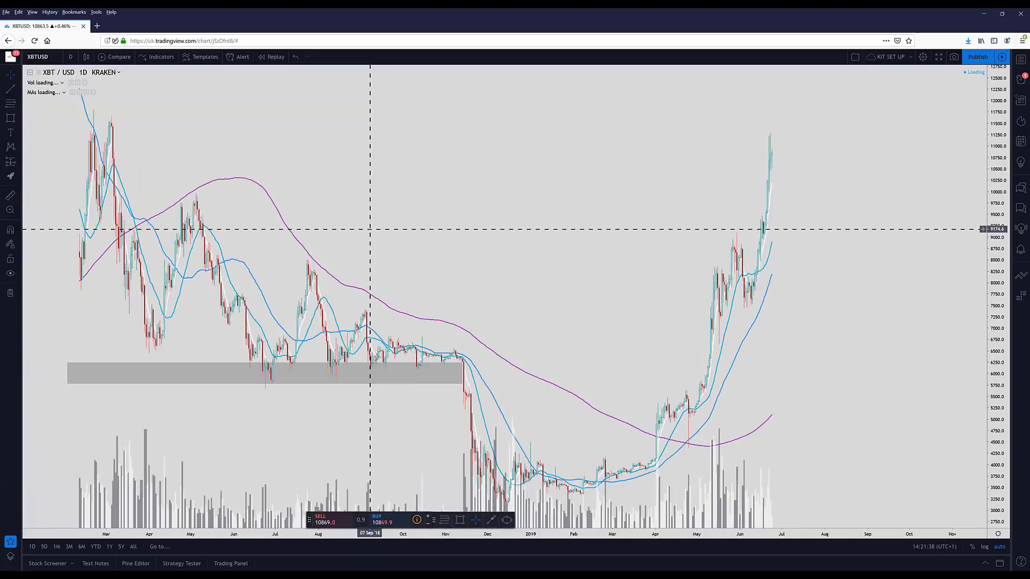
Delete the grey rectangle zone near 6000 and widen the view to February 2018 onward.
left_click(361, 428)
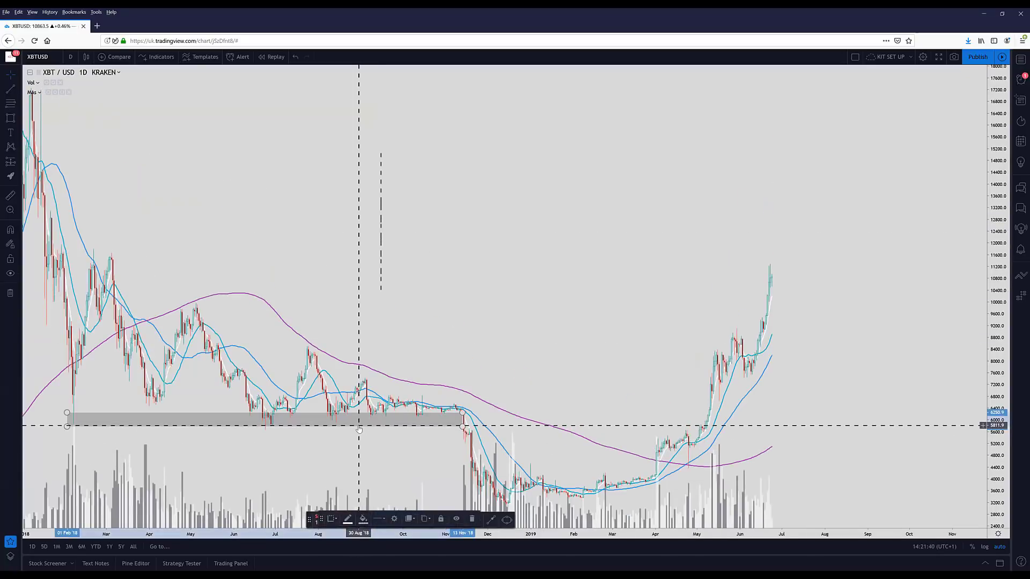
key("Delete")
left_click_drag(417, 272, 413, 271)
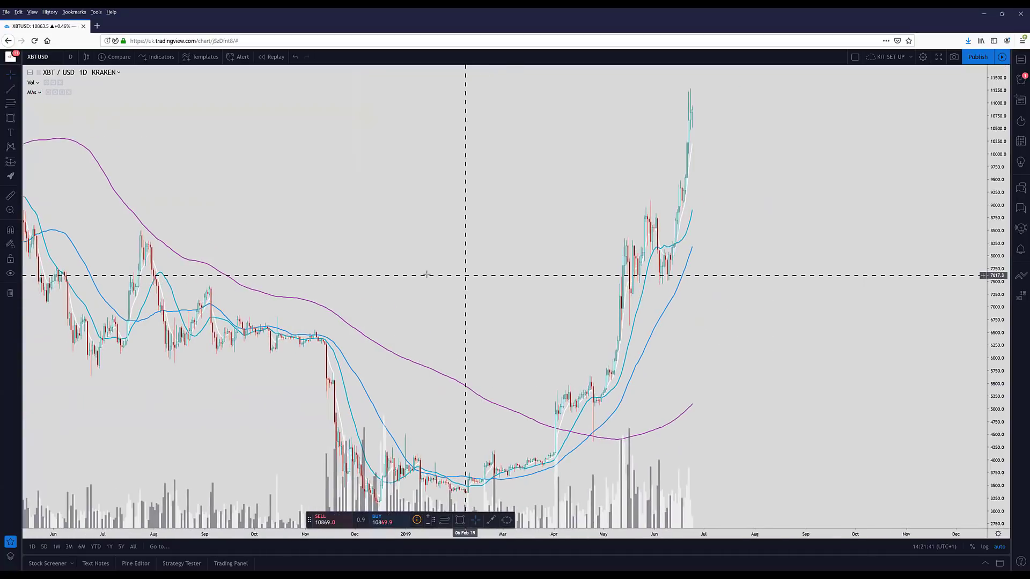
scroll(427, 265, "down", 1)
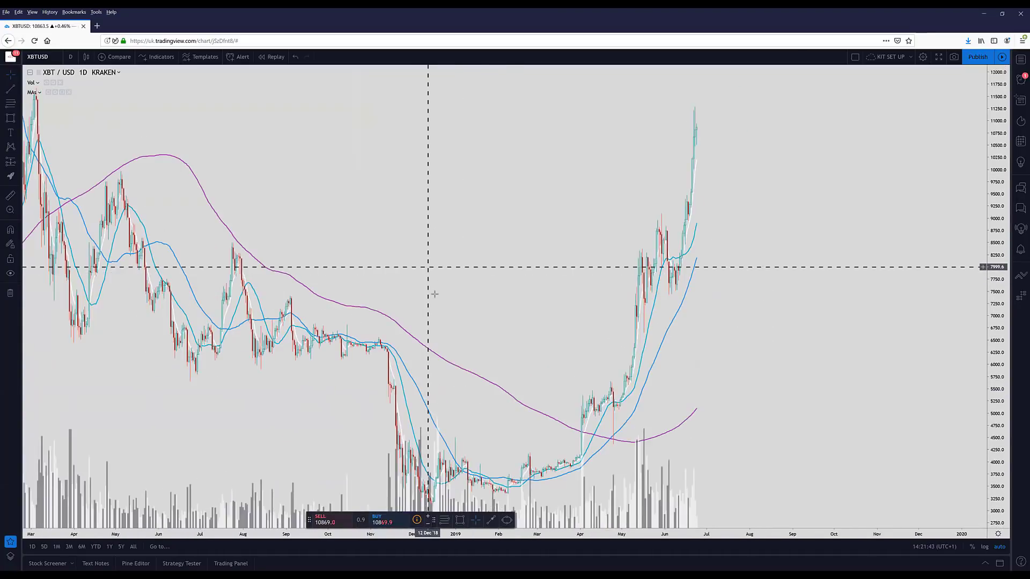
scroll(433, 295, "down", 1)
key("alt+h")
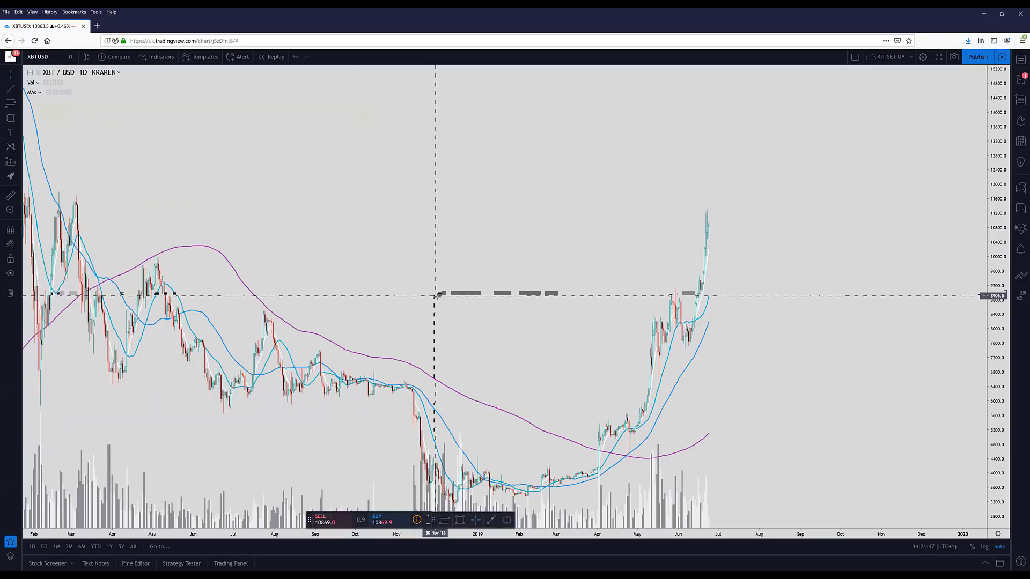
scroll(436, 295, "up", 3)
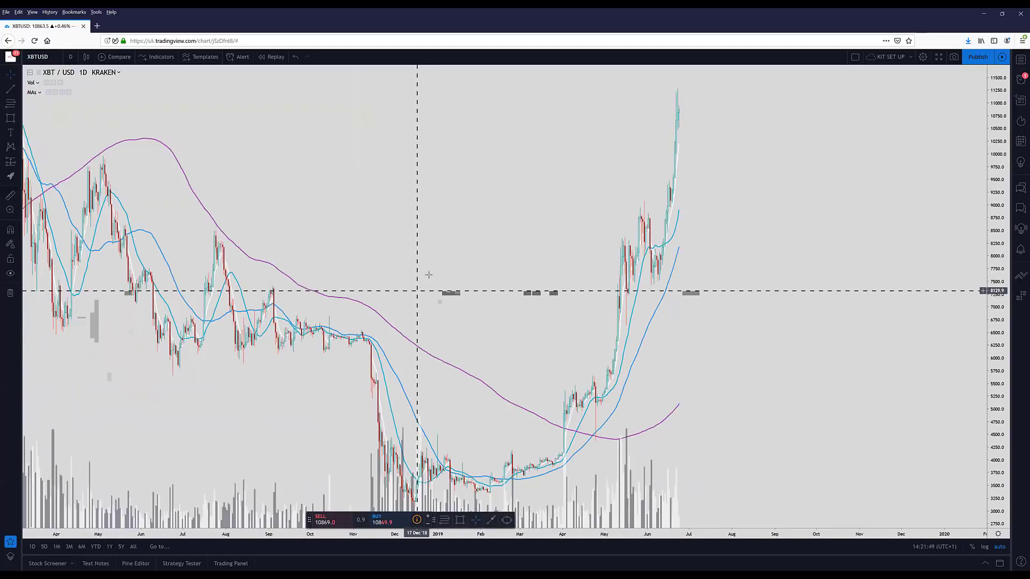
scroll(428, 274, "up", 1)
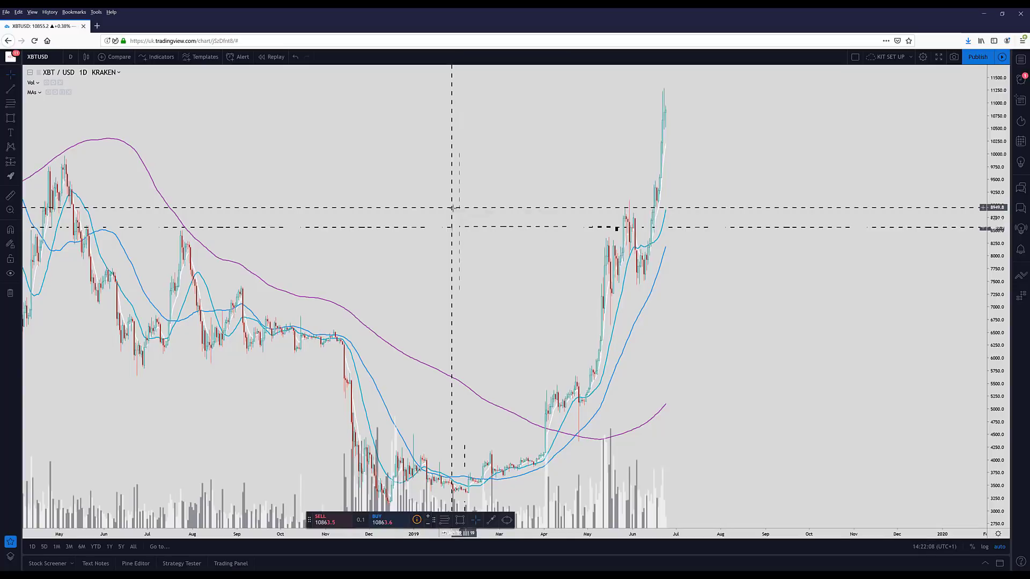
scroll(451, 207, "down", 3)
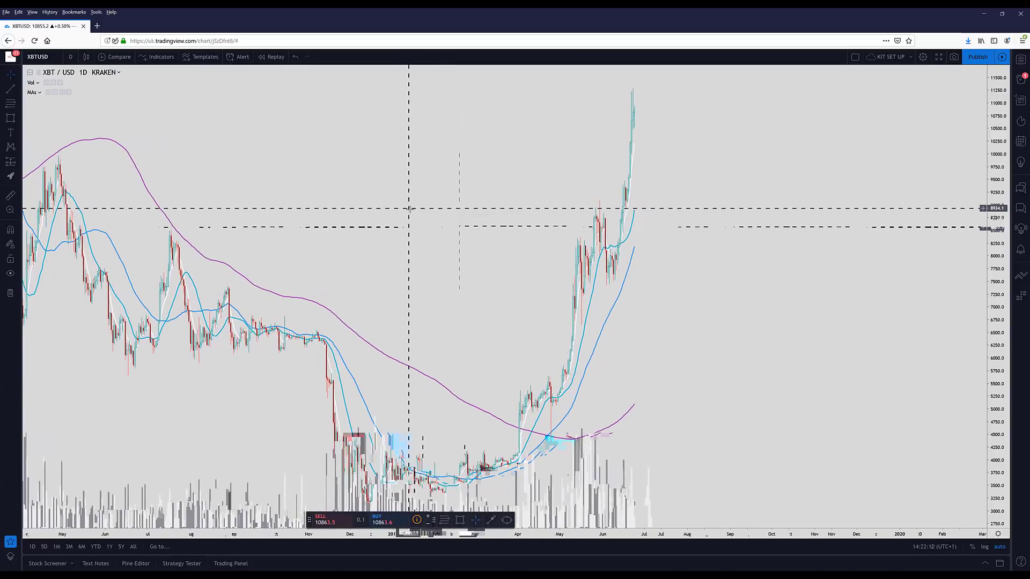
scroll(408, 208, "down", 3)
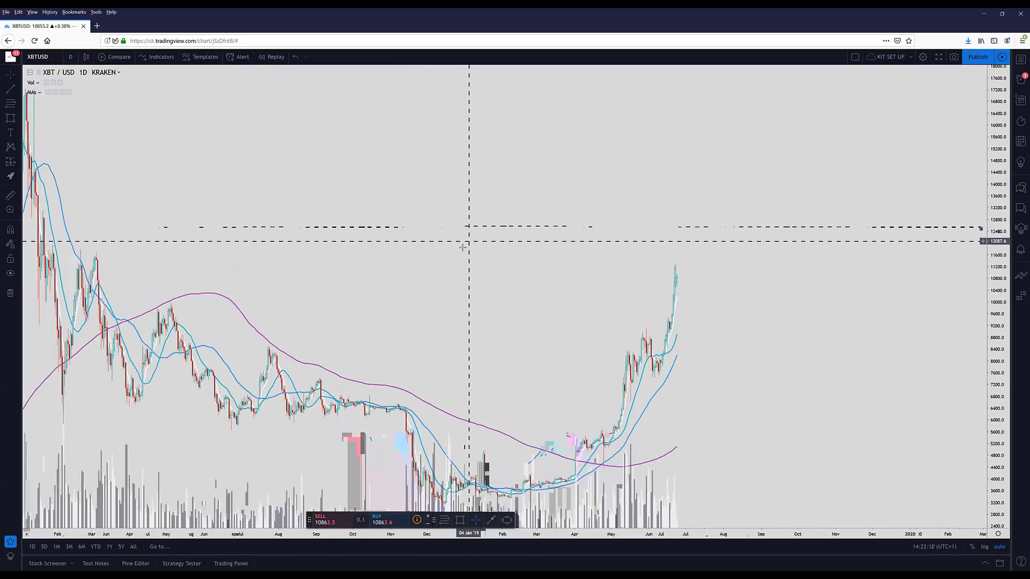
scroll(463, 247, "down", 3)
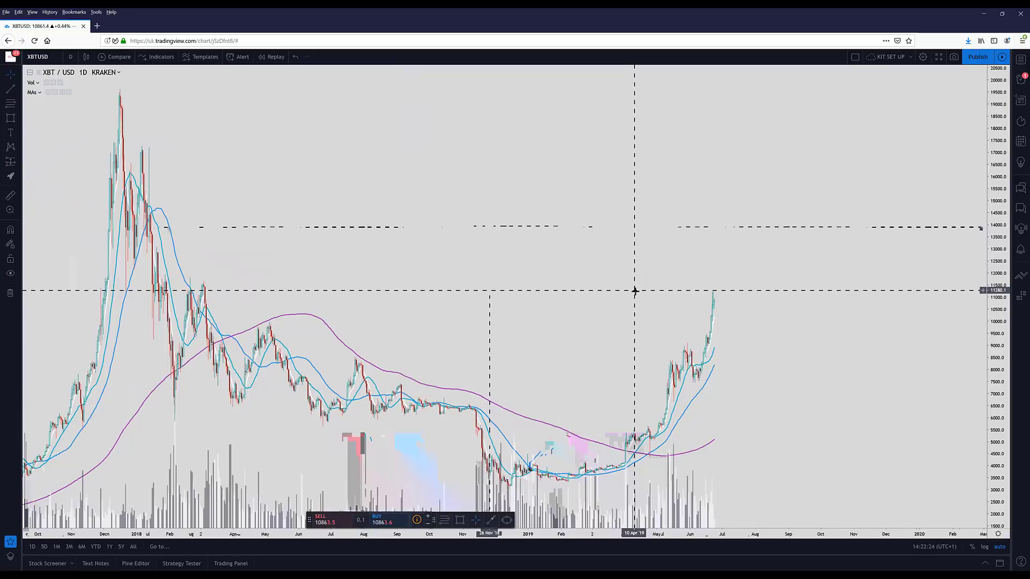
scroll(634, 290, "up", 4)
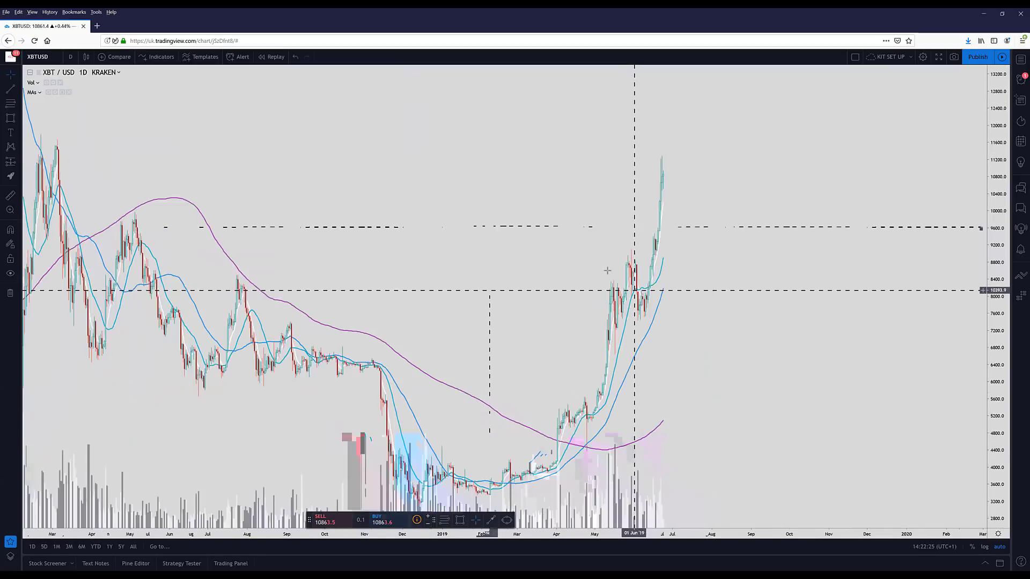
scroll(662, 202, "down", 2)
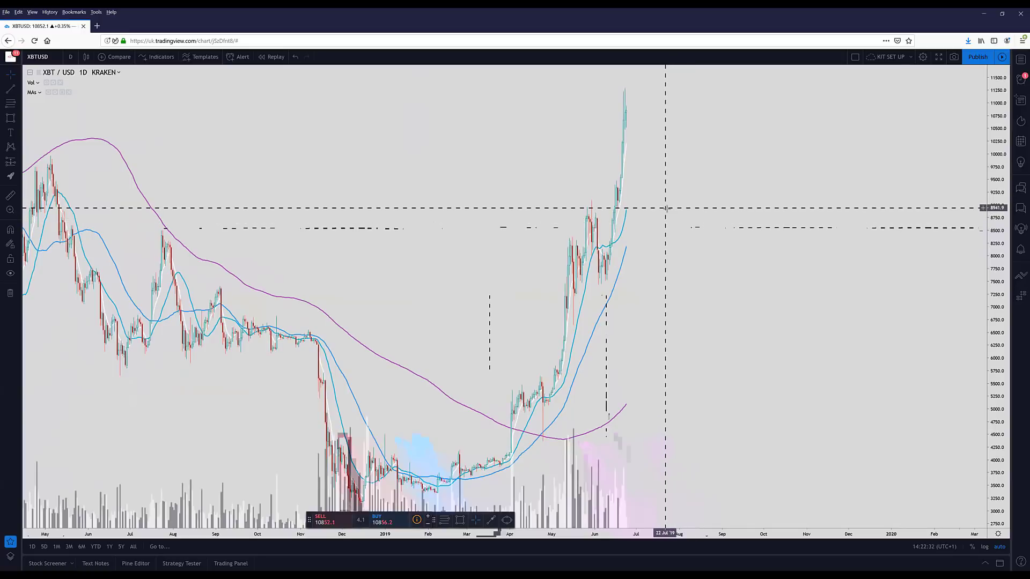
scroll(671, 229, "down", 2)
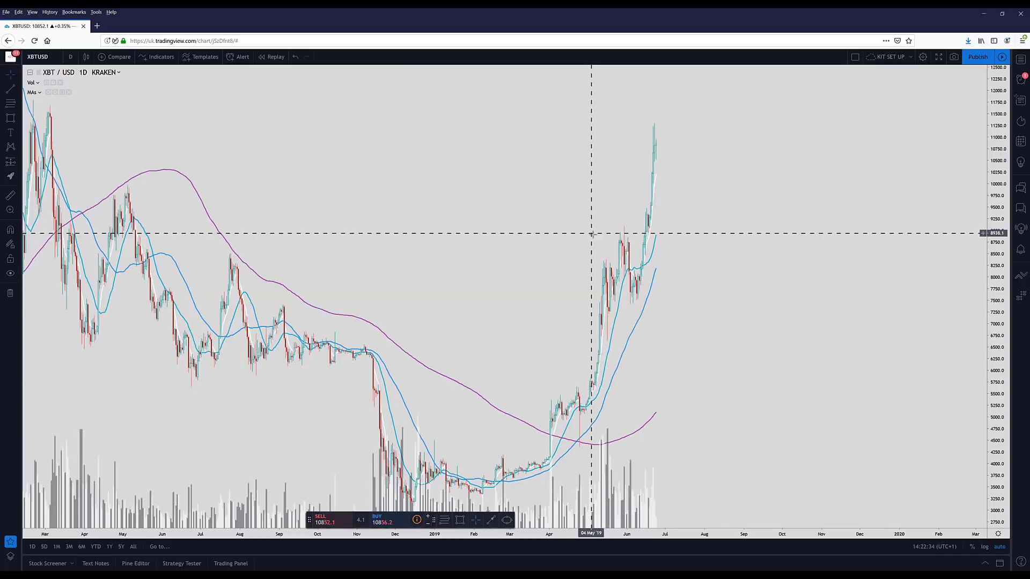
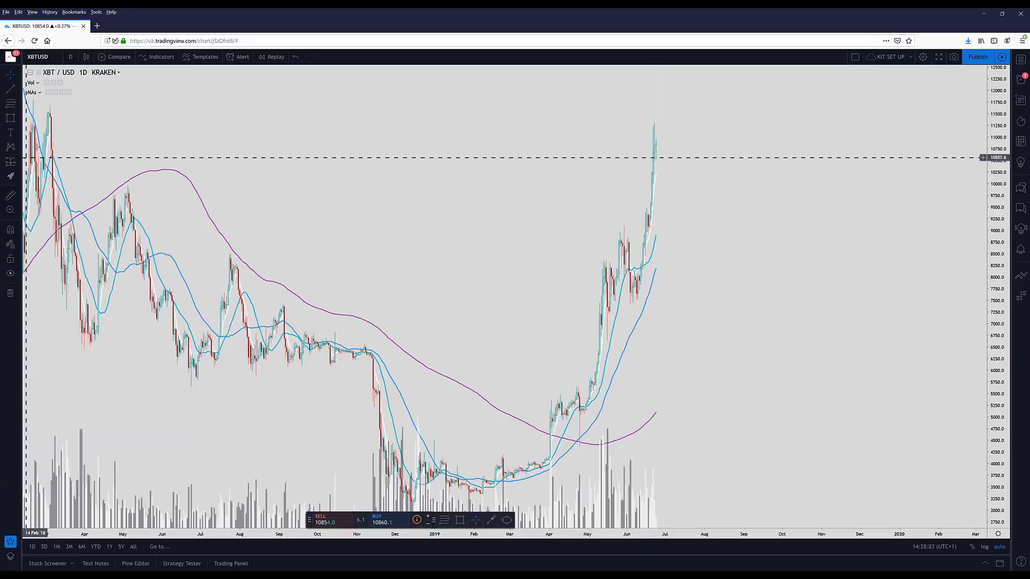
Place a text label with the author's handle above the candles on the XBT/USD daily chart.
left_click(10, 133)
left_click(417, 164)
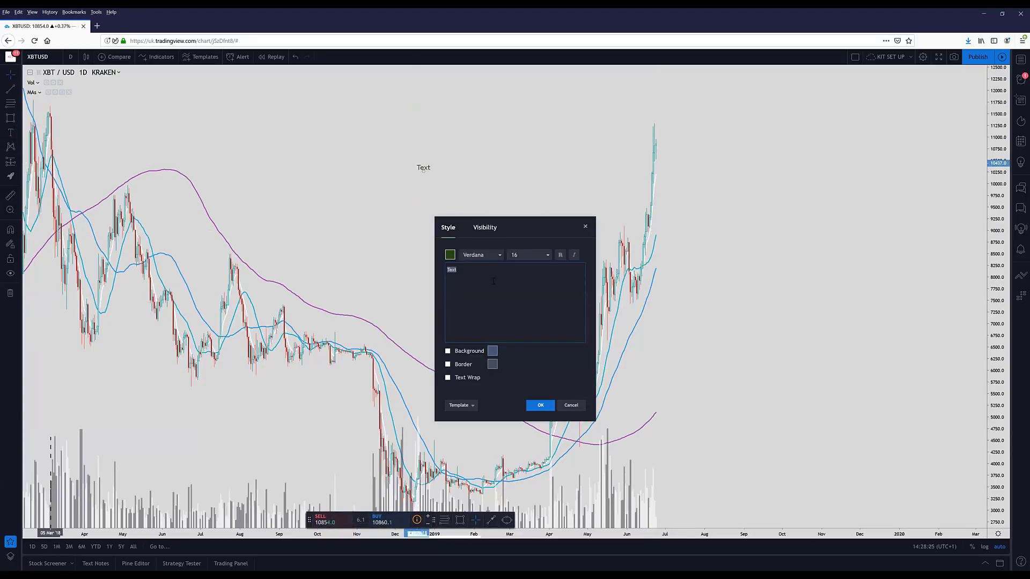
type("@koroushak")
Confirm the handle label, nudge it slightly lower and right, and close its Style settings unchanged.
left_click(540, 405)
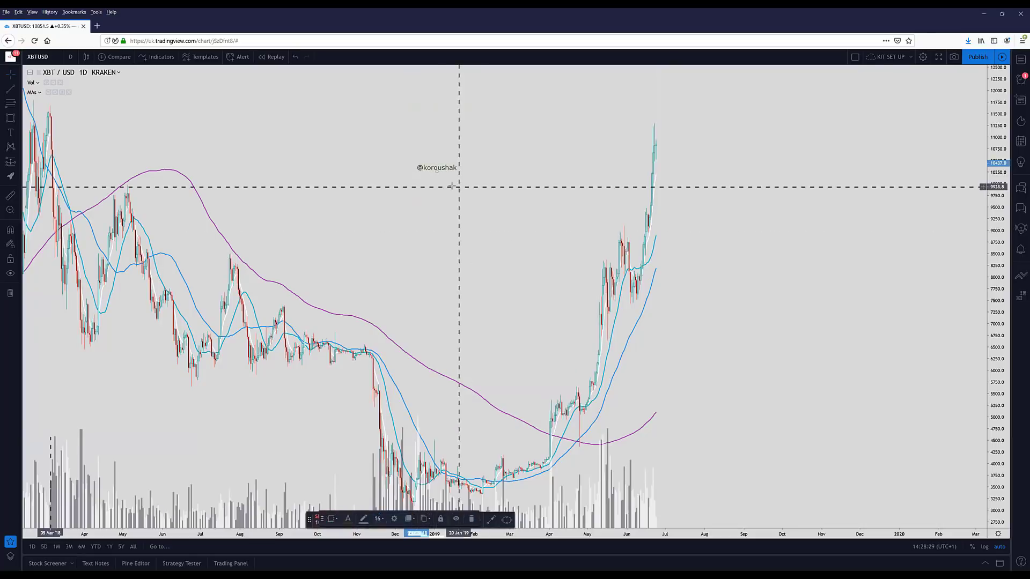
left_click_drag(443, 168, 472, 182)
double_click(465, 183)
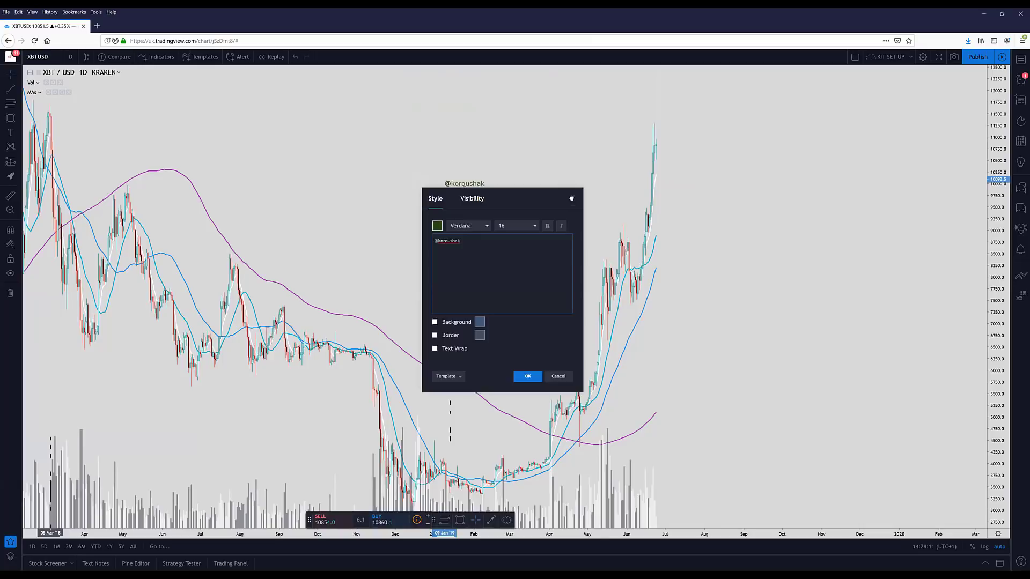
left_click(572, 198)
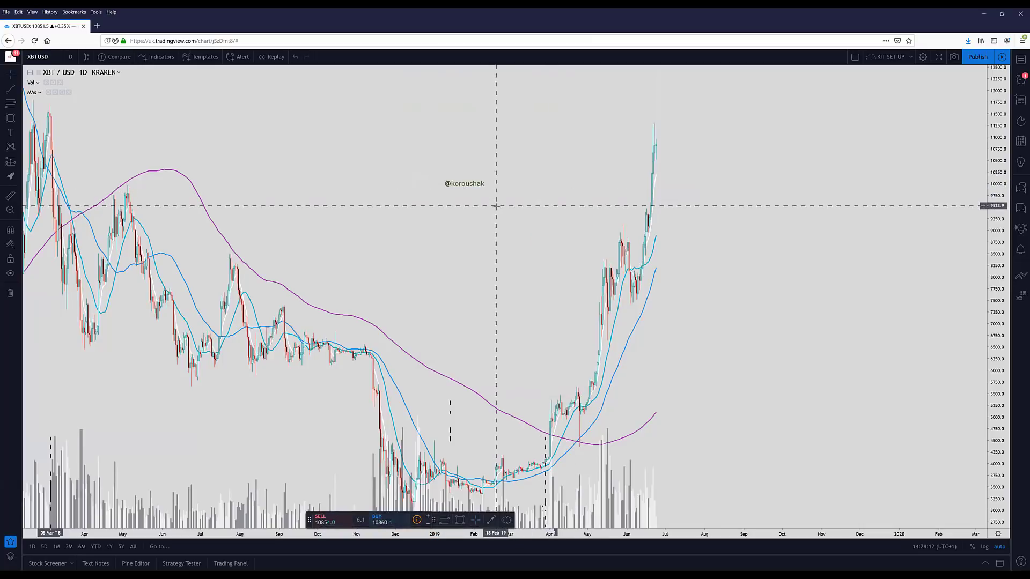